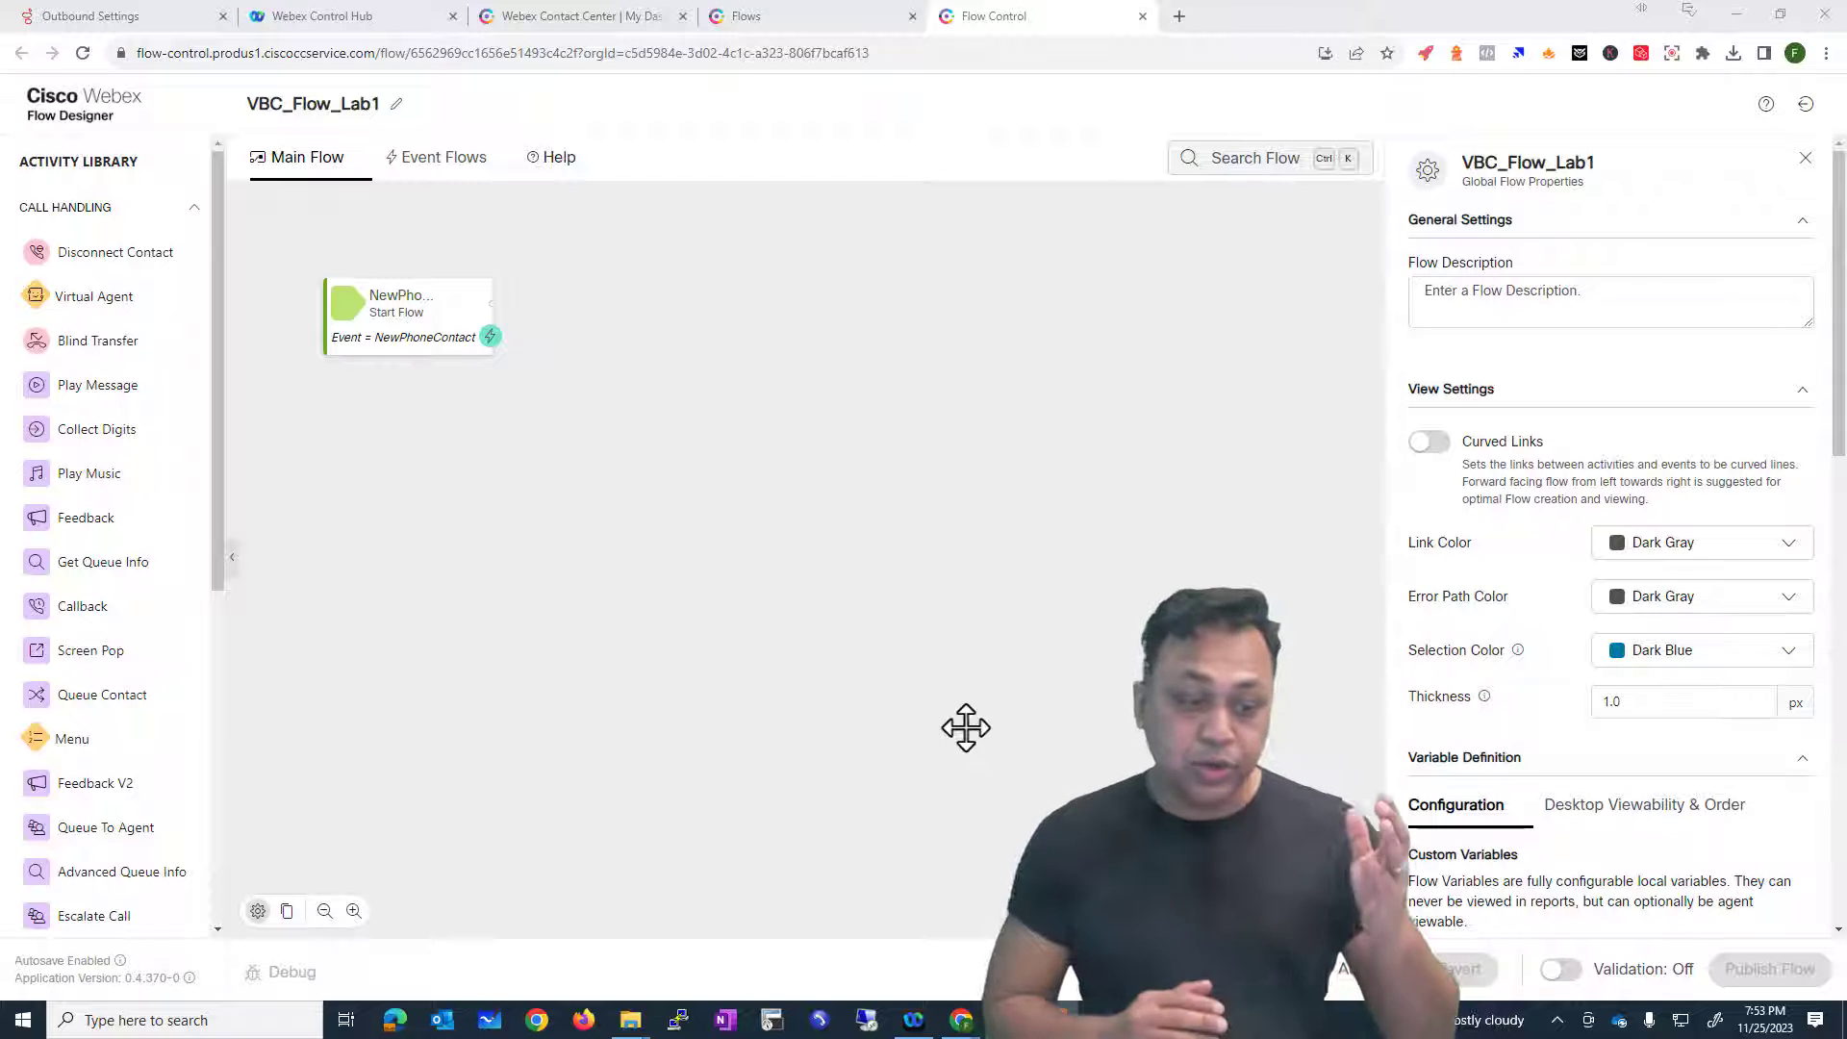
pyautogui.click(395, 103)
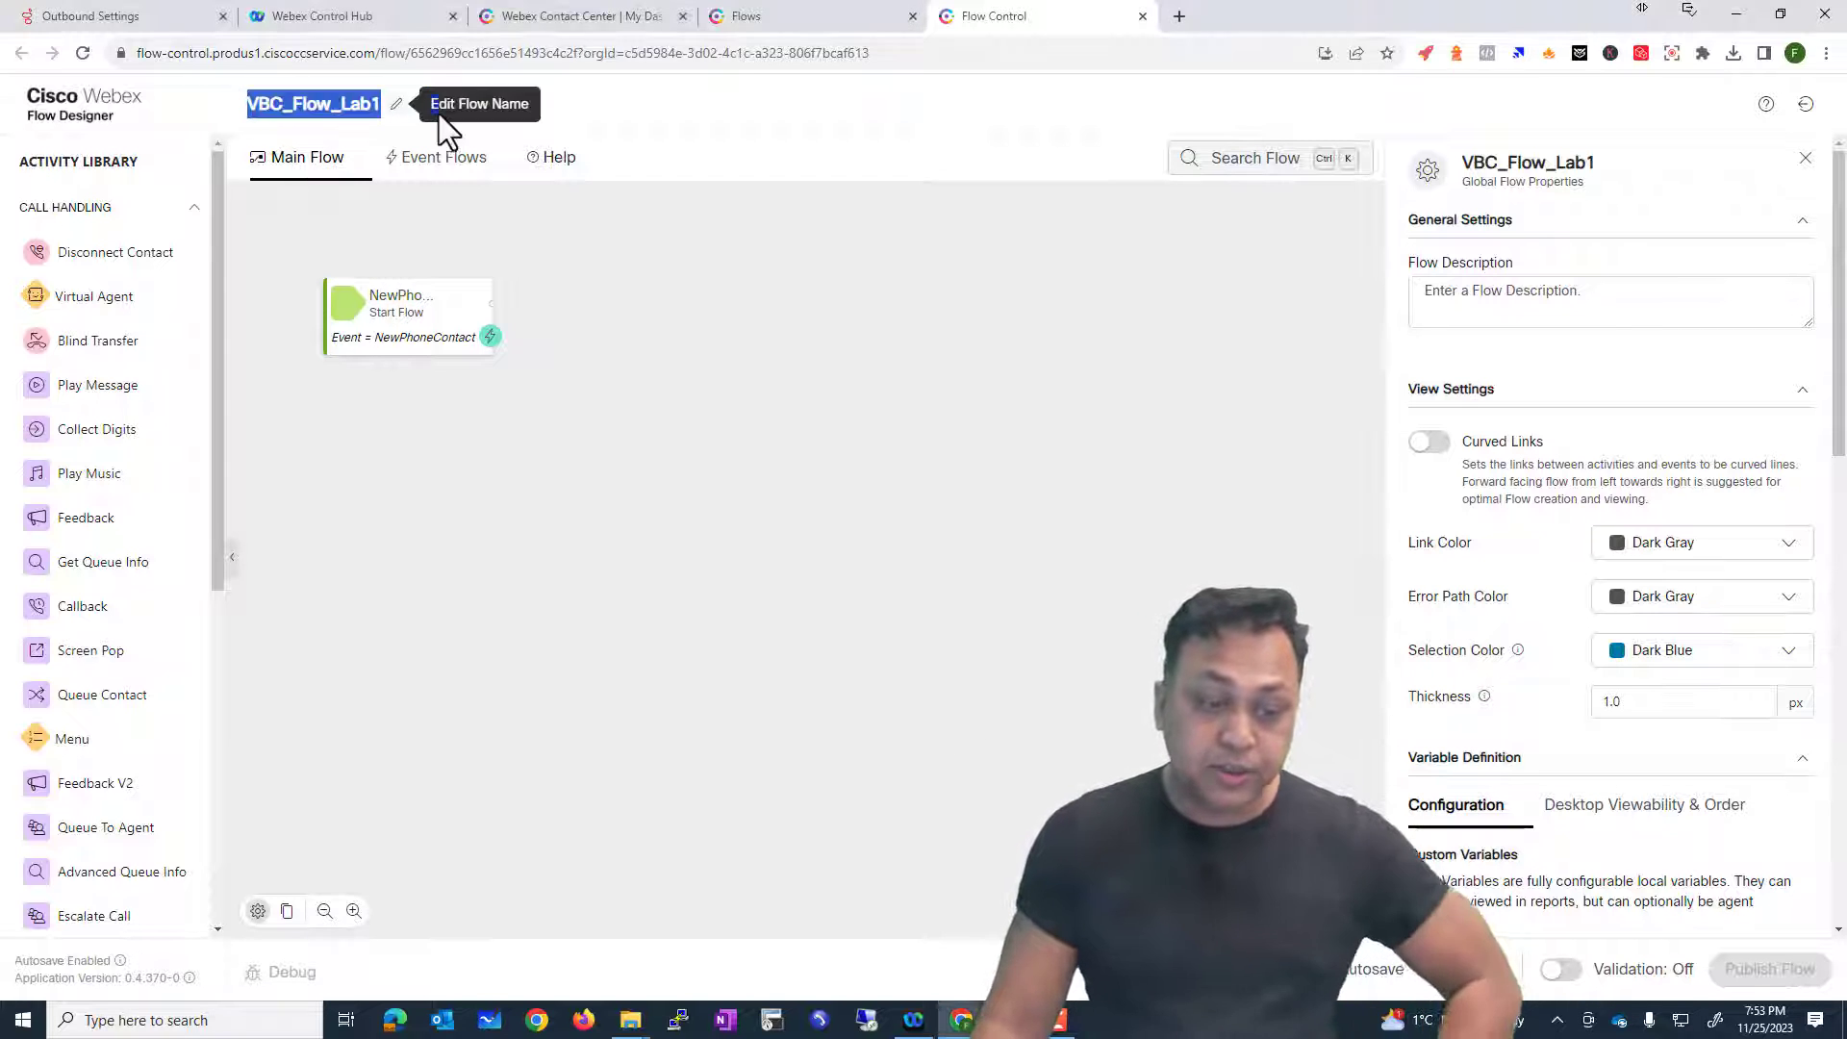
pyautogui.click(395, 103)
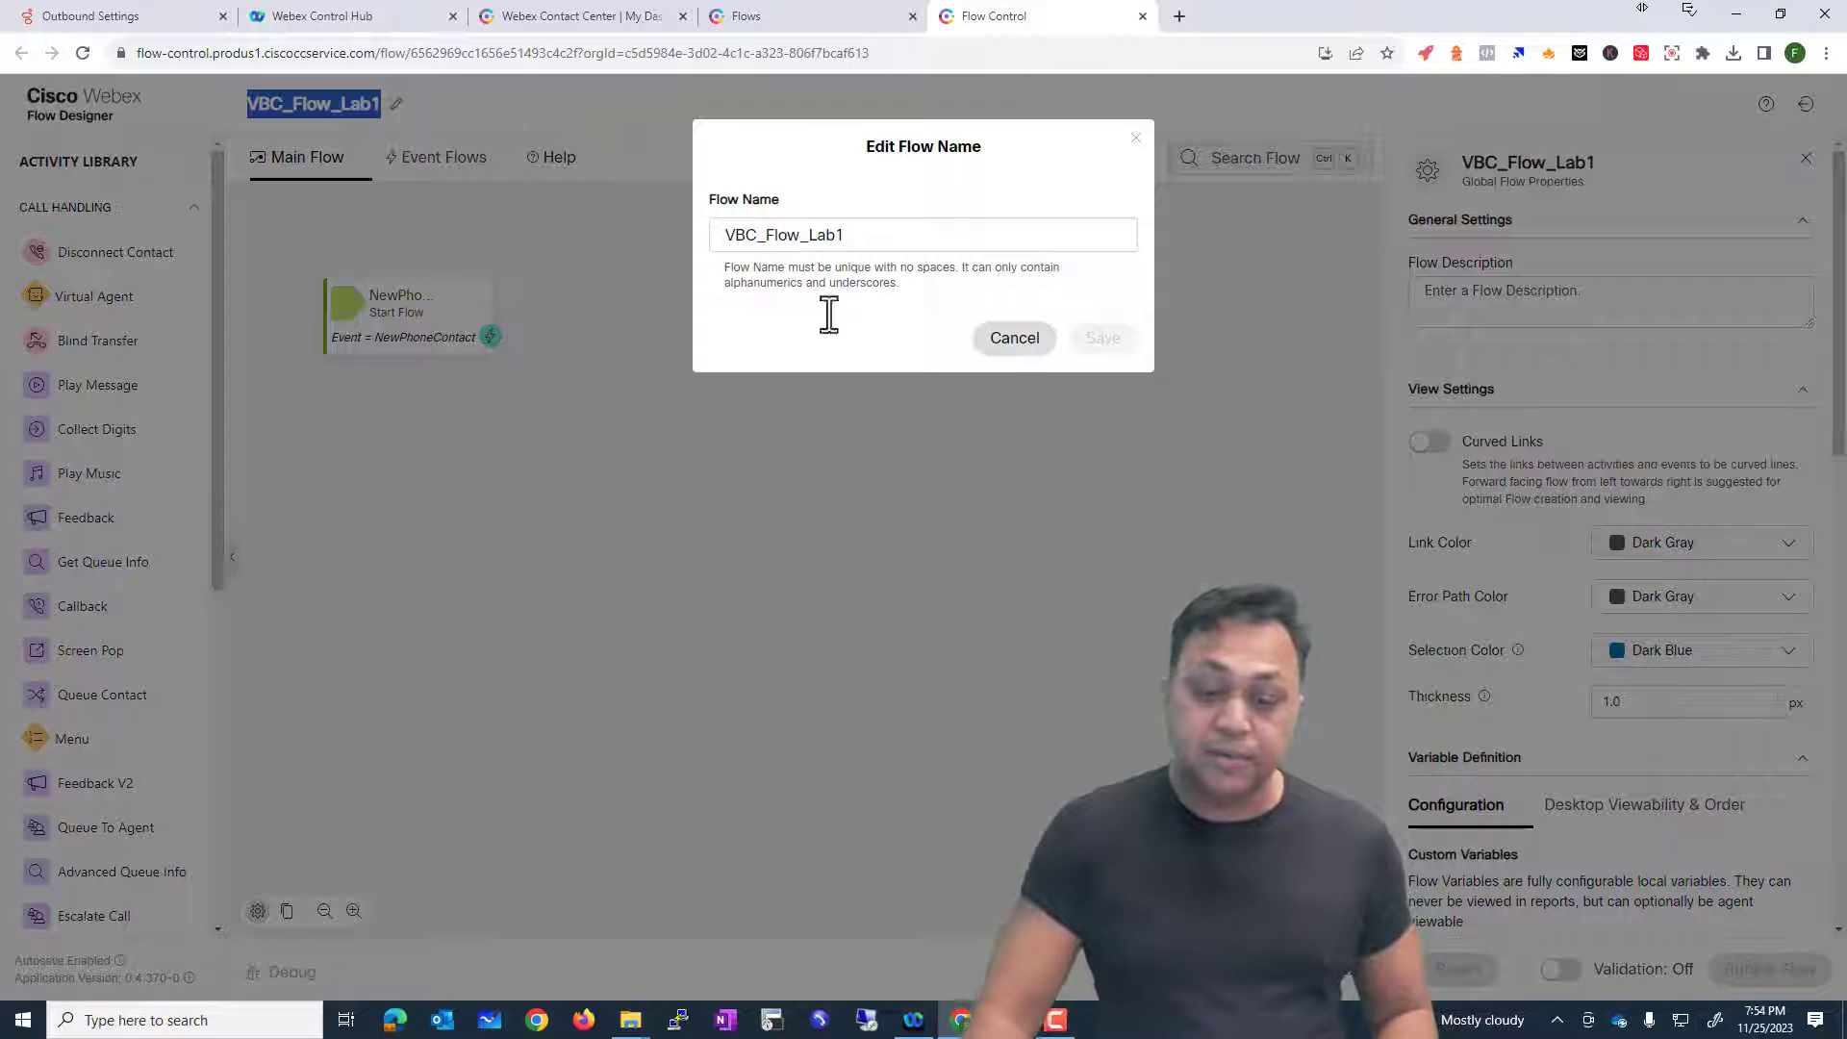
pyautogui.click(1015, 342)
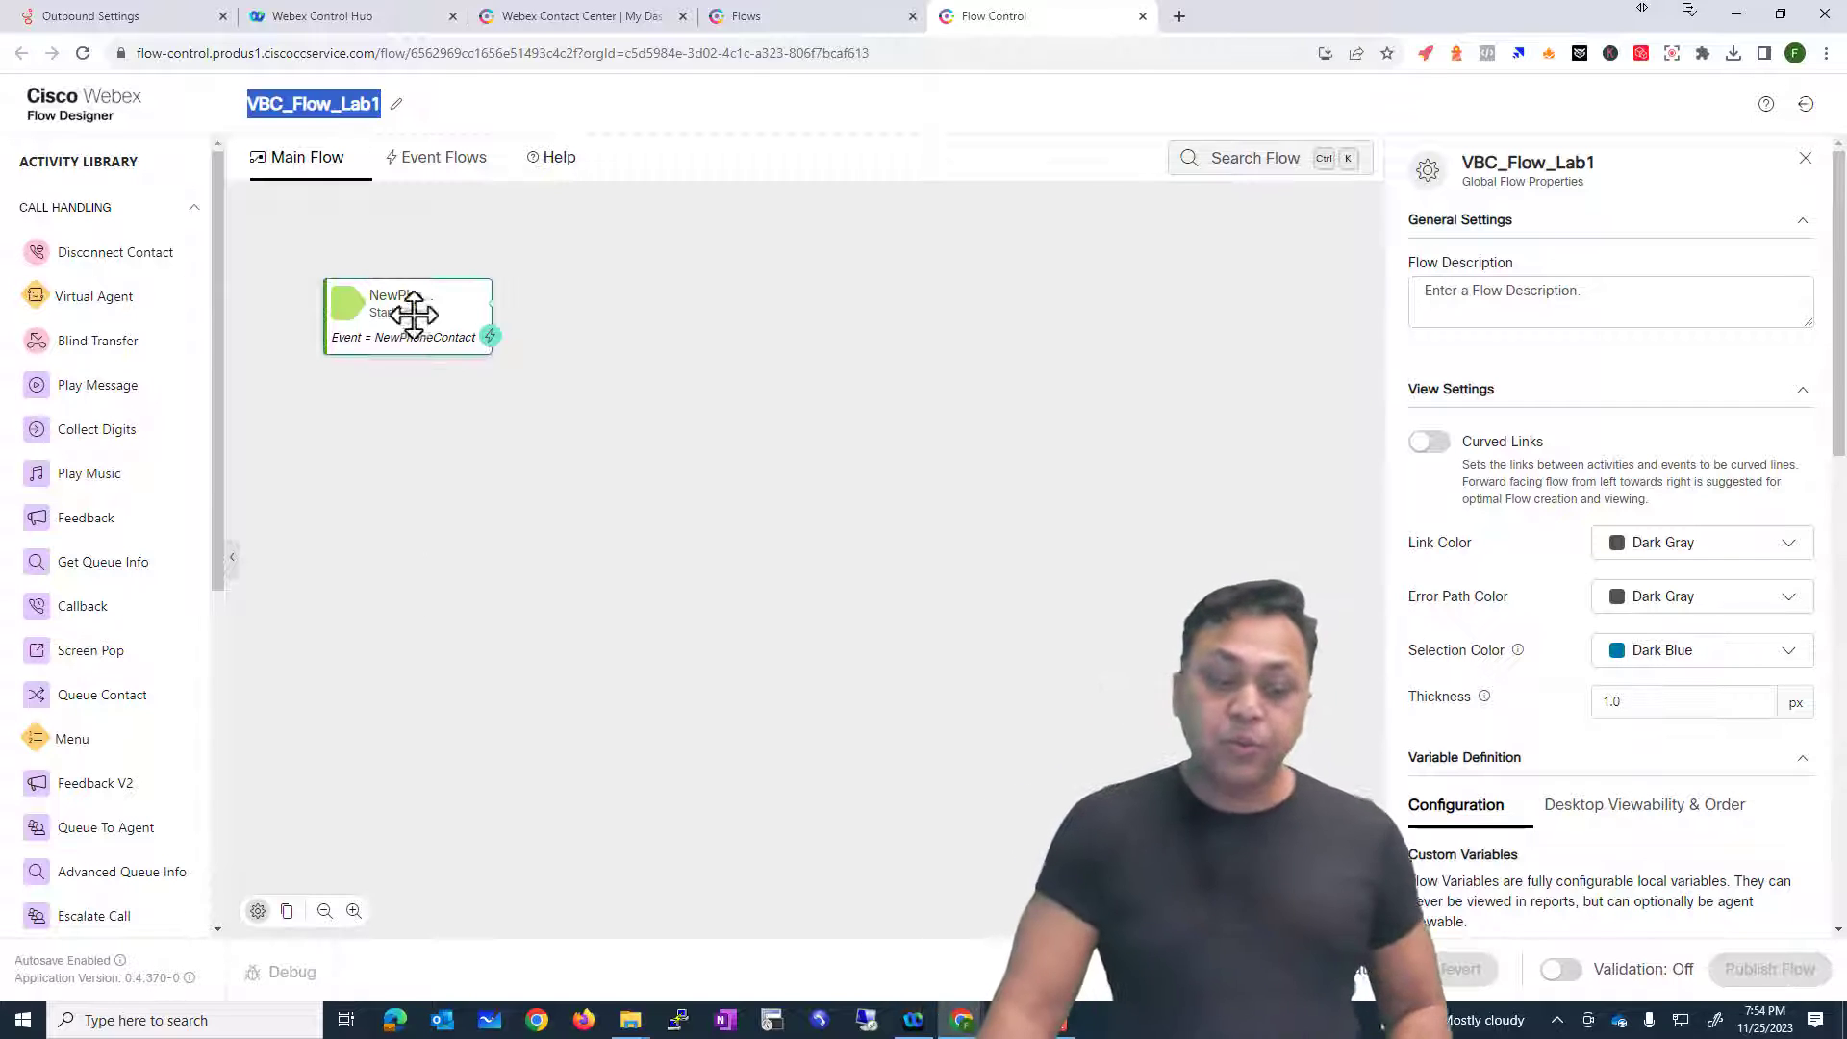
# Step: Review the available activities in the Call Handling and Flow Control groups of the activity library
pyautogui.moveTo(413, 314)
pyautogui.mouseDown()
pyautogui.moveTo(256, 260)
pyautogui.moveTo(382, 298)
pyautogui.mouseUp()
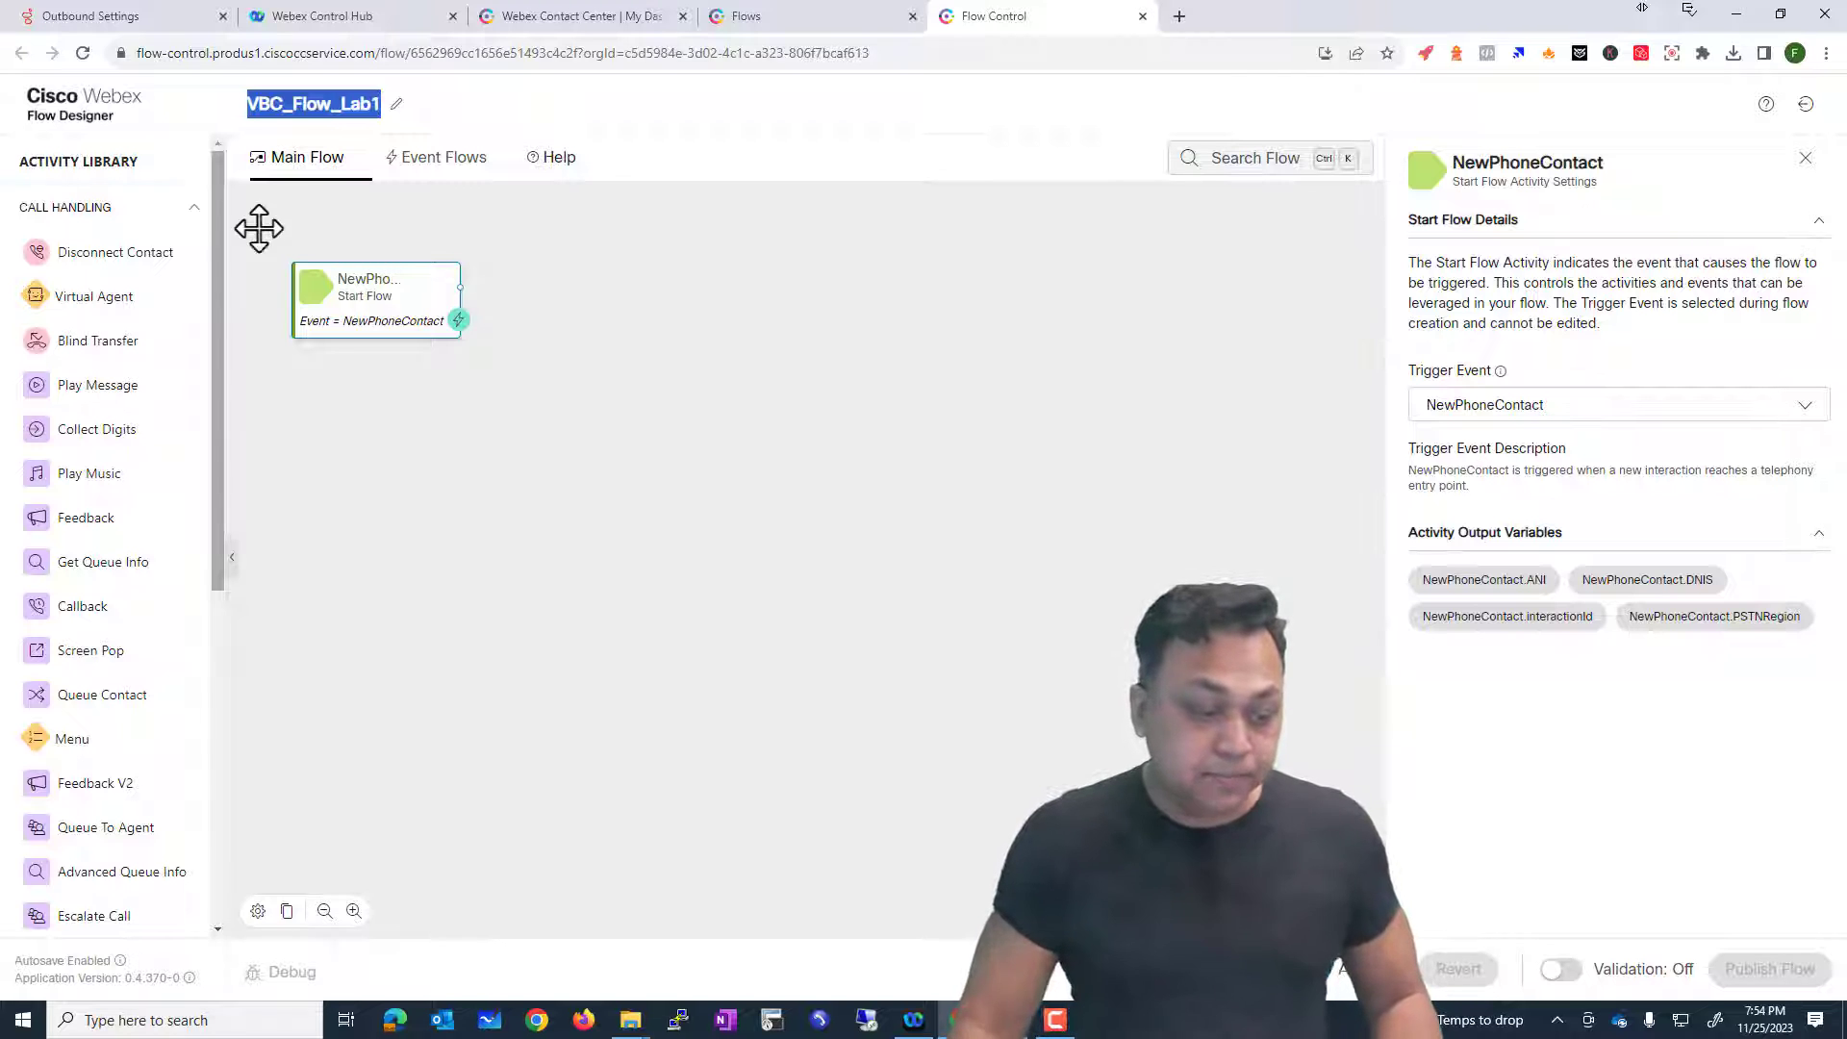
pyautogui.click(149, 212)
pyautogui.click(93, 256)
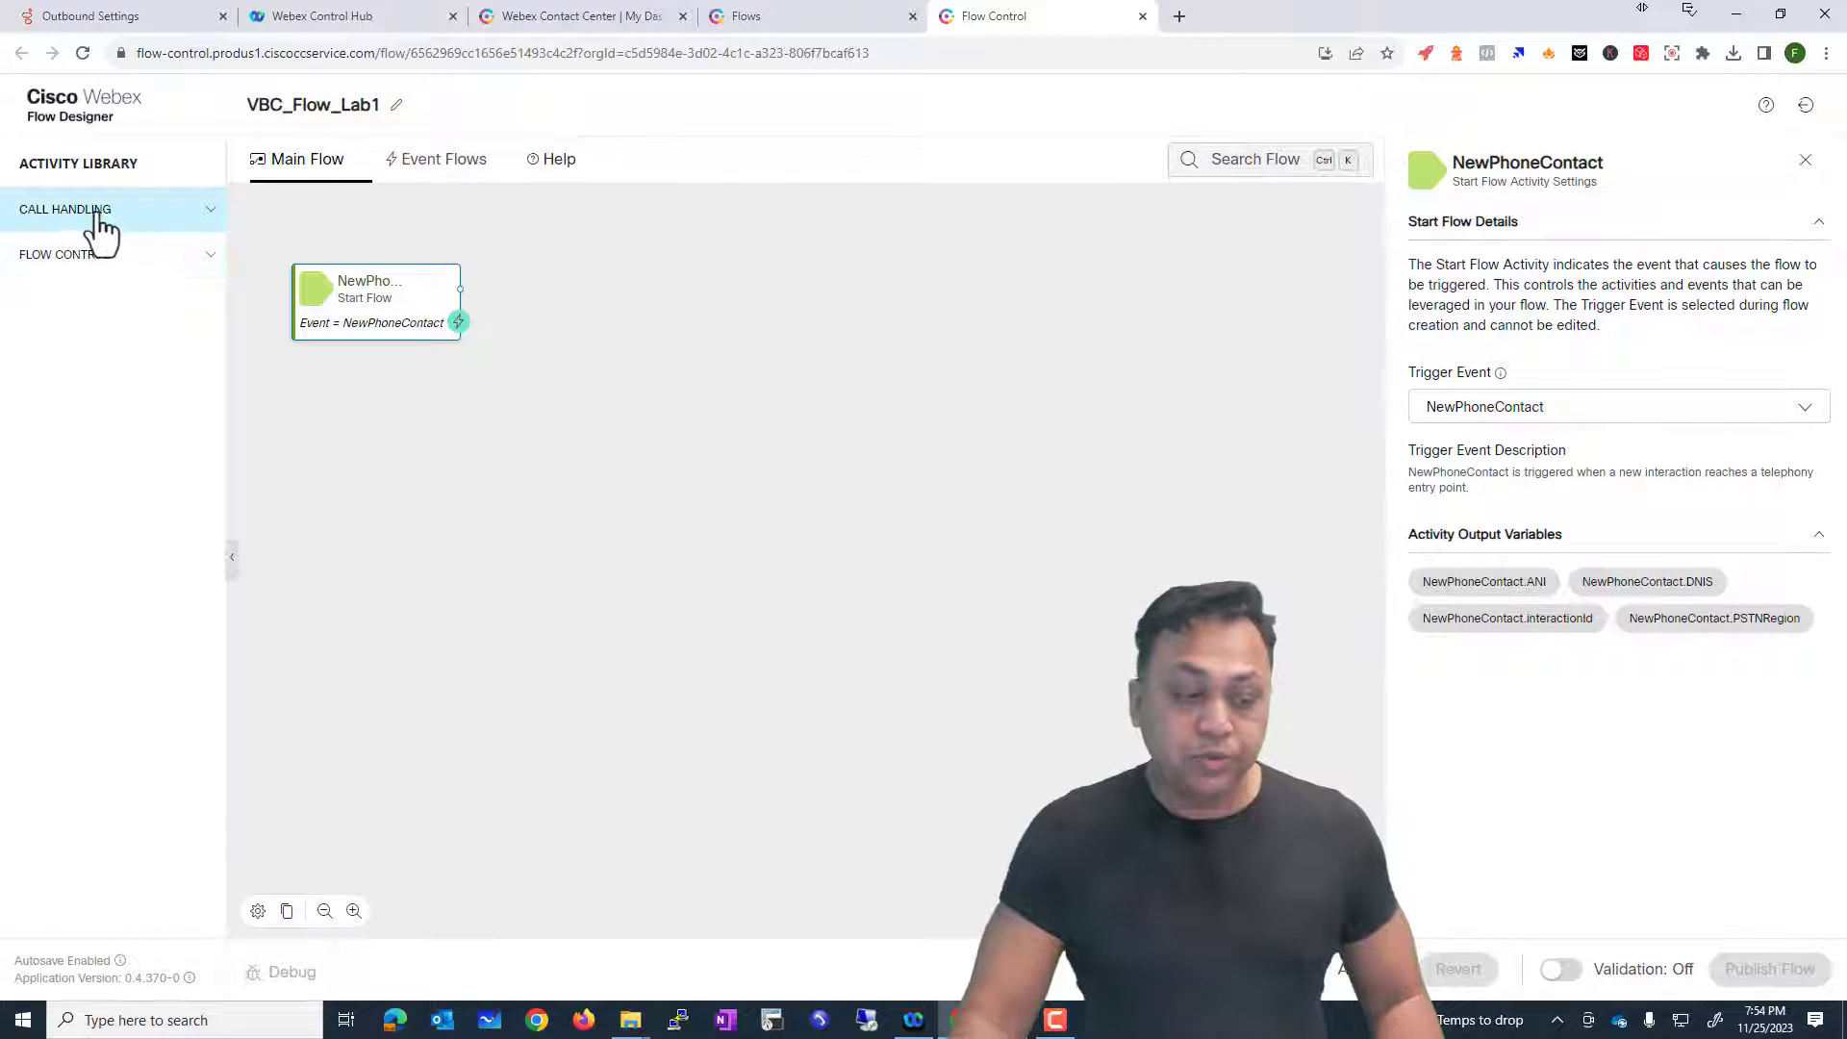
pyautogui.click(99, 224)
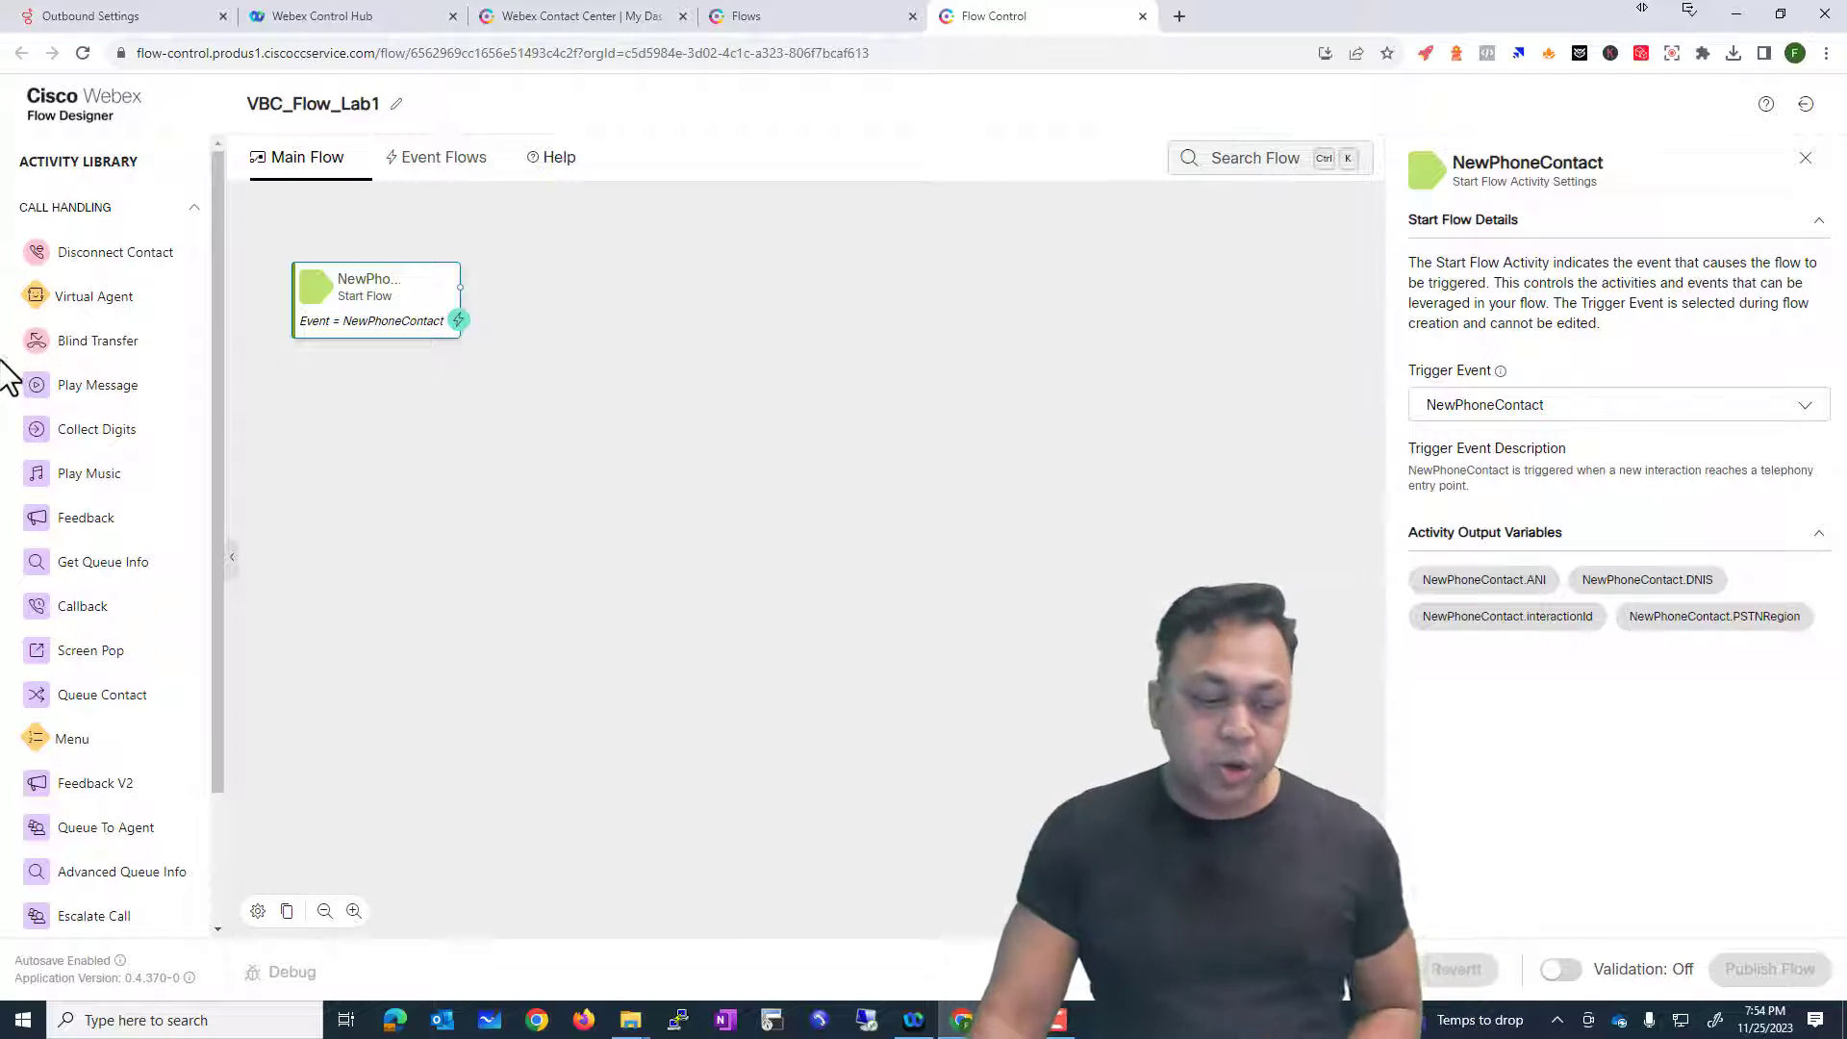
pyautogui.scroll(-2, 82, 404)
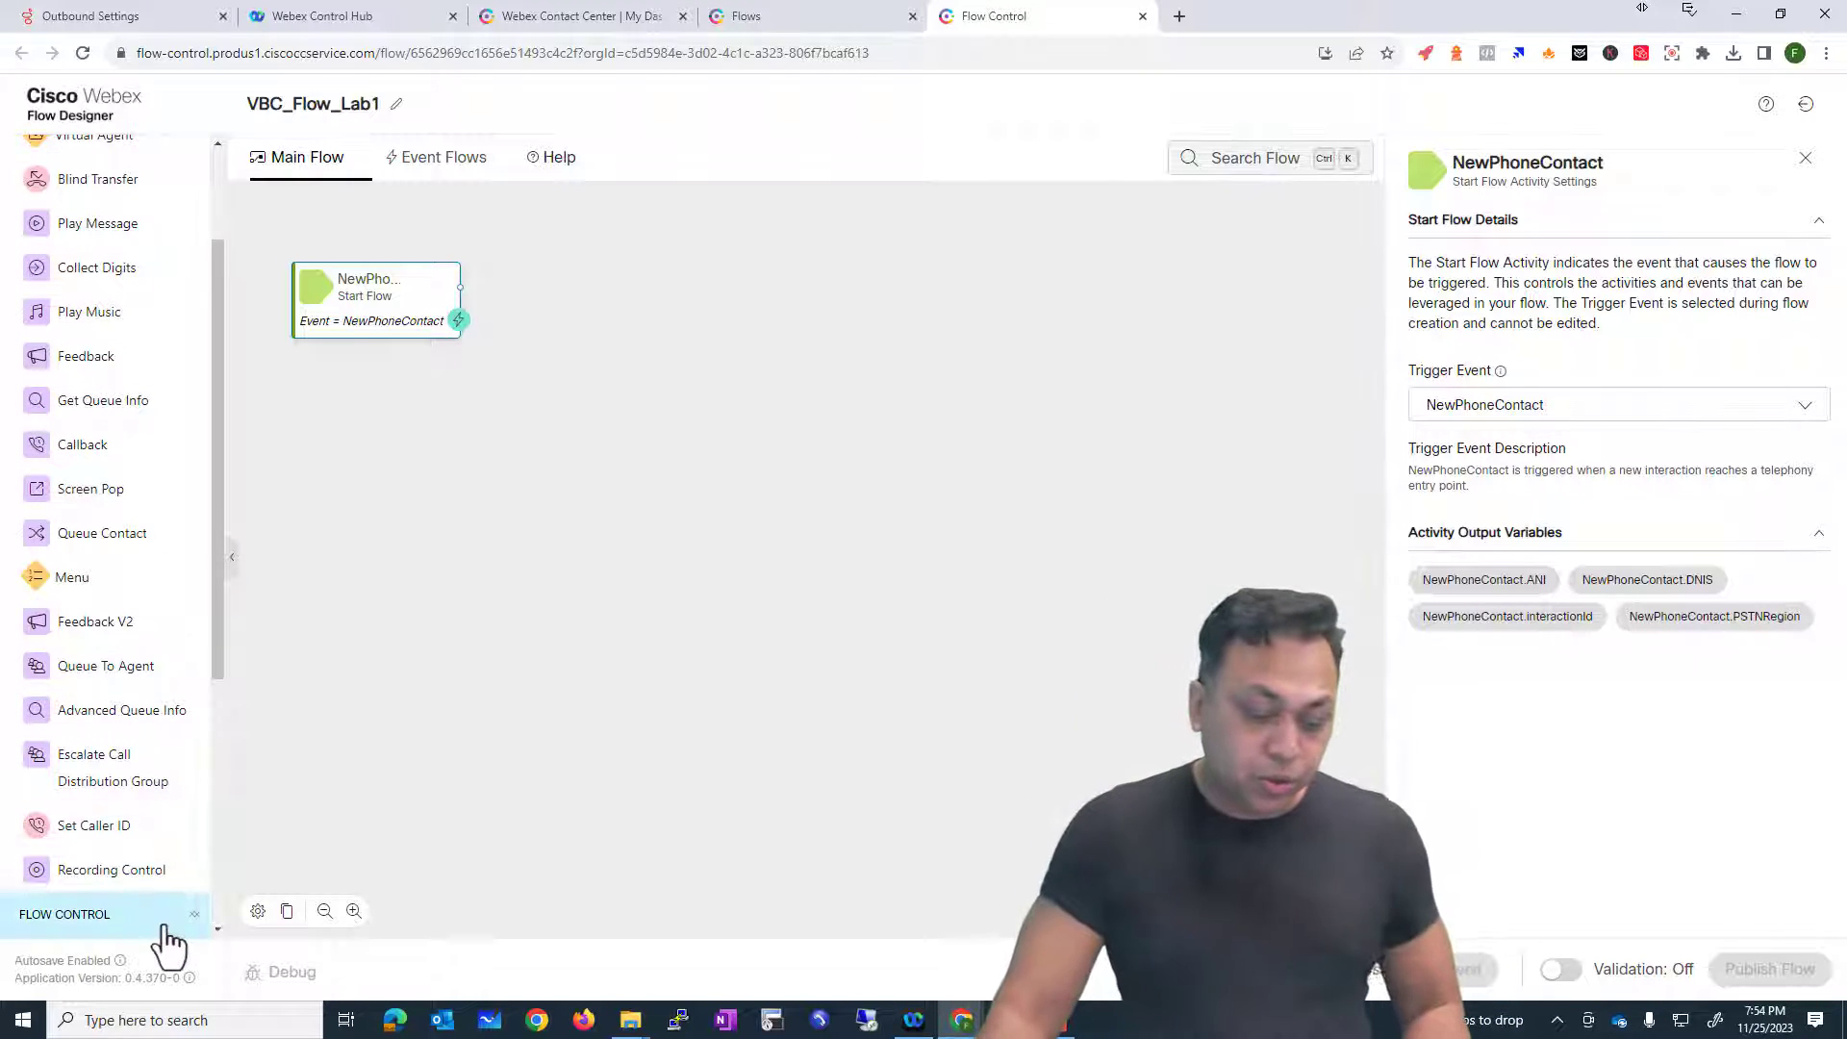
pyautogui.click(154, 918)
pyautogui.scroll(-5, 144, 775)
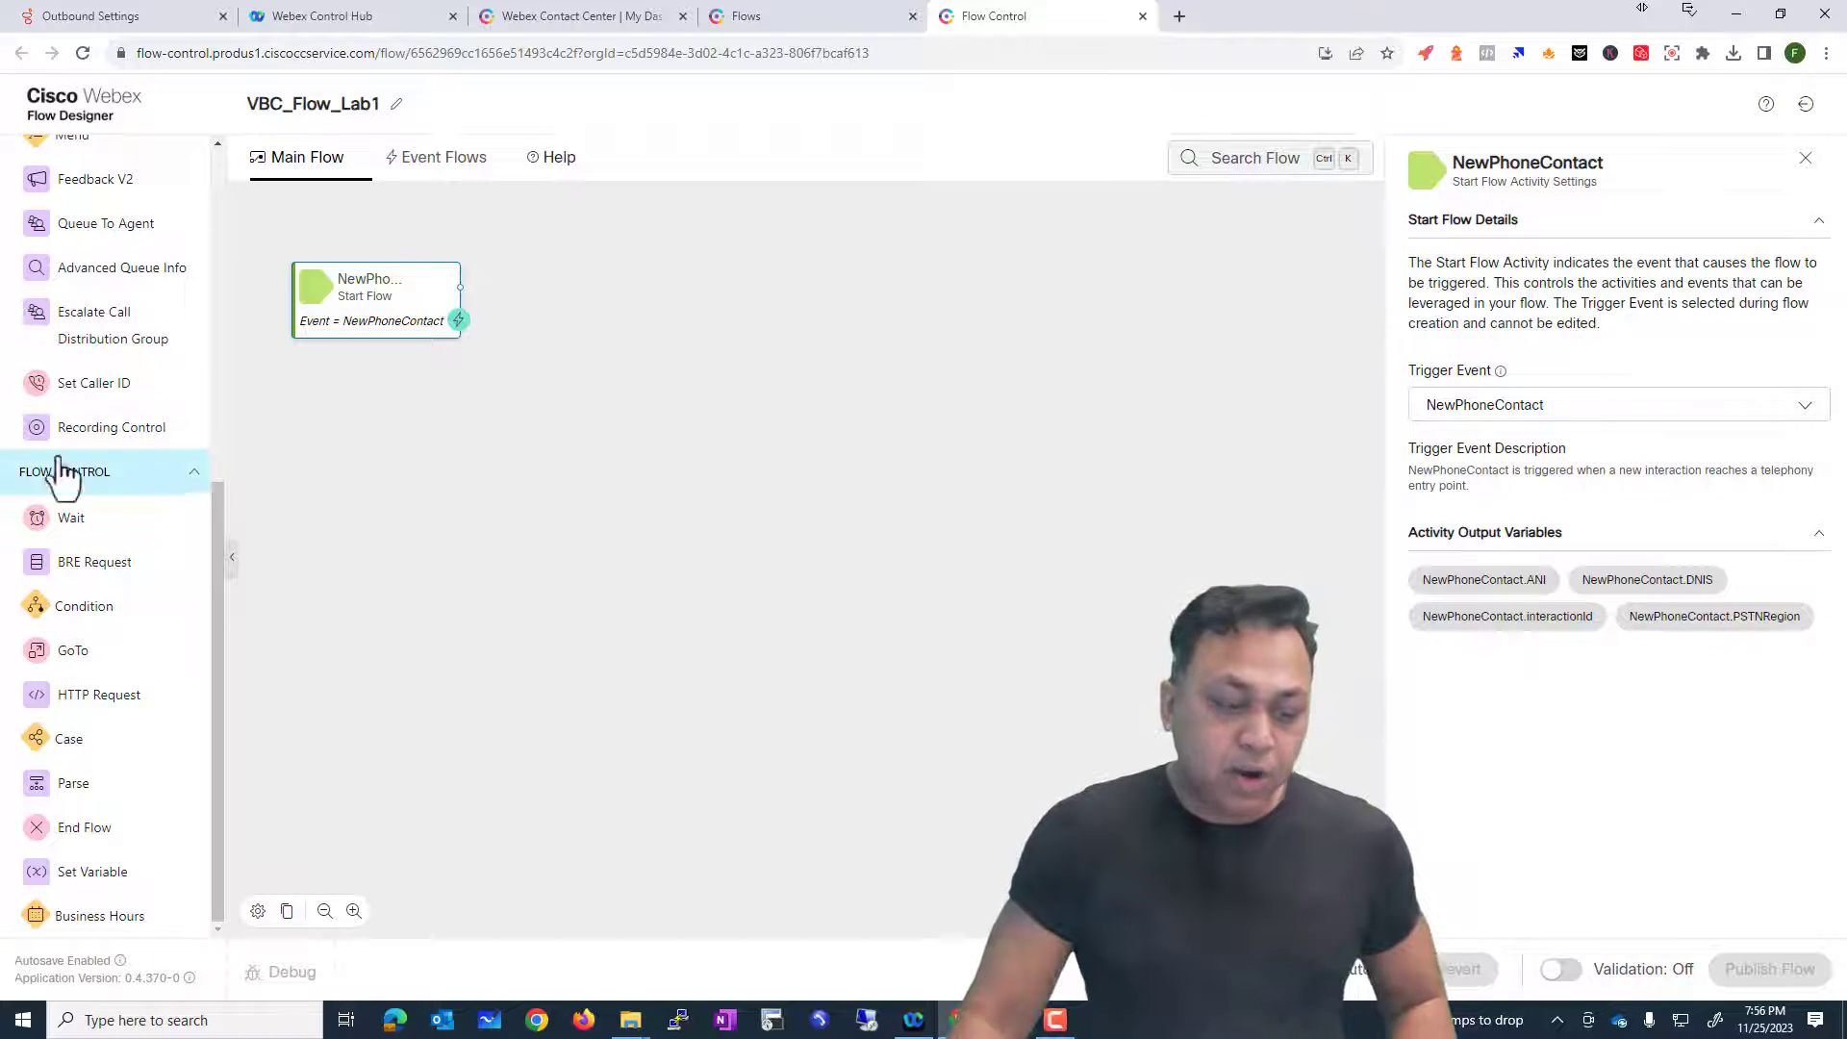
pyautogui.moveTo(219, 488); pyautogui.dragTo(235, 190)
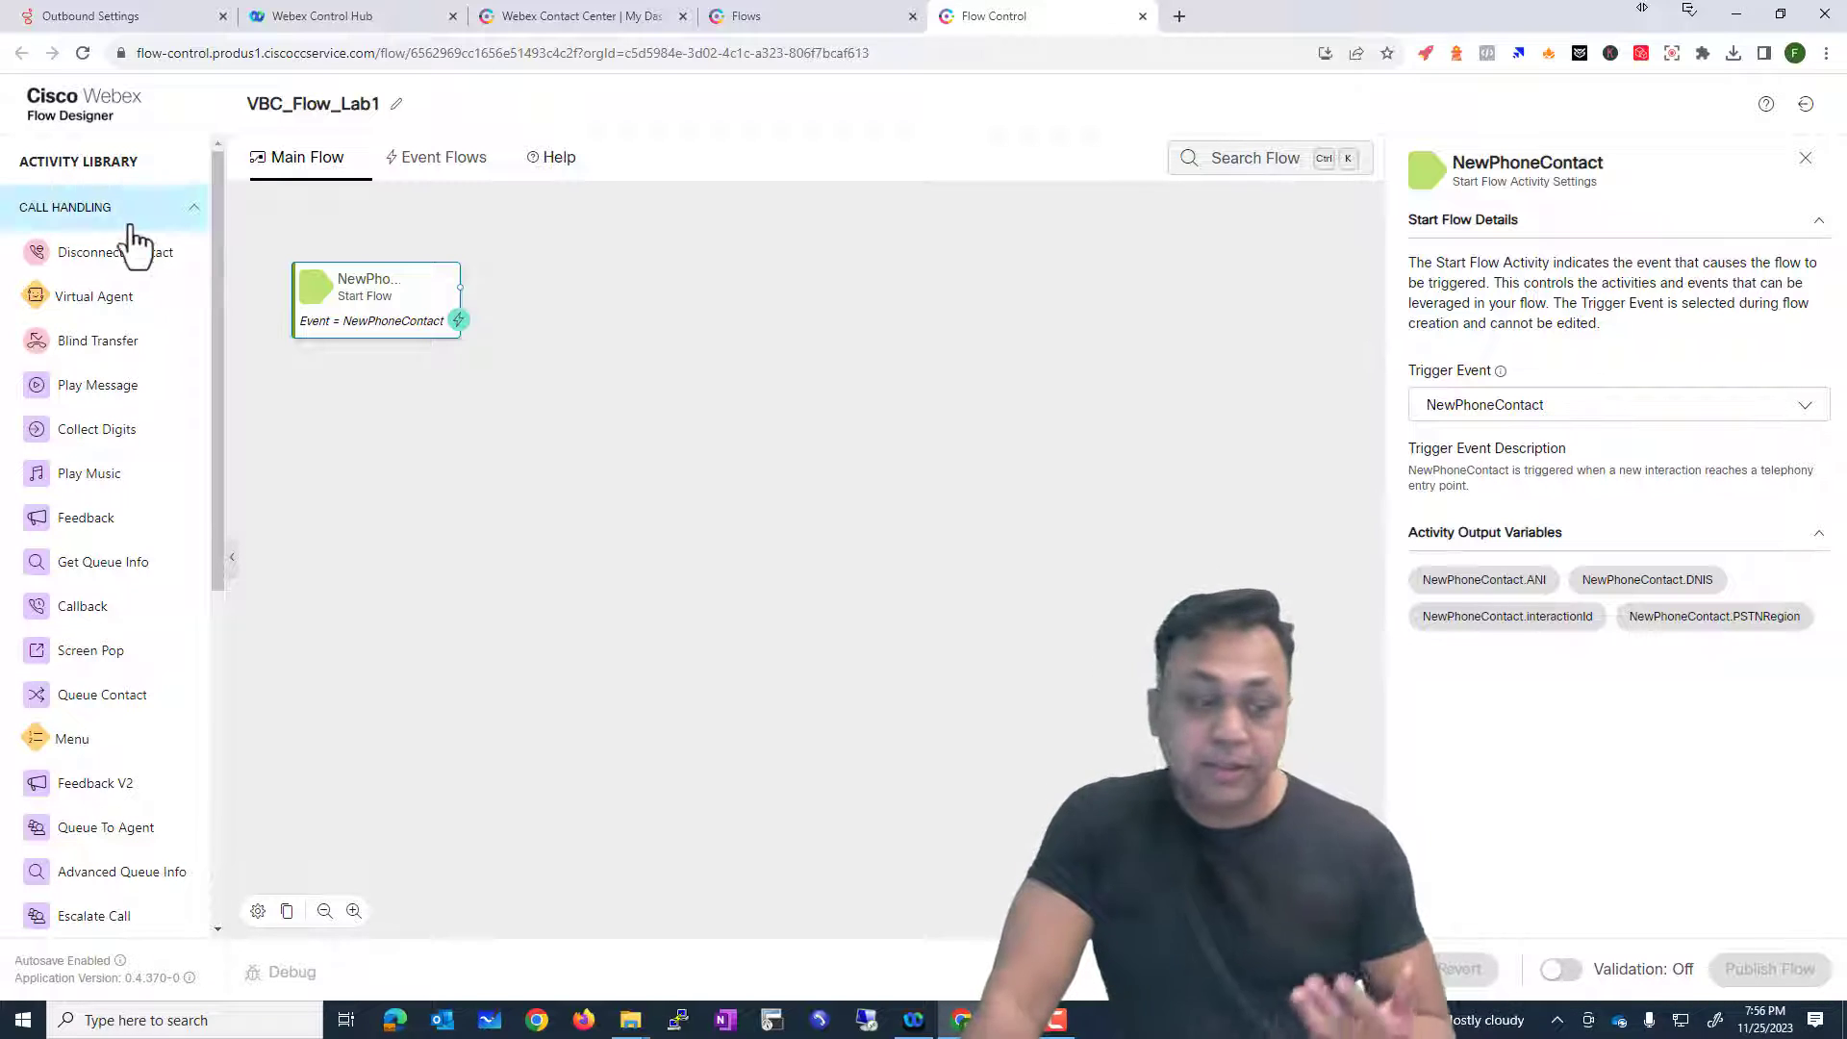
# Step: Add a Play Music activity to the main flow and label it WelcomeMessage
pyautogui.moveTo(85, 481); pyautogui.dragTo(594, 458)
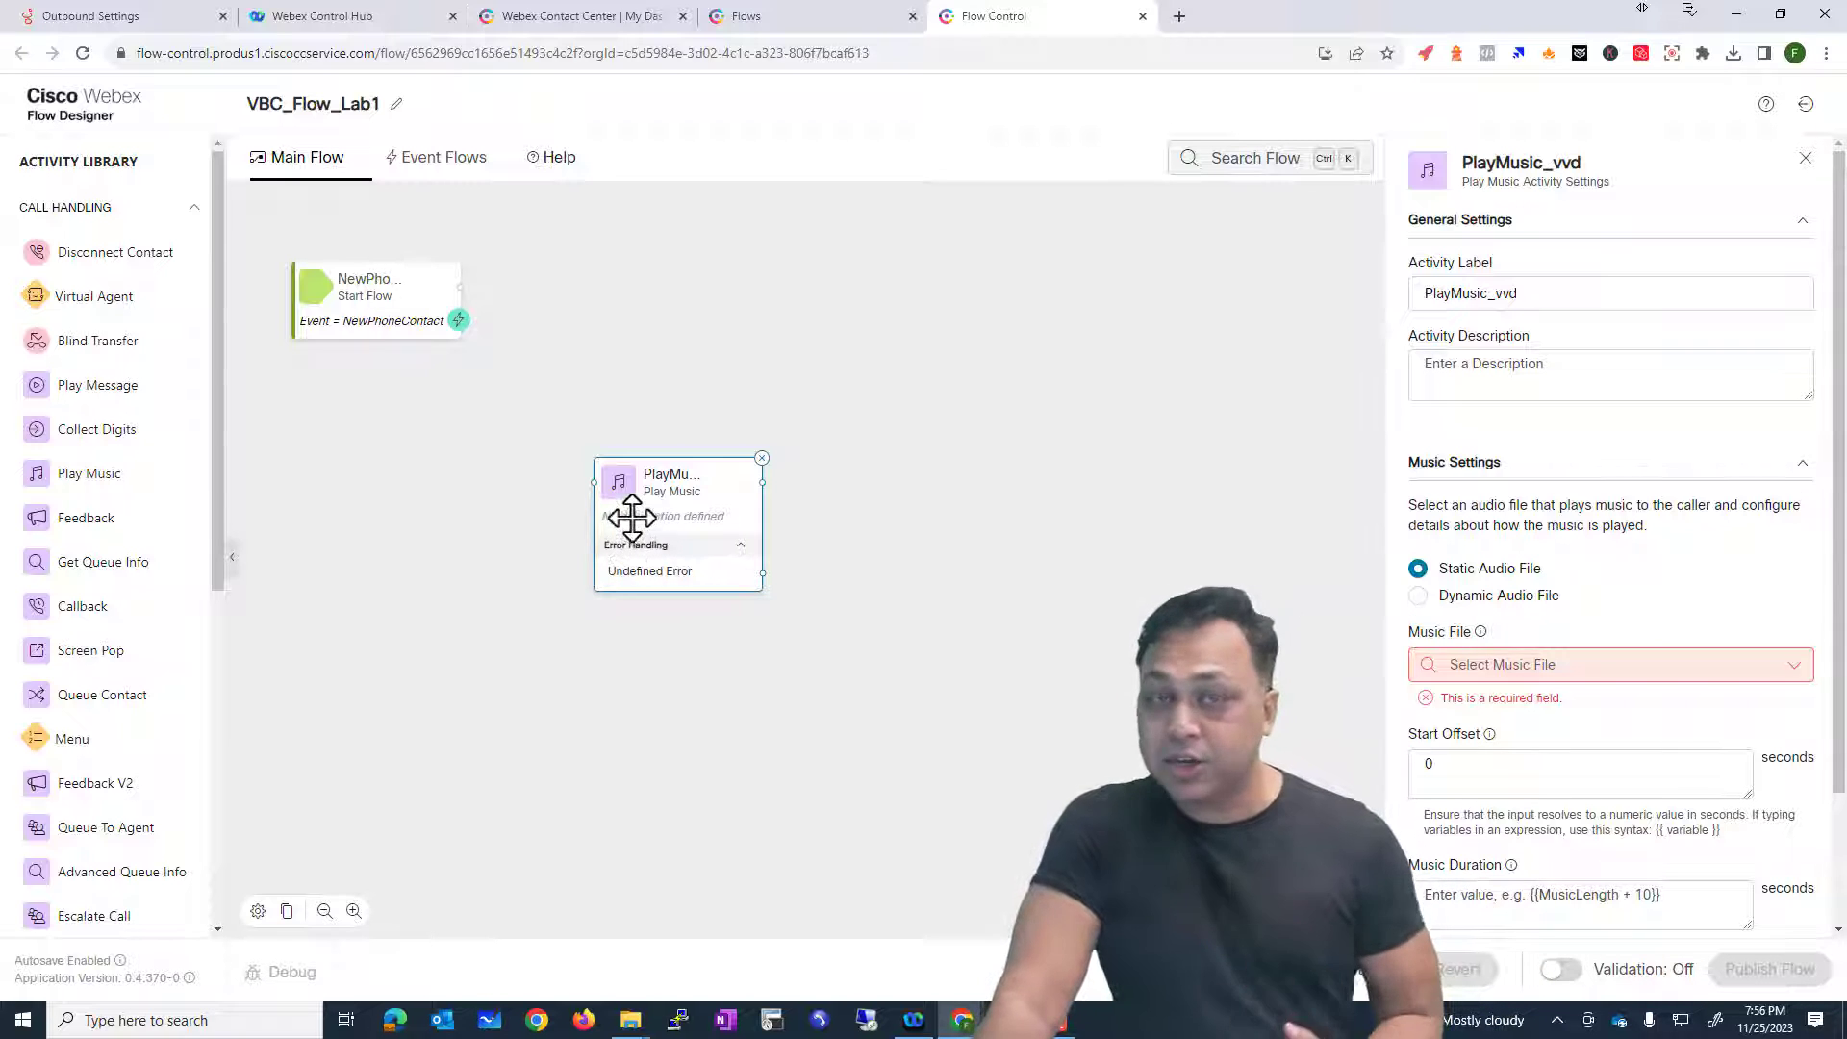
pyautogui.moveTo(652, 474)
pyautogui.mouseDown()
pyautogui.moveTo(627, 431)
pyautogui.moveTo(663, 449)
pyautogui.moveTo(890, 910)
pyautogui.moveTo(359, 575)
pyautogui.moveTo(624, 479)
pyautogui.mouseUp()
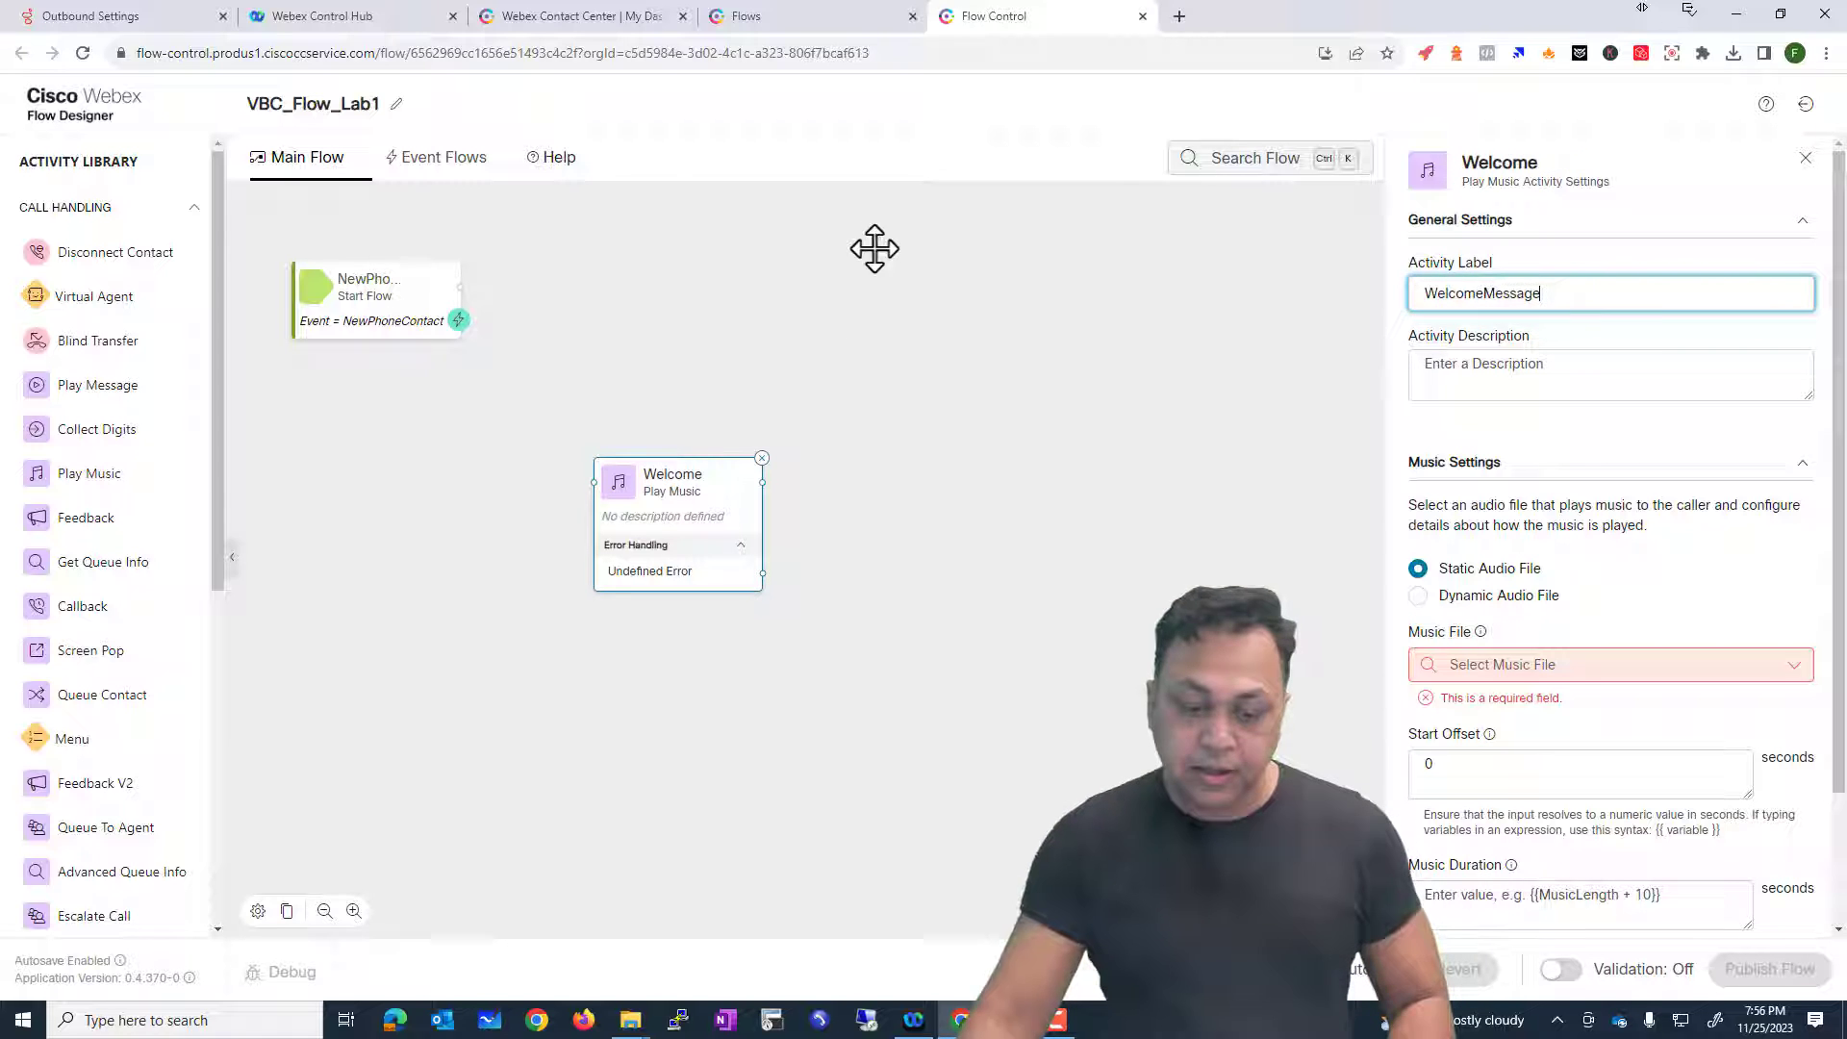
pyautogui.click(870, 247)
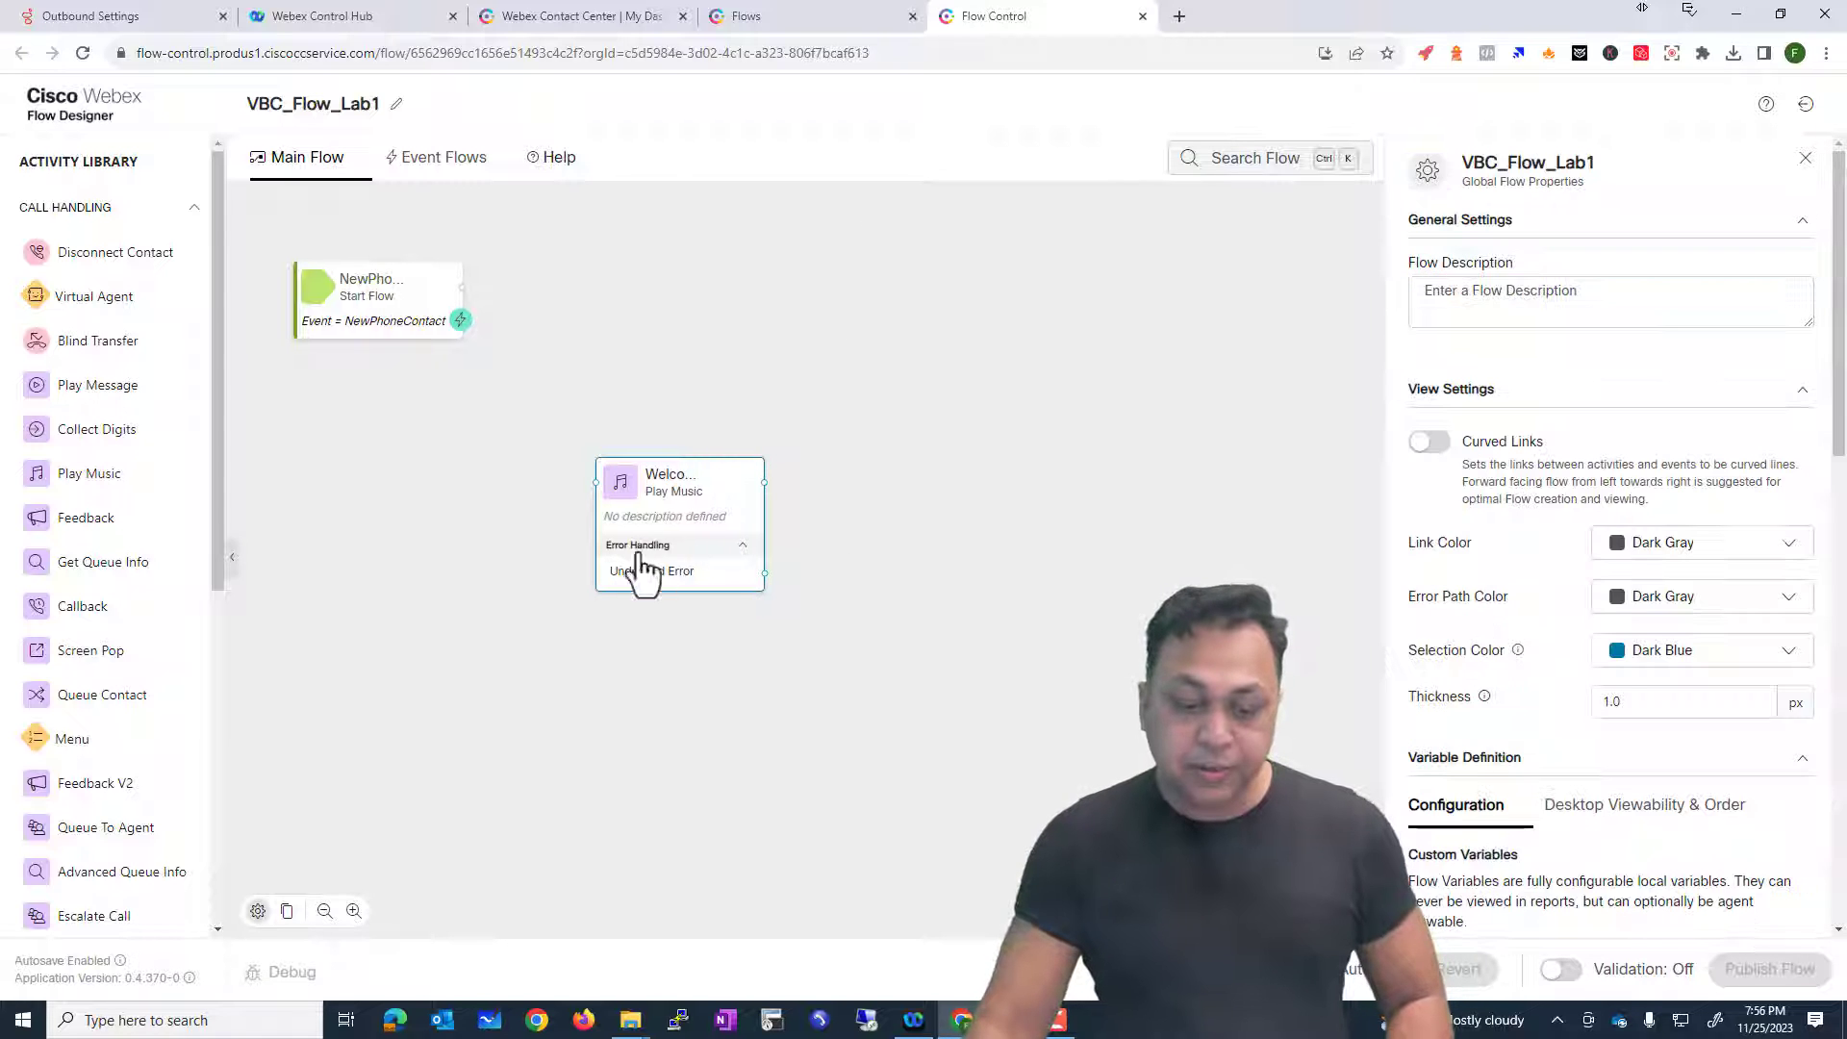
# Step: Arrange the WelcomeMessage activity beside the NewPhoneContact start node and collapse its Error Handling section
pyautogui.moveTo(639, 569); pyautogui.dragTo(639, 350)
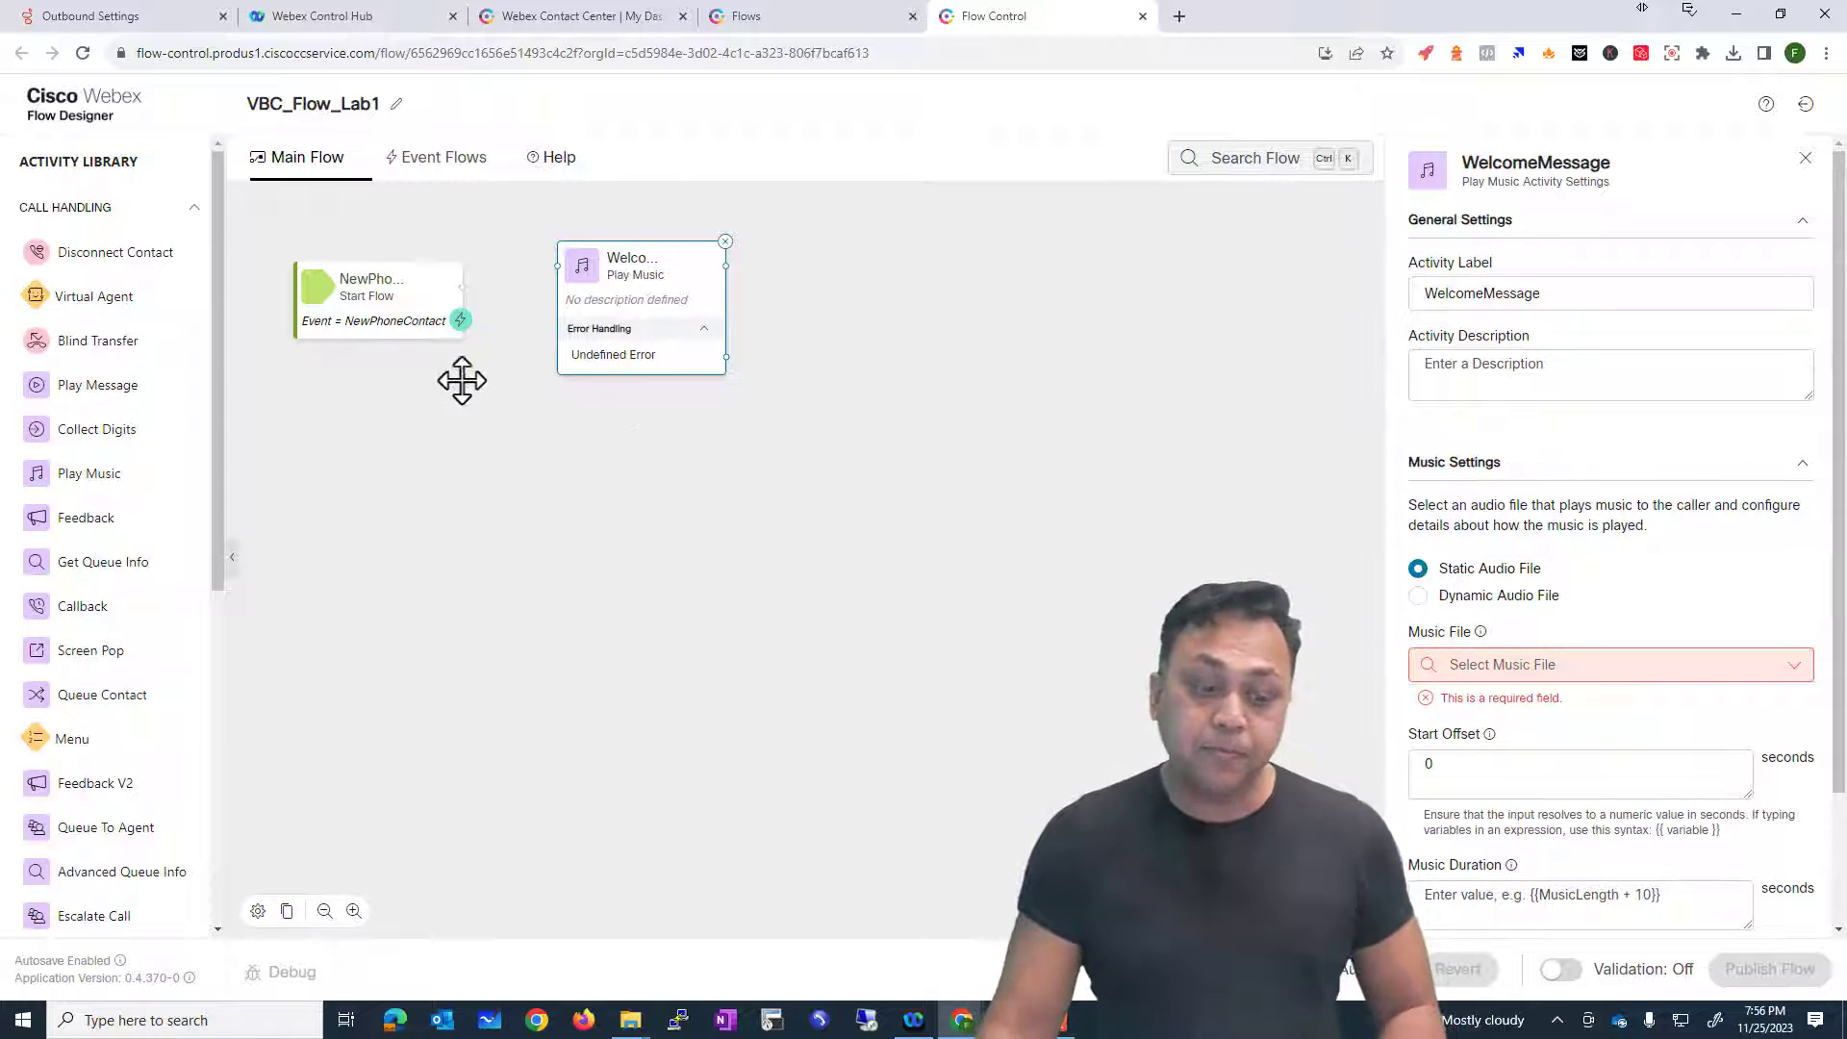
pyautogui.click(366, 305)
pyautogui.moveTo(351, 288); pyautogui.dragTo(337, 232)
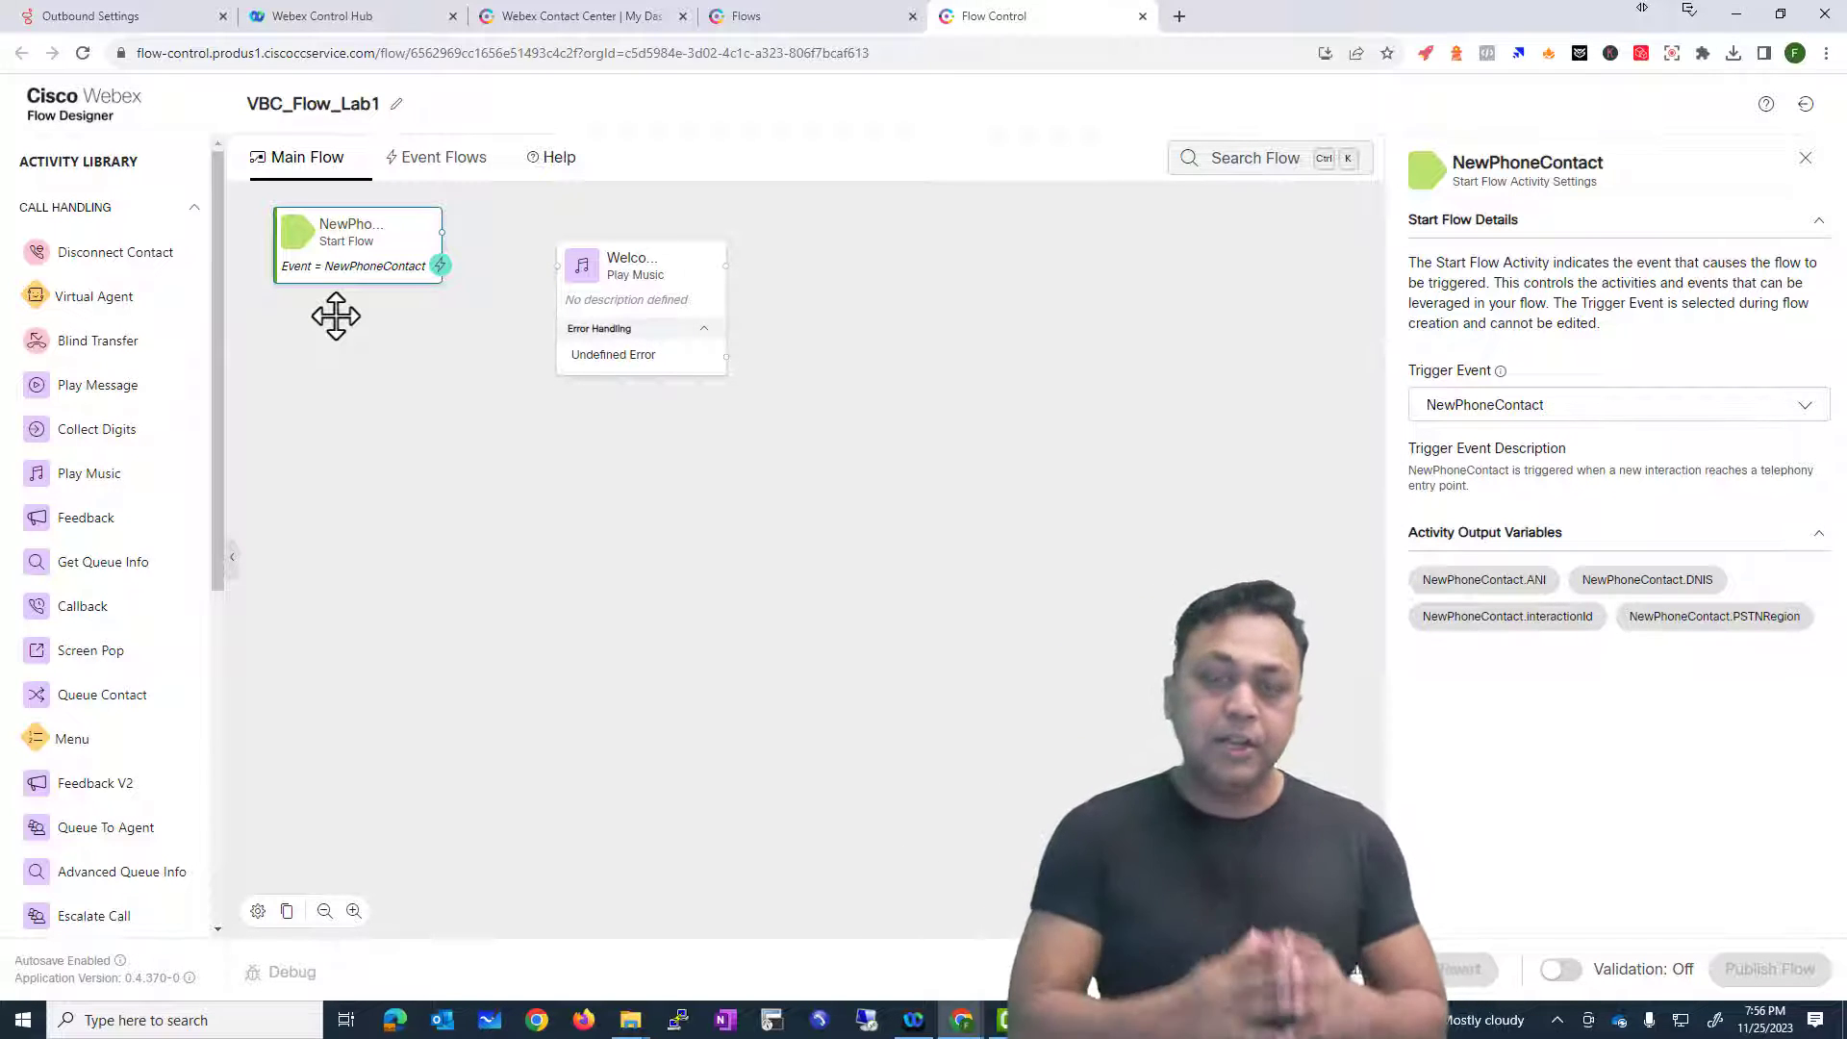
pyautogui.moveTo(334, 255)
pyautogui.mouseDown()
pyautogui.moveTo(355, 261)
pyautogui.moveTo(320, 273)
pyautogui.mouseUp()
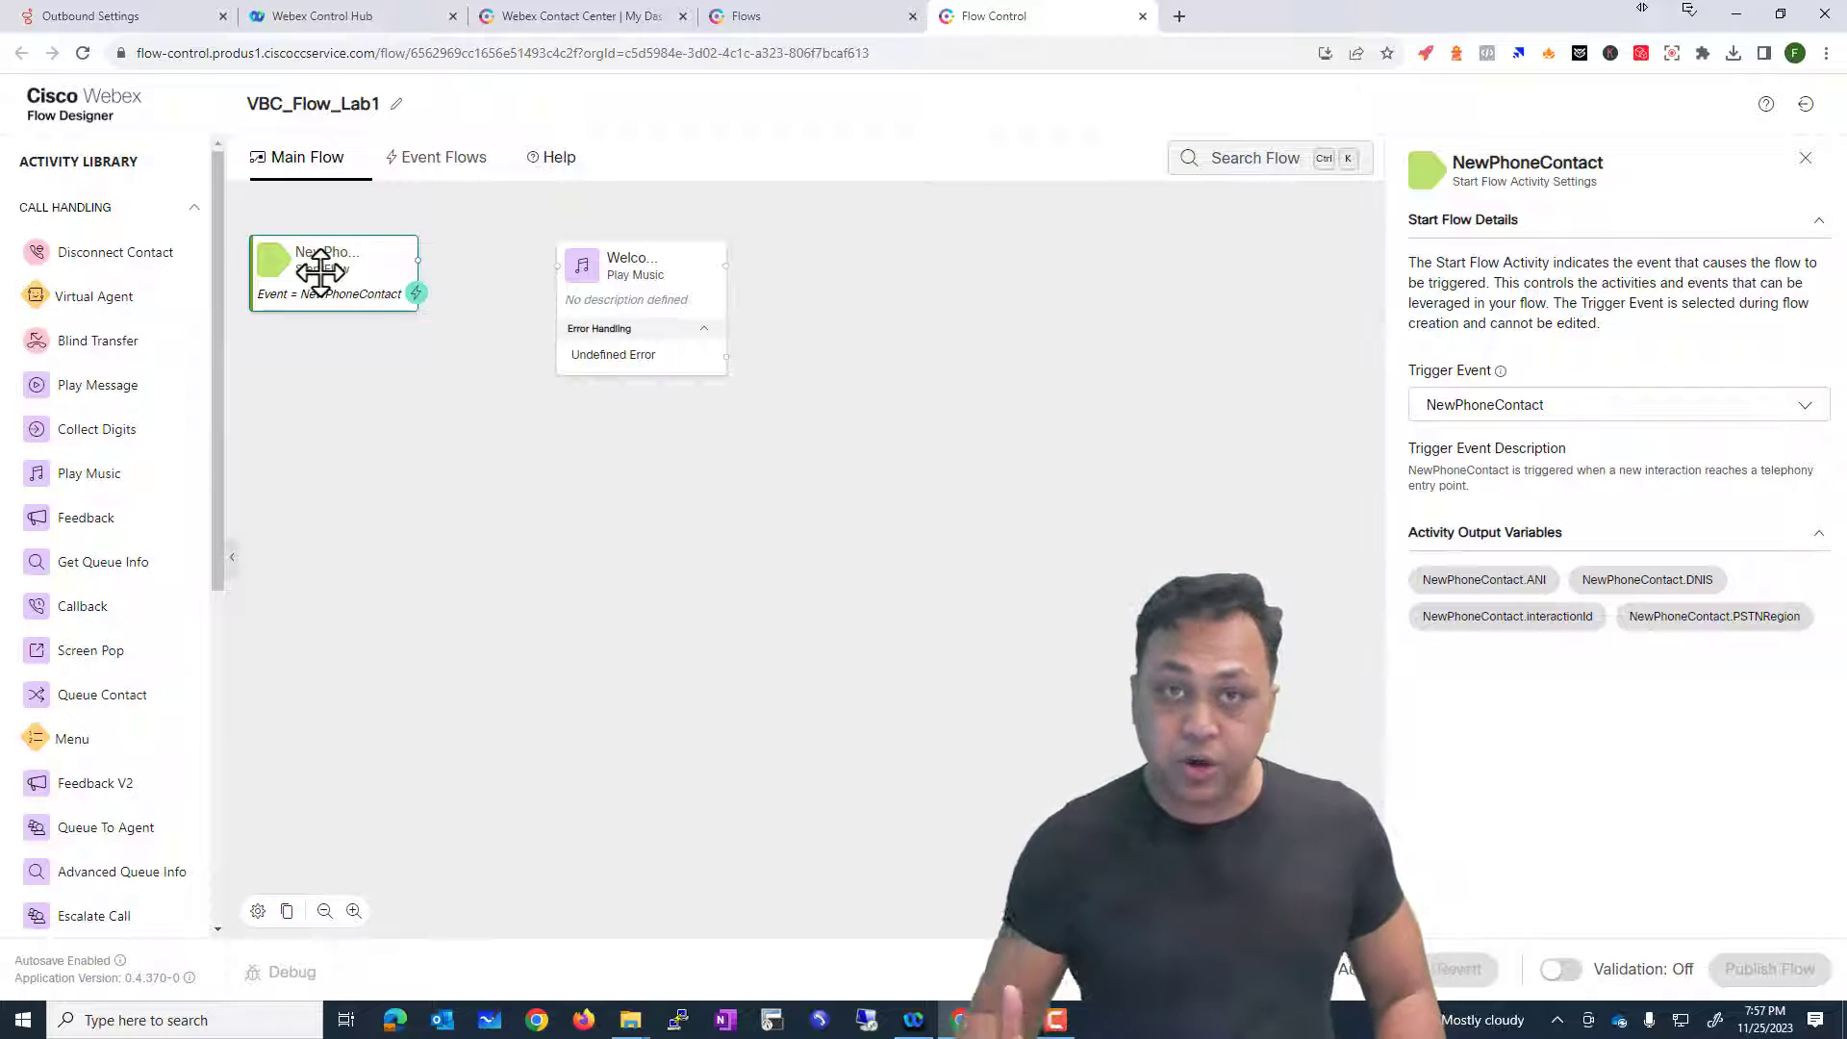
pyautogui.click(582, 335)
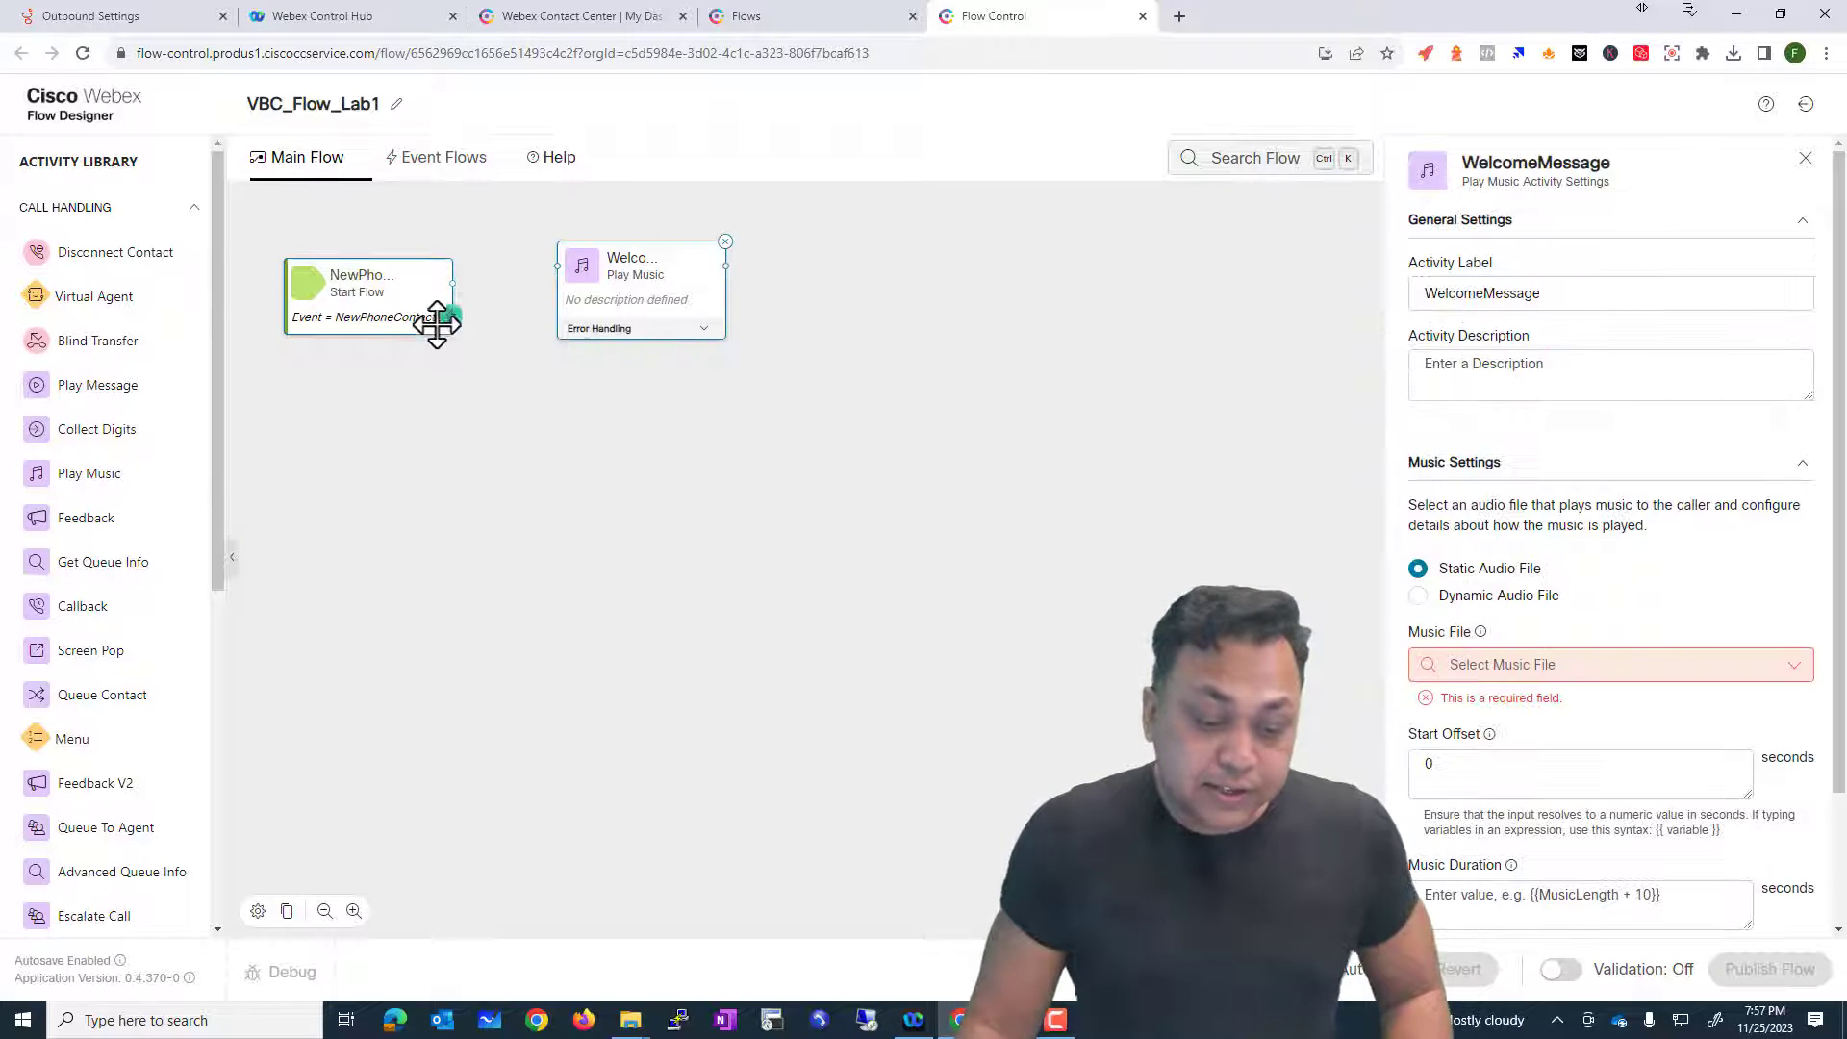
# Step: Check which trigger events are available for the NewPhoneContact start node
pyautogui.click(431, 315)
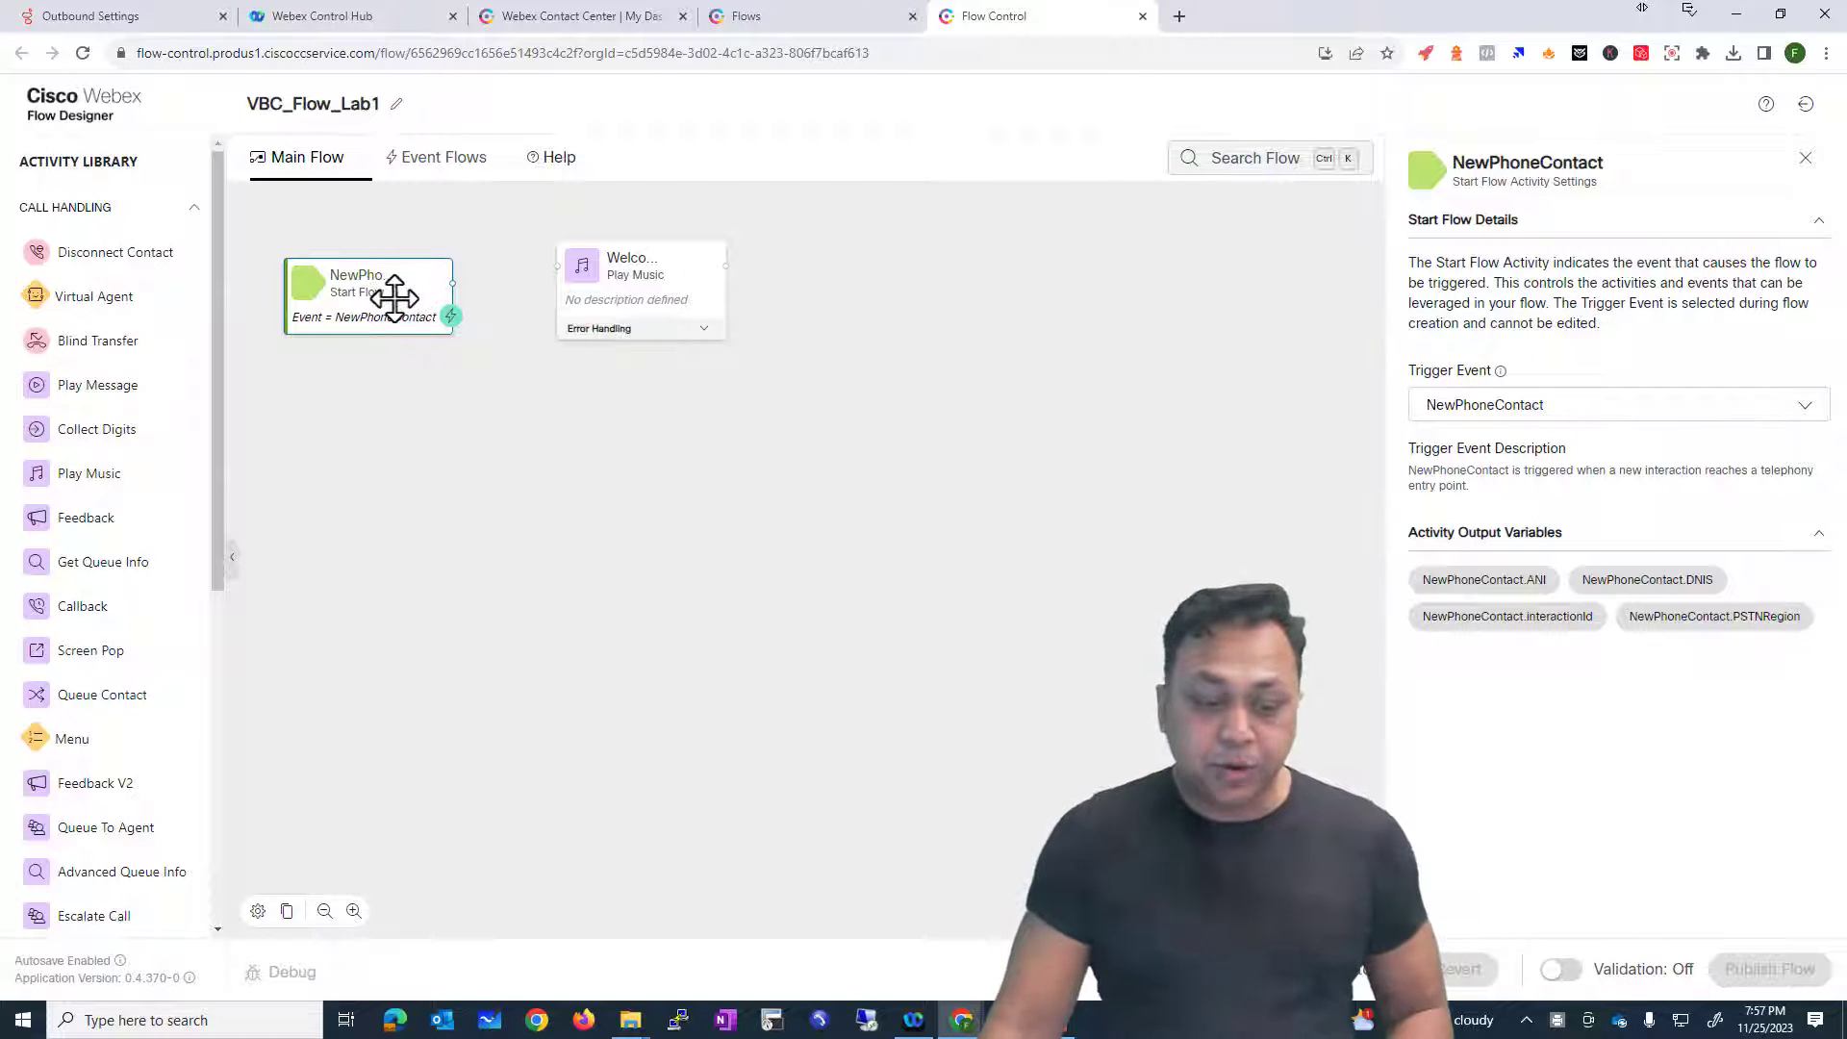
pyautogui.moveTo(357, 279)
pyautogui.mouseDown()
pyautogui.moveTo(376, 315)
pyautogui.moveTo(384, 281)
pyautogui.mouseUp()
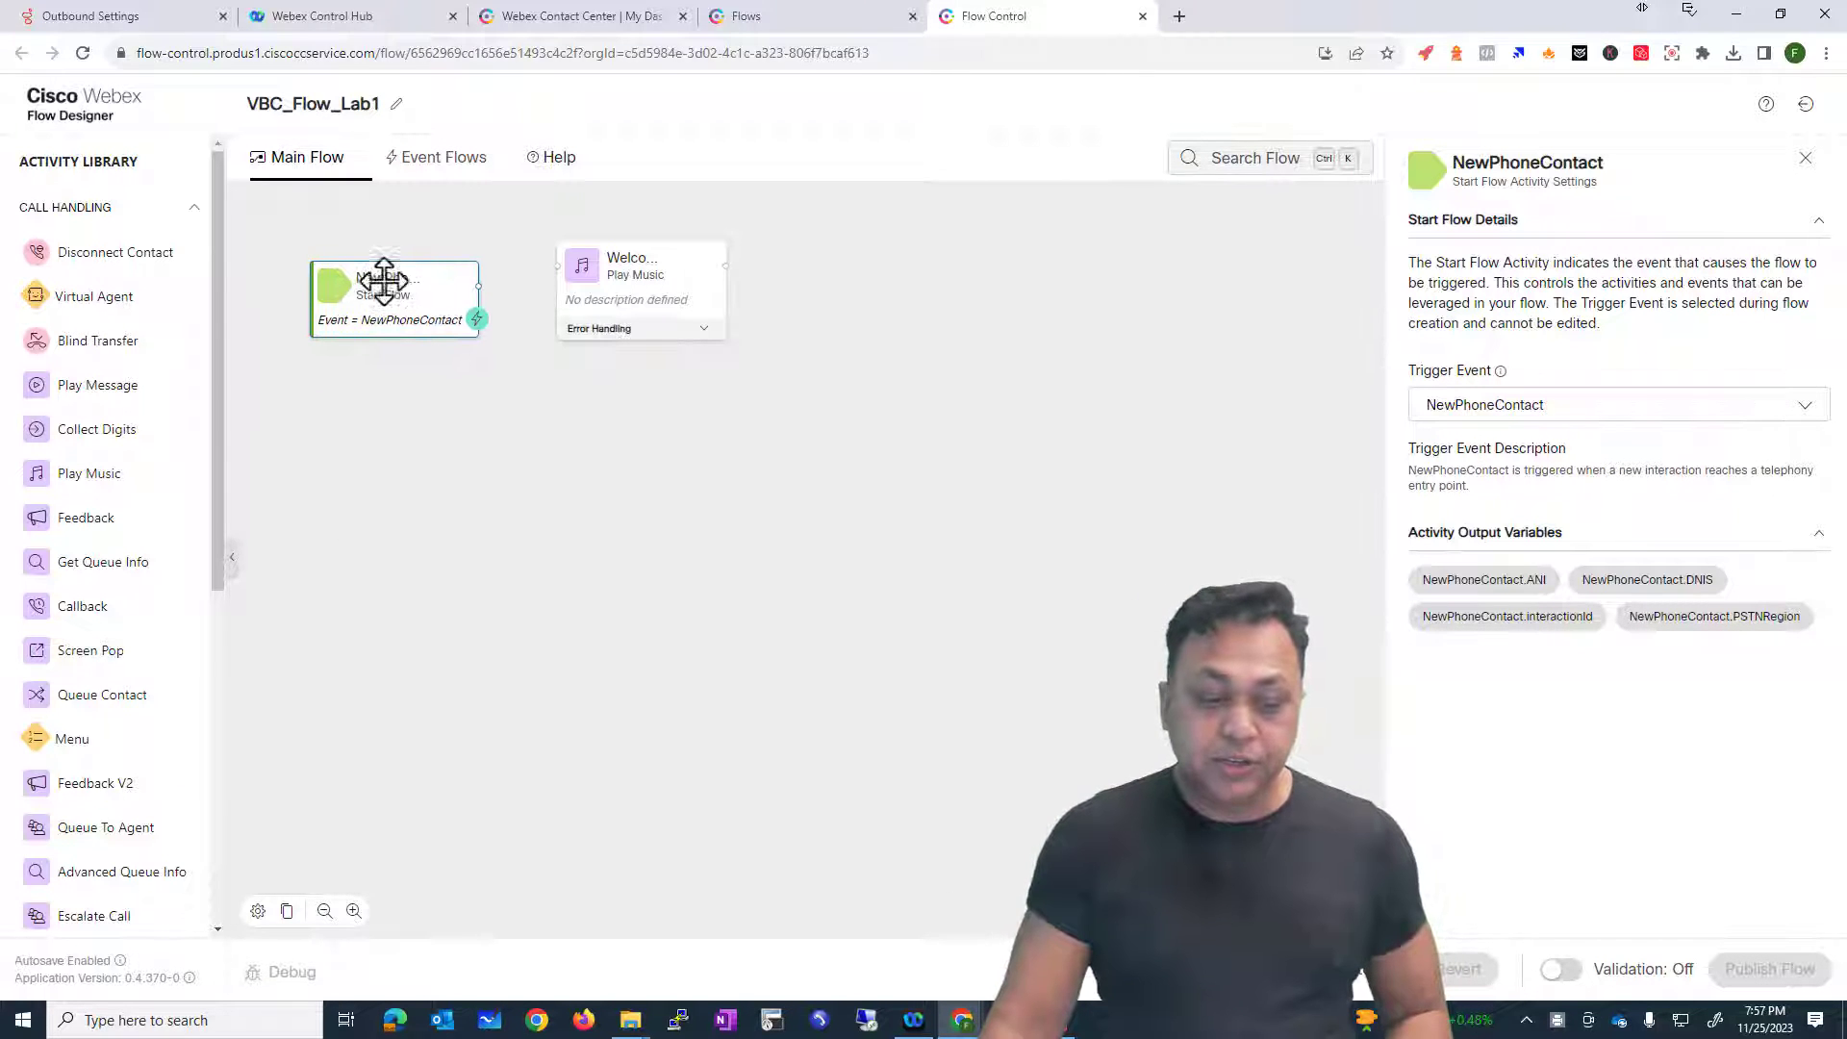
pyautogui.click(1596, 411)
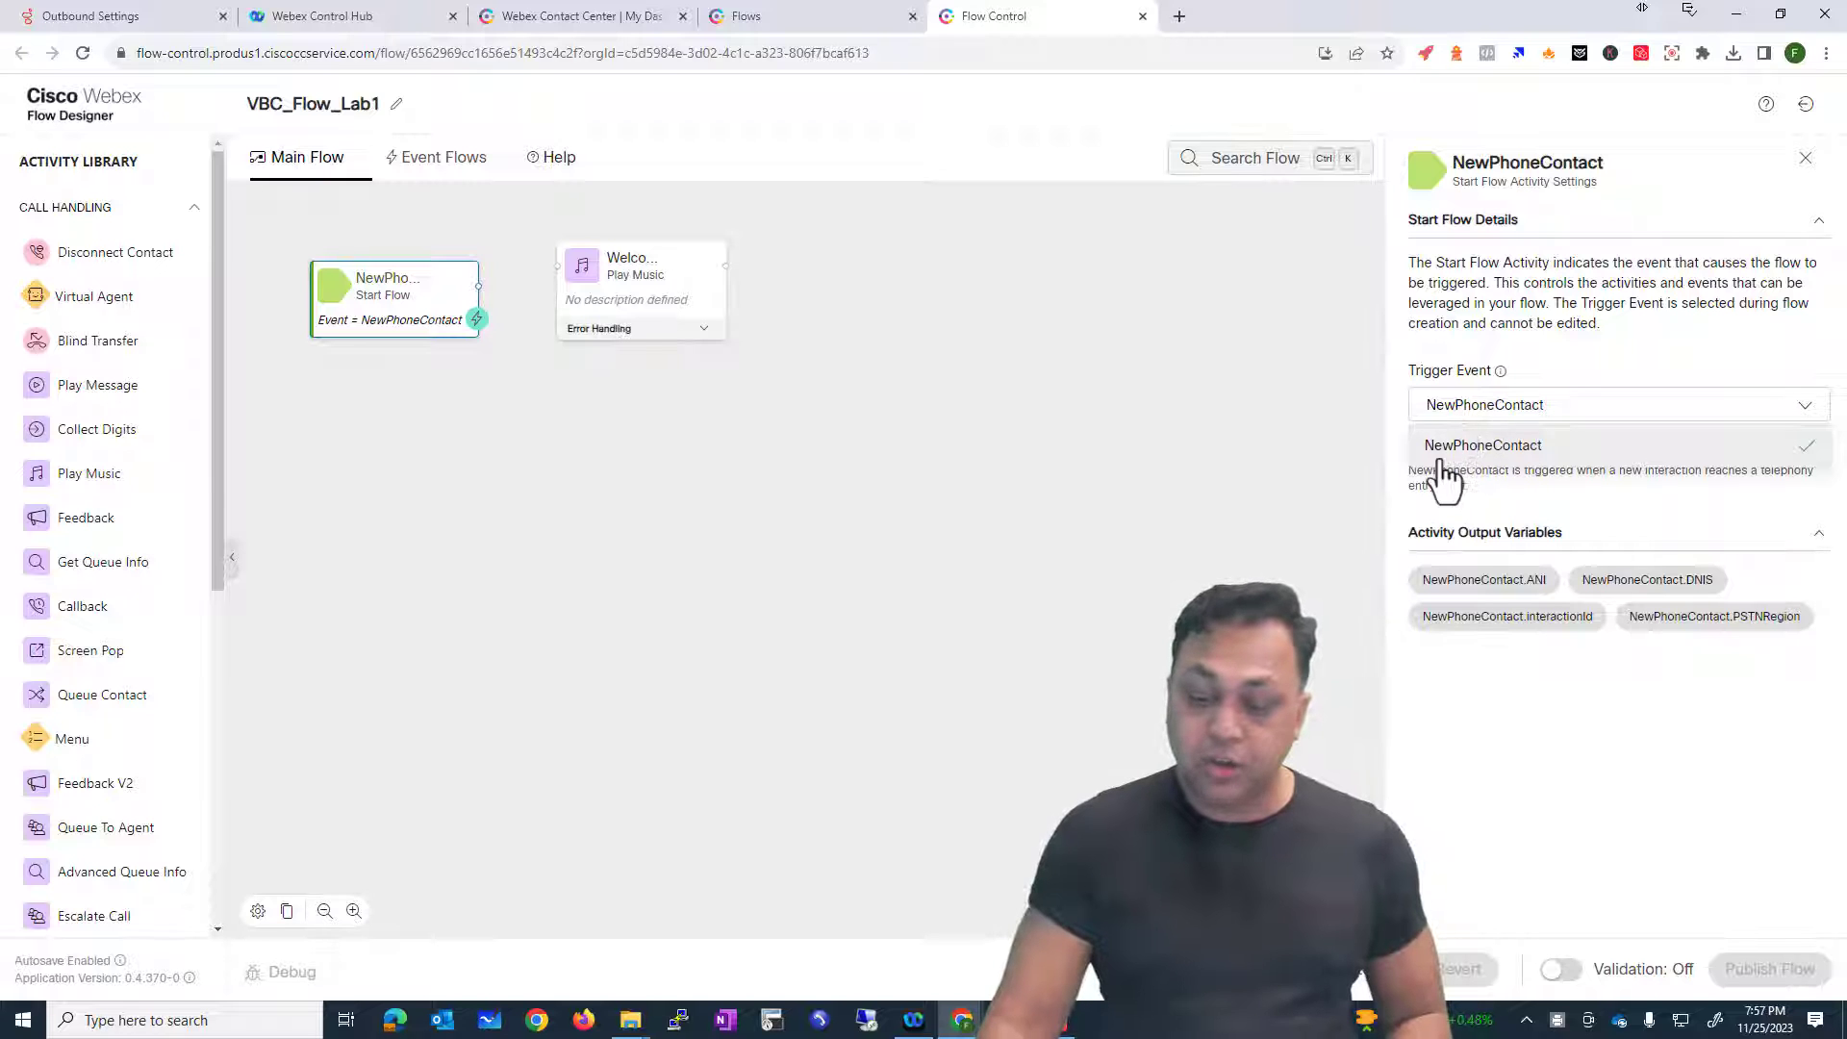
# Step: Review the WelcomeMessage activity's music settings, including the available music files and the start offset
pyautogui.click(702, 309)
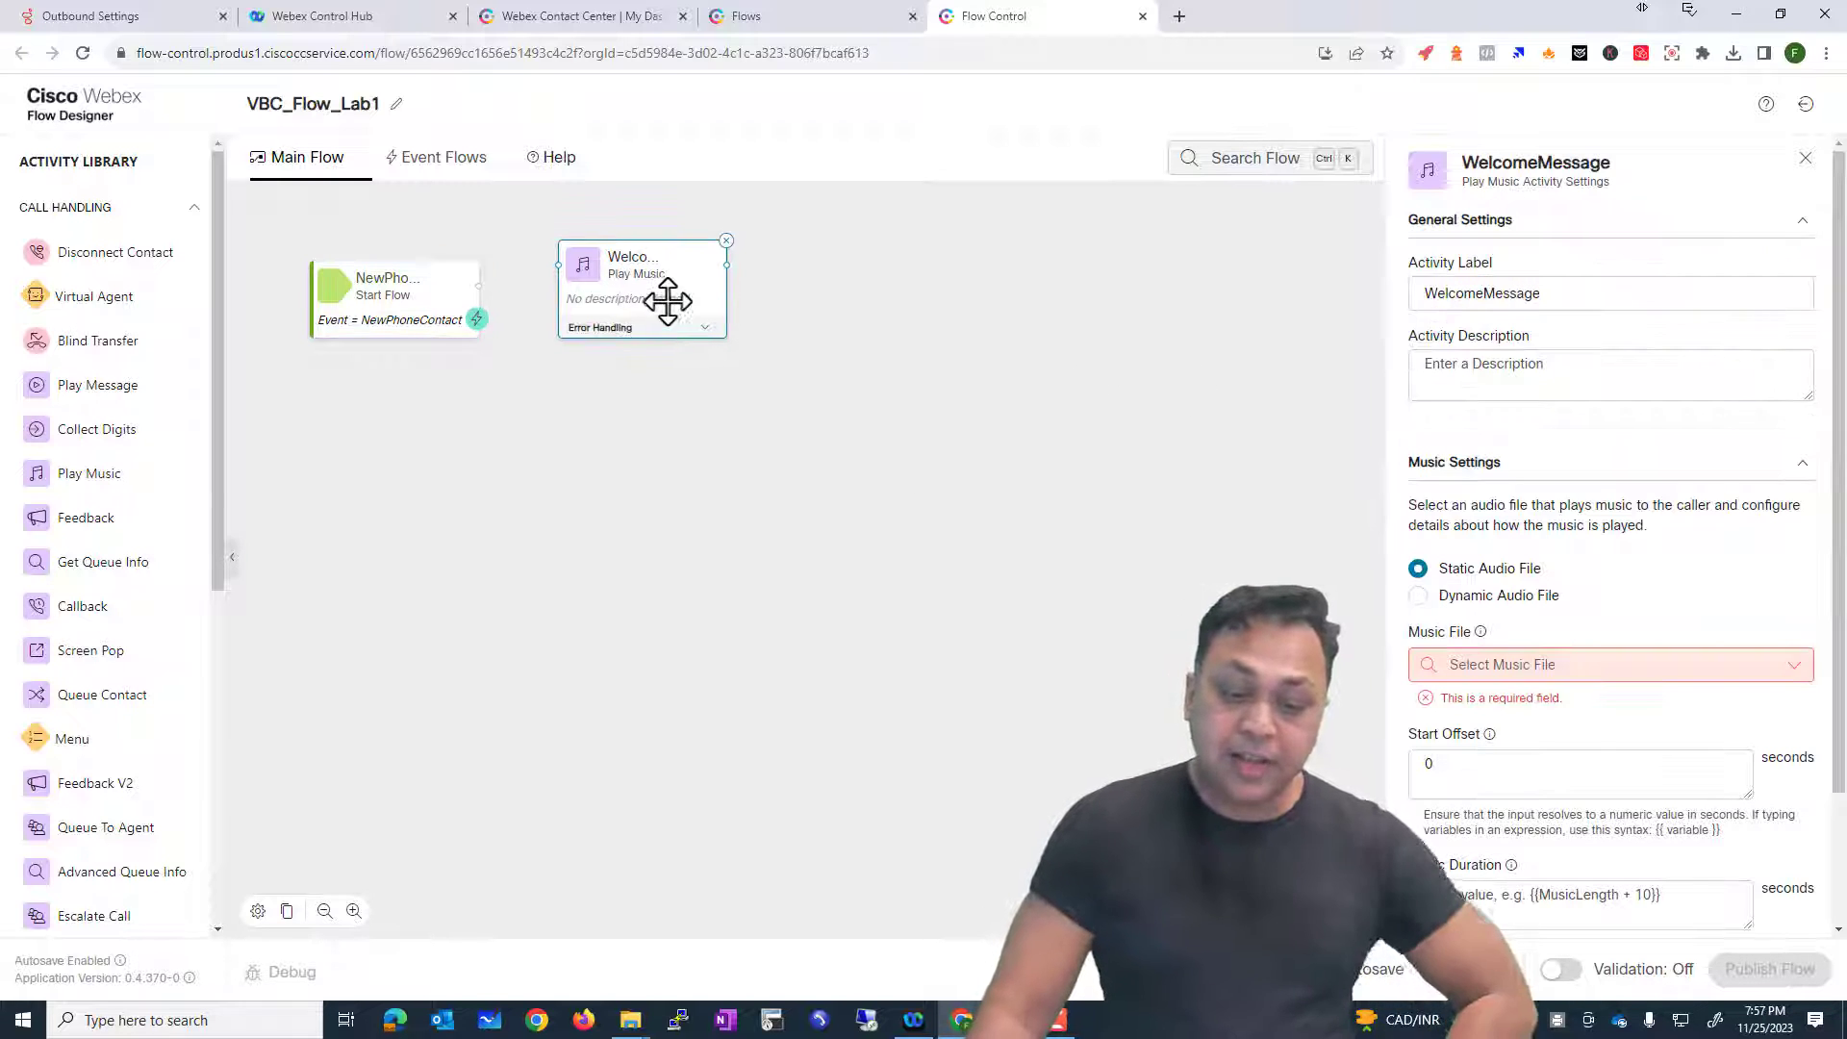
pyautogui.click(1610, 664)
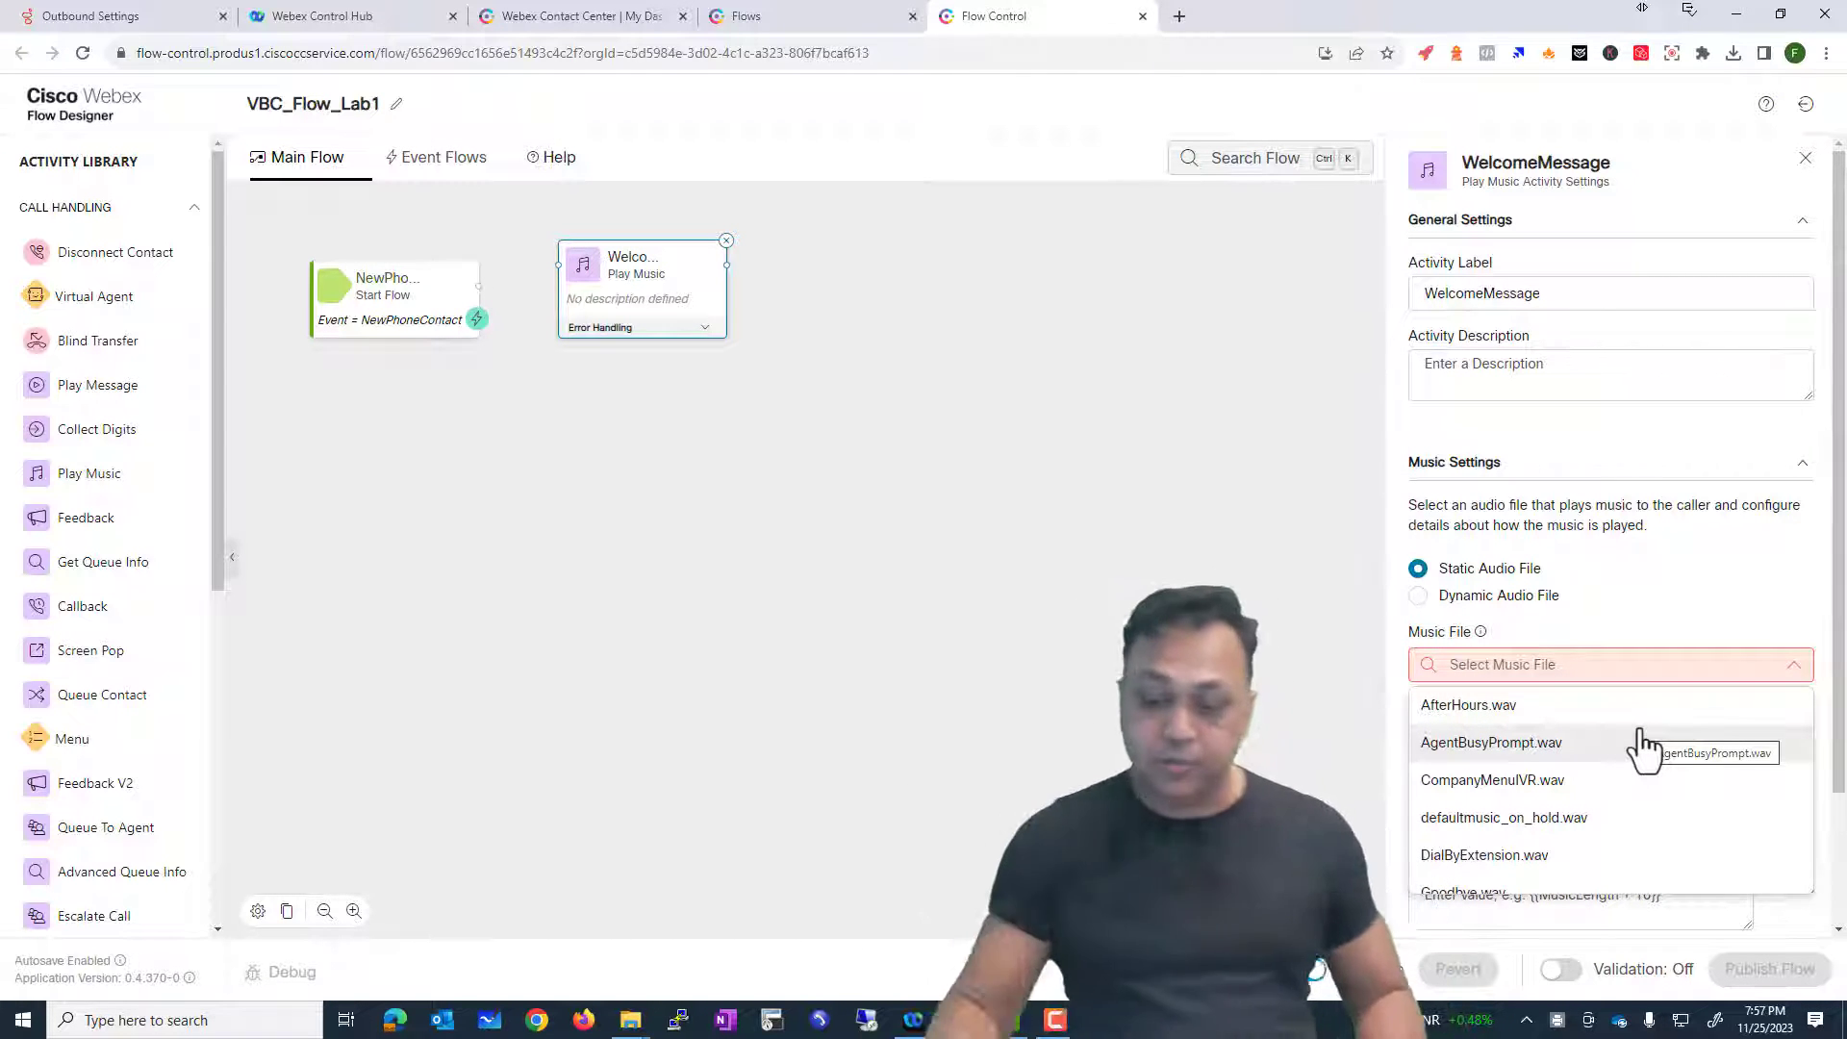
pyautogui.click(1601, 563)
pyautogui.scroll(-2, 1567, 639)
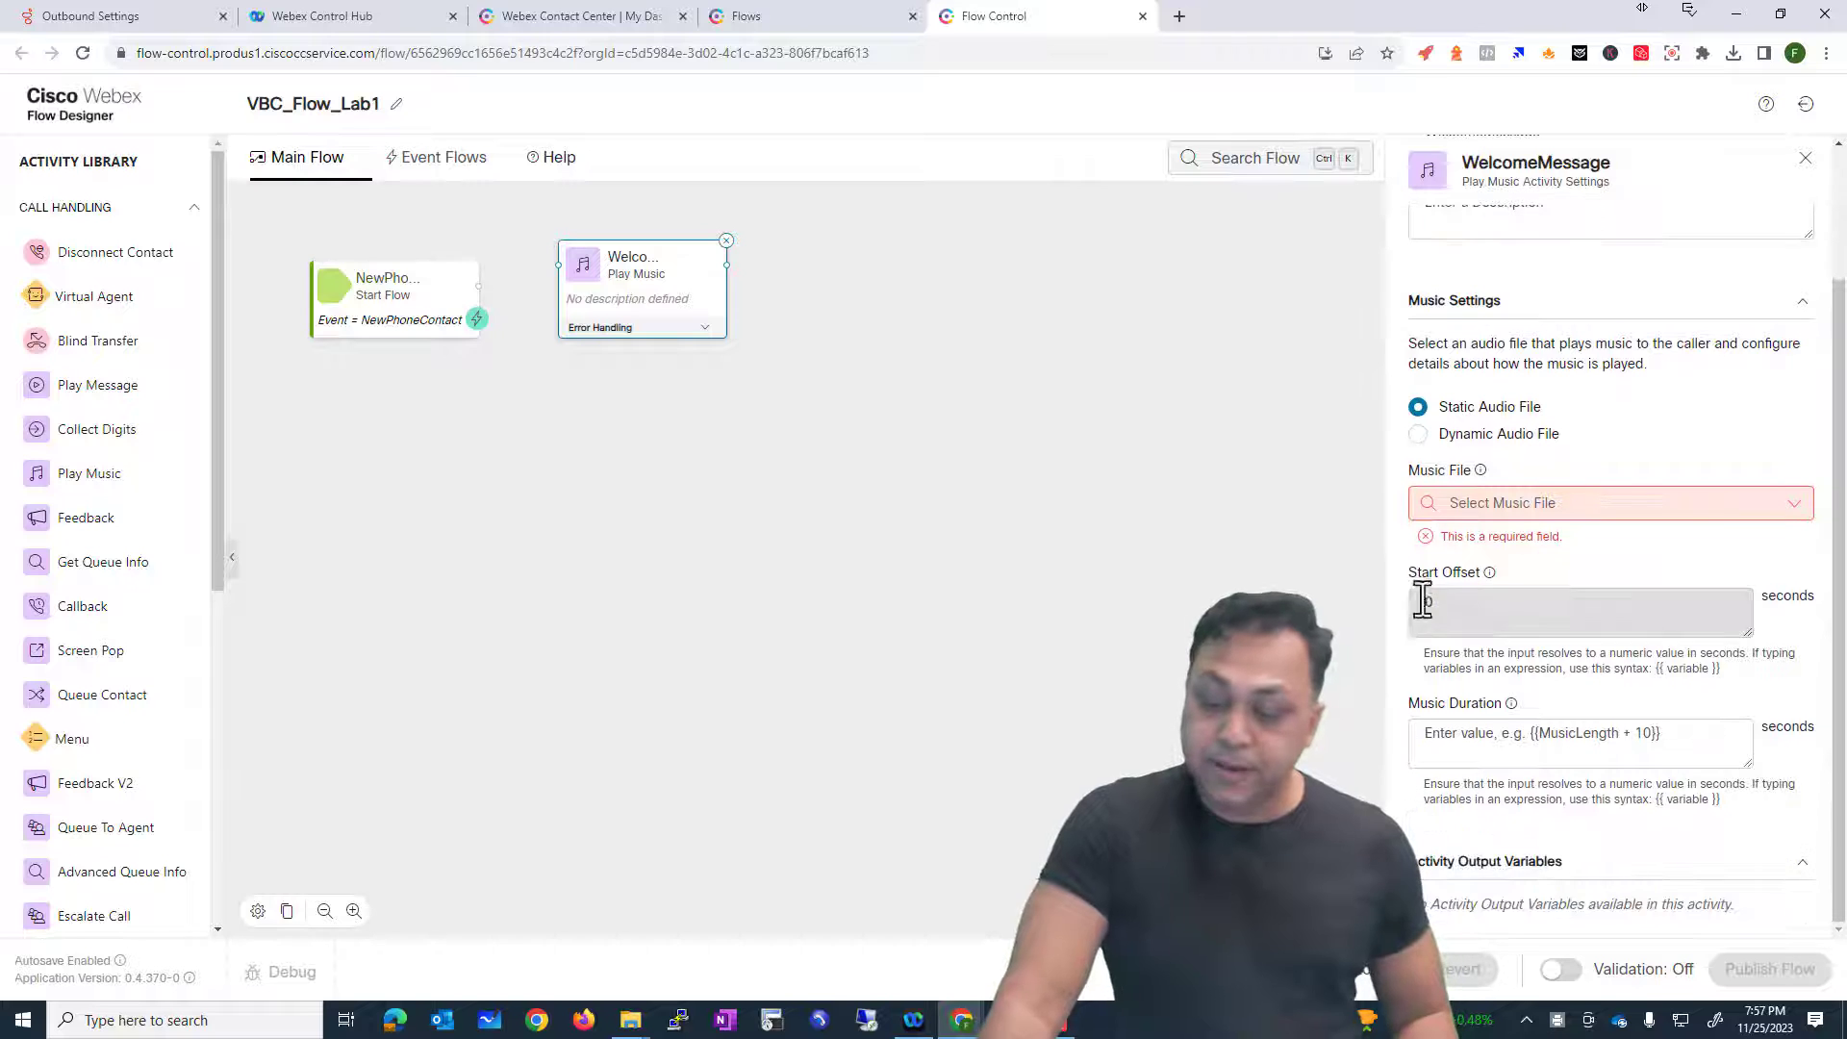
pyautogui.moveTo(1409, 573); pyautogui.dragTo(1501, 573)
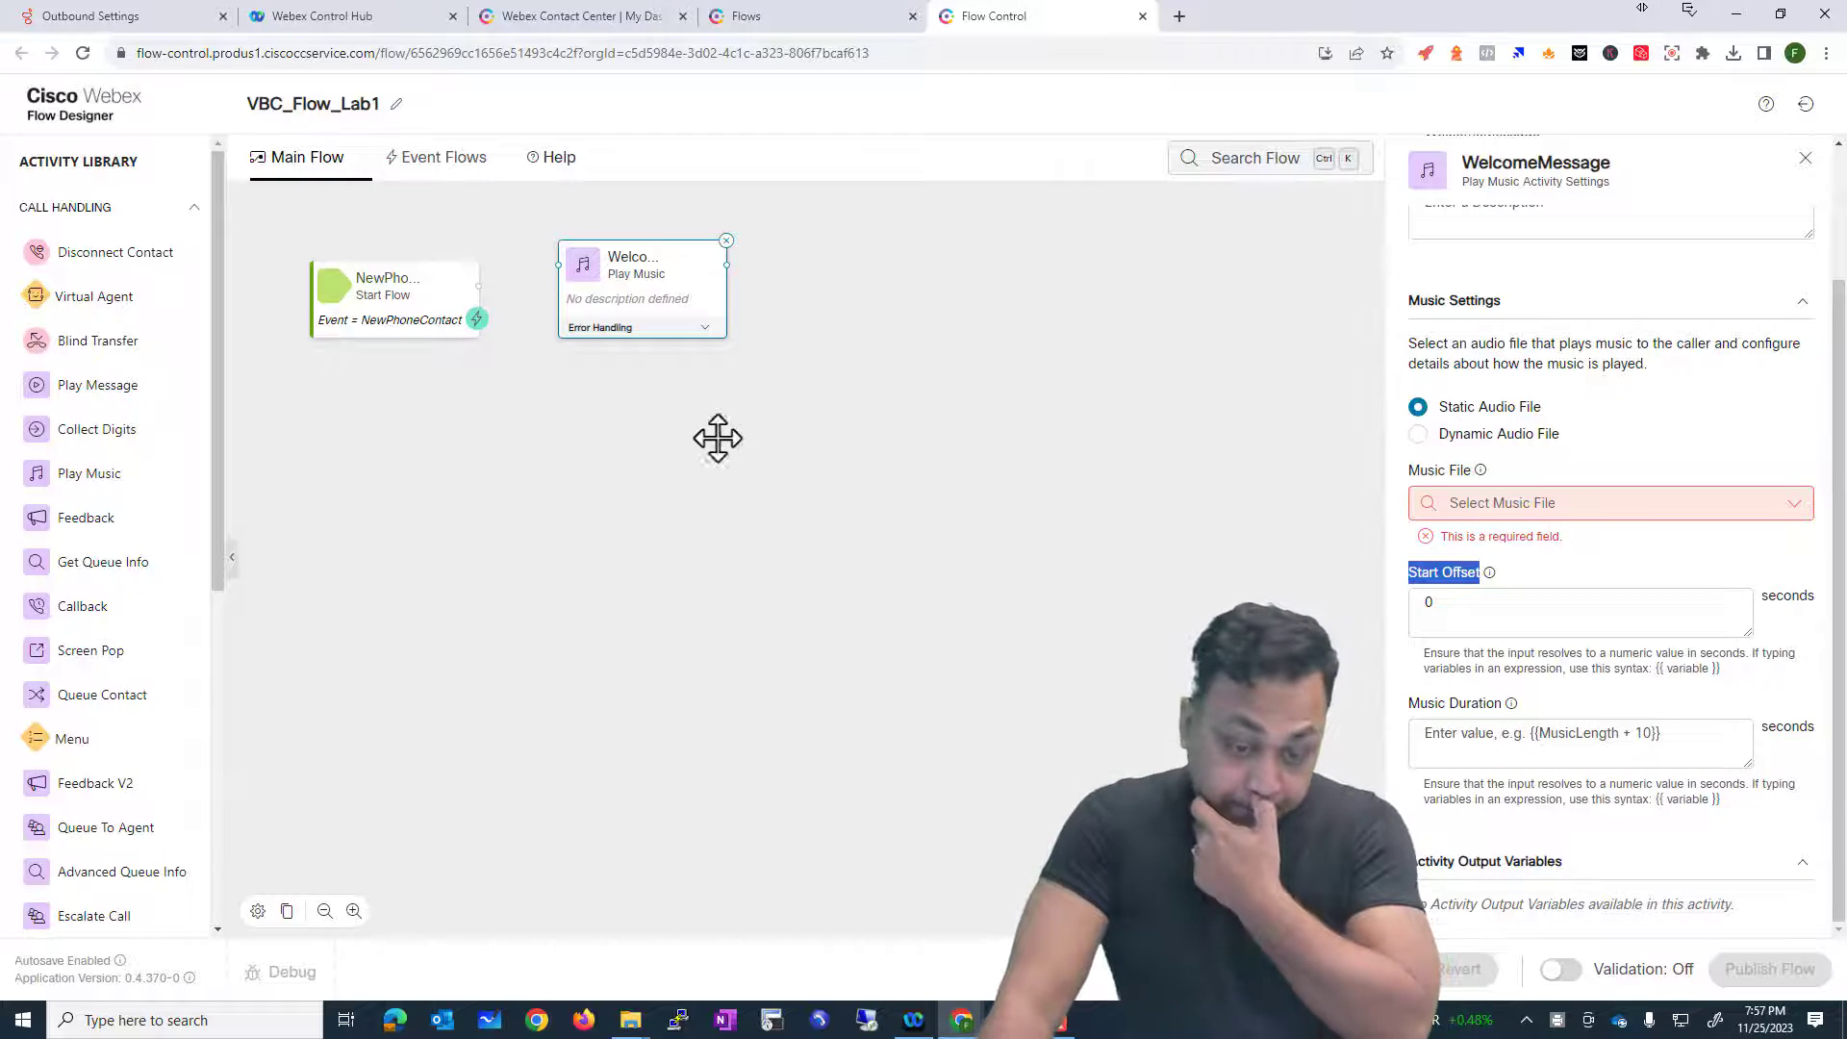
# Step: Reposition the WelcomeMessage activity slightly lower on the canvas and the NewPhoneContact start node above and before it
pyautogui.moveTo(638, 264); pyautogui.dragTo(655, 306)
pyautogui.click(448, 308)
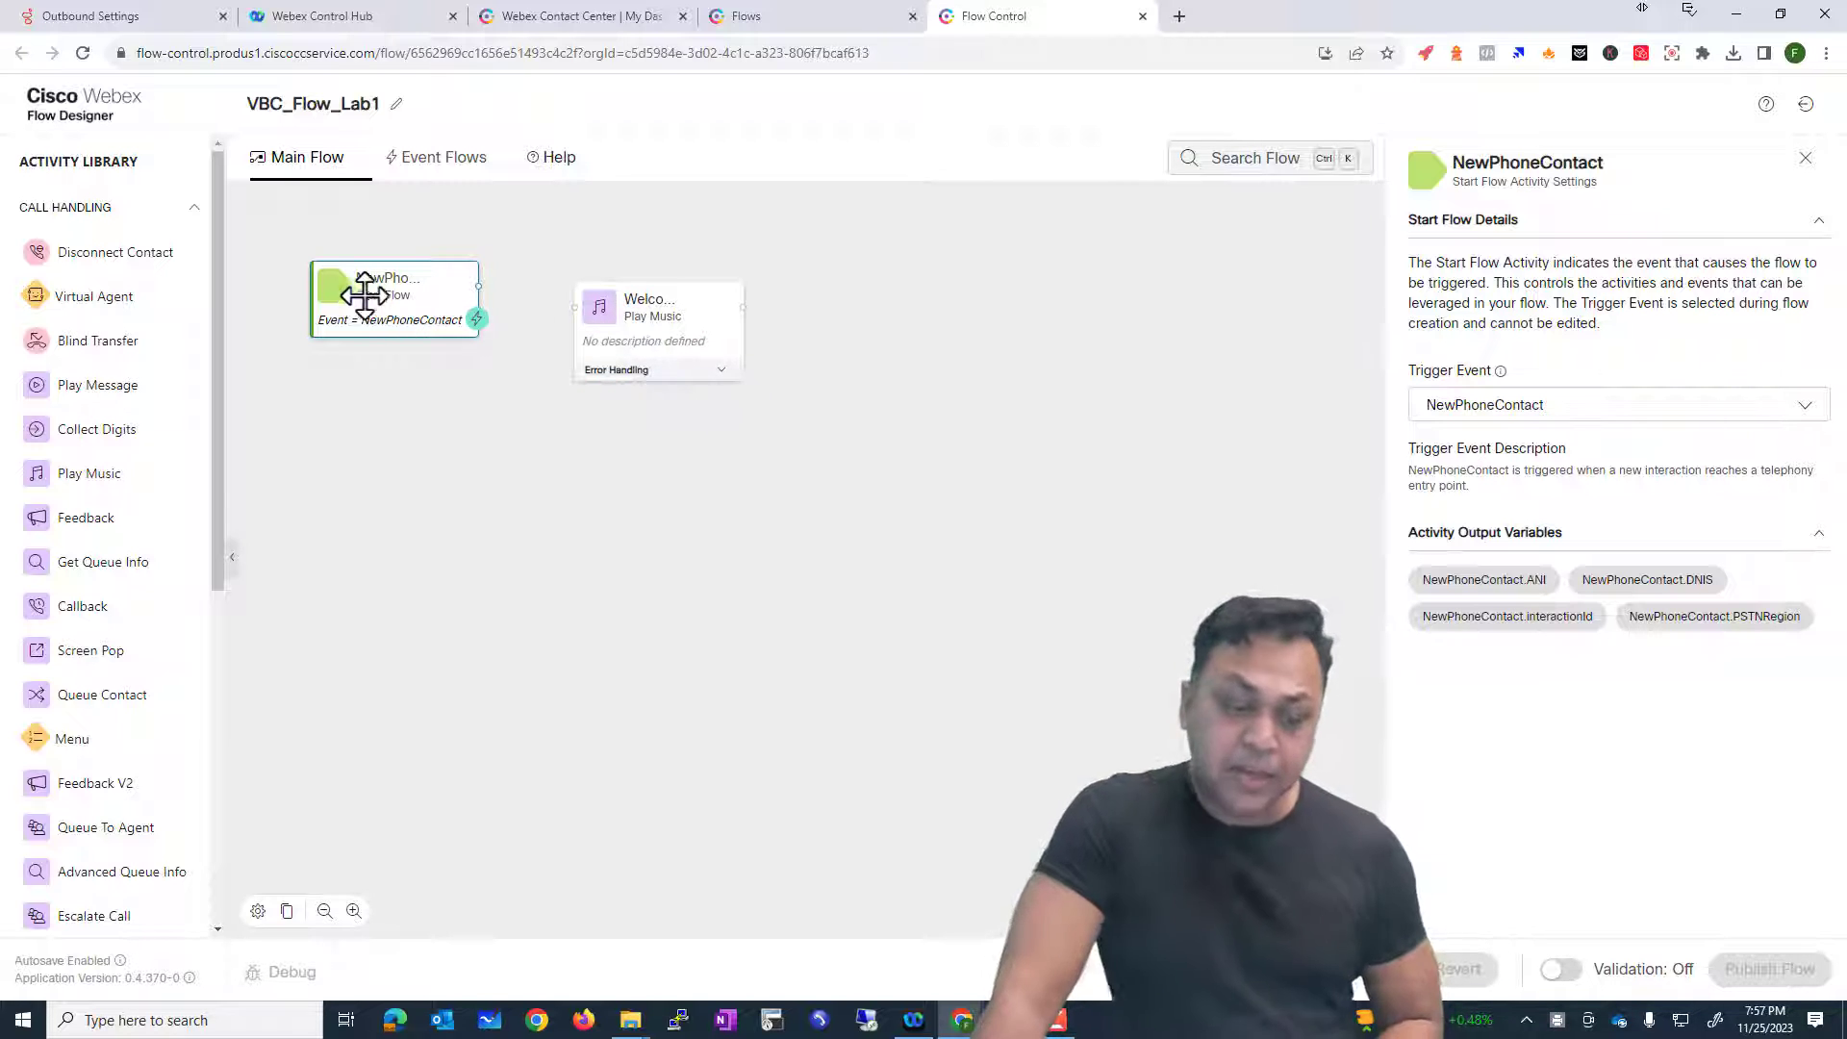
pyautogui.click(639, 326)
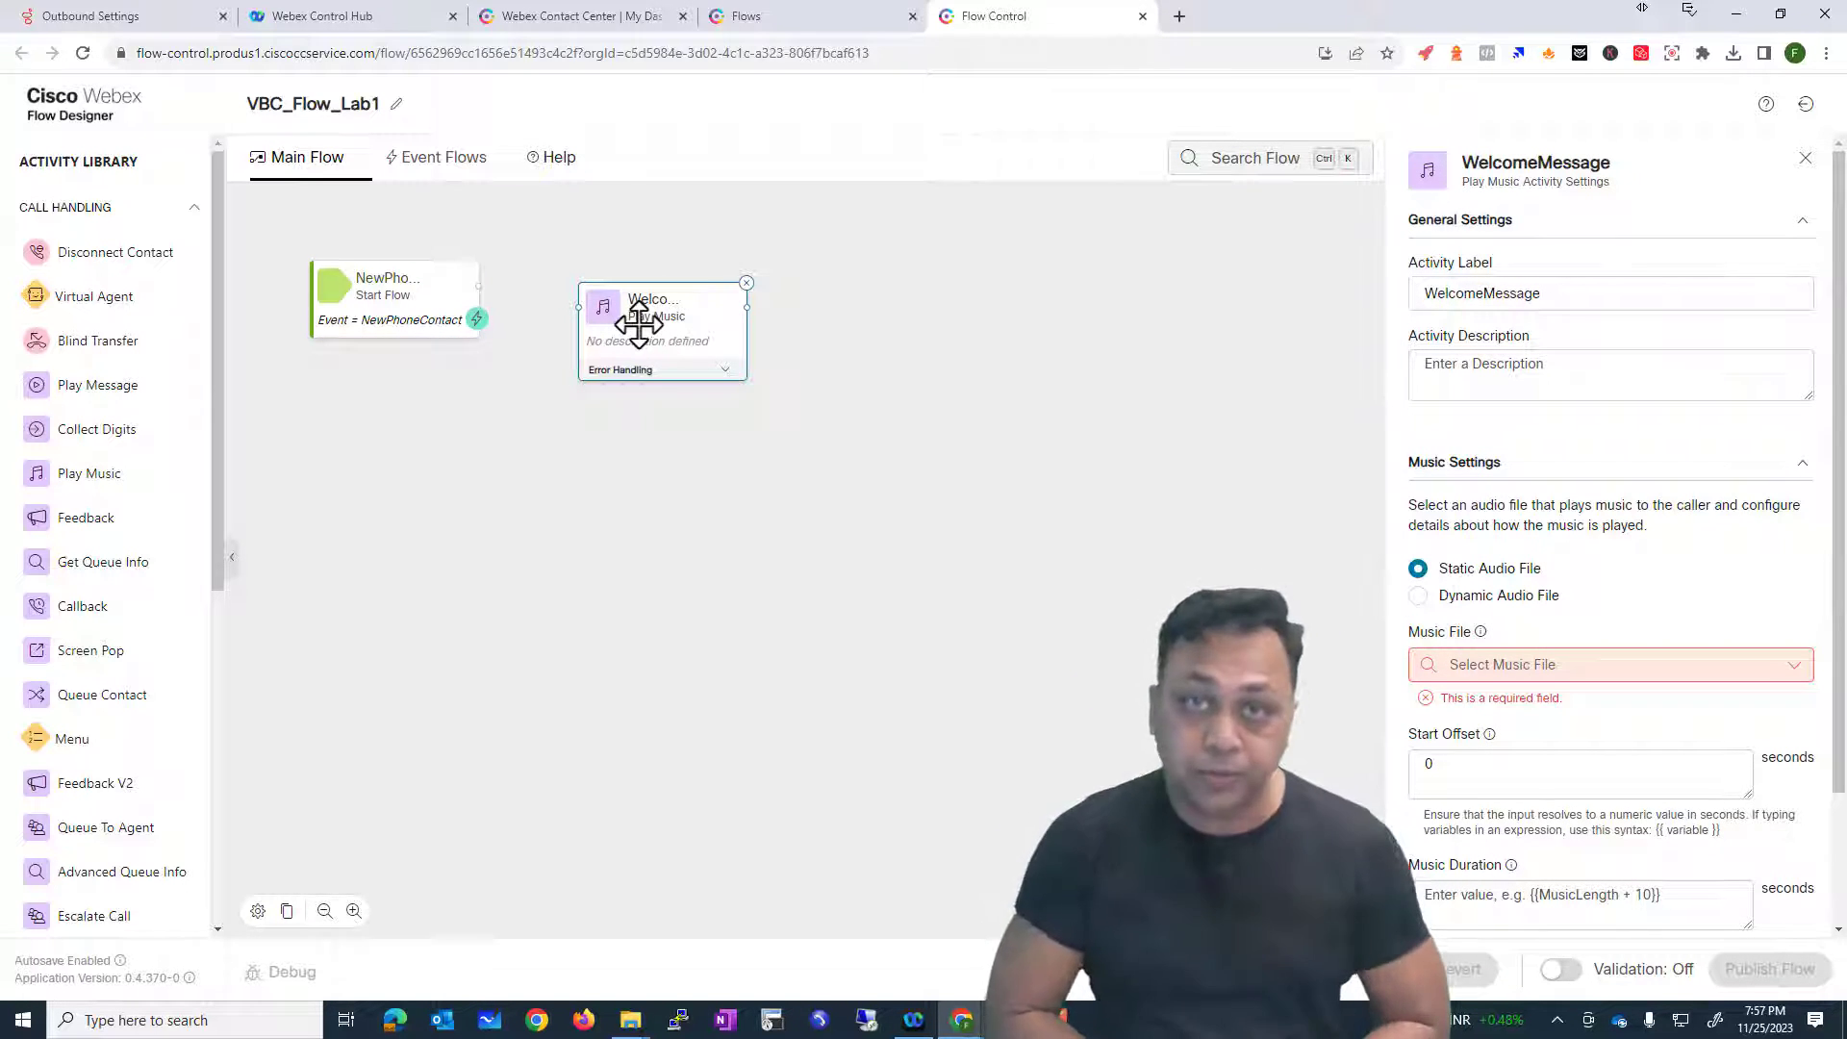
pyautogui.moveTo(350, 314); pyautogui.dragTo(310, 295)
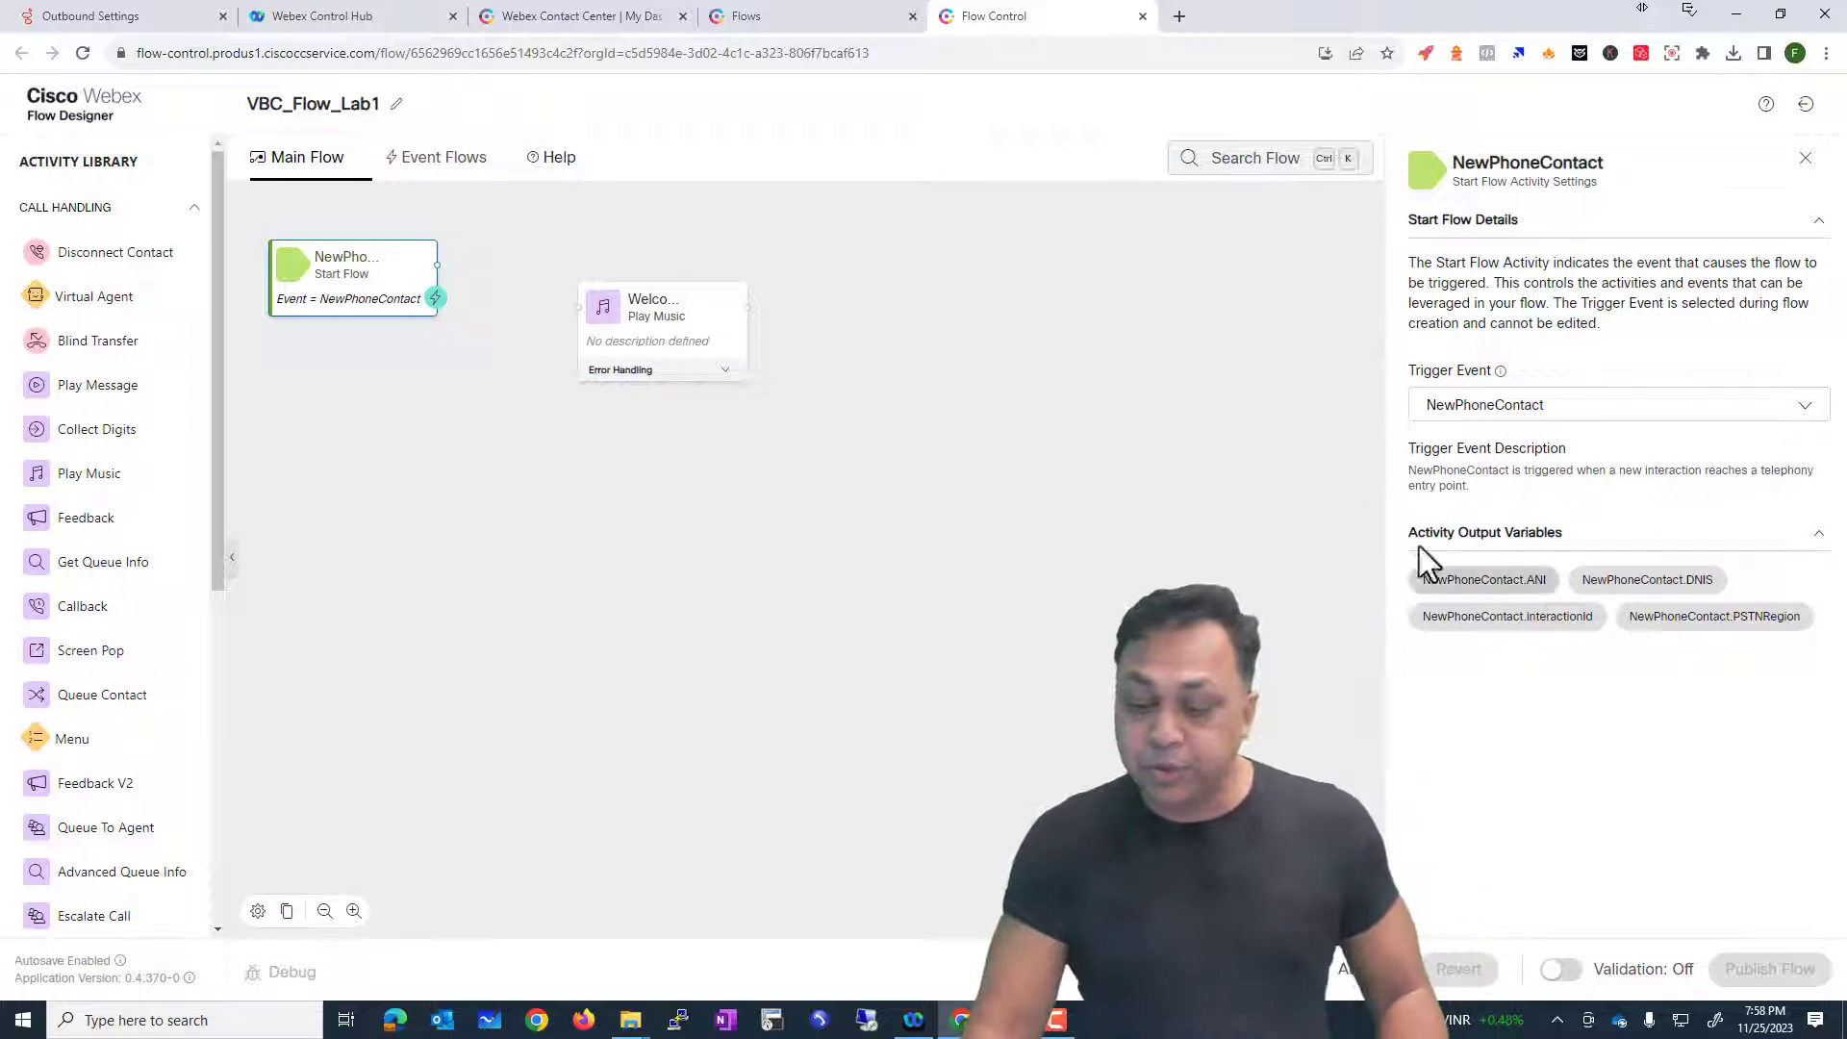
pyautogui.moveTo(1412, 541); pyautogui.dragTo(1566, 562)
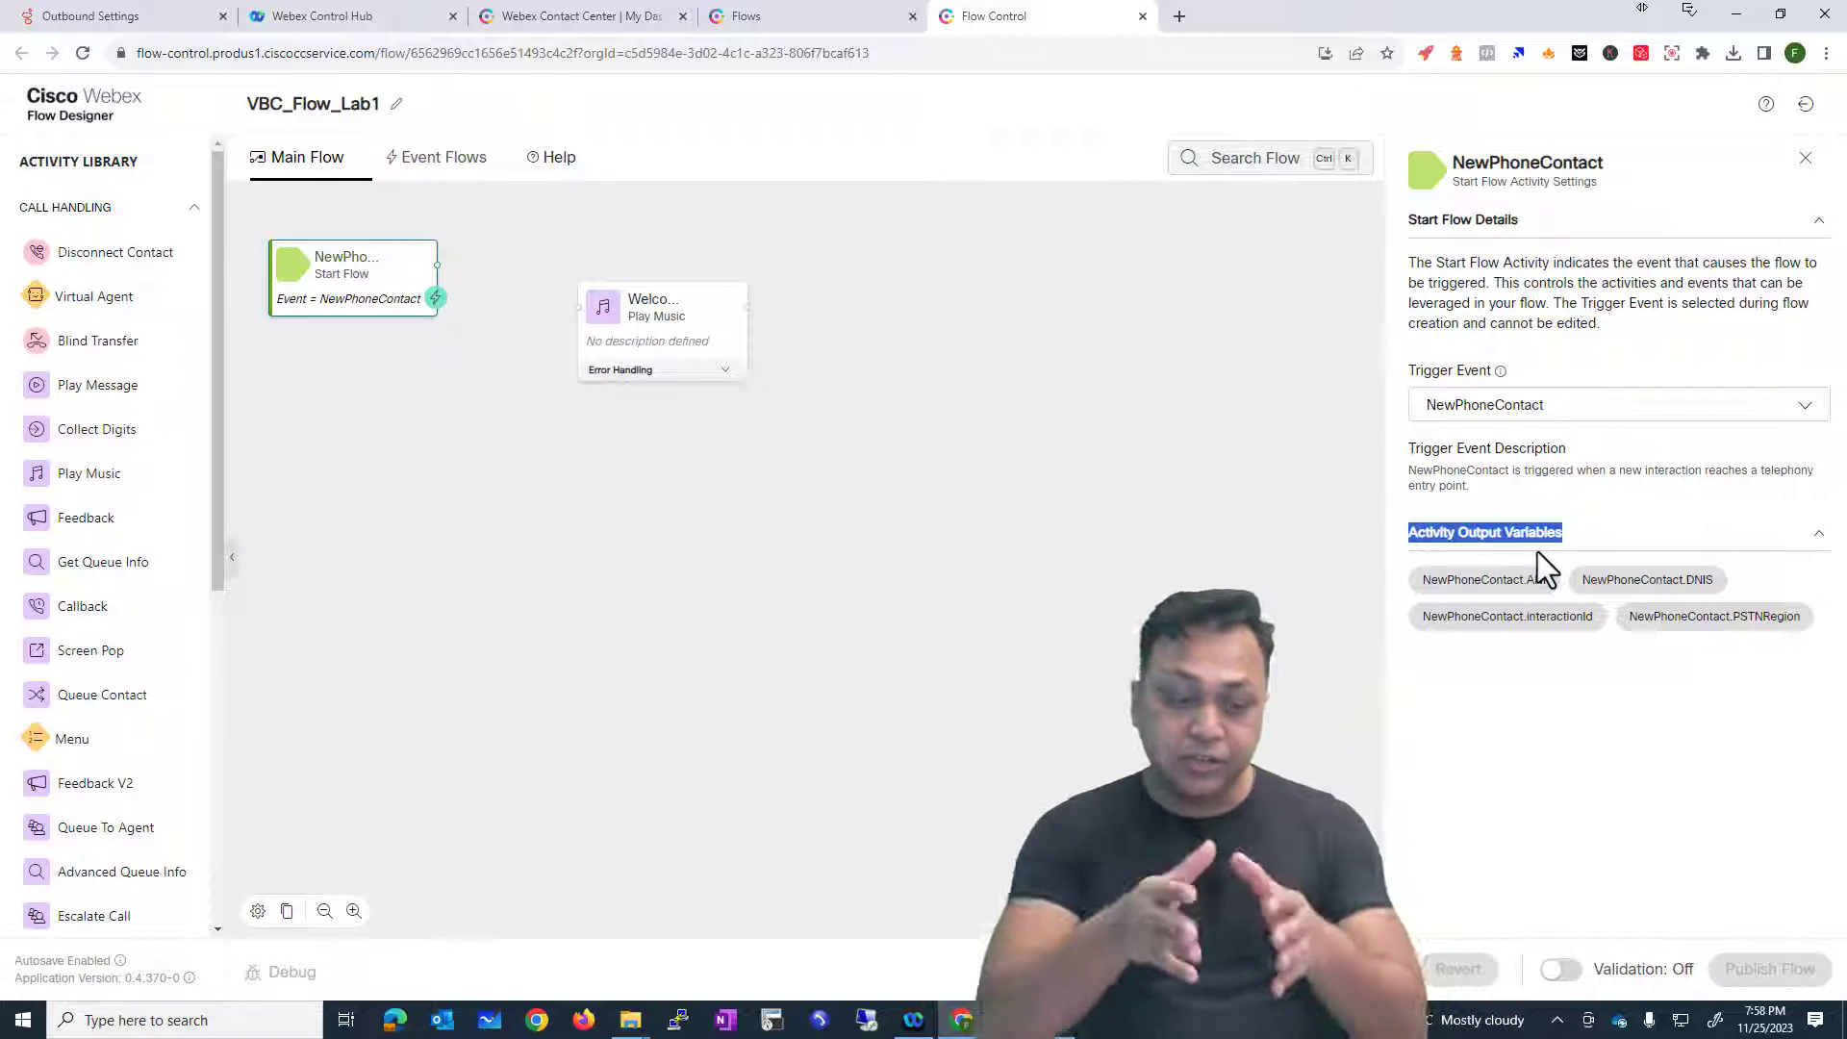
pyautogui.moveTo(354, 252); pyautogui.dragTo(411, 242)
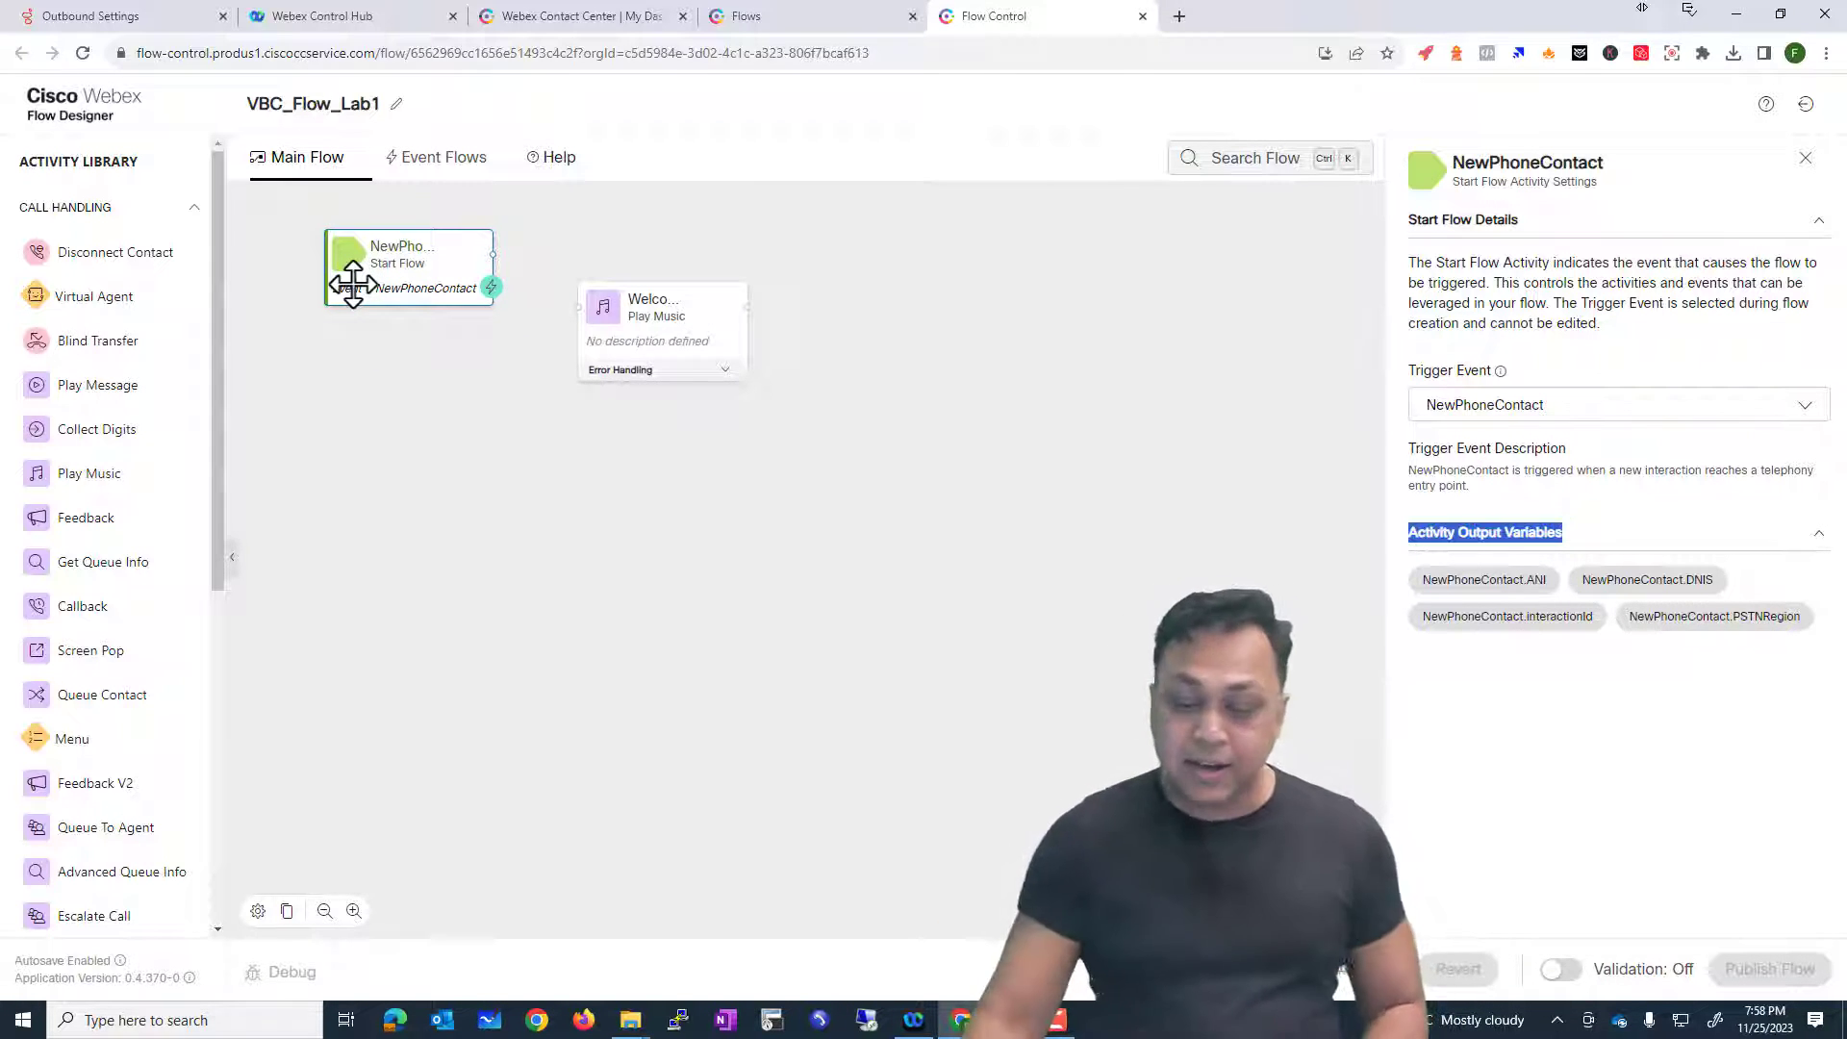
# Step: Examine the NewPhoneContact activity output variables ANI, DNIS, interactionId and PSTNRegion and their details
pyautogui.click(1498, 820)
pyautogui.moveTo(1414, 548); pyautogui.dragTo(1629, 565)
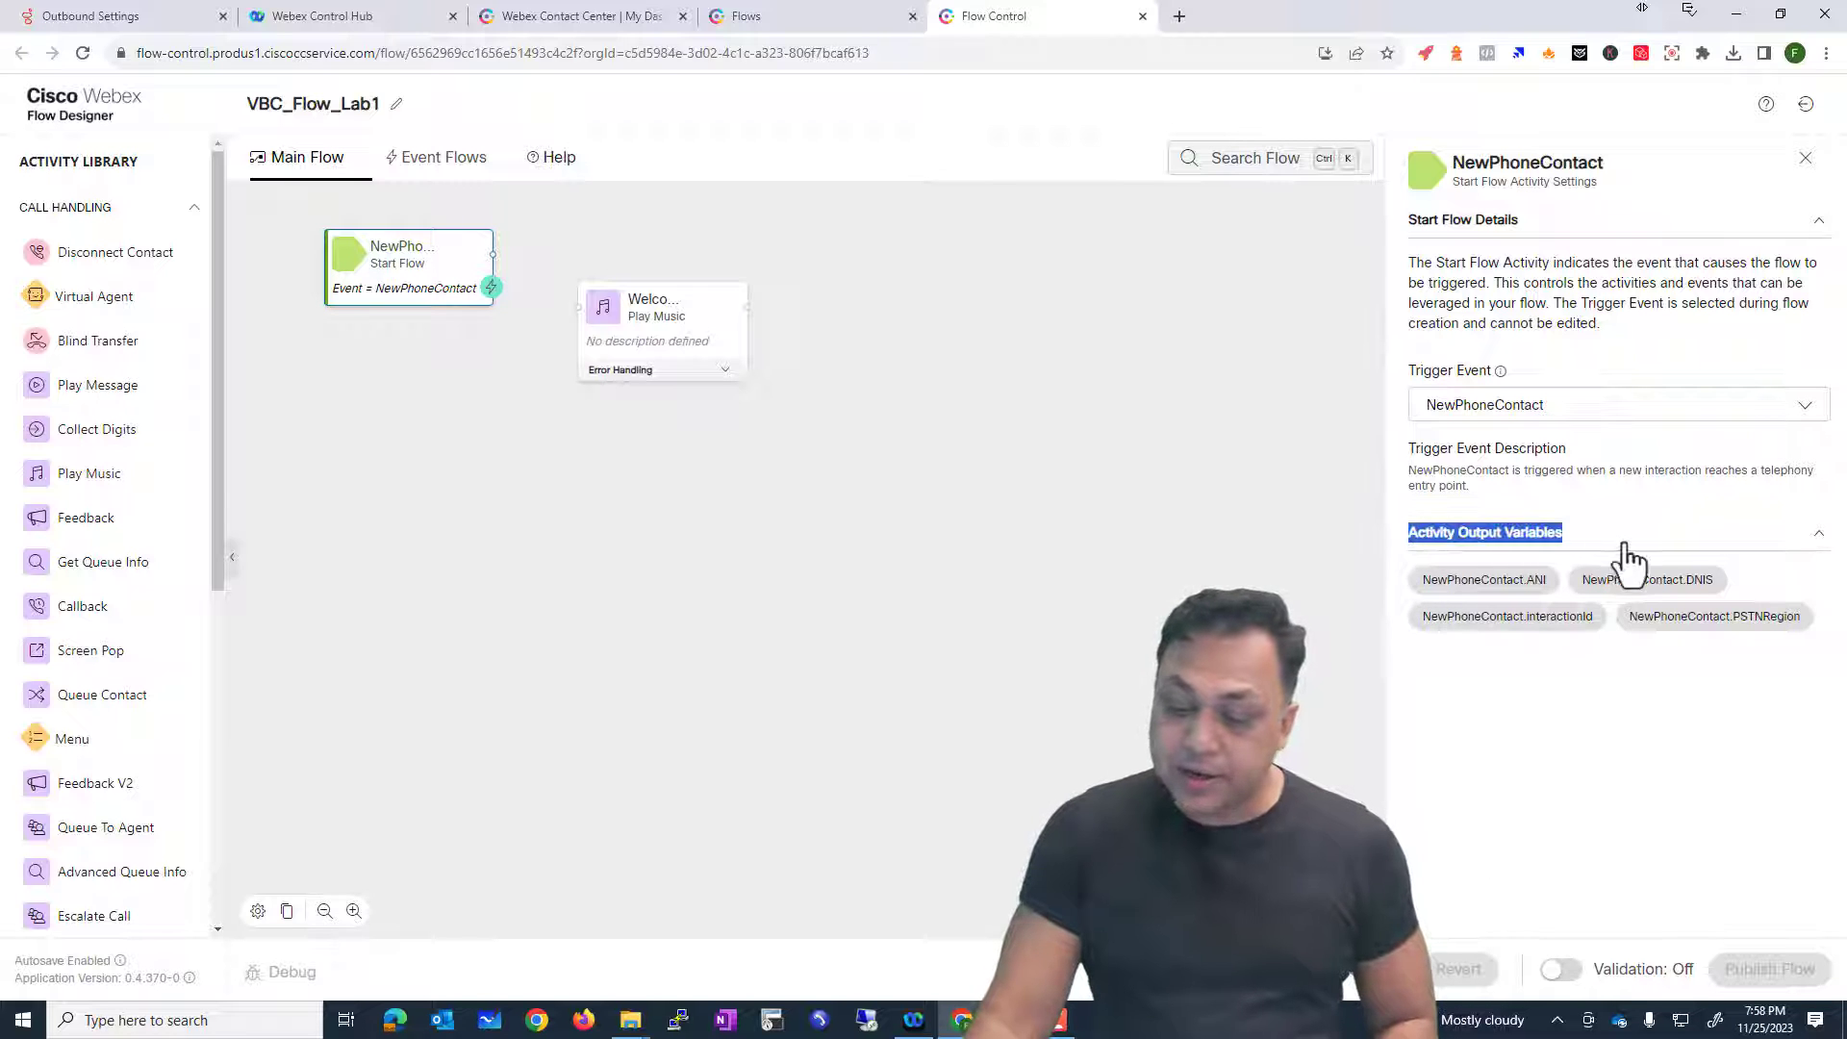
pyautogui.click(1491, 567)
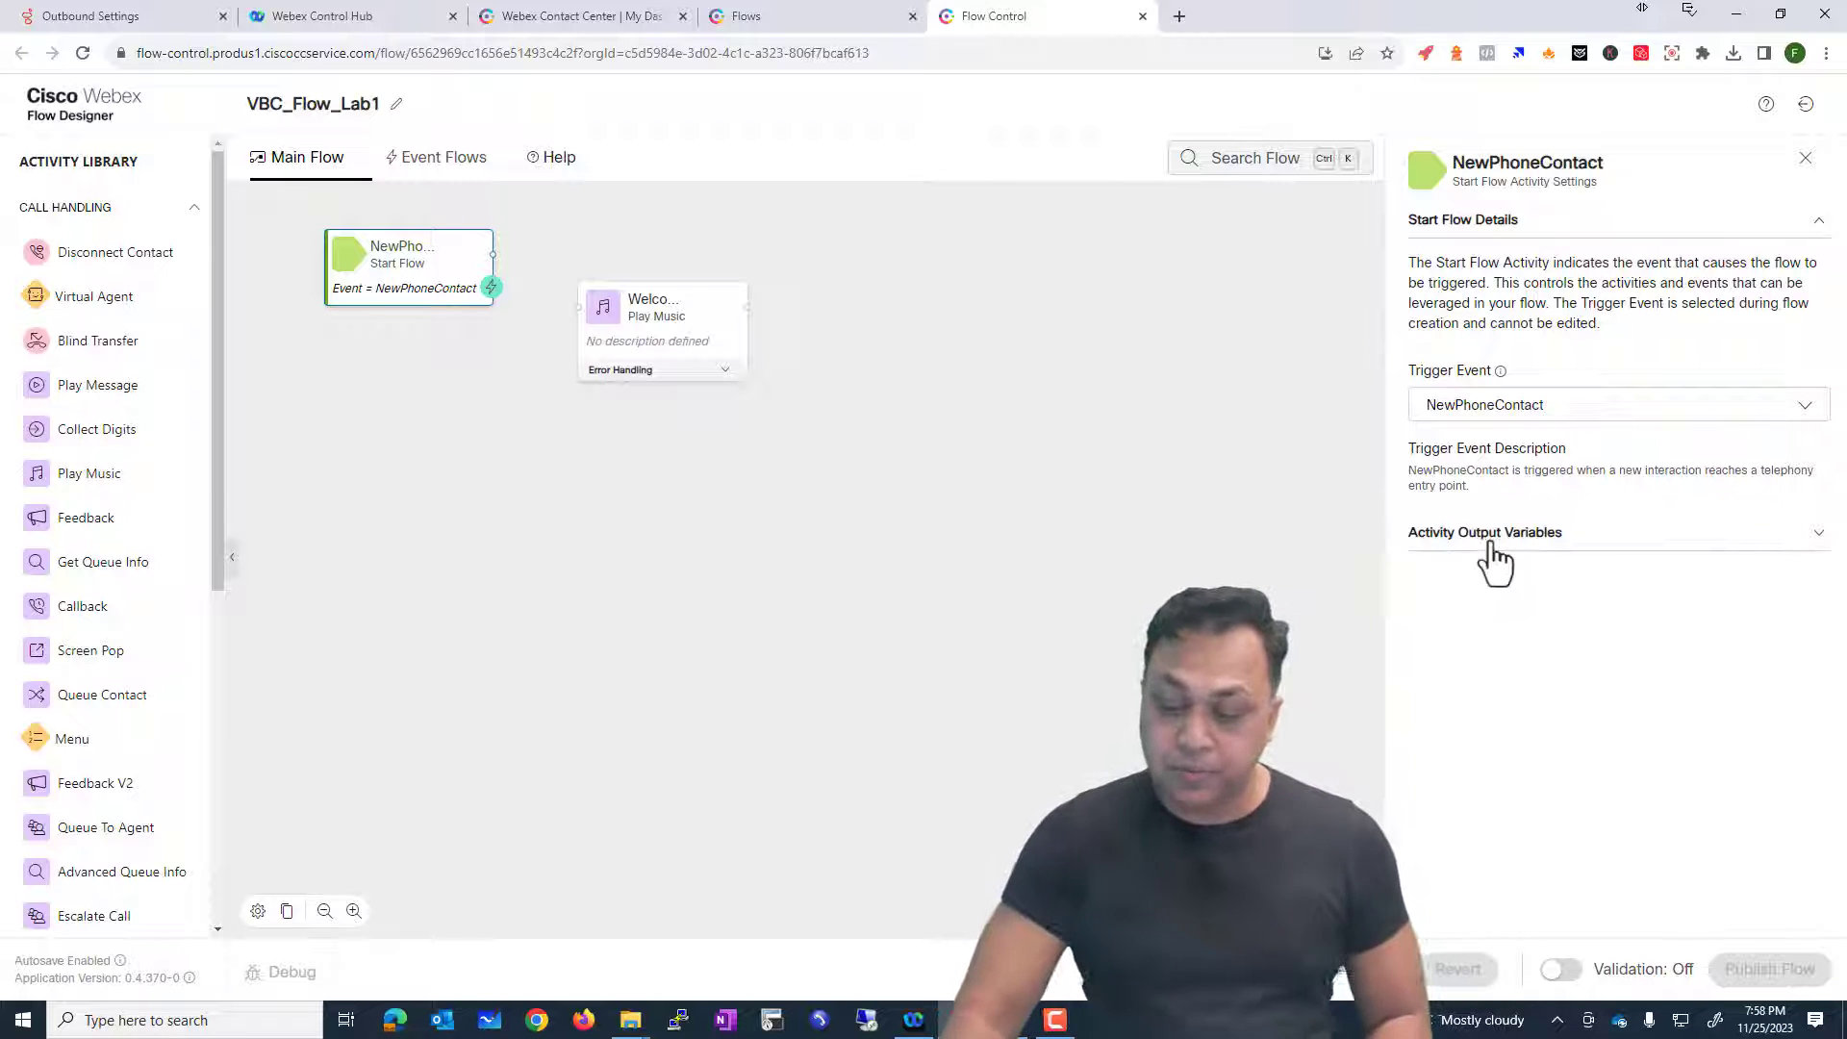
pyautogui.click(1490, 542)
pyautogui.moveTo(1414, 582); pyautogui.dragTo(1526, 602)
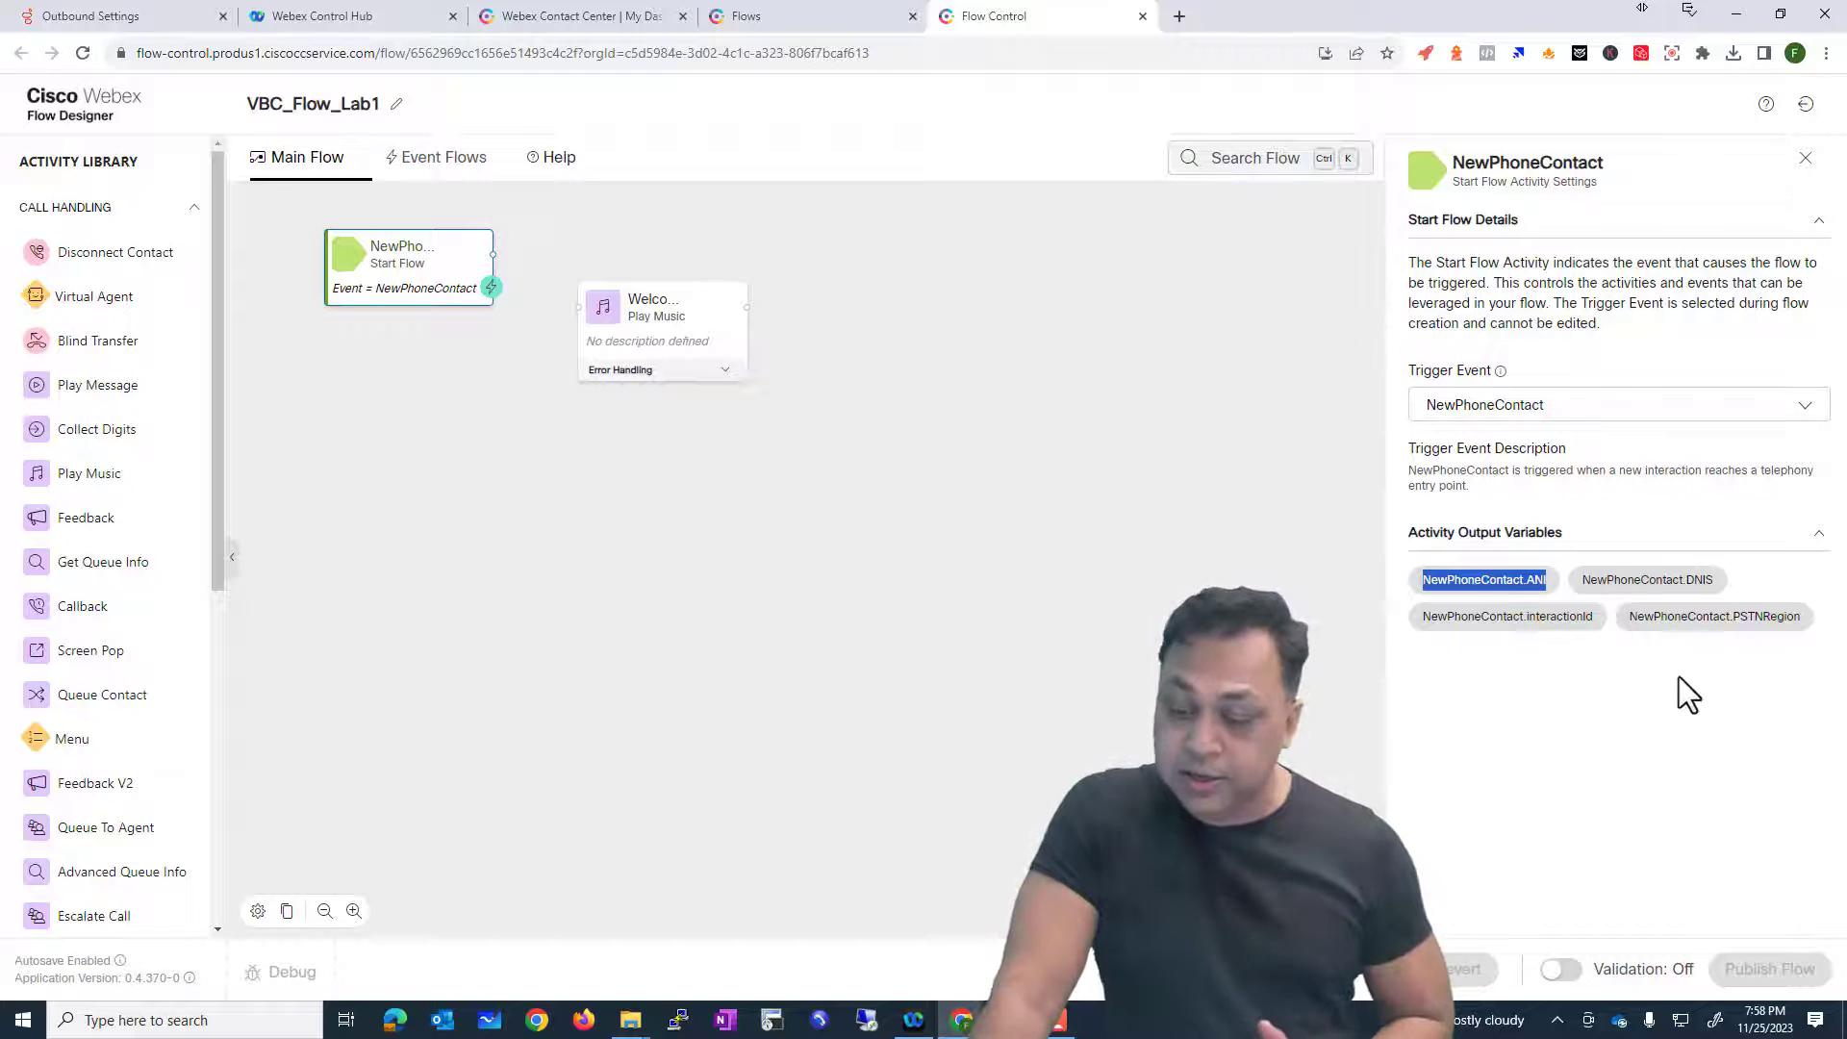
pyautogui.click(1669, 589)
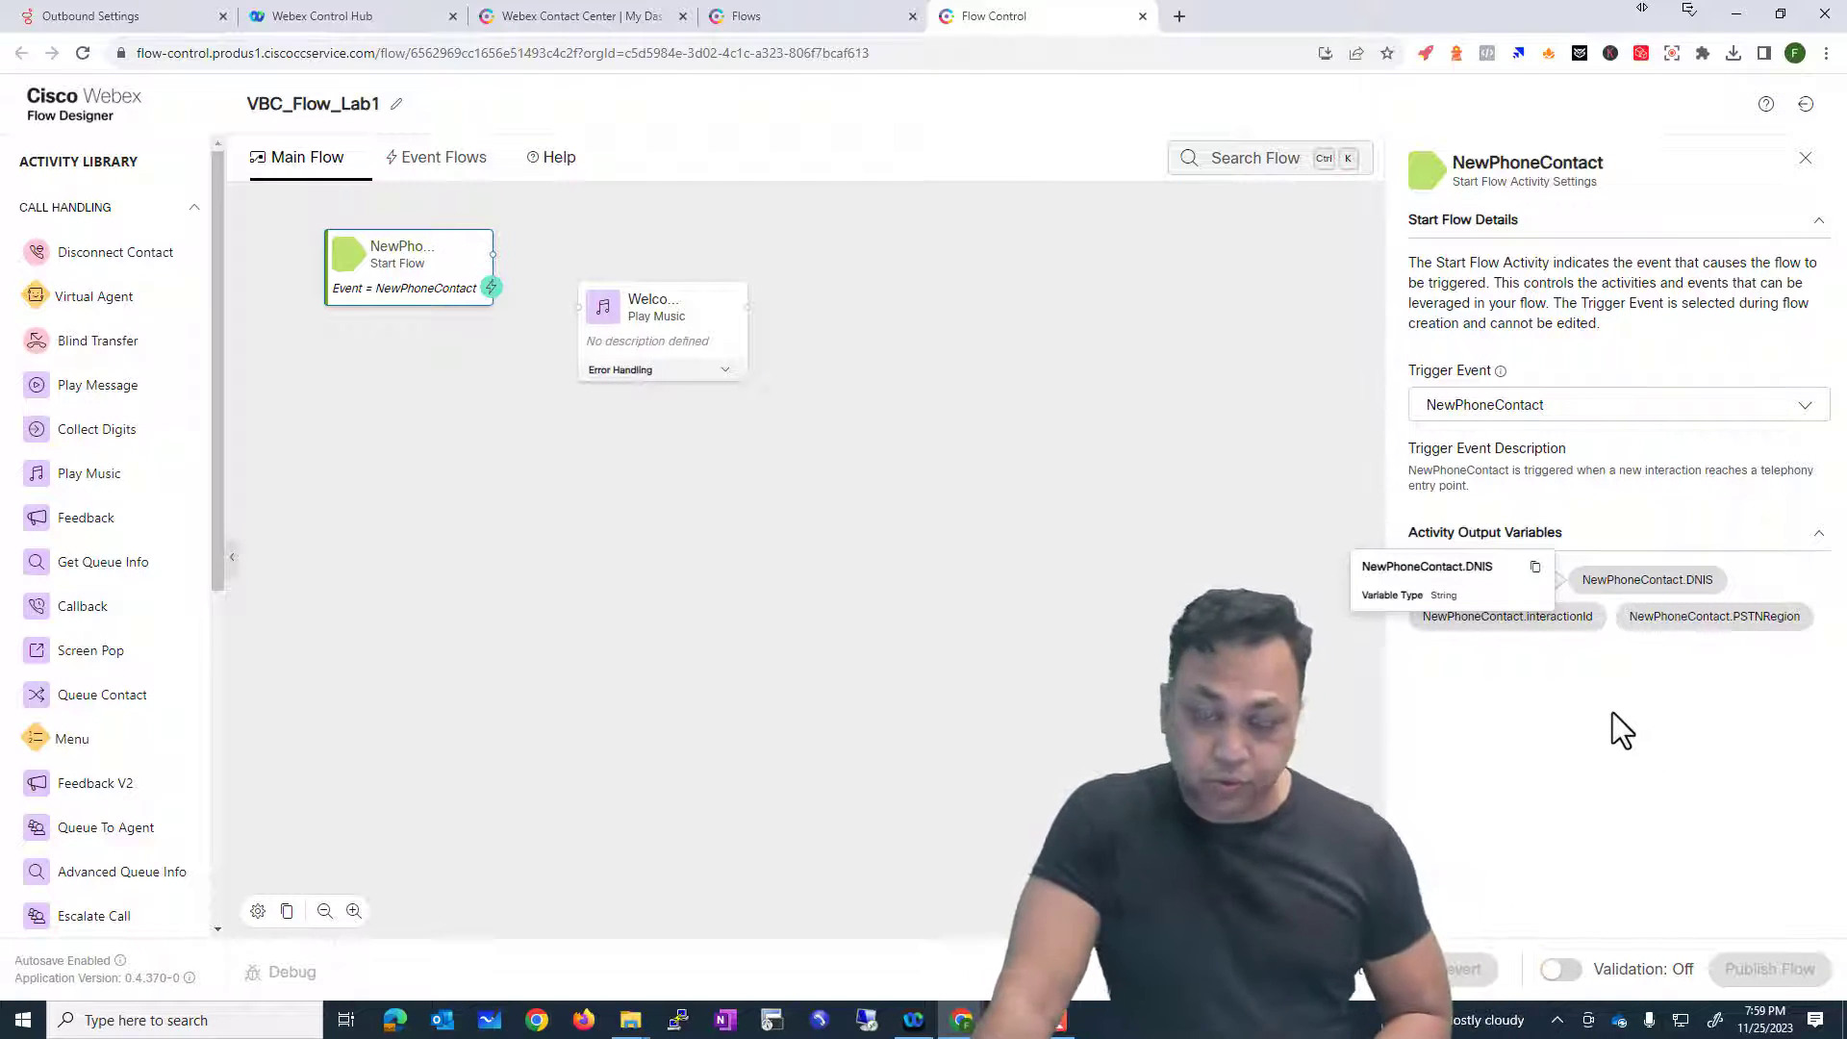
pyautogui.click(1546, 621)
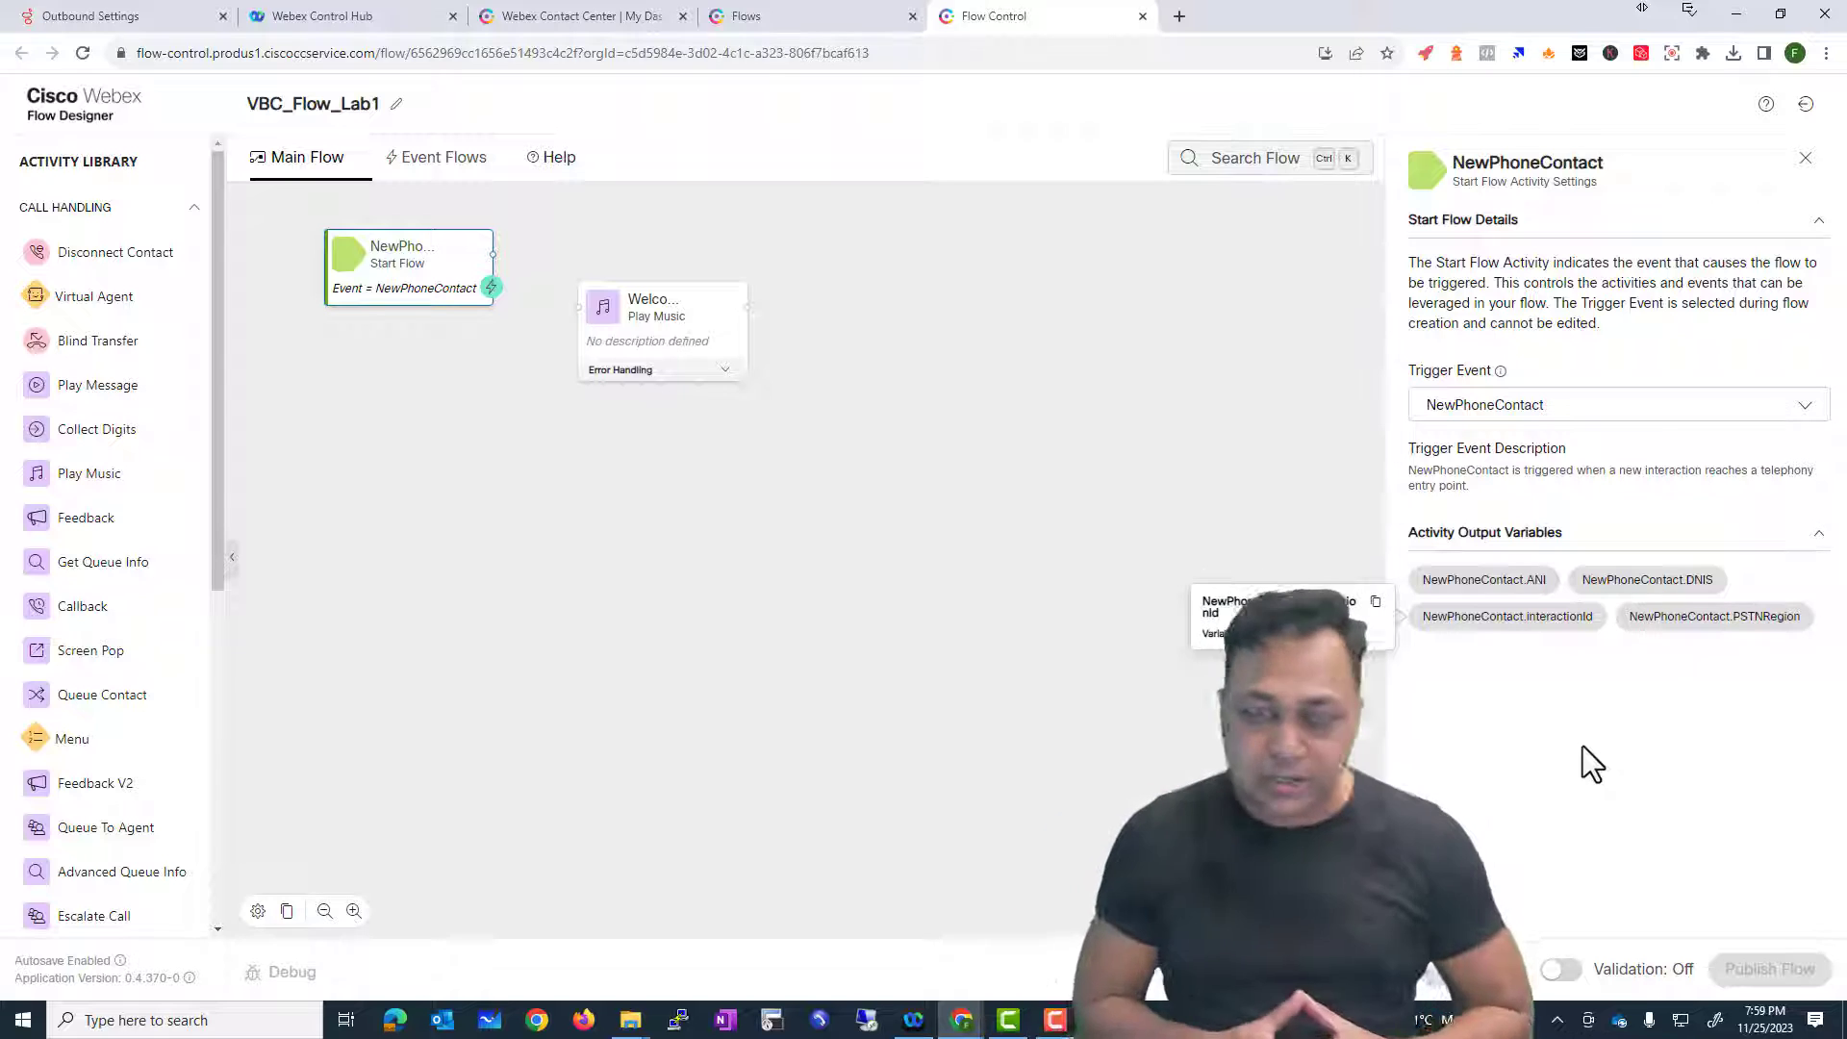
pyautogui.click(1764, 621)
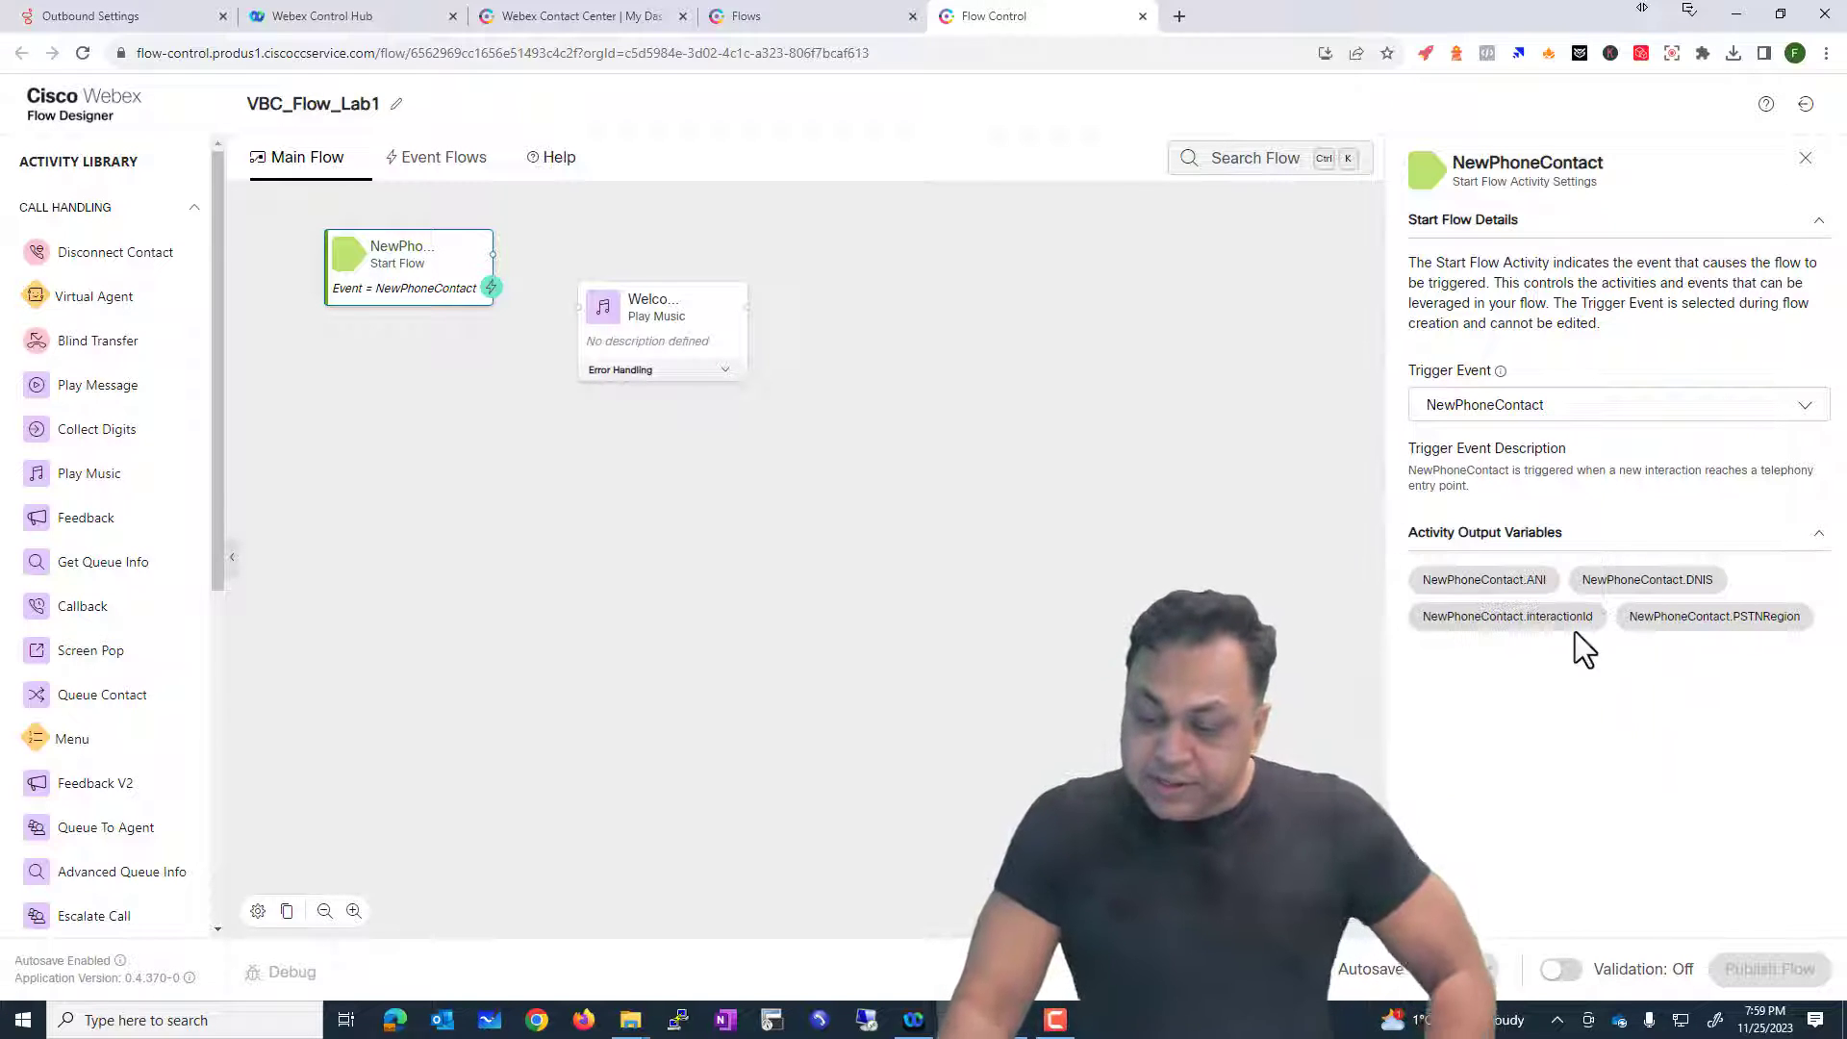
pyautogui.click(1506, 587)
pyautogui.click(1649, 621)
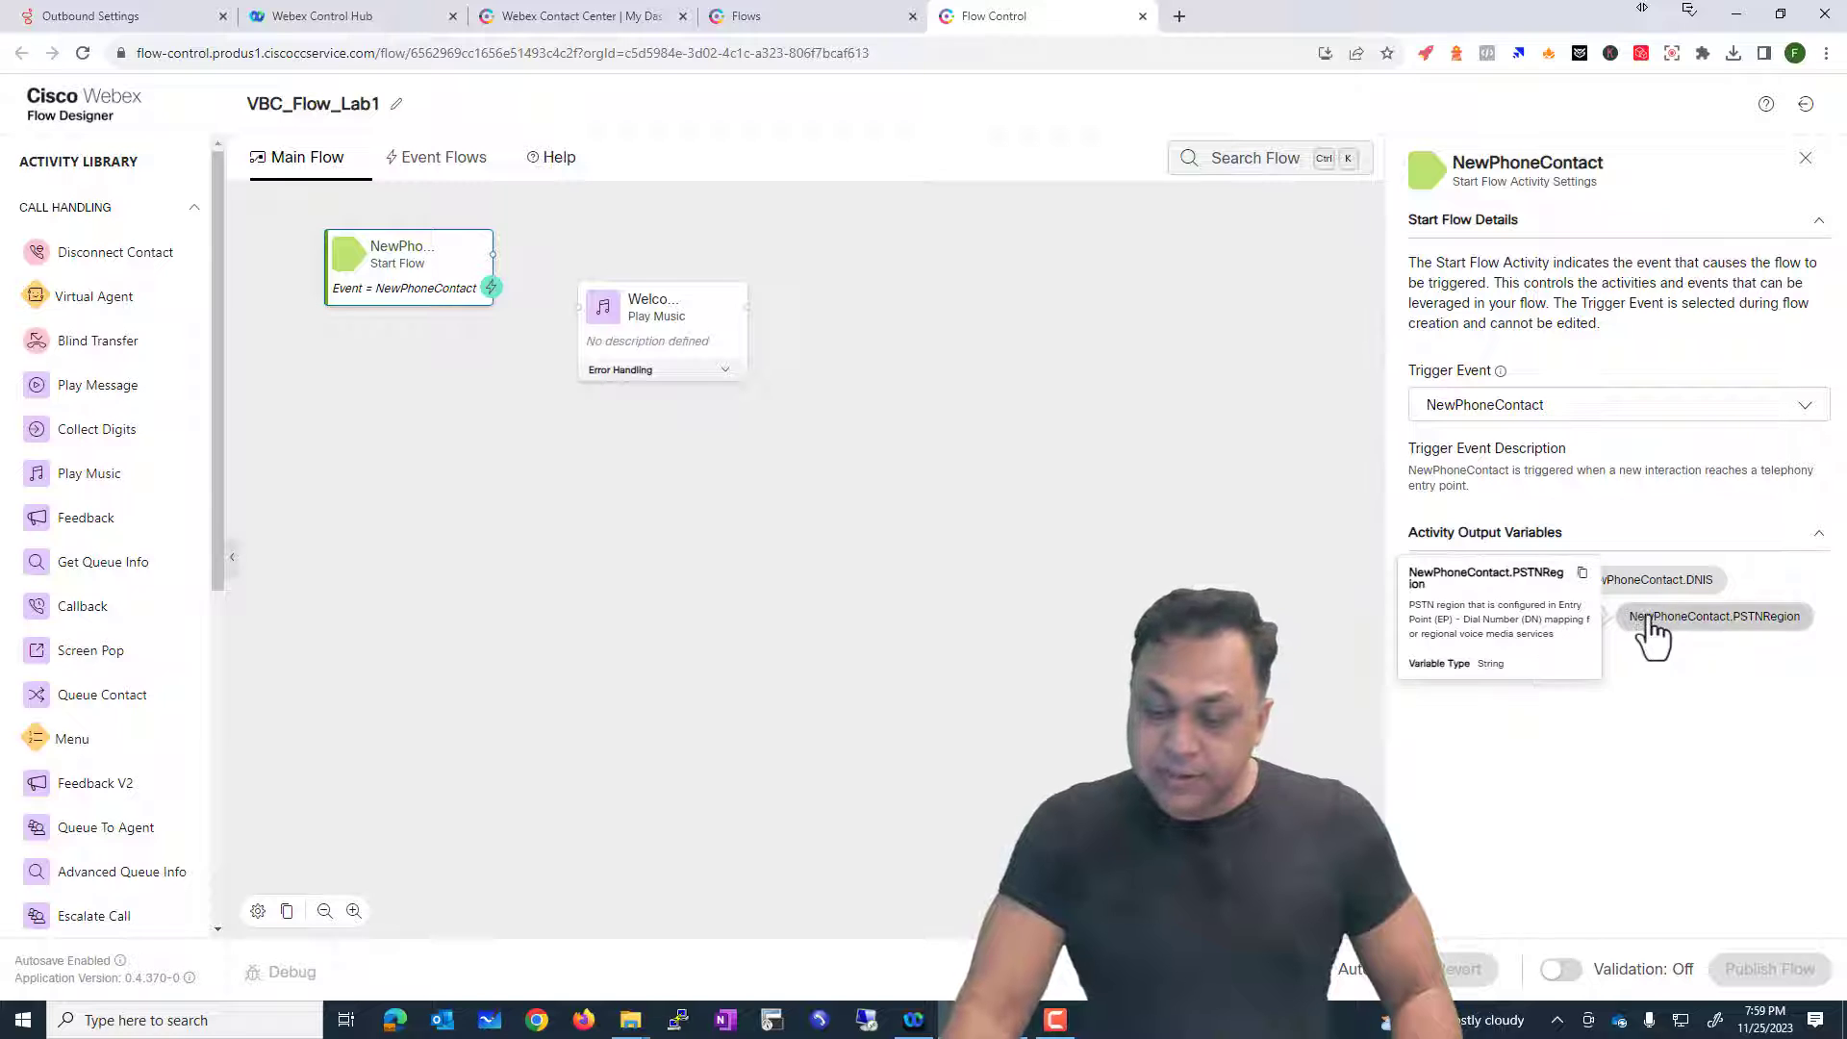
# Step: Move the WelcomeMessage activity down below the NewPhoneContact start node and adjust the start node's position above it
pyautogui.moveTo(1468, 668); pyautogui.dragTo(1393, 667)
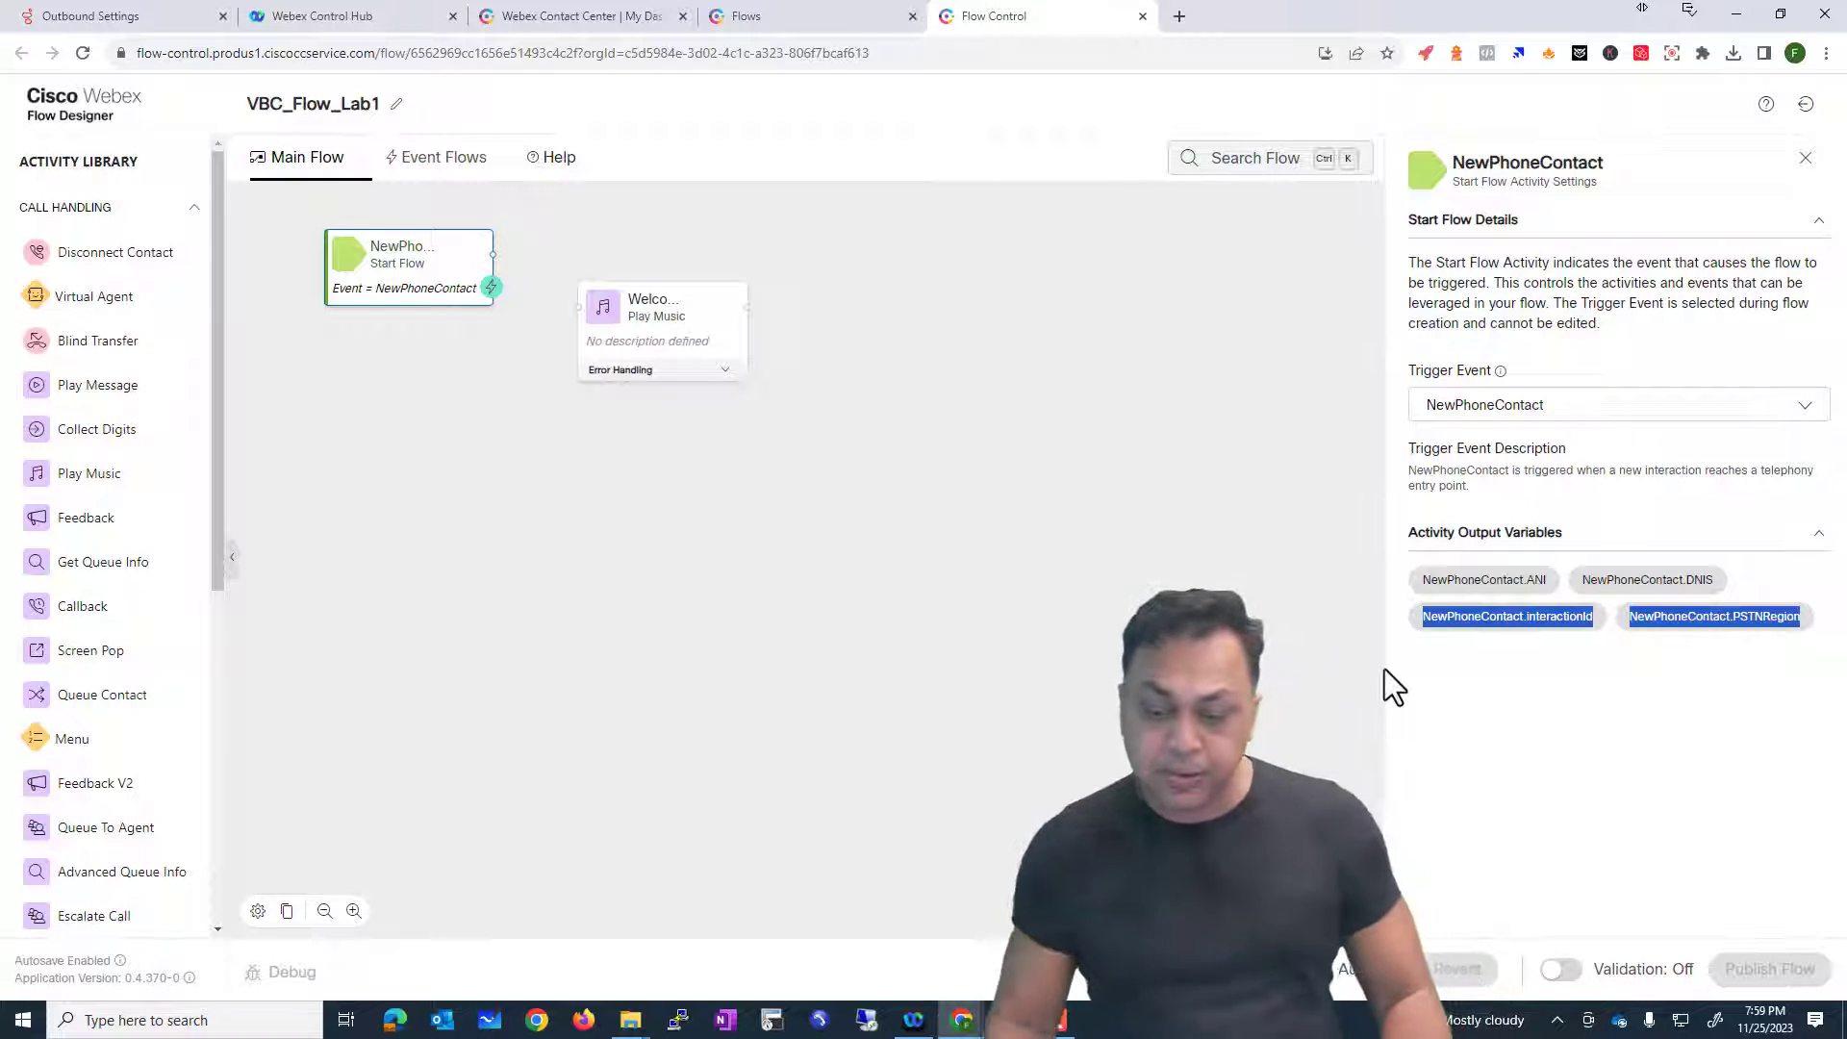
pyautogui.moveTo(709, 338); pyautogui.dragTo(449, 590)
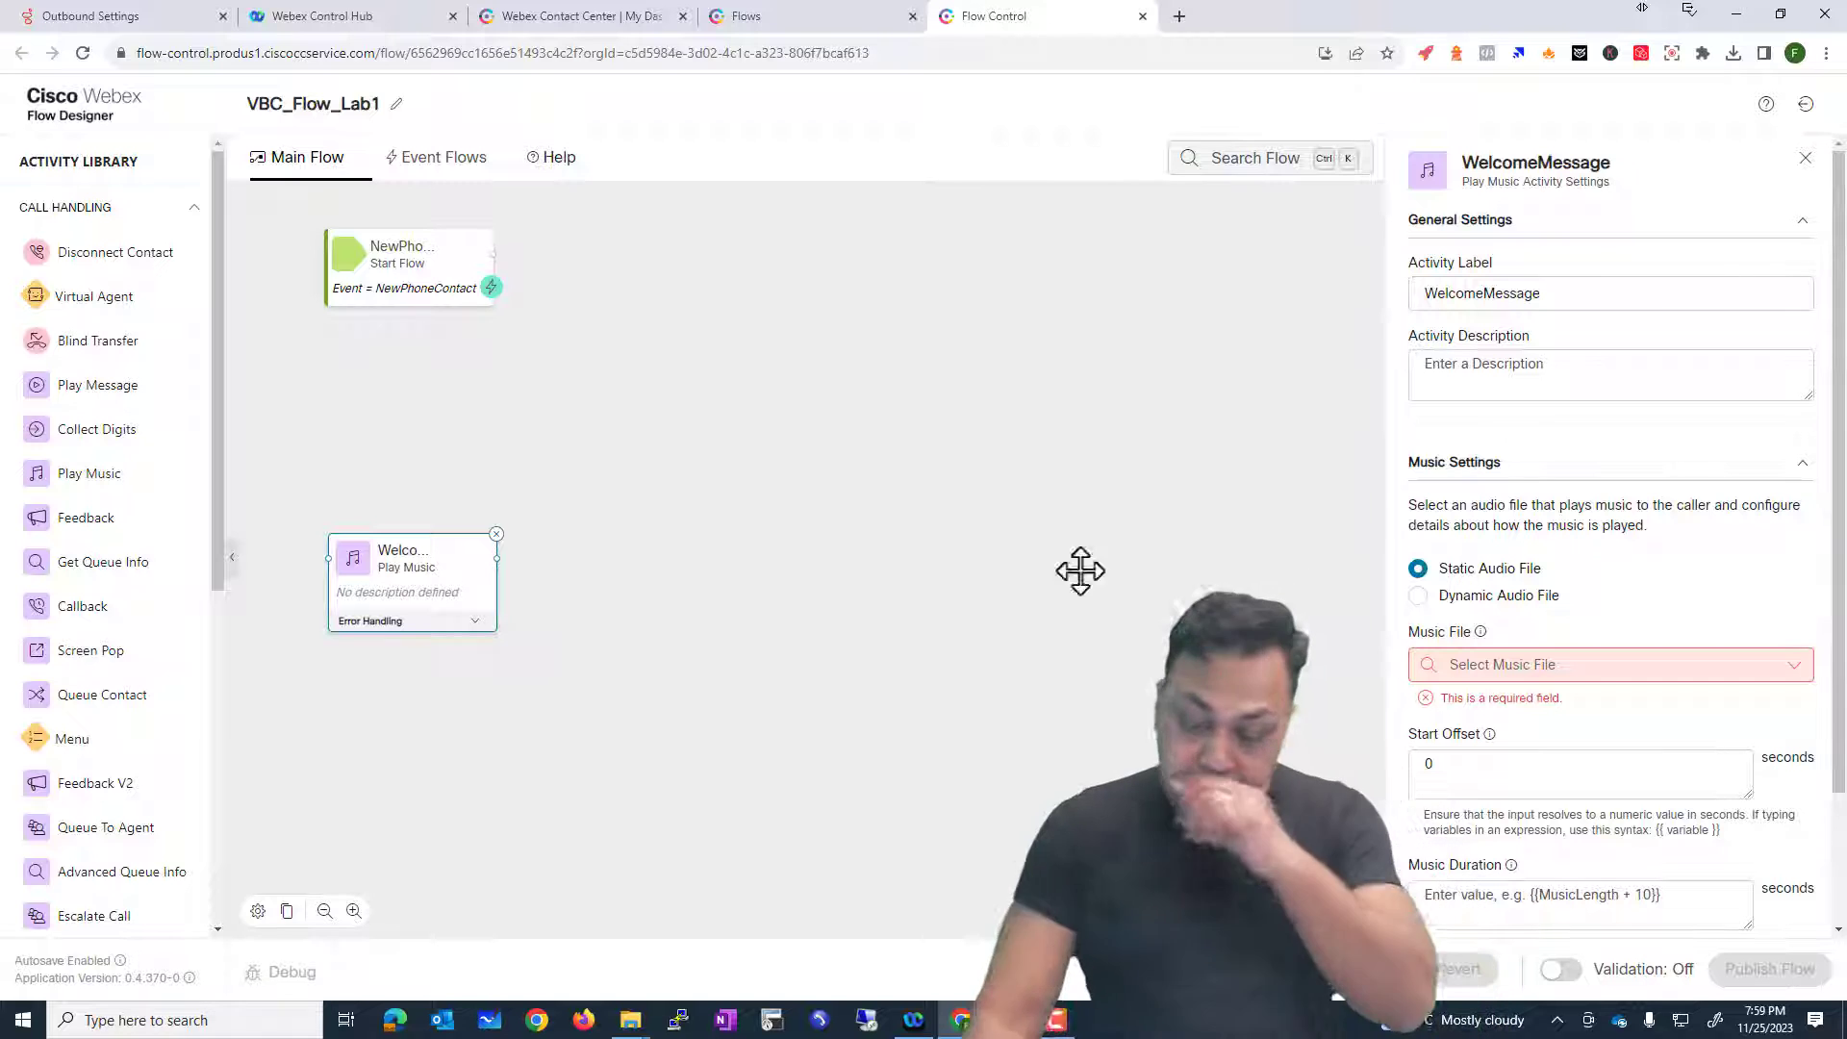
pyautogui.click(377, 281)
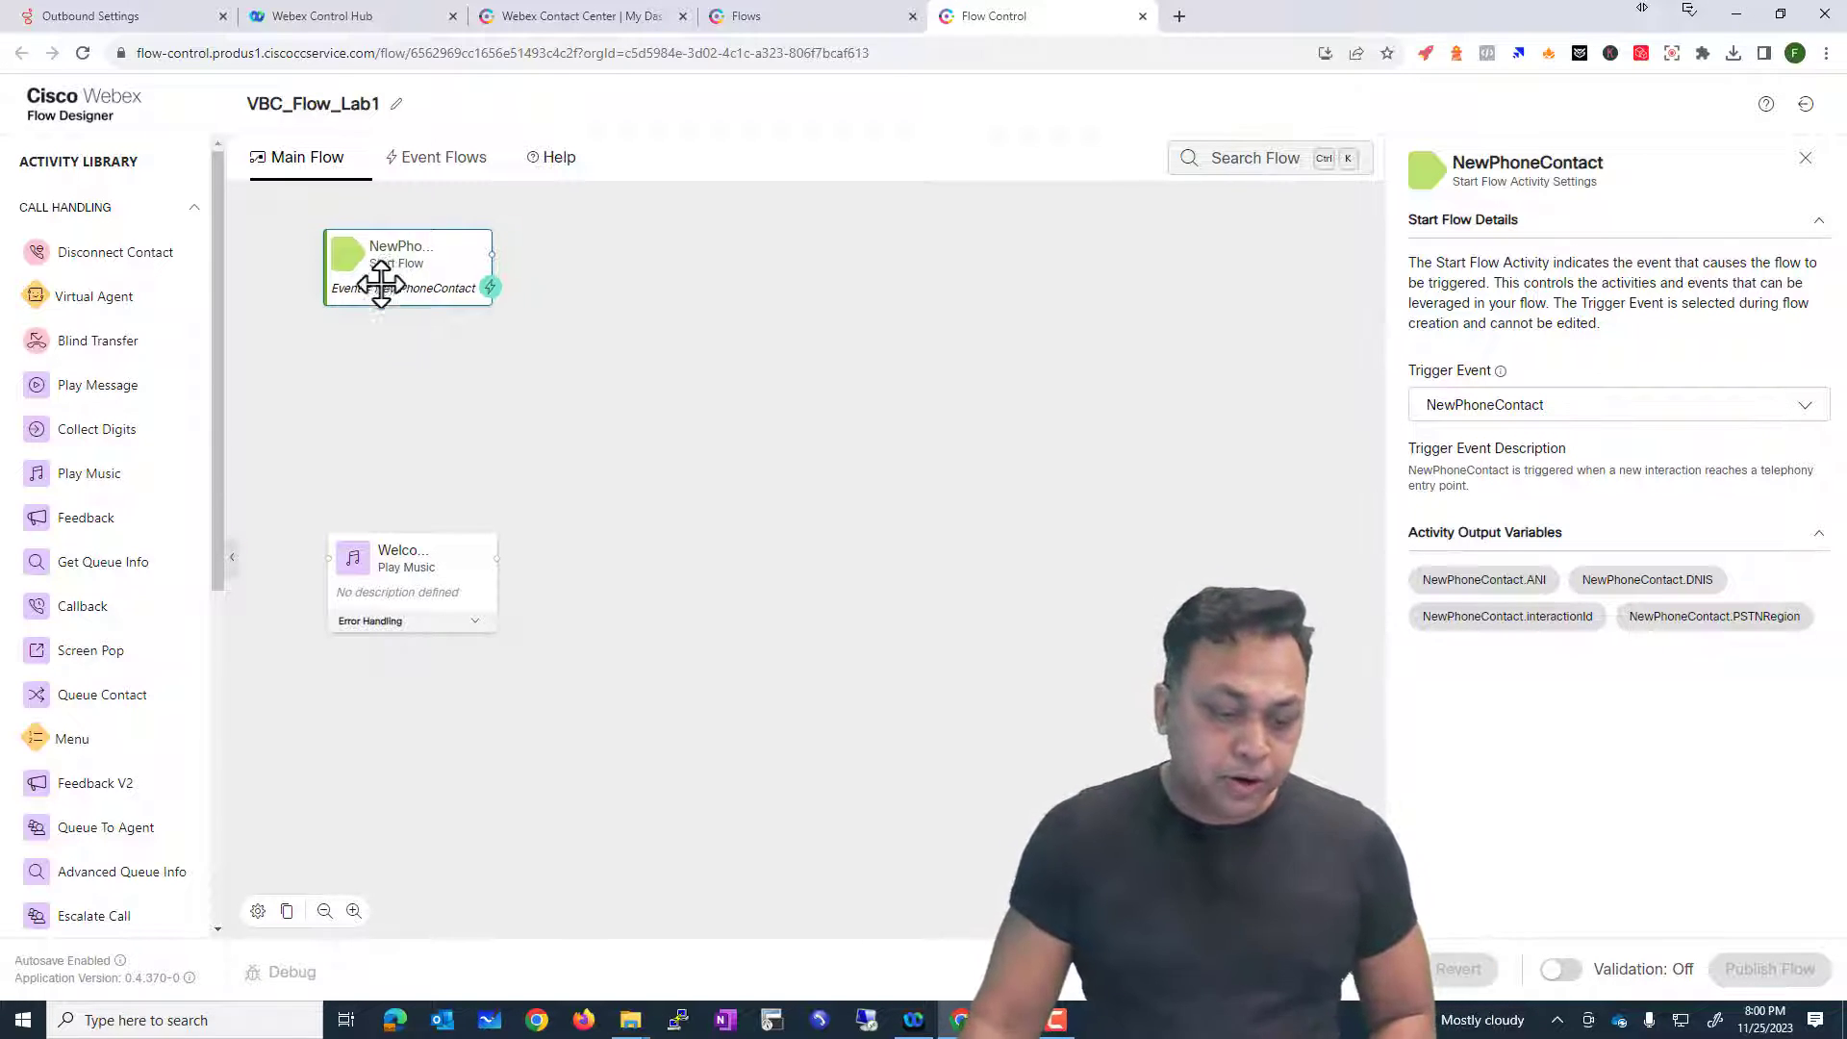
pyautogui.moveTo(377, 286); pyautogui.dragTo(334, 303)
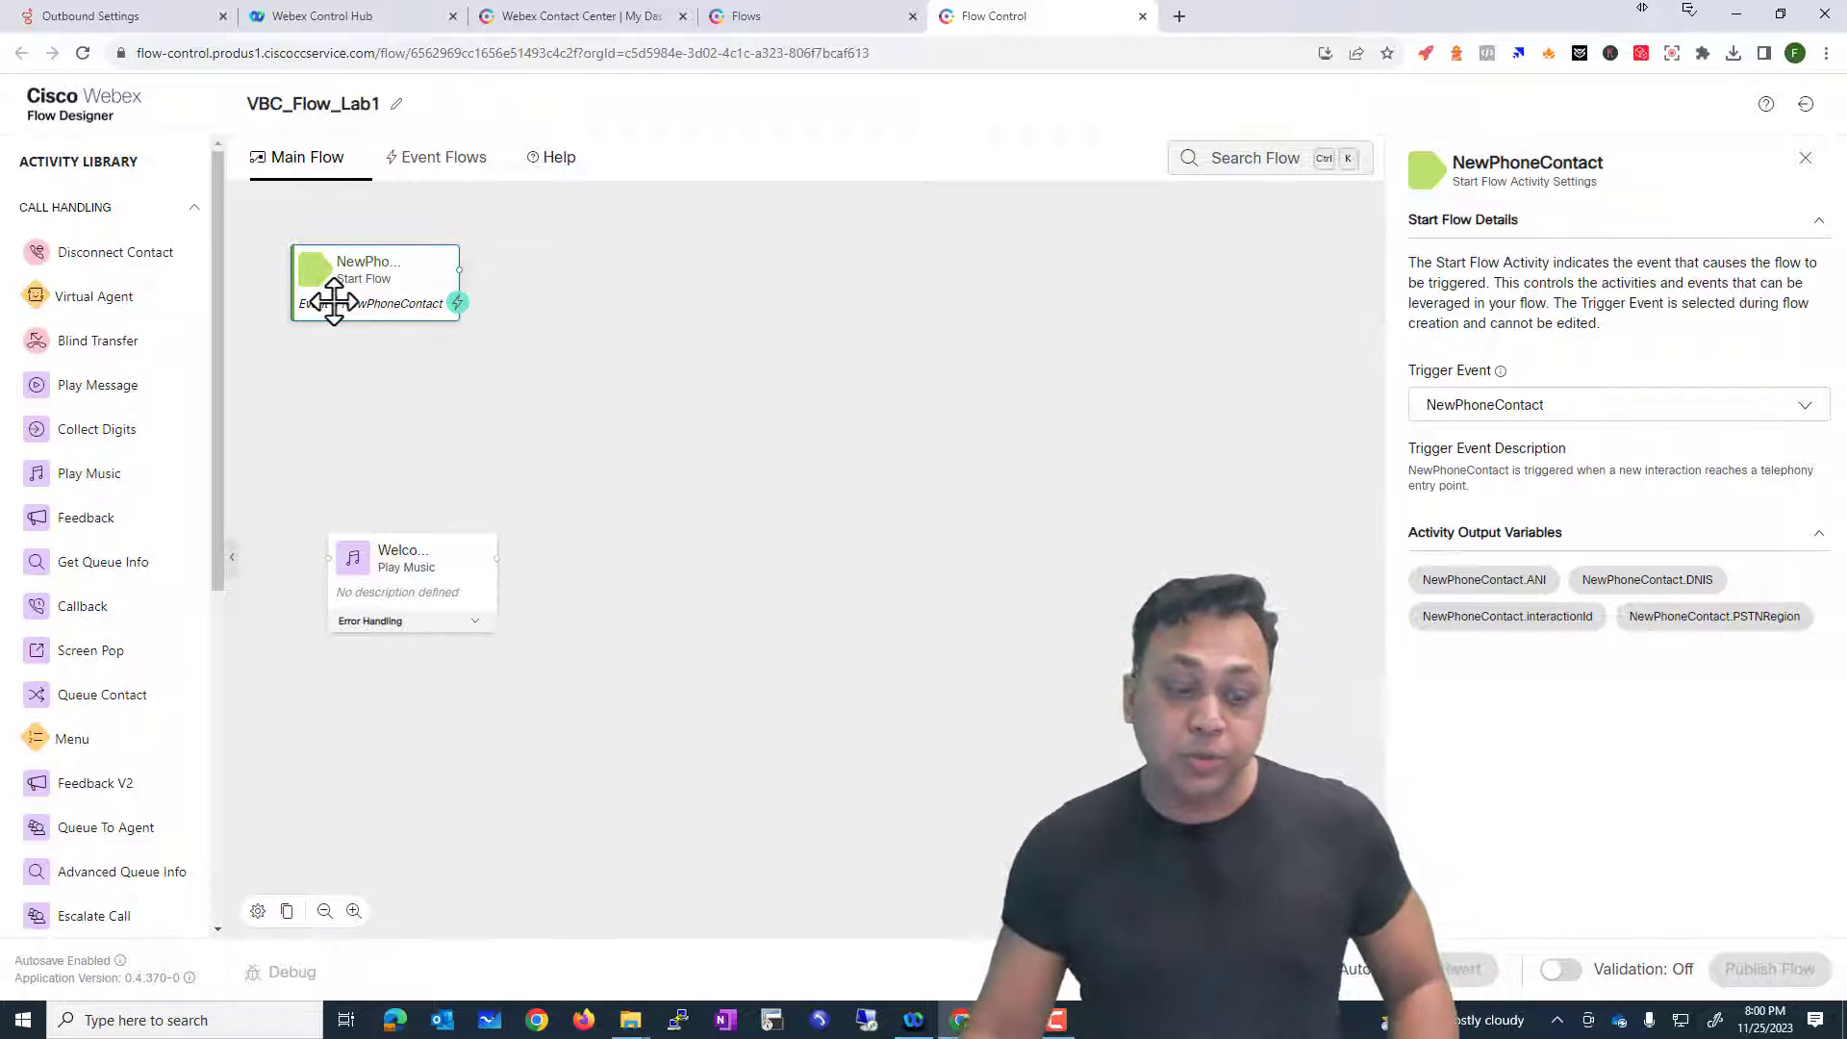
pyautogui.moveTo(334, 303); pyautogui.dragTo(386, 293)
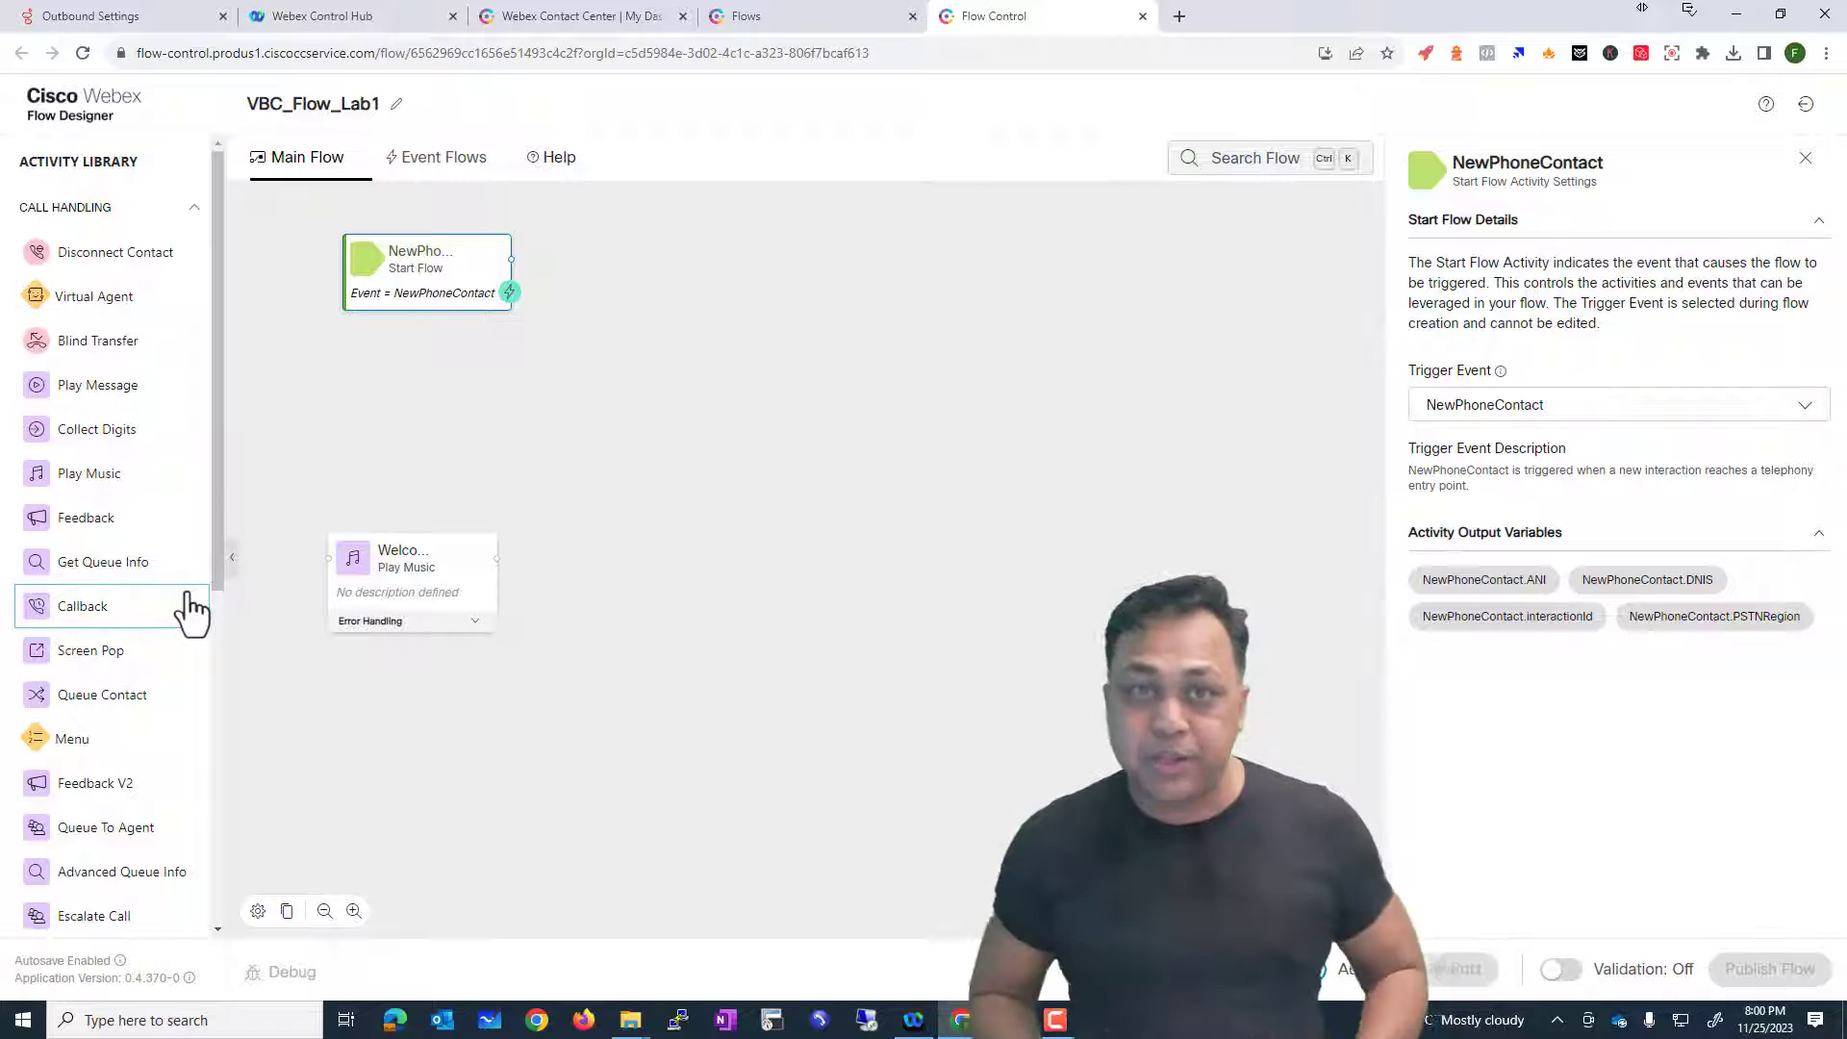
# Step: Add a Condition activity to the flow and arrange it beside the NewPhoneContact start node
pyautogui.moveTo(221, 584); pyautogui.dragTo(227, 868)
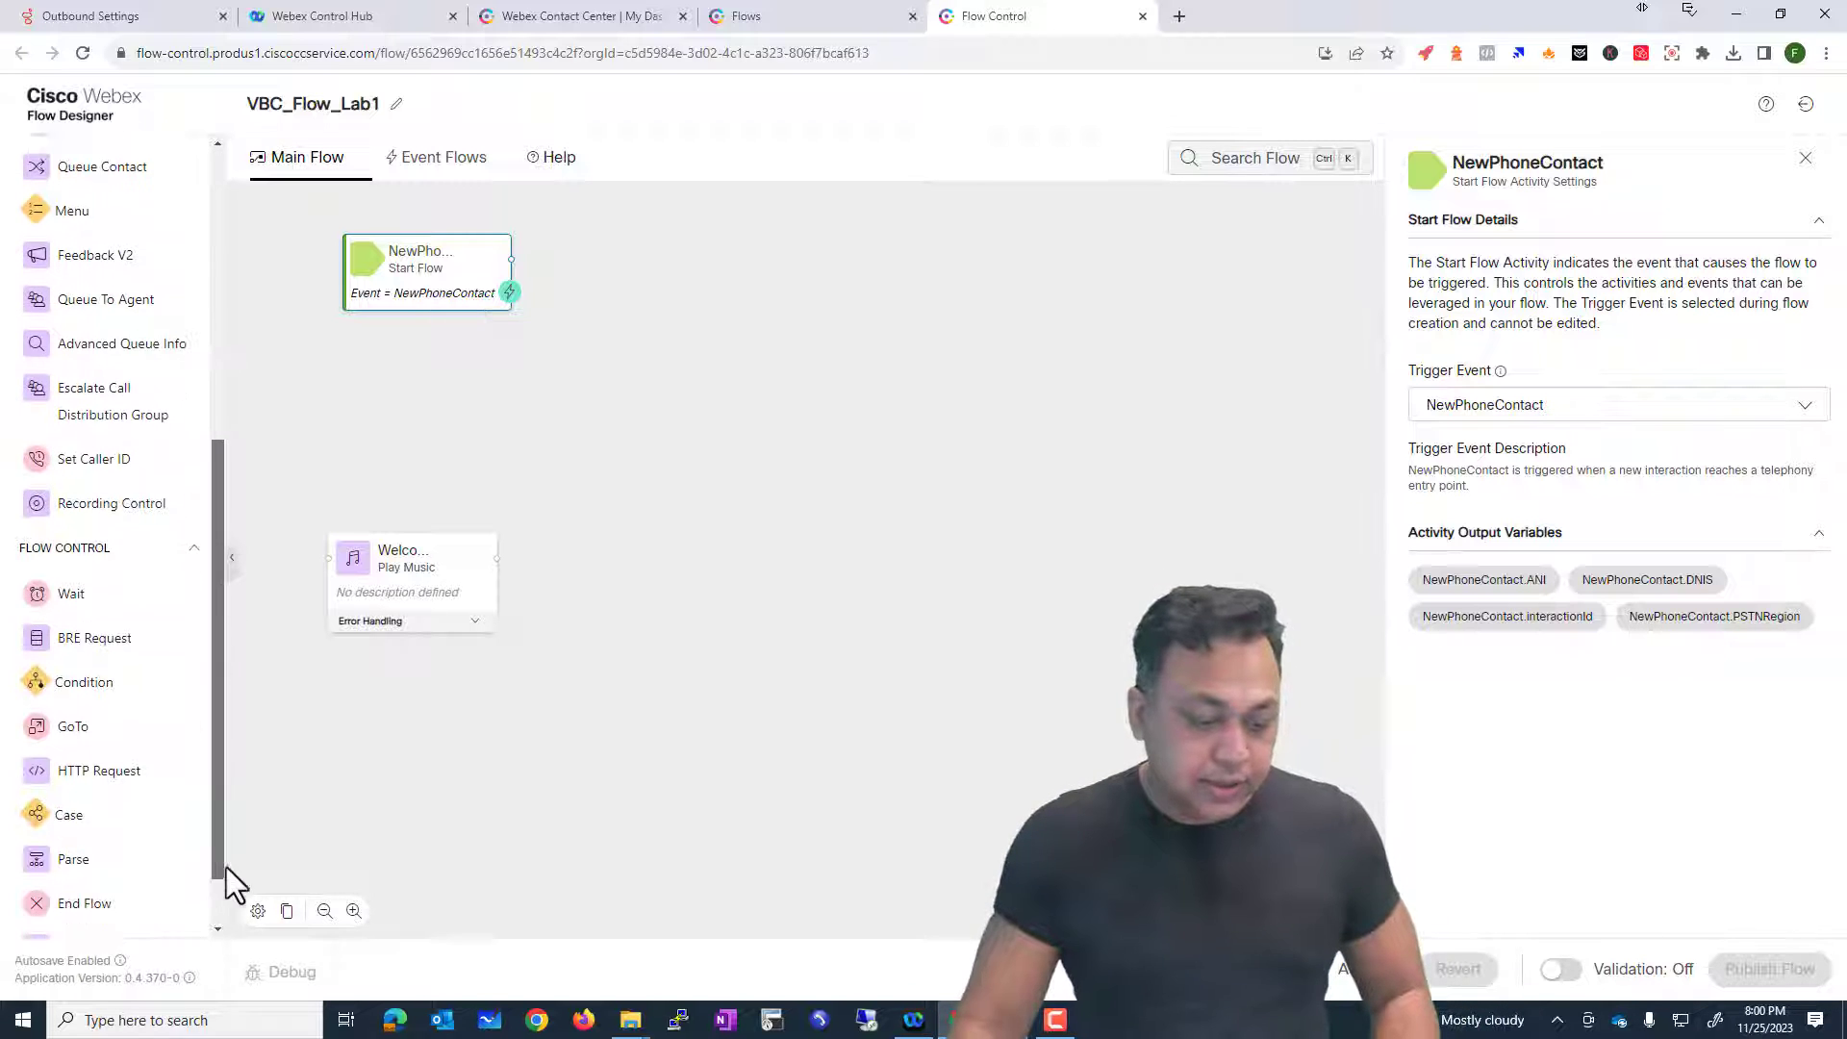
pyautogui.moveTo(104, 690); pyautogui.dragTo(732, 289)
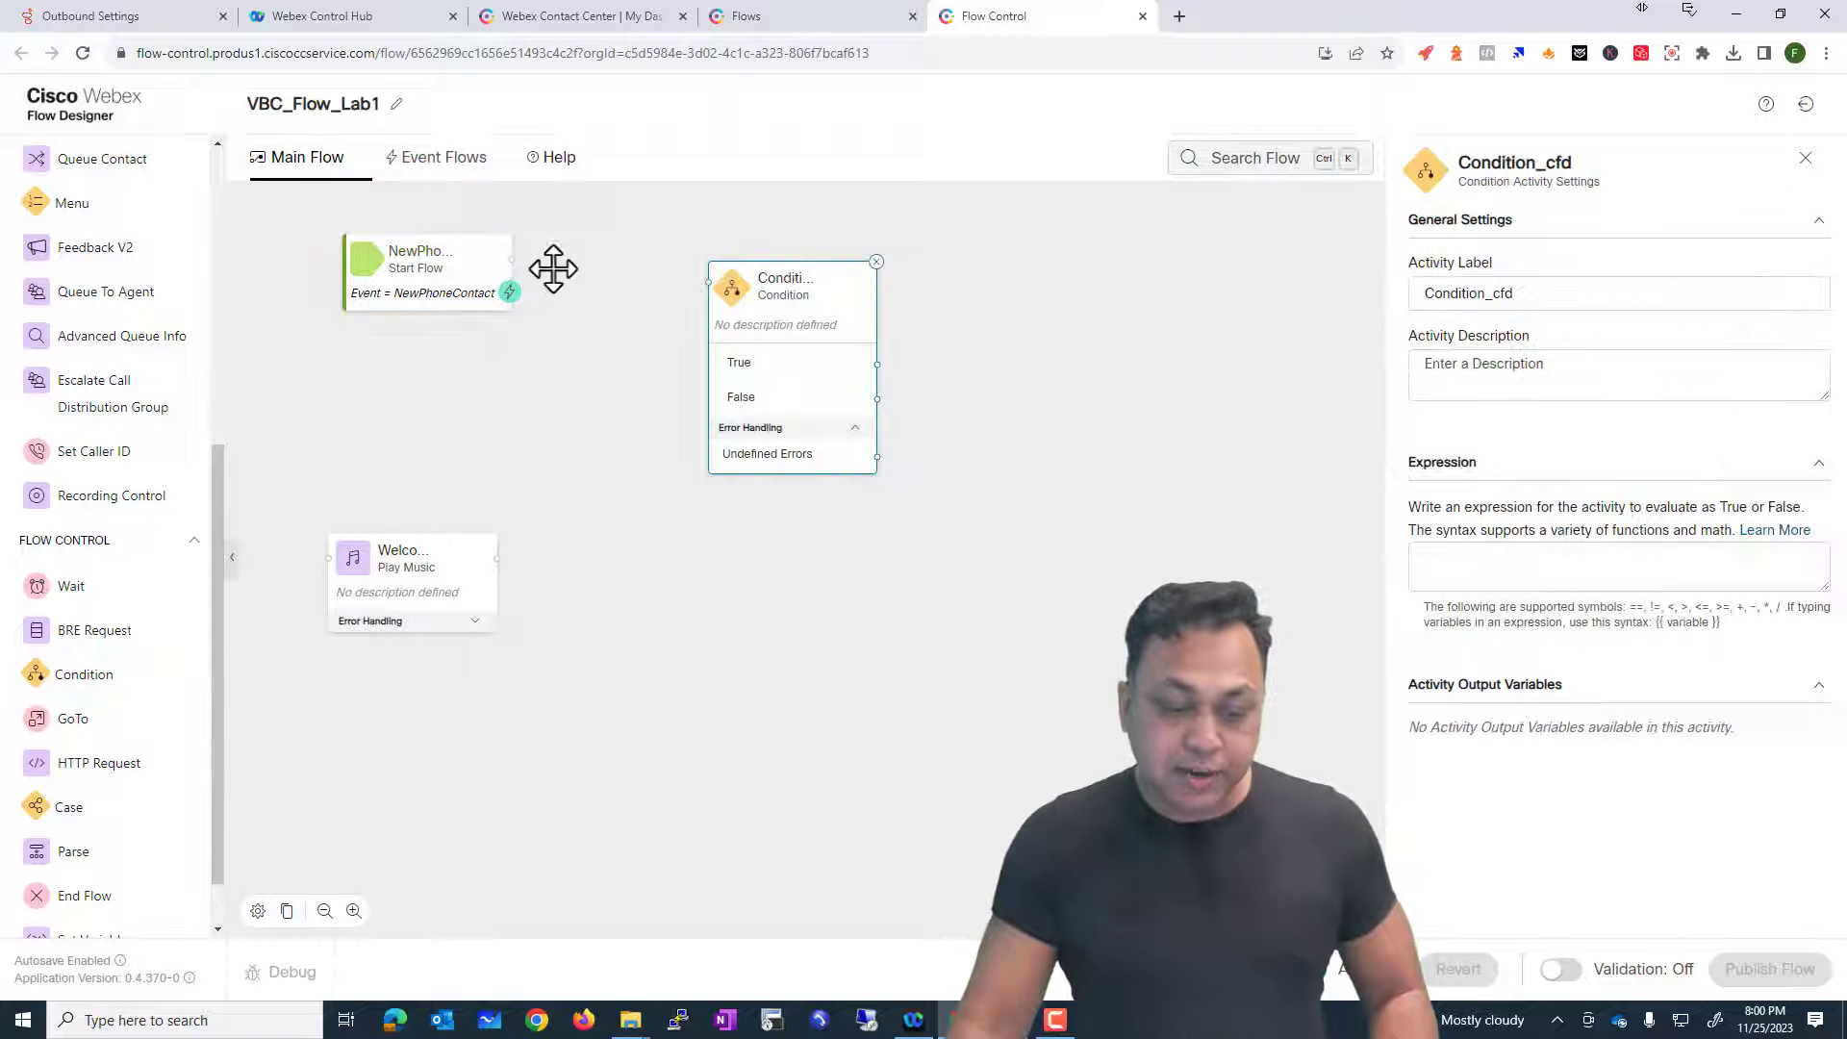
pyautogui.moveTo(456, 275); pyautogui.dragTo(406, 326)
pyautogui.moveTo(733, 309); pyautogui.dragTo(623, 287)
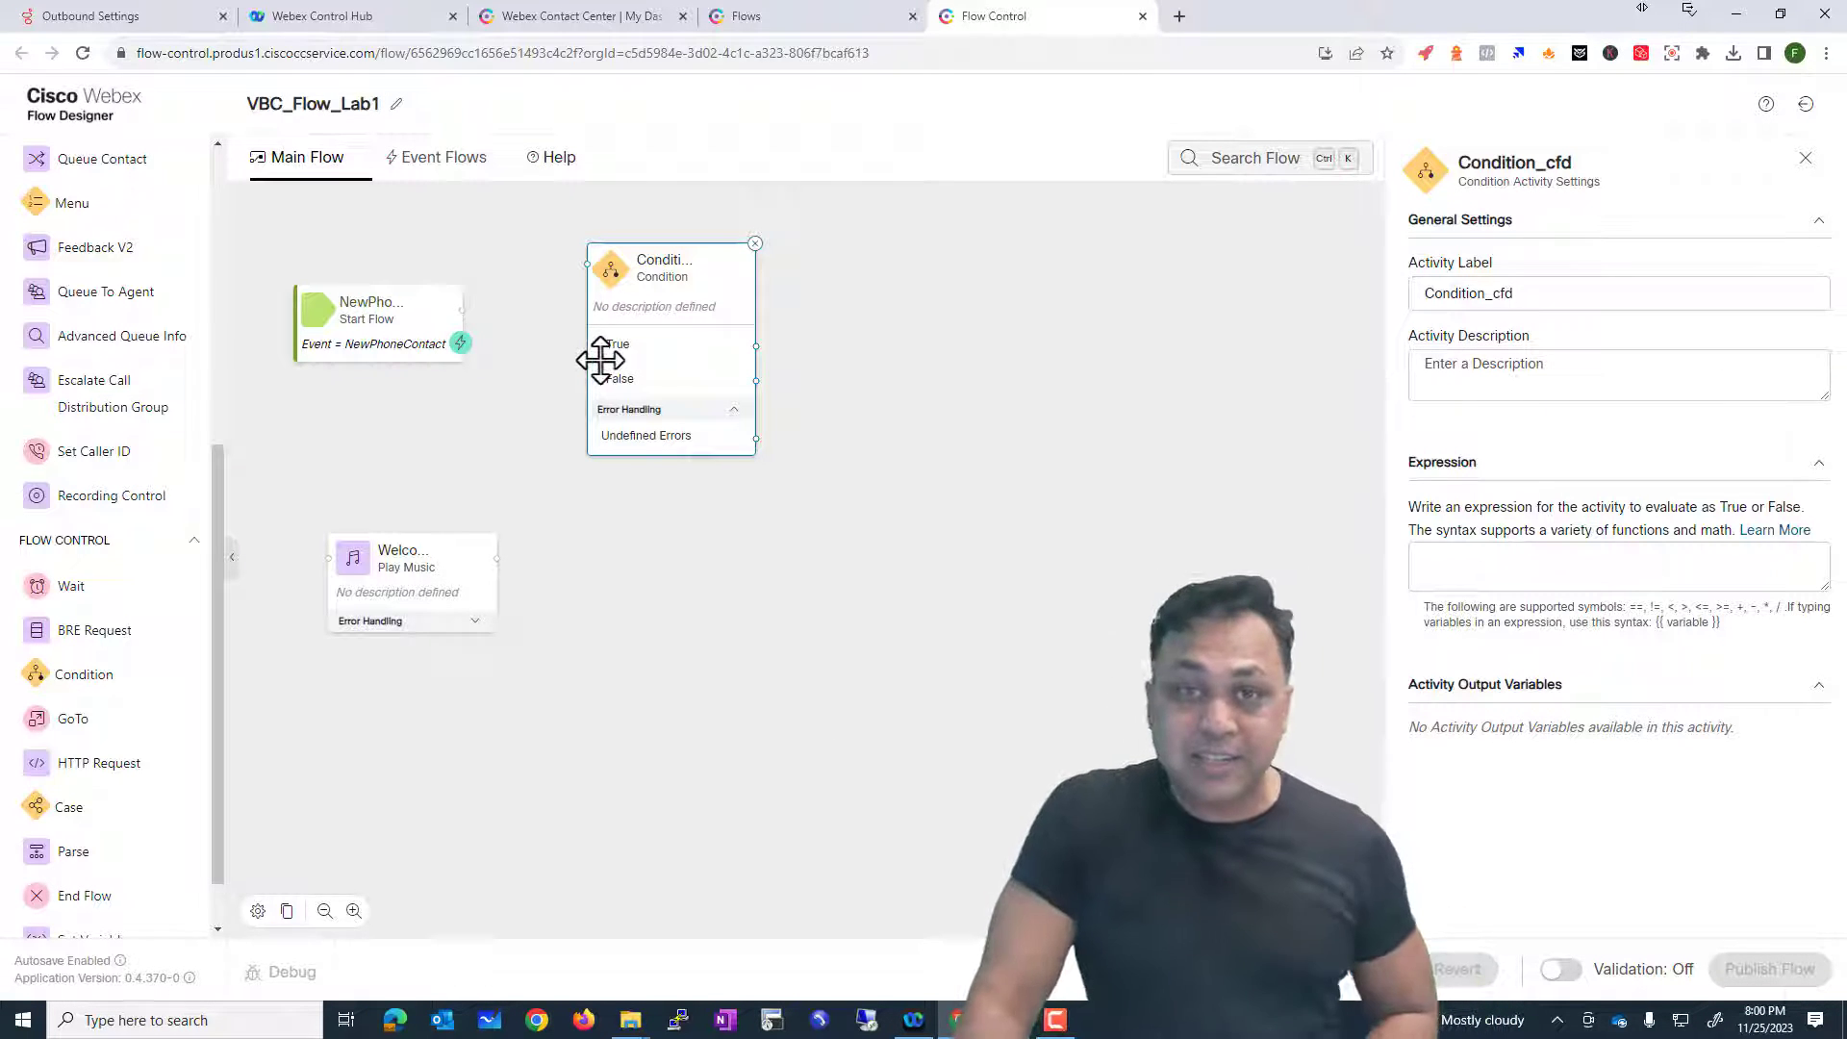
# Step: Copy the NewPhoneContact.DNIS output variable name and paste it as the Condition activity's expression
pyautogui.click(365, 303)
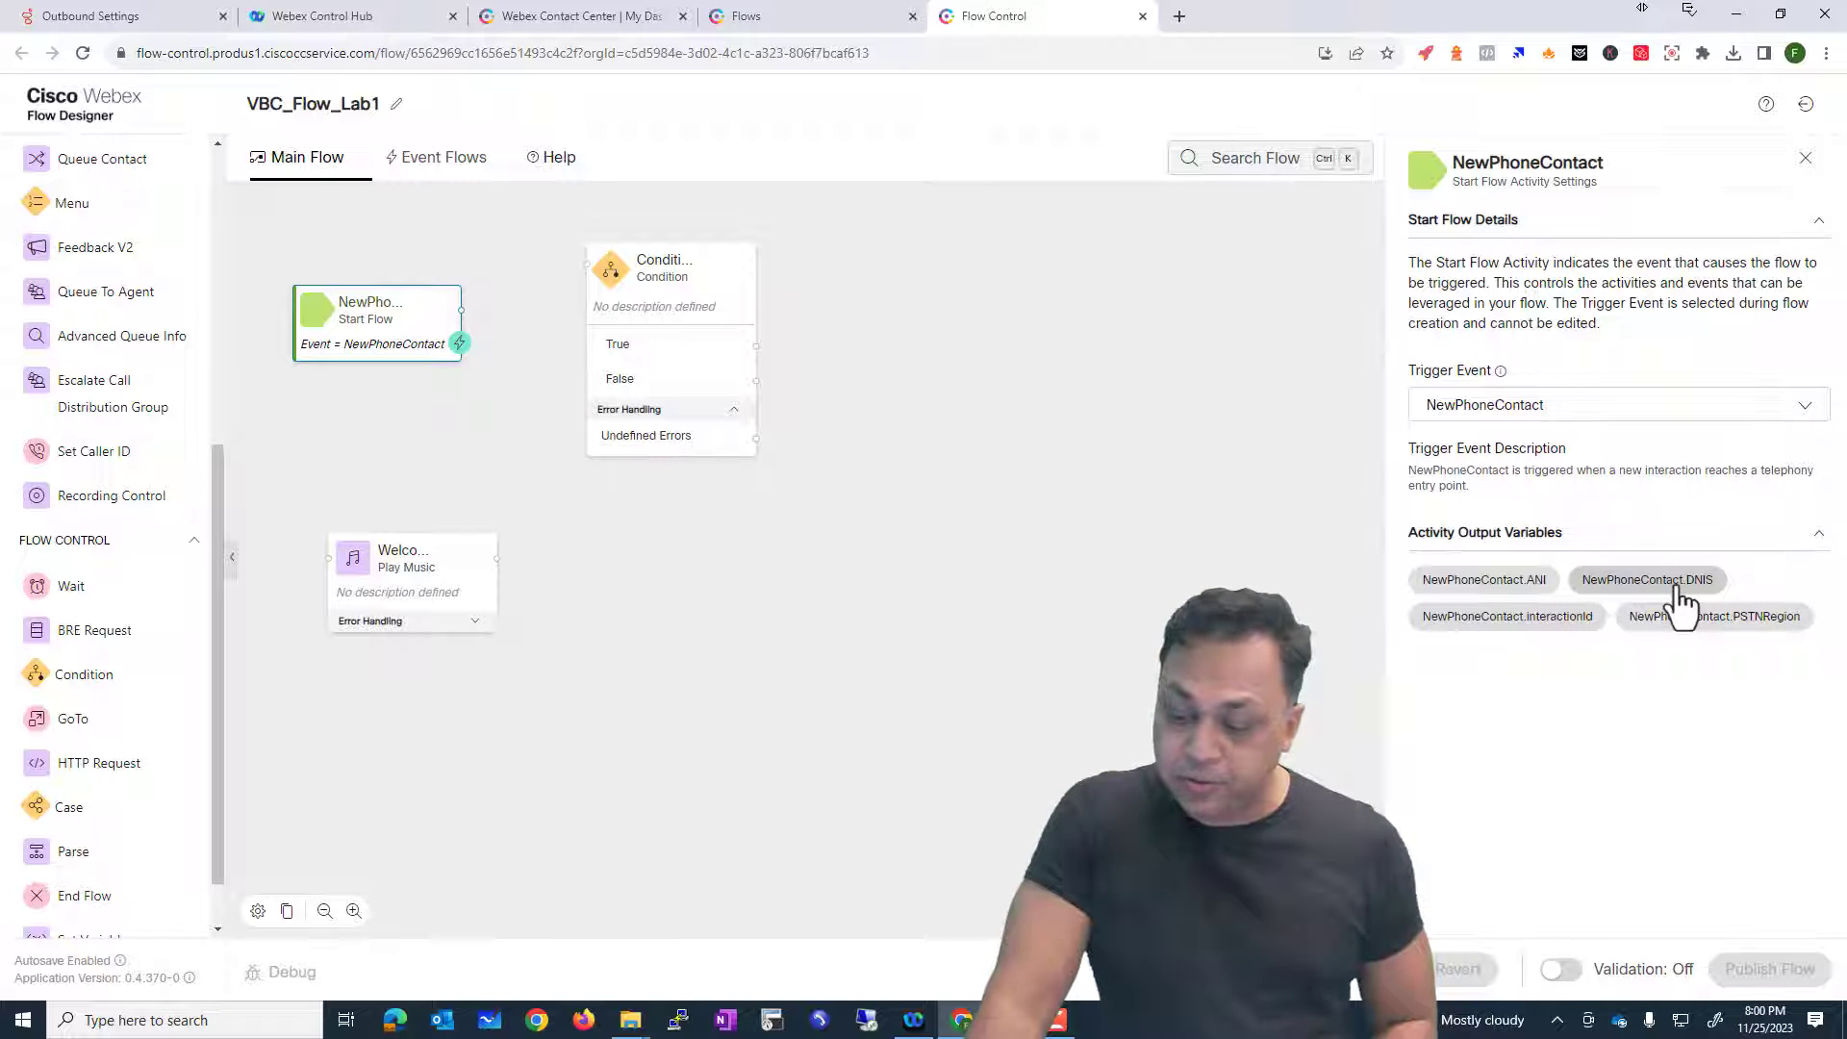
pyautogui.moveTo(400, 317)
pyautogui.mouseDown()
pyautogui.moveTo(416, 326)
pyautogui.moveTo(414, 301)
pyautogui.mouseUp()
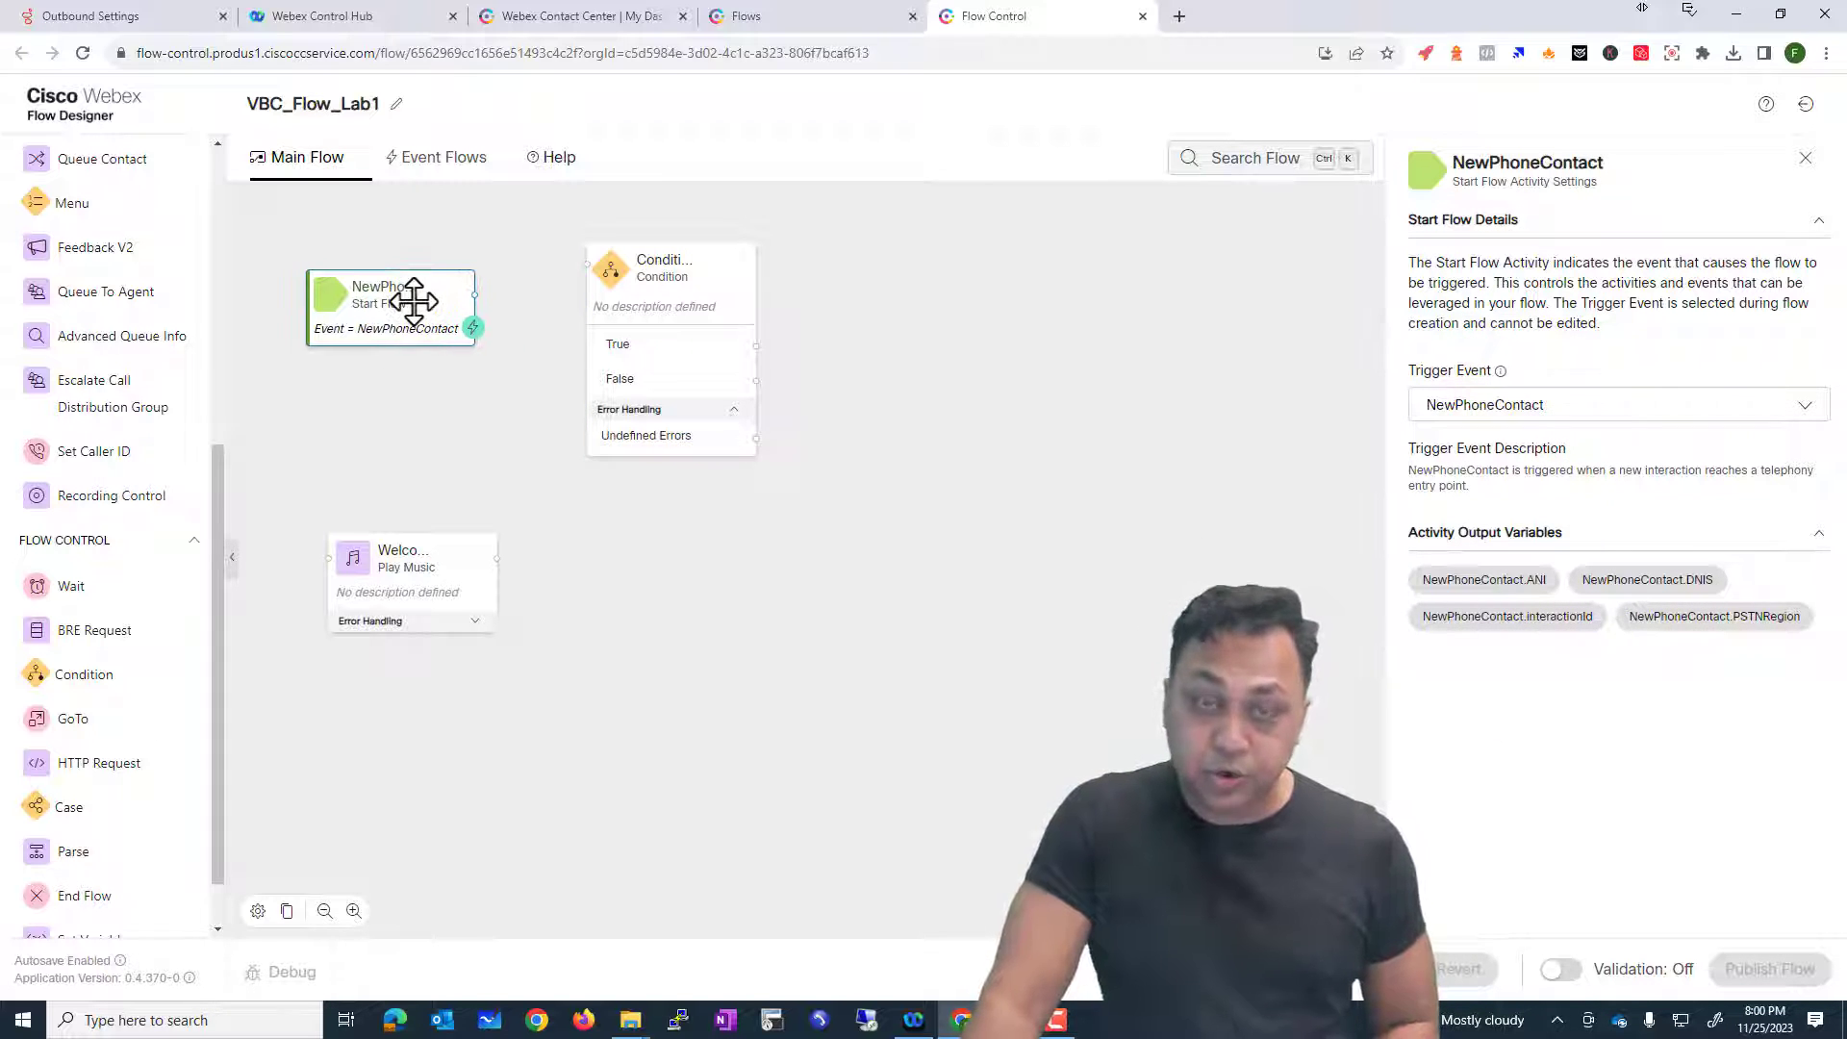
pyautogui.click(1688, 585)
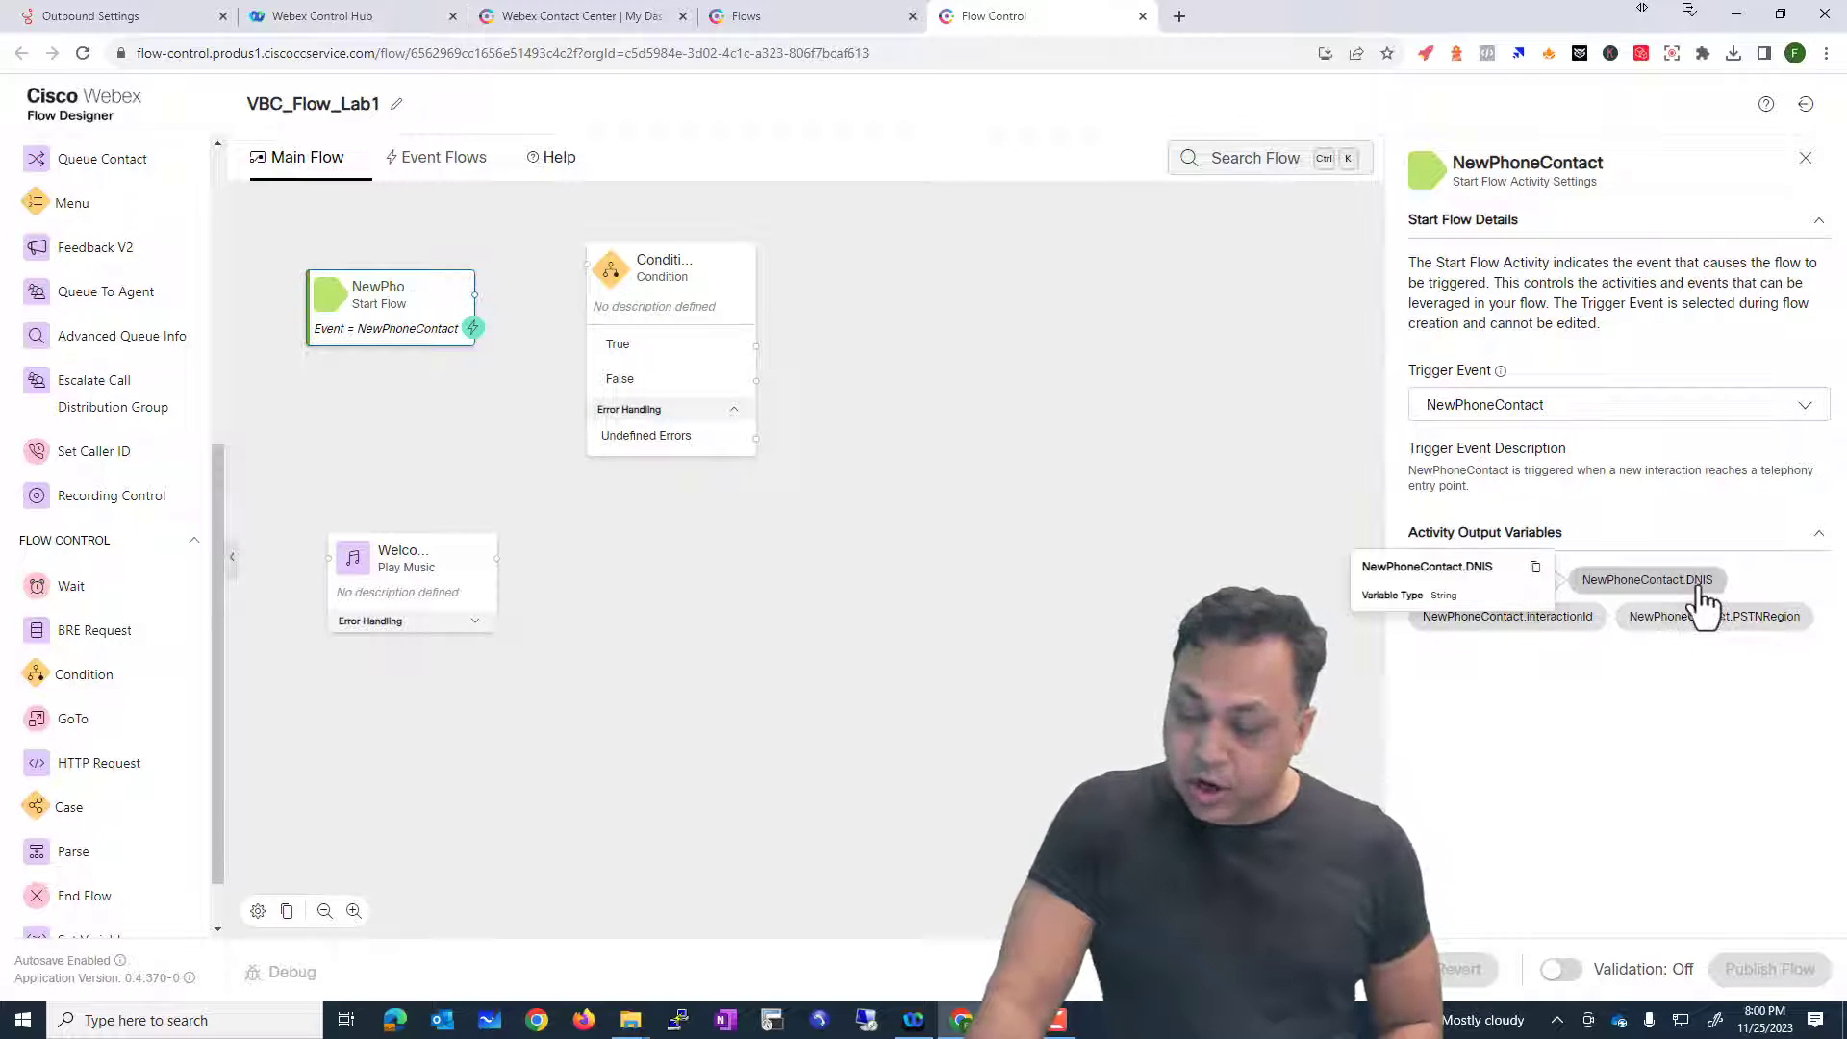
pyautogui.click(1536, 569)
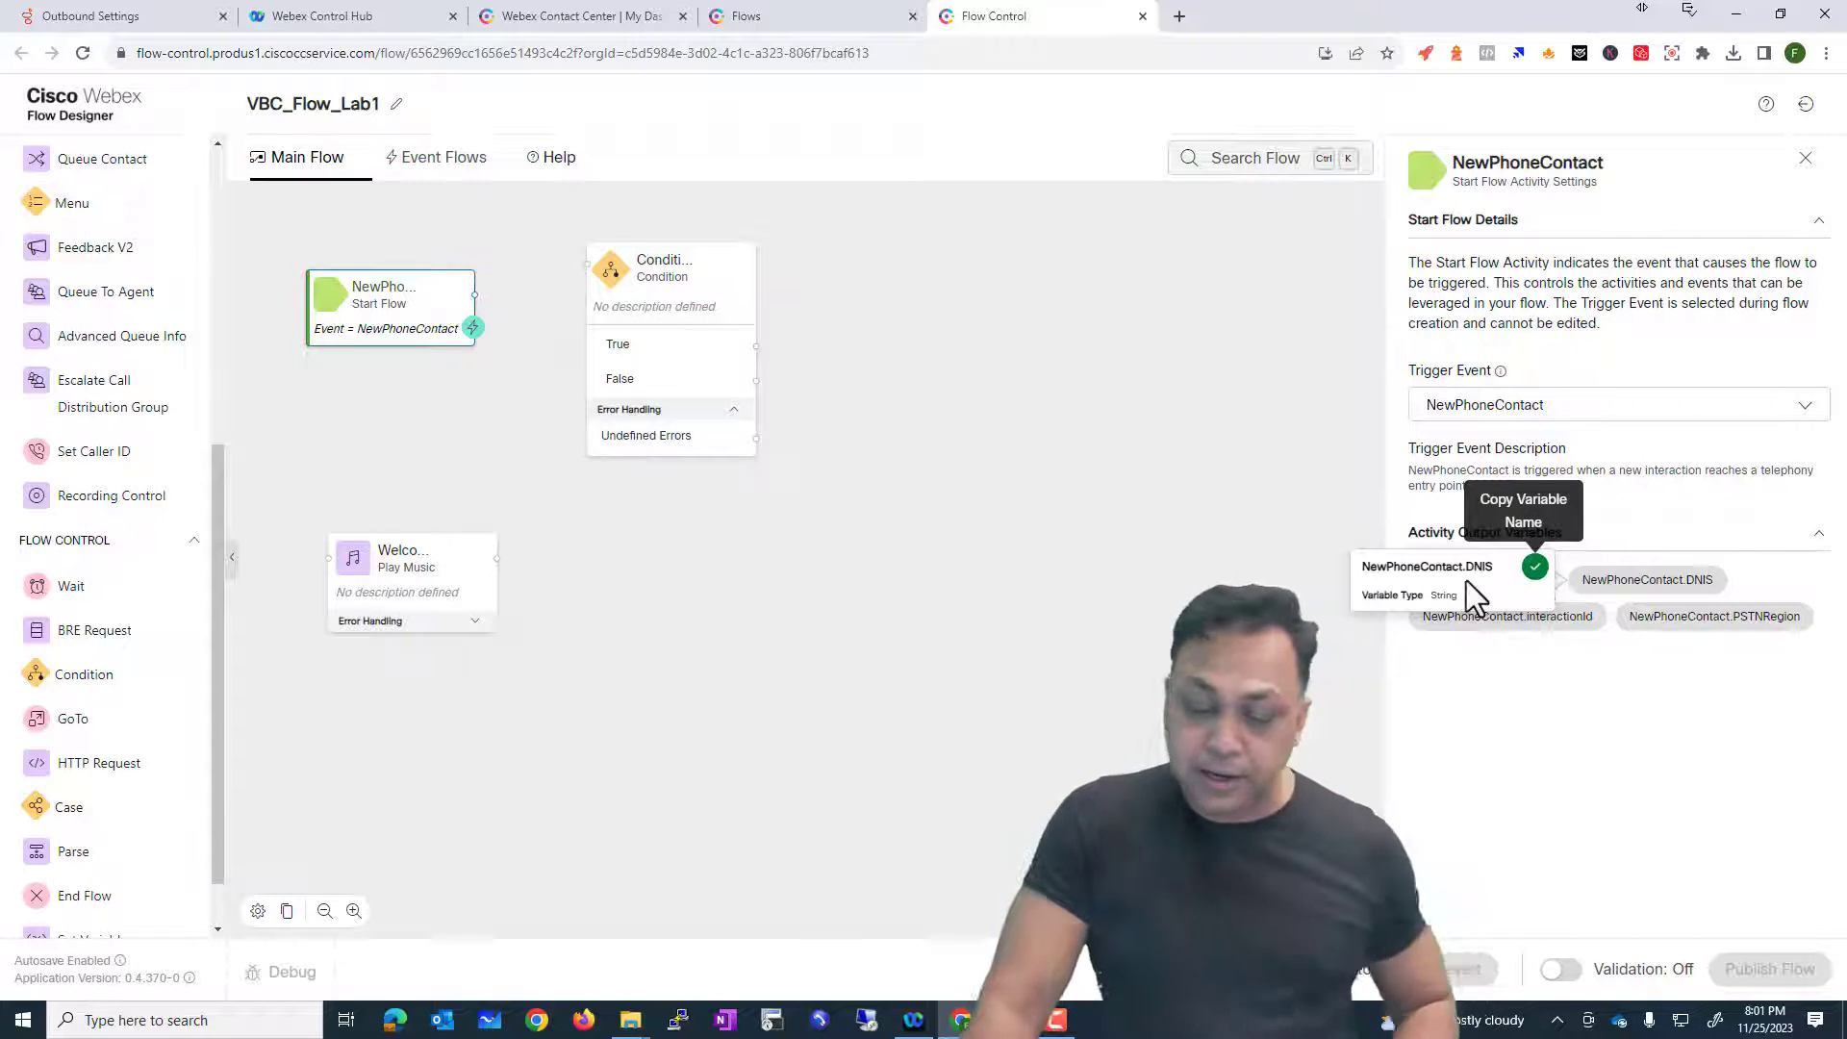
pyautogui.click(701, 279)
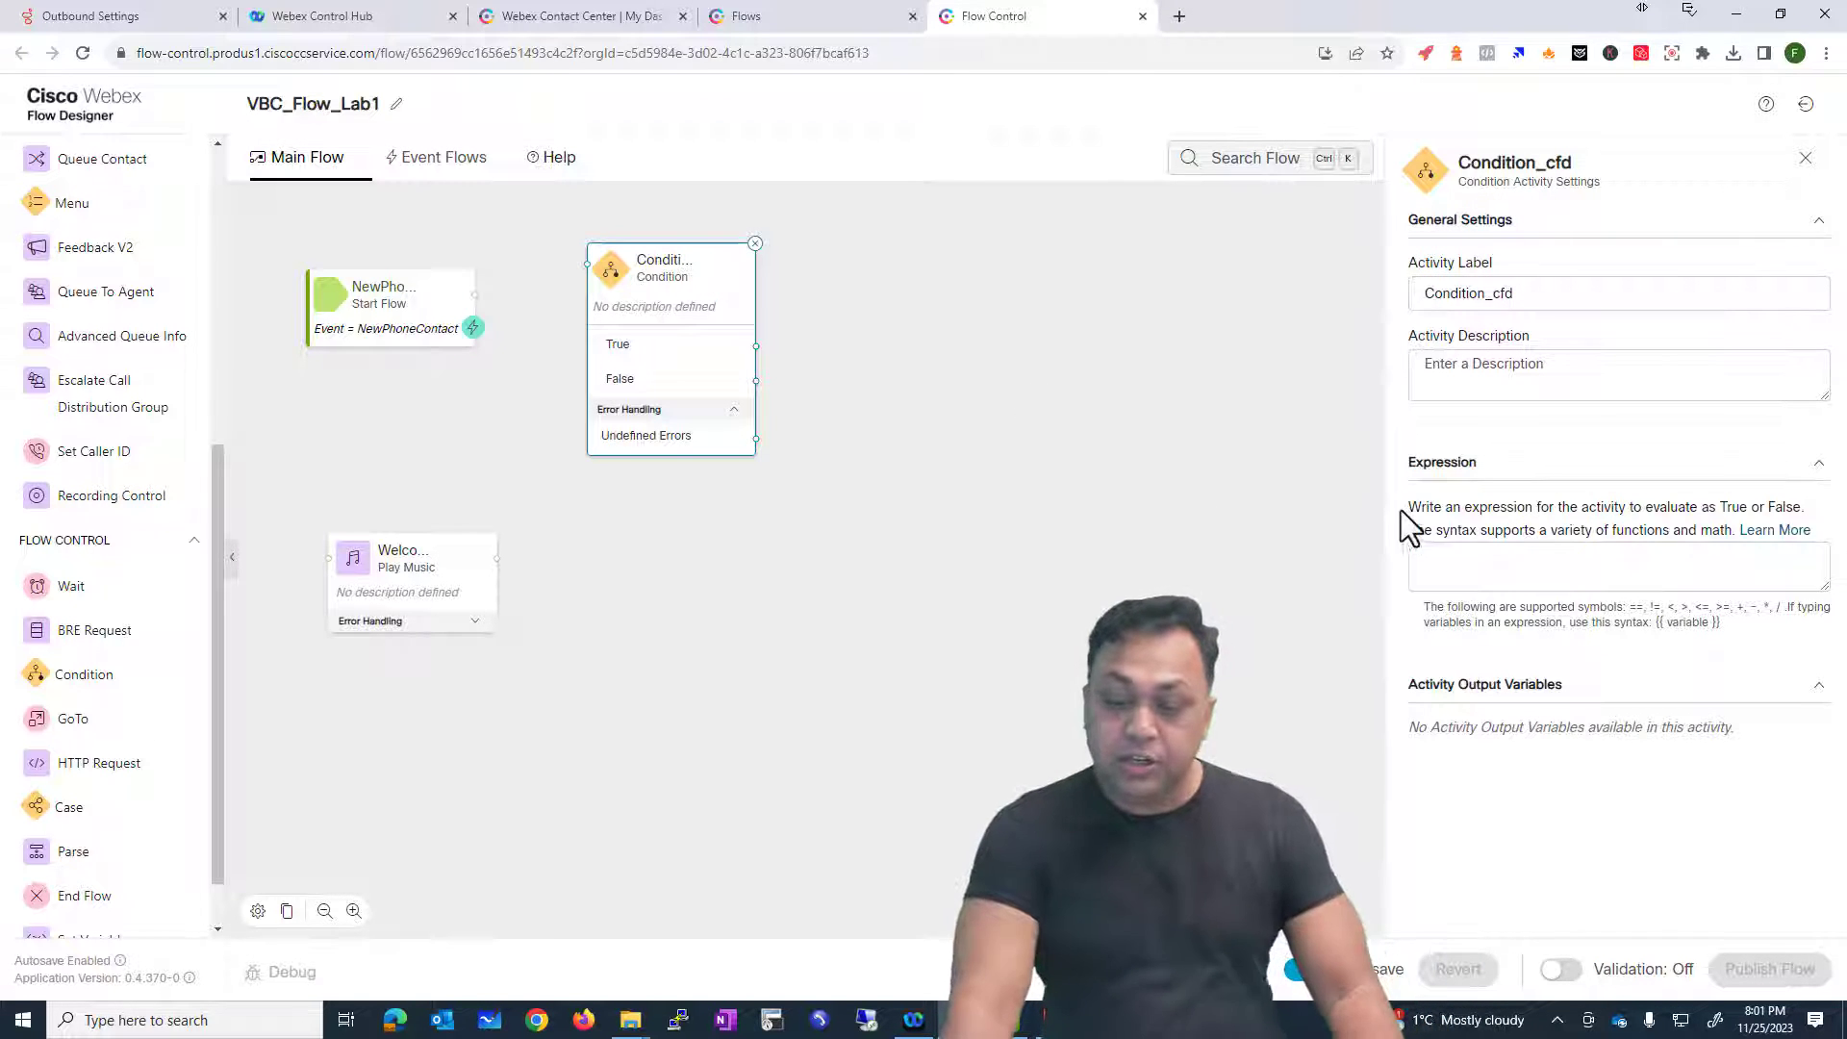
pyautogui.click(1596, 568)
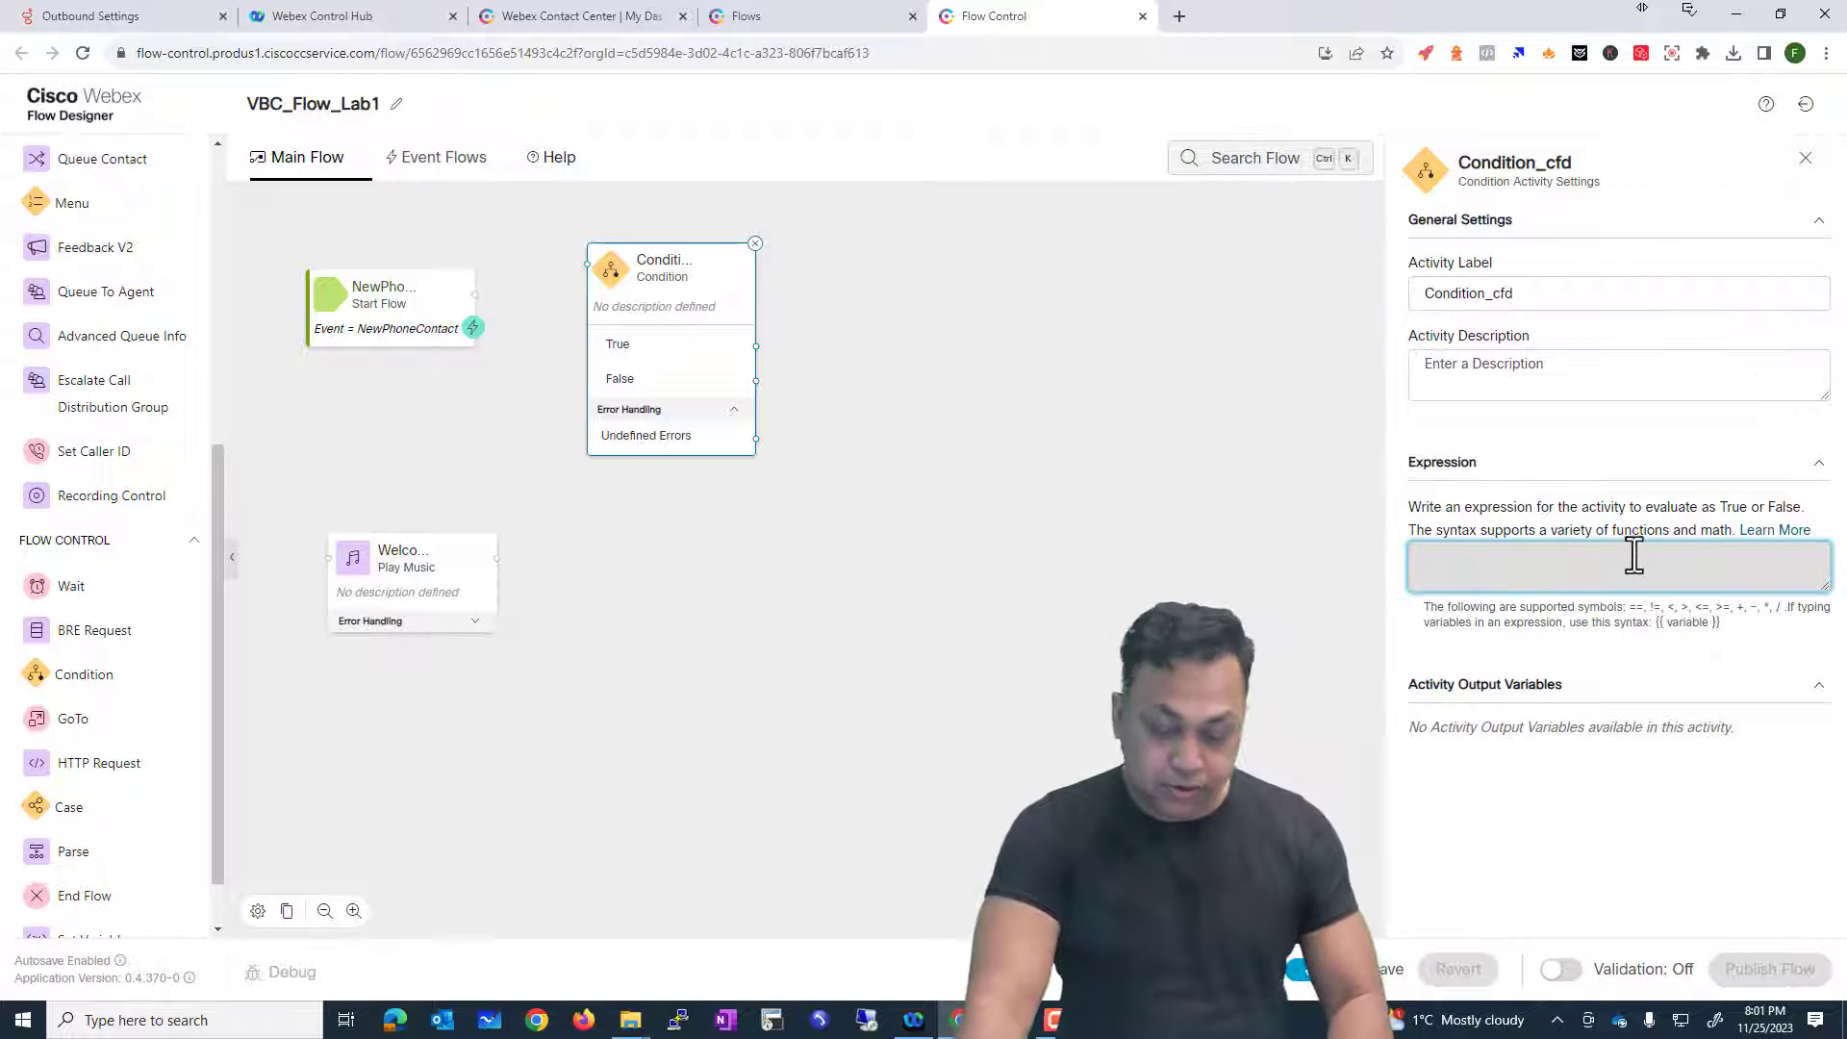
pyautogui.hotkey('ctrl', 'v')
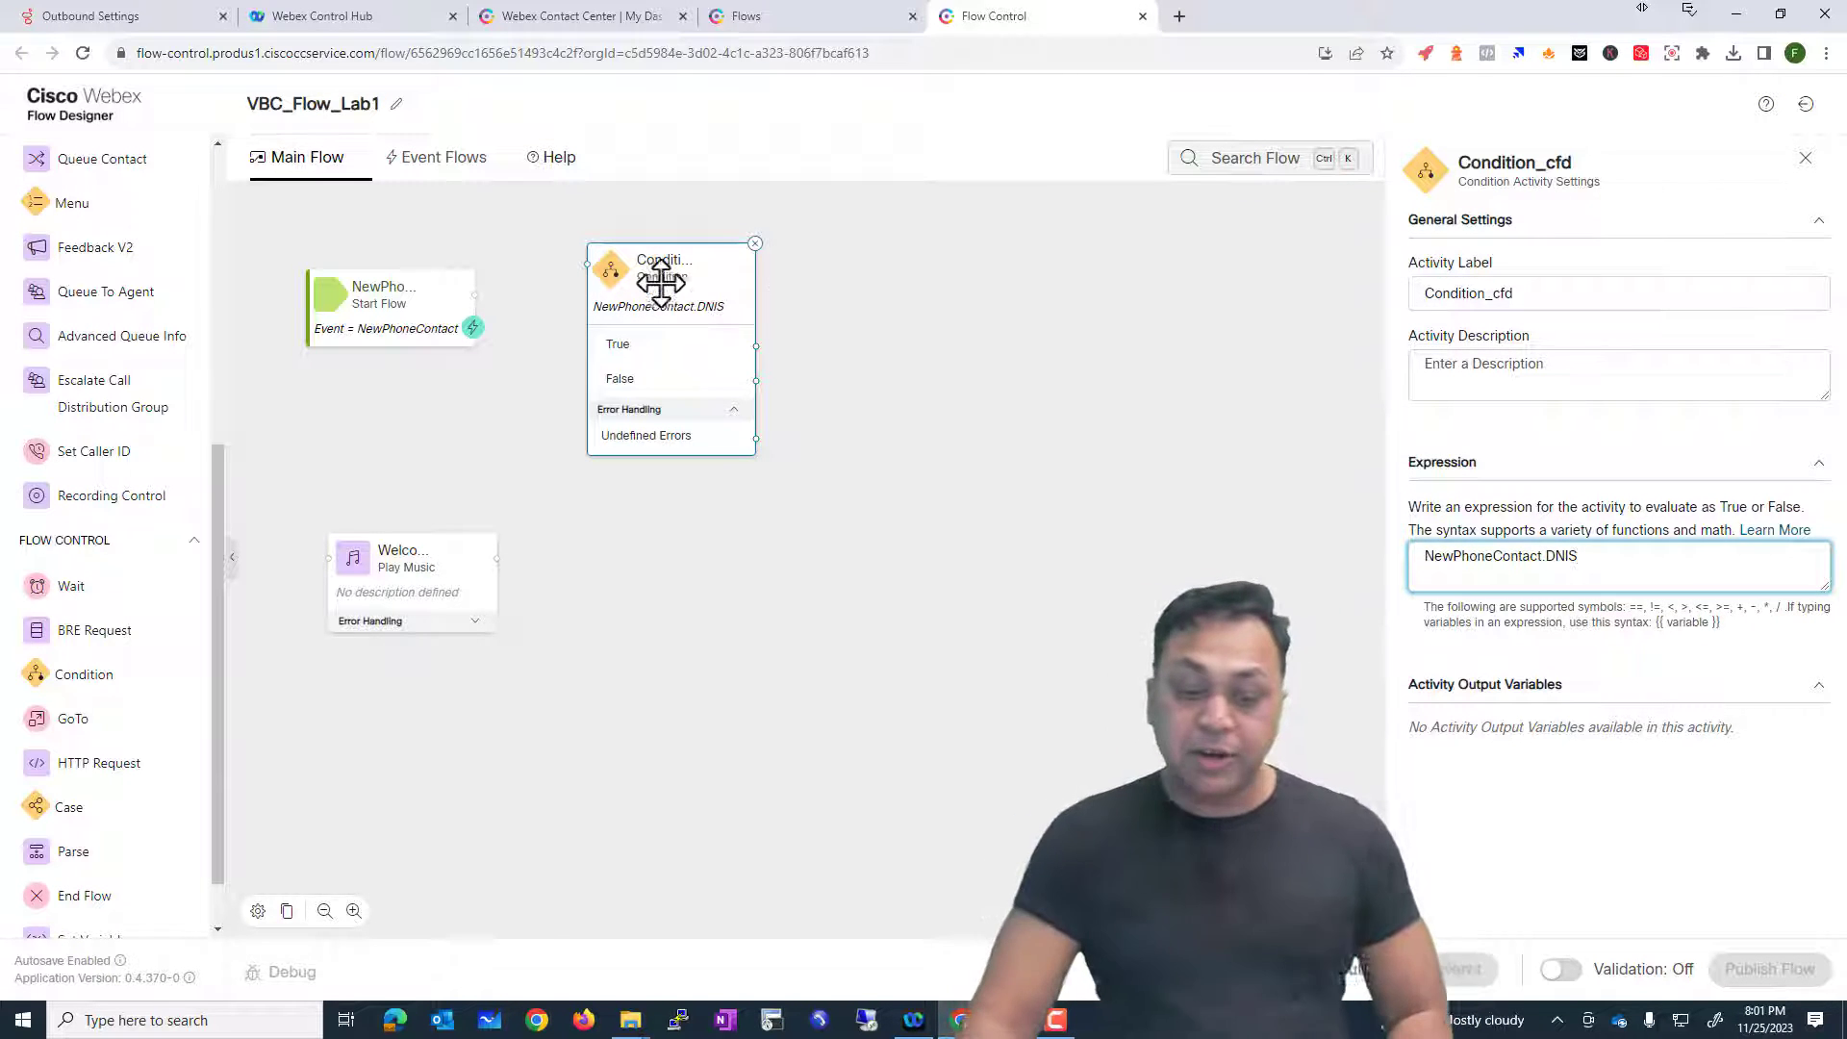
# Step: Label the Condition activity CheckDNIS and describe it as "Continue if User dialed" followed by the dialed phone number
pyautogui.doubleClick(1459, 291)
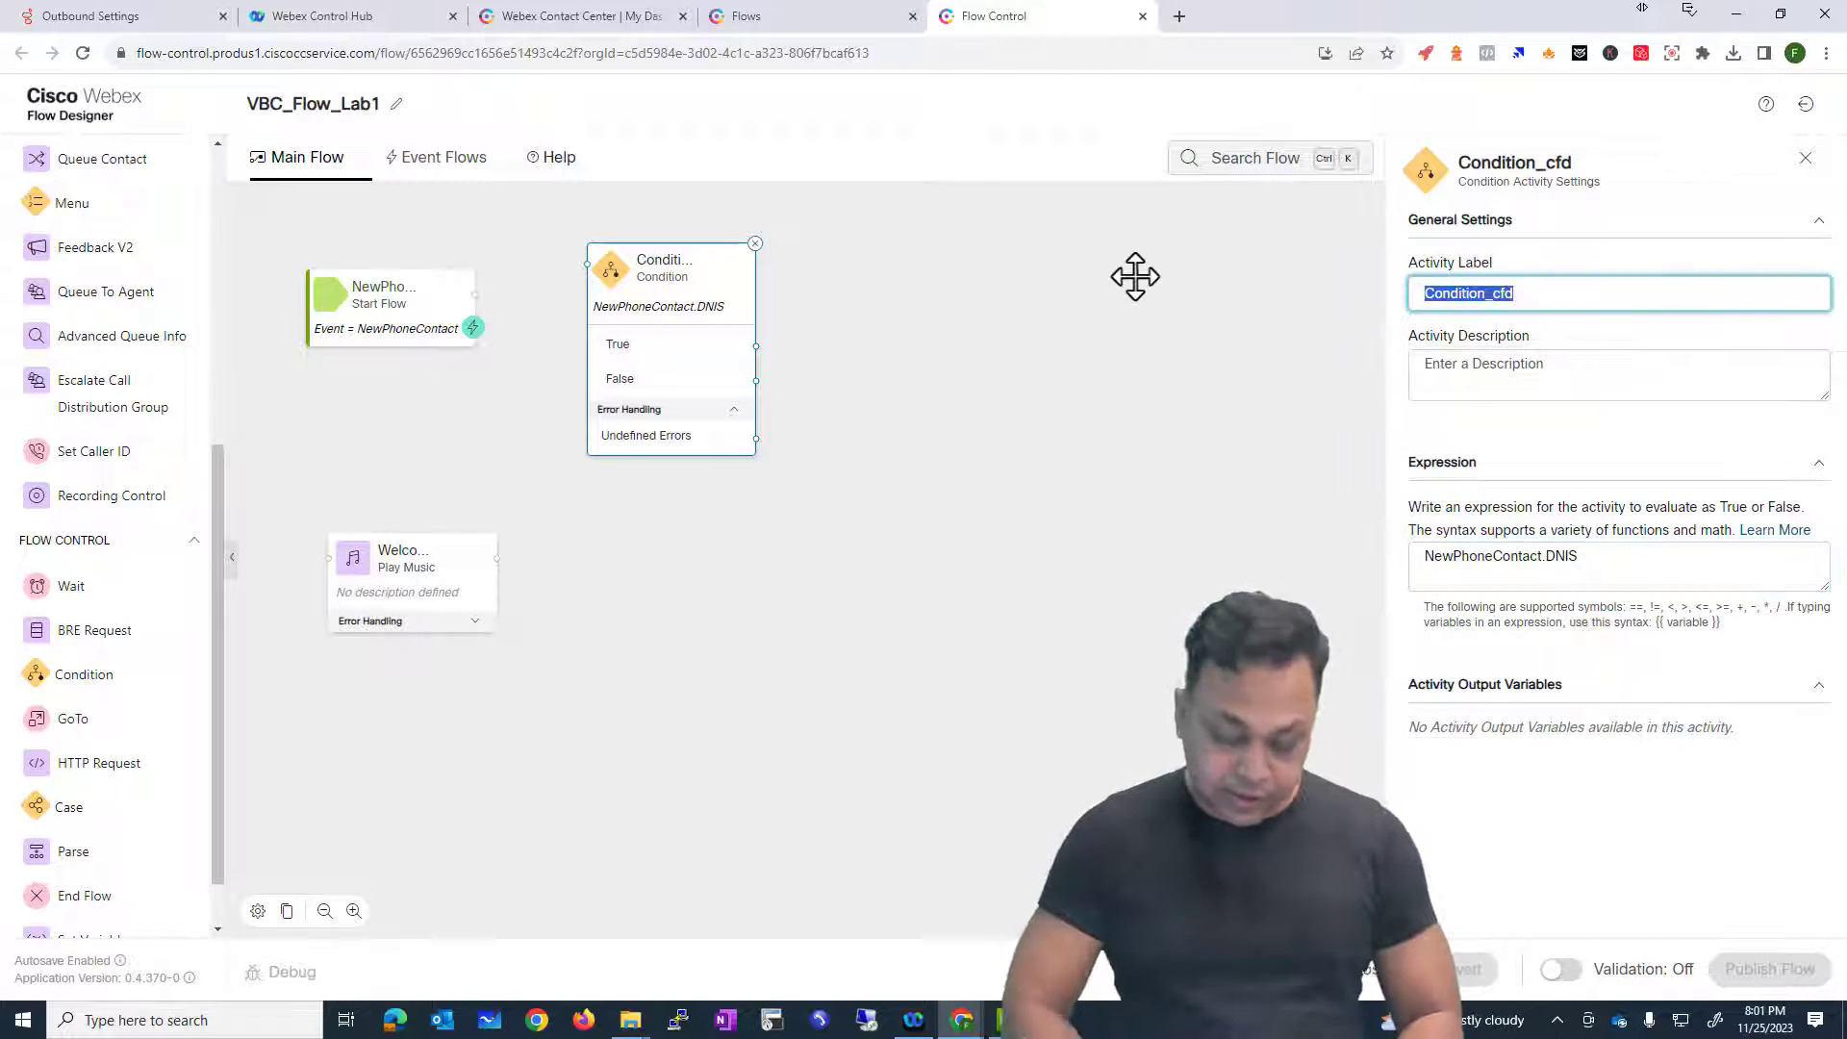
pyautogui.write('CheckDNIS')
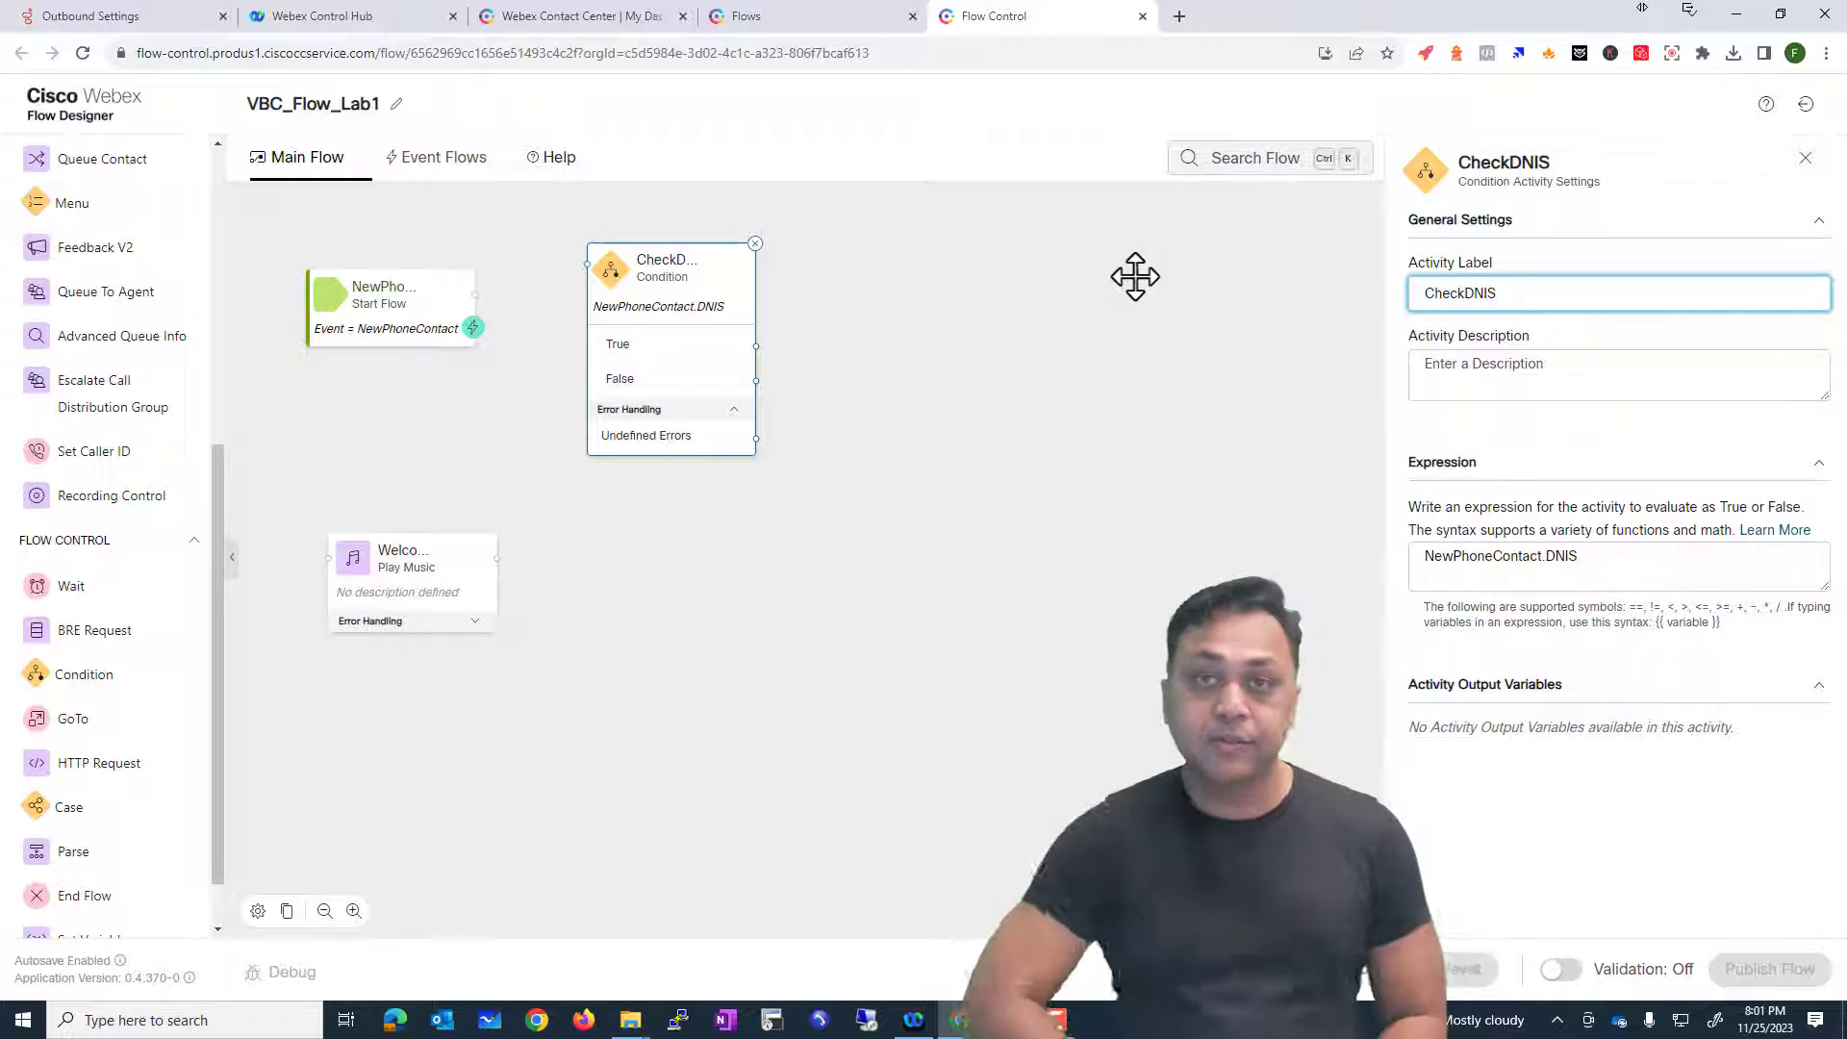
pyautogui.click(1492, 386)
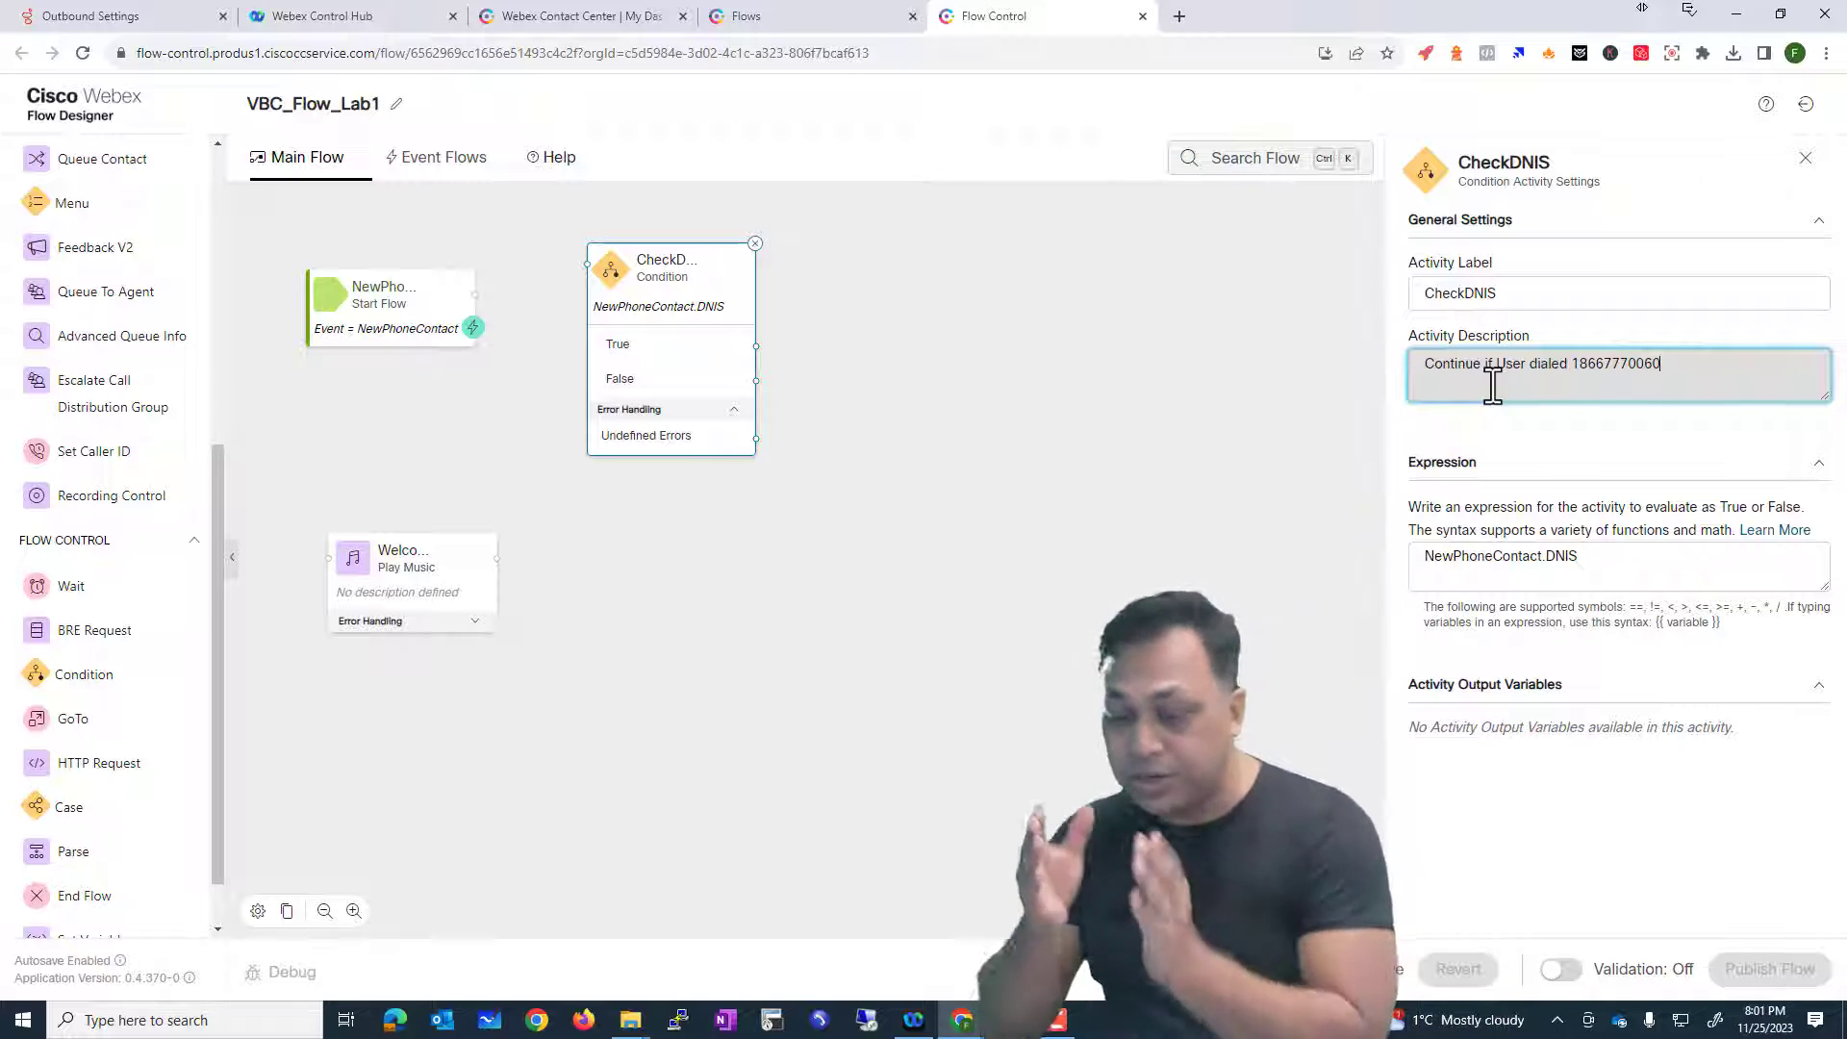
pyautogui.moveTo(1674, 364); pyautogui.dragTo(1473, 365)
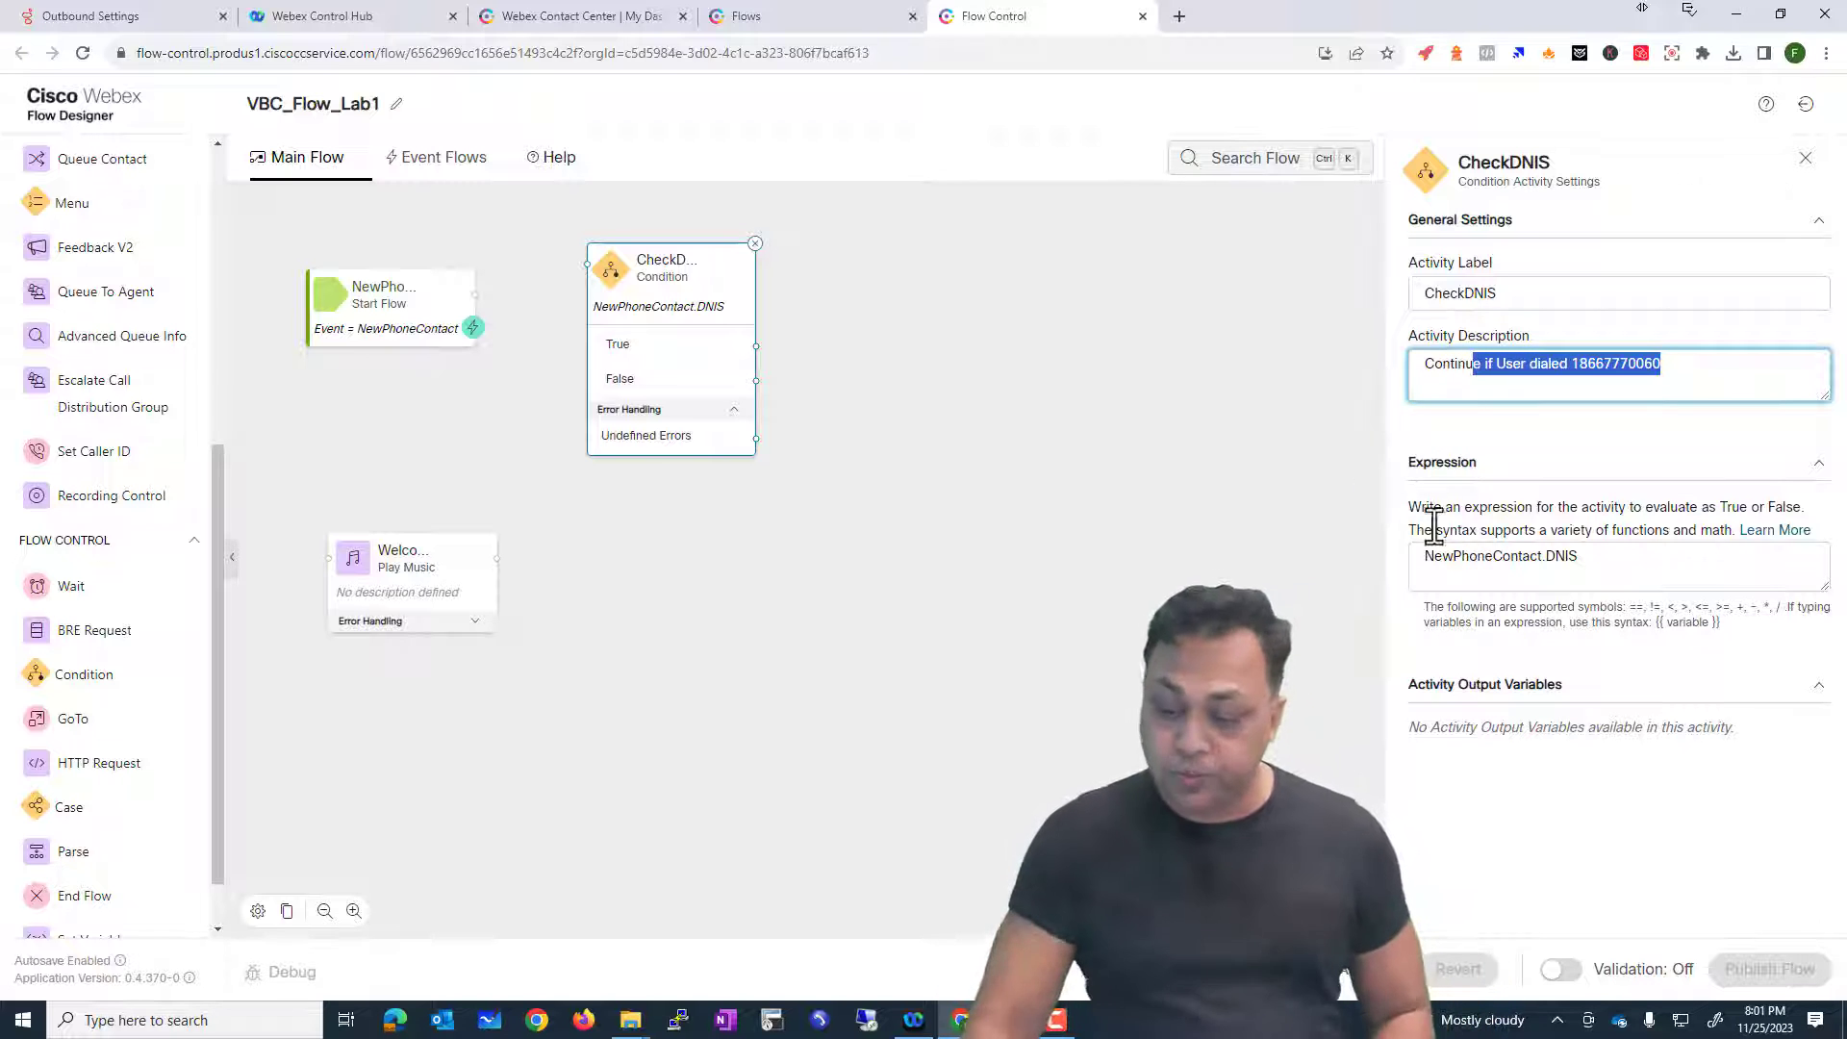
# Step: Extend the CheckDNIS expression with == and the phone number copied from the description, enclosed in double quotes
pyautogui.moveTo(1425, 558); pyautogui.dragTo(1543, 567)
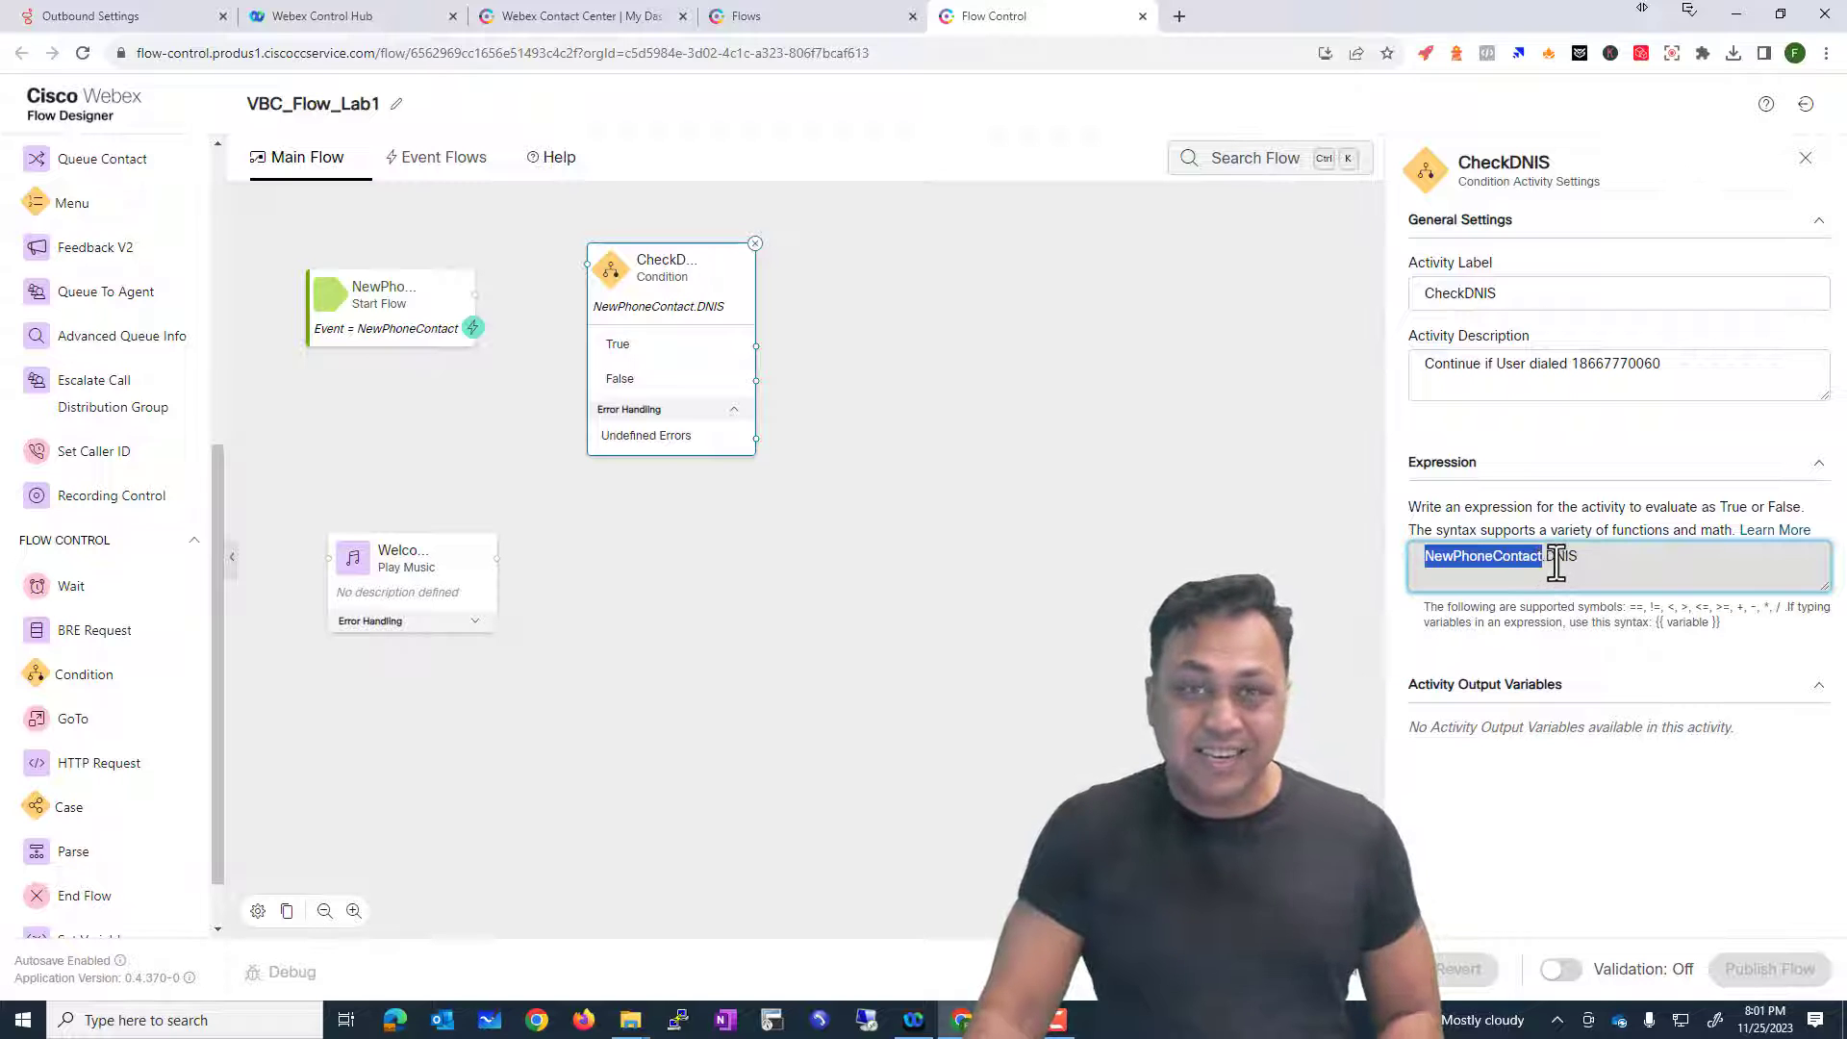
pyautogui.click(1622, 568)
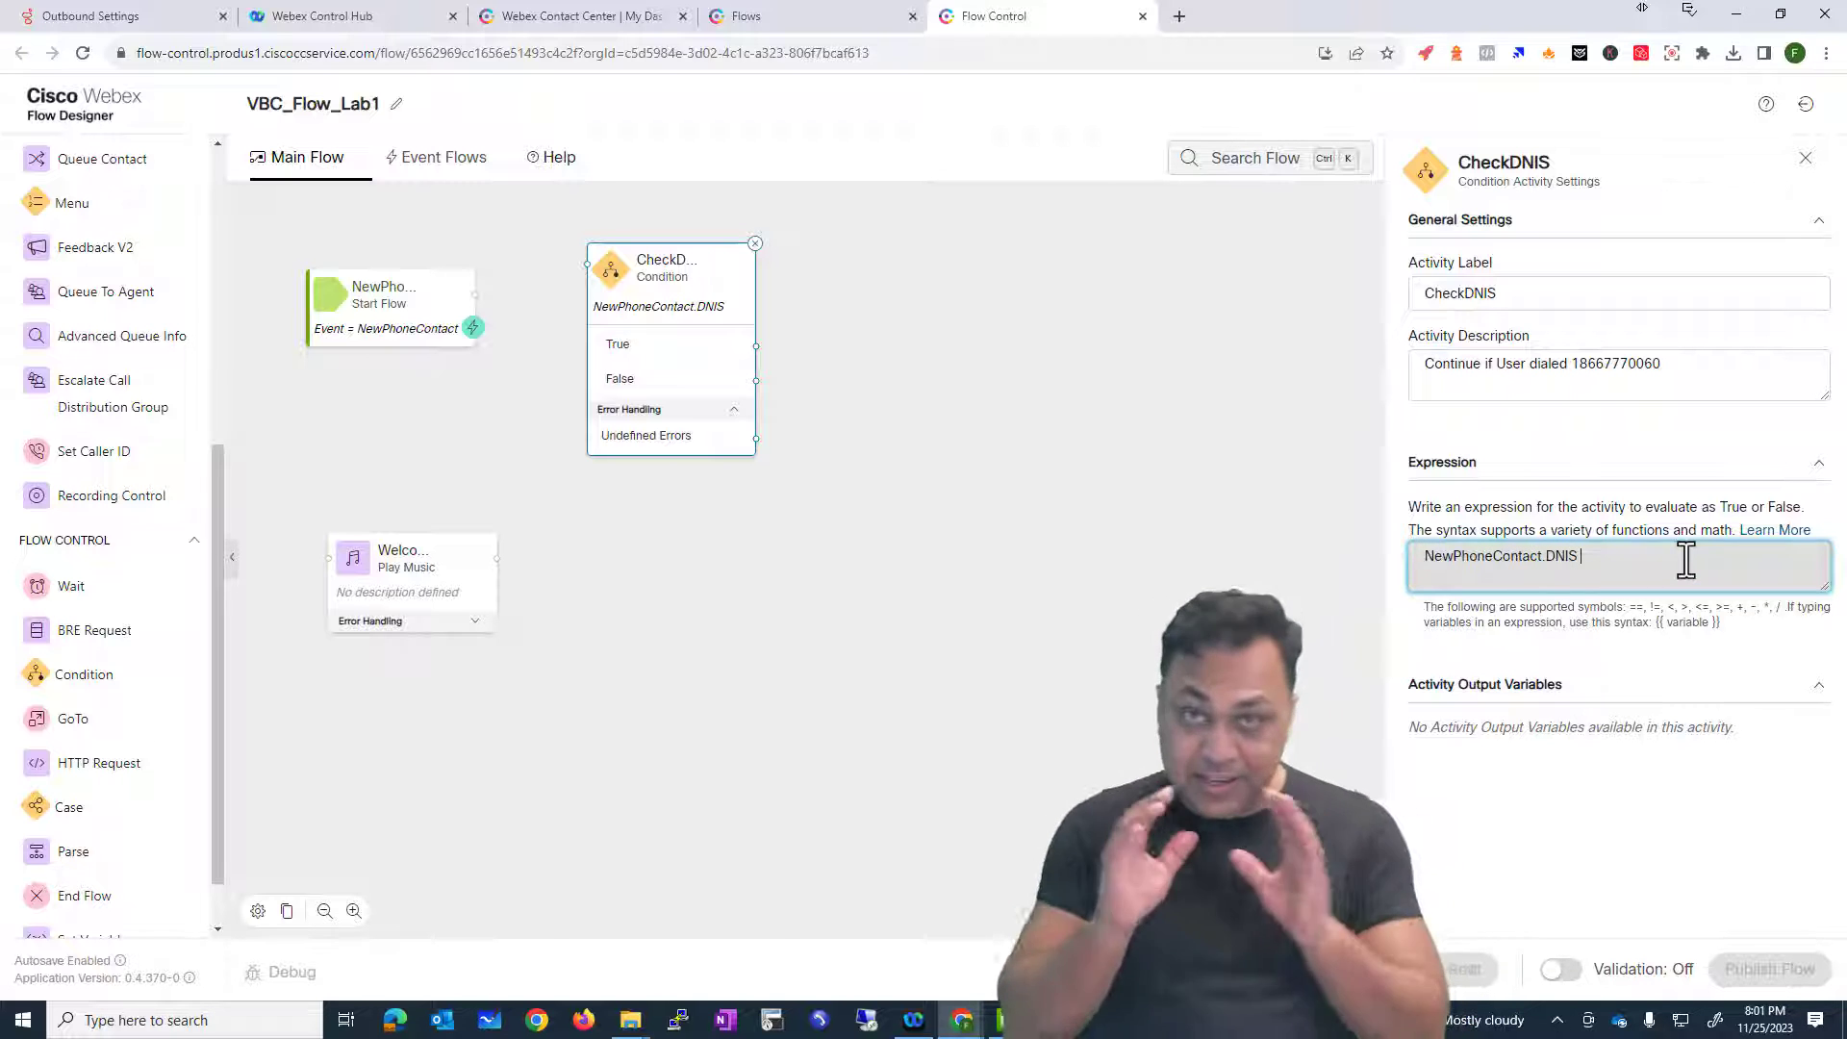
pyautogui.write('== "')
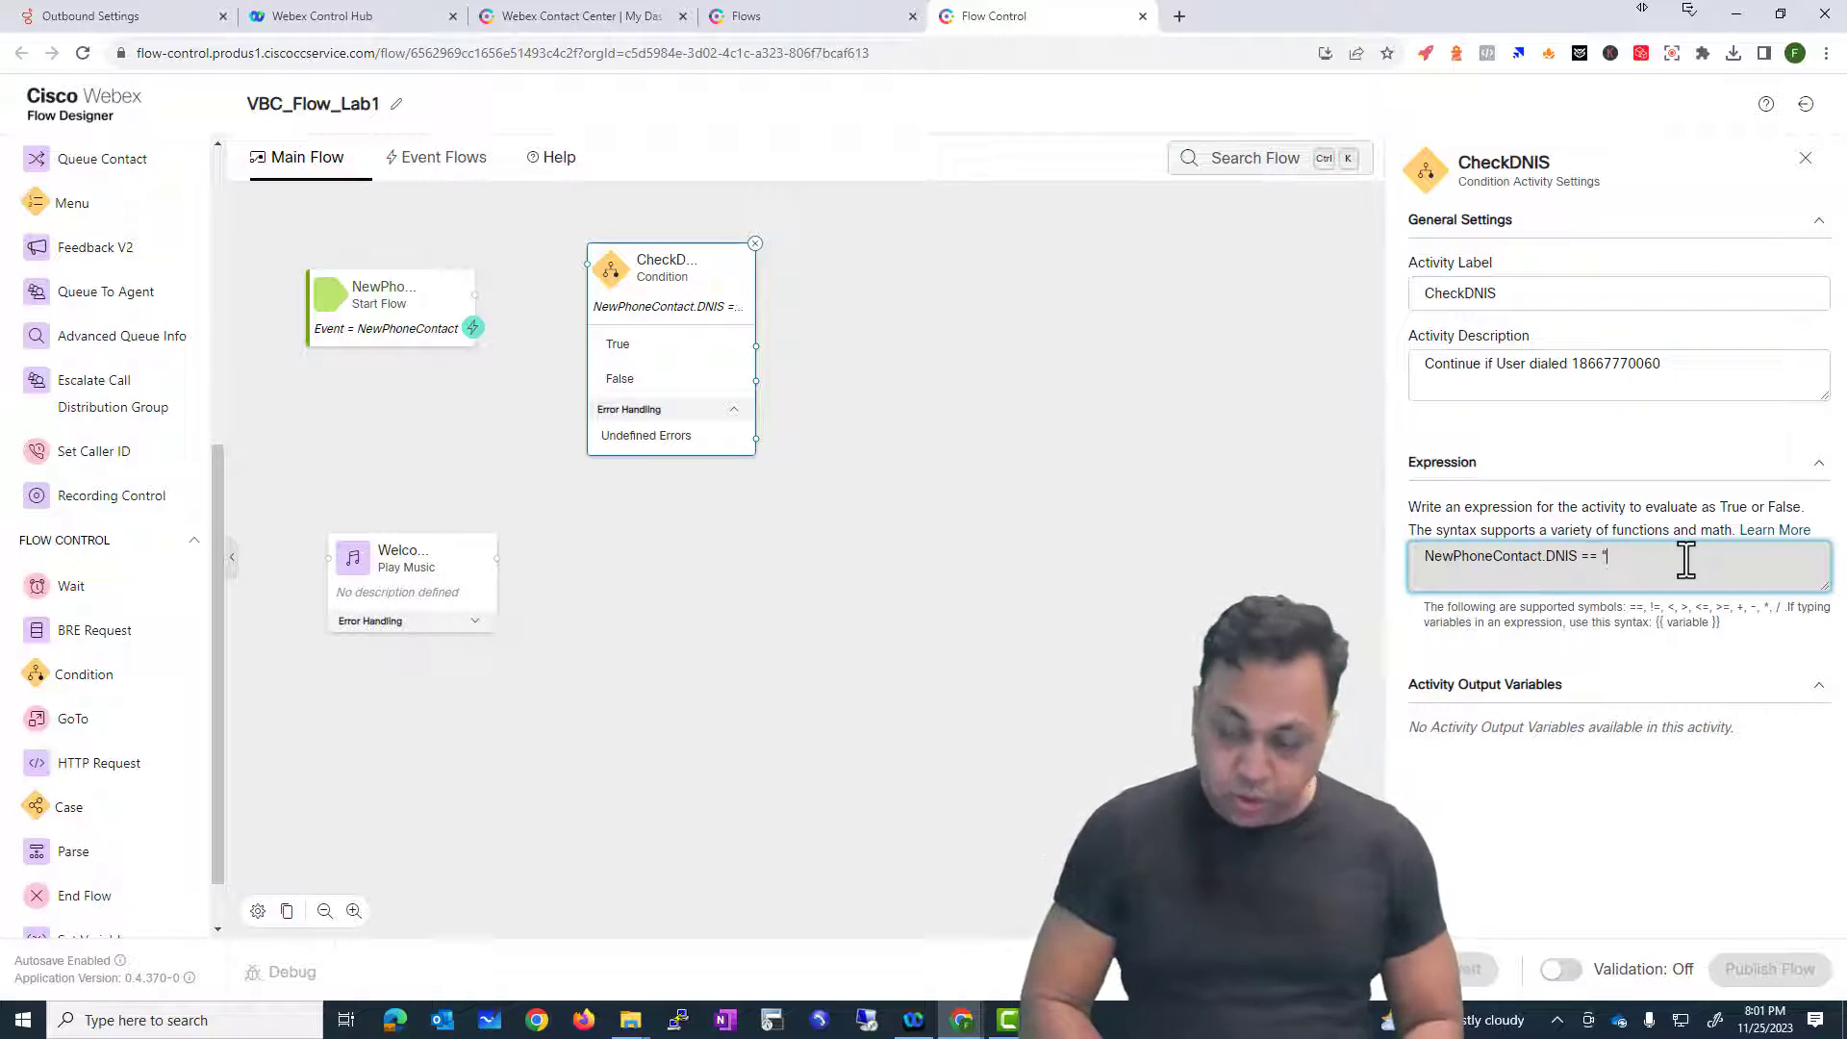
pyautogui.doubleClick(1632, 363)
pyautogui.hotkey('ctrl', 'c')
pyautogui.click(1621, 556)
pyautogui.hotkey('ctrl', 'v')
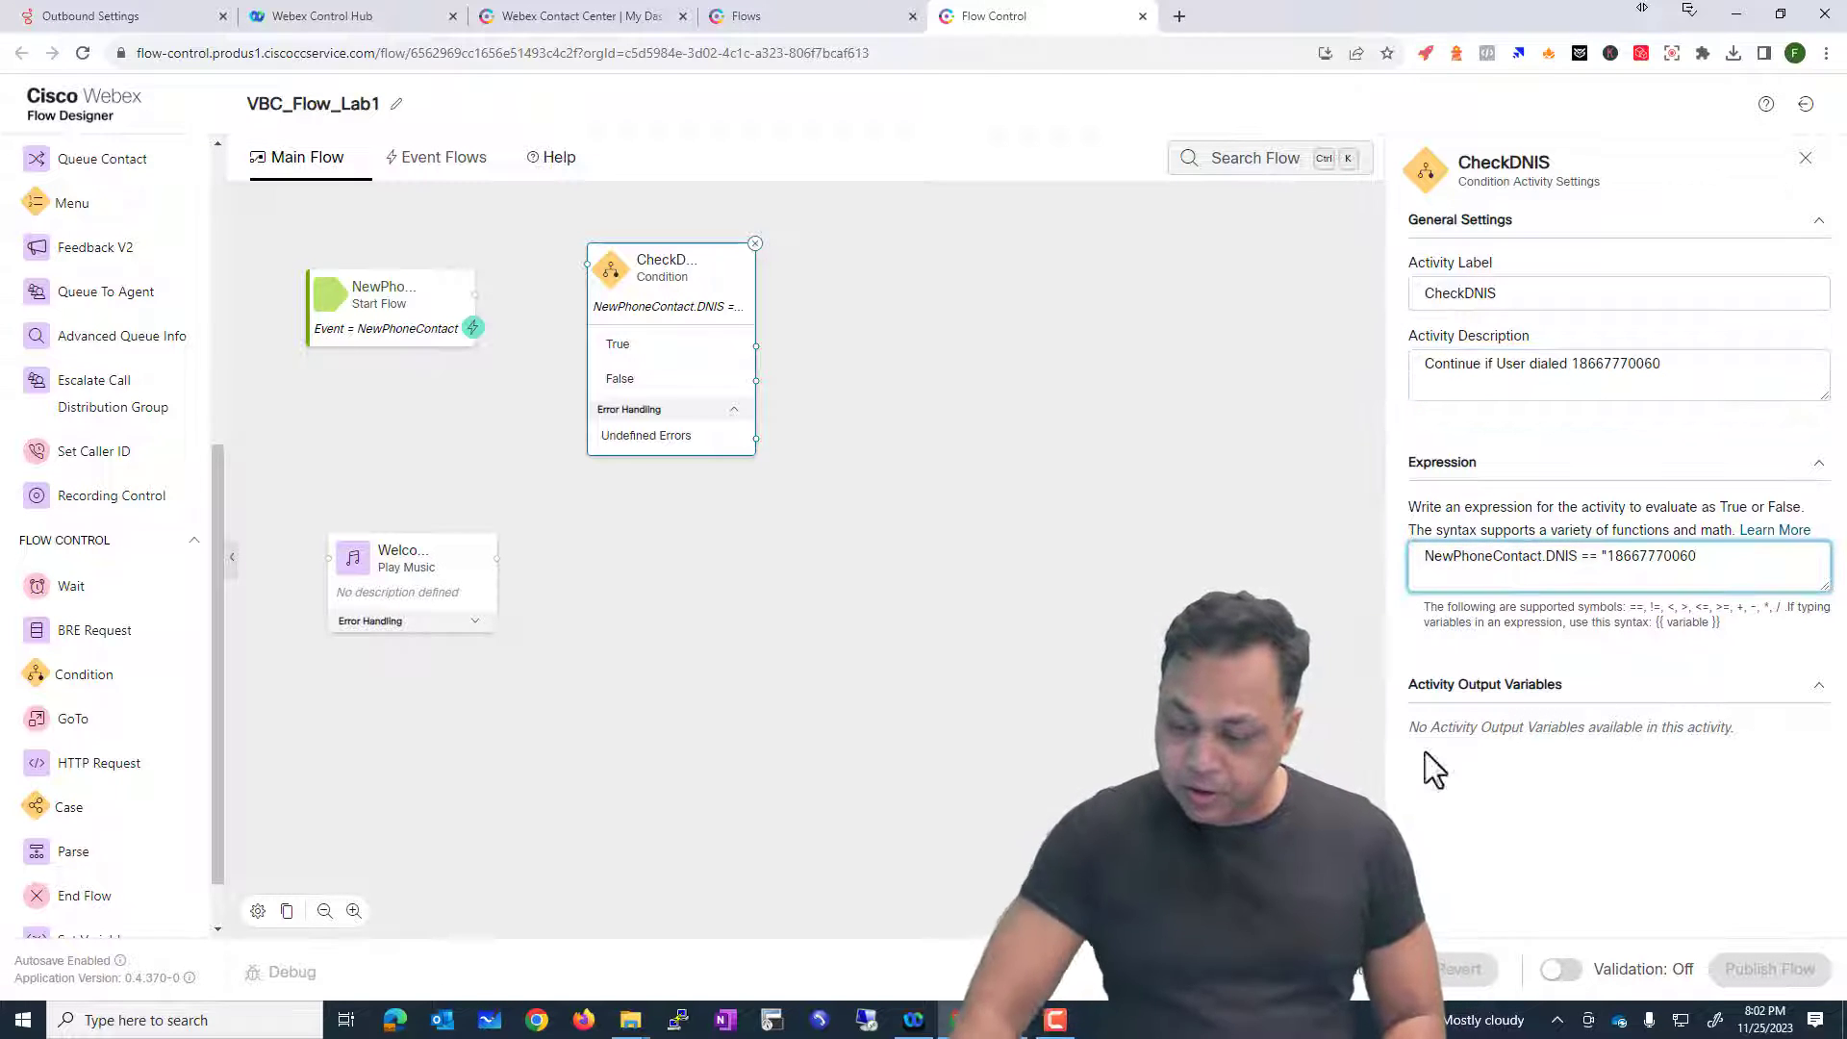
pyautogui.write('"')
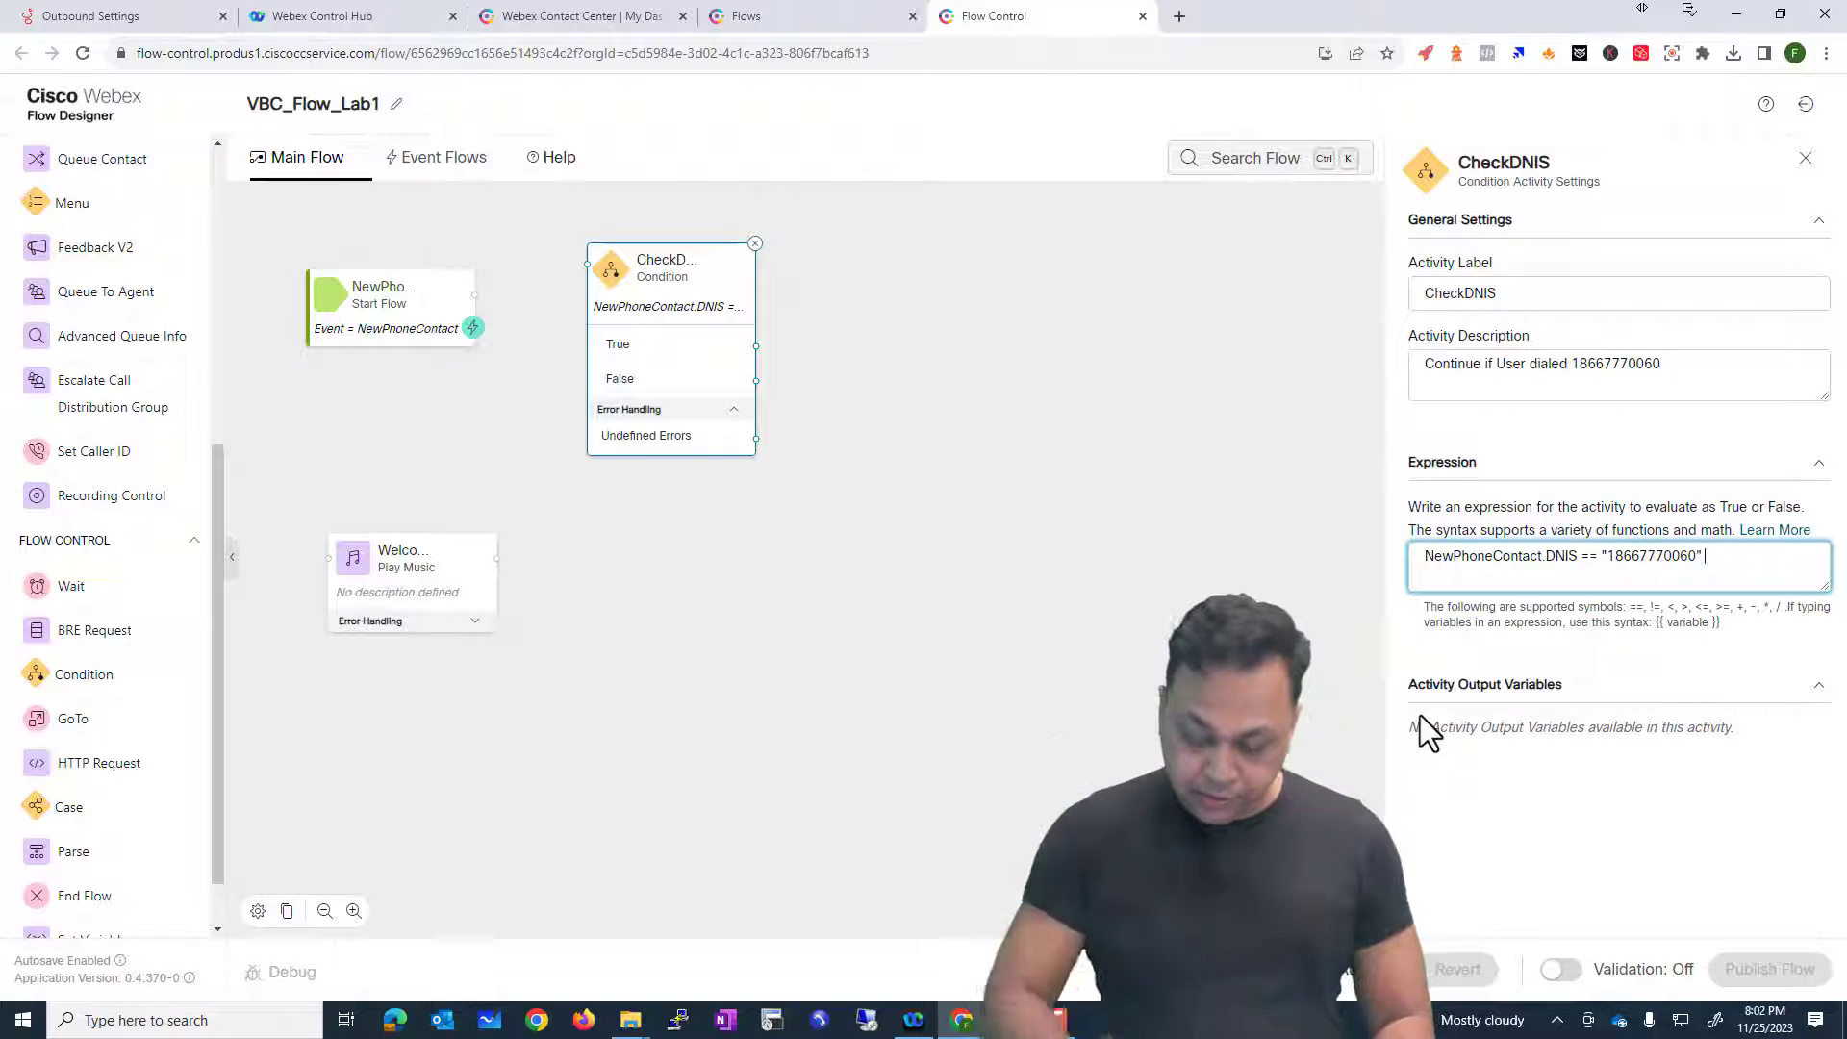
# Step: Add an || alternative to the expression that compares NewPhoneContact.DNIS with the same phone number without its leading 1
pyautogui.write('||')
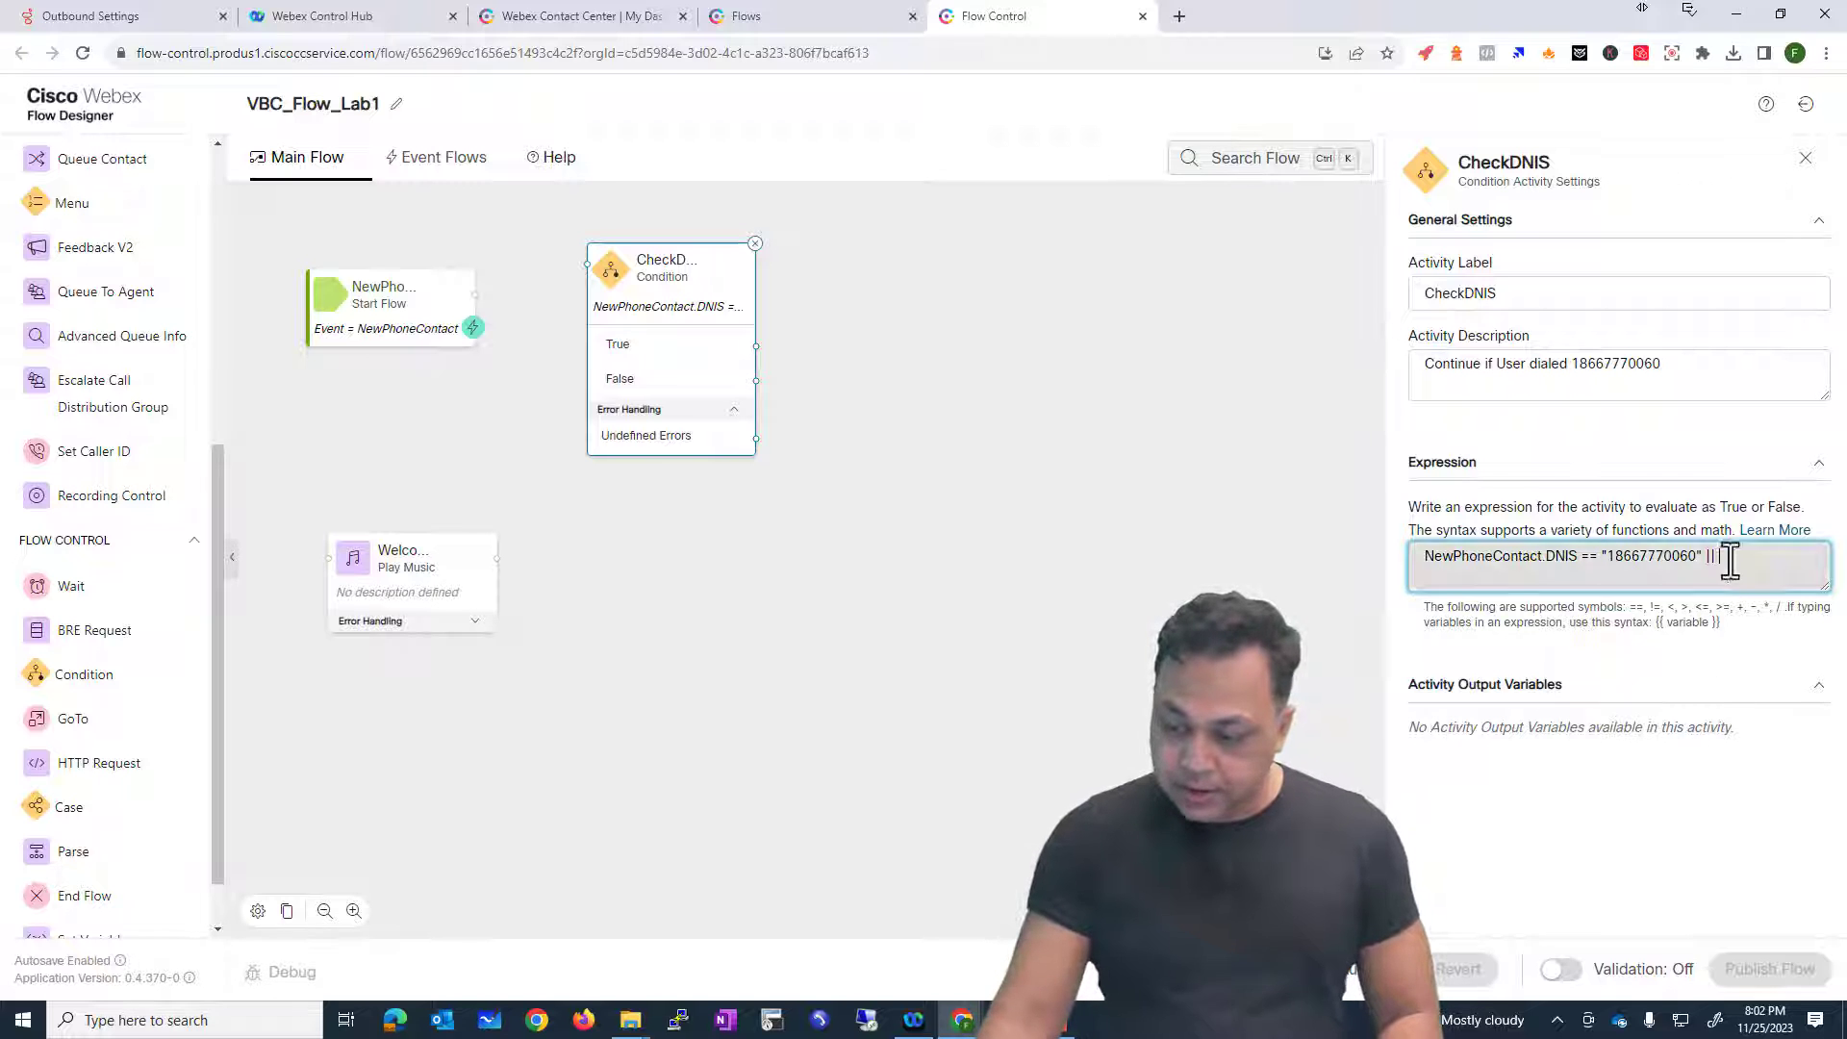
pyautogui.moveTo(1704, 556); pyautogui.dragTo(1422, 556)
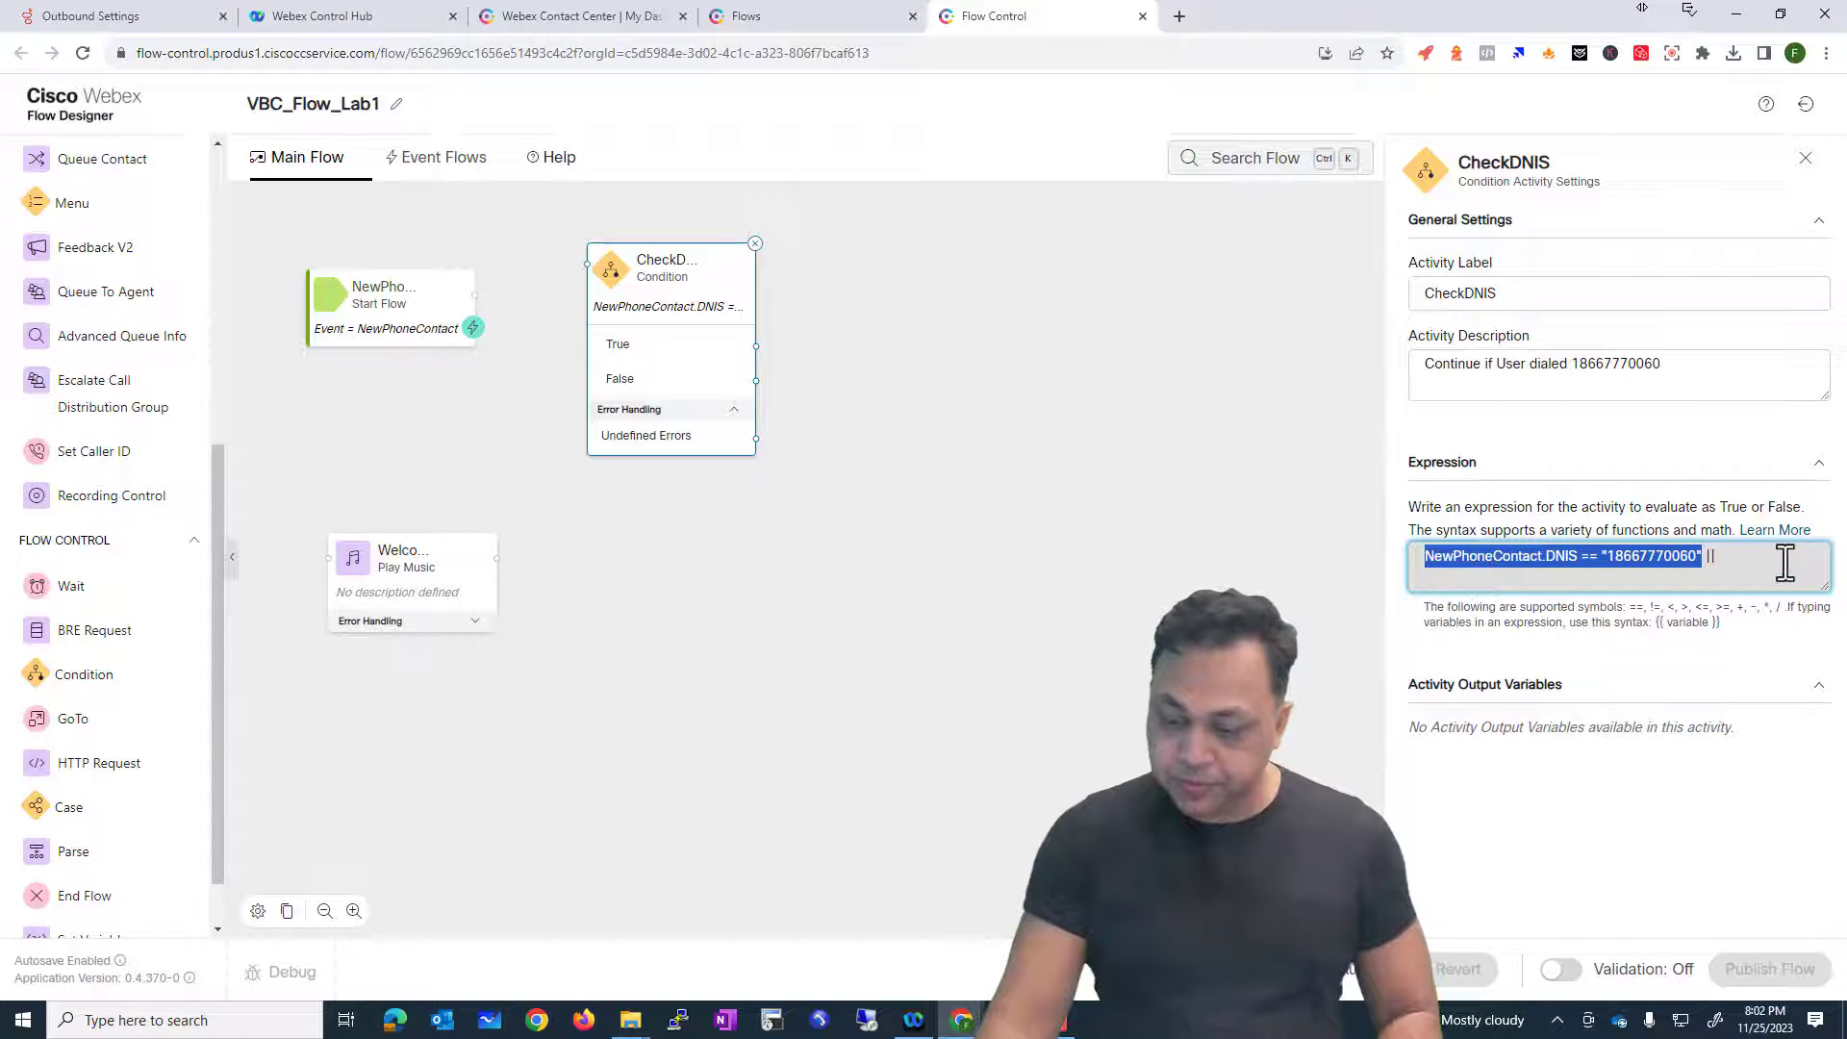
pyautogui.hotkey('ctrl', 'c')
pyautogui.press('End')
pyautogui.hotkey('ctrl', 'v')
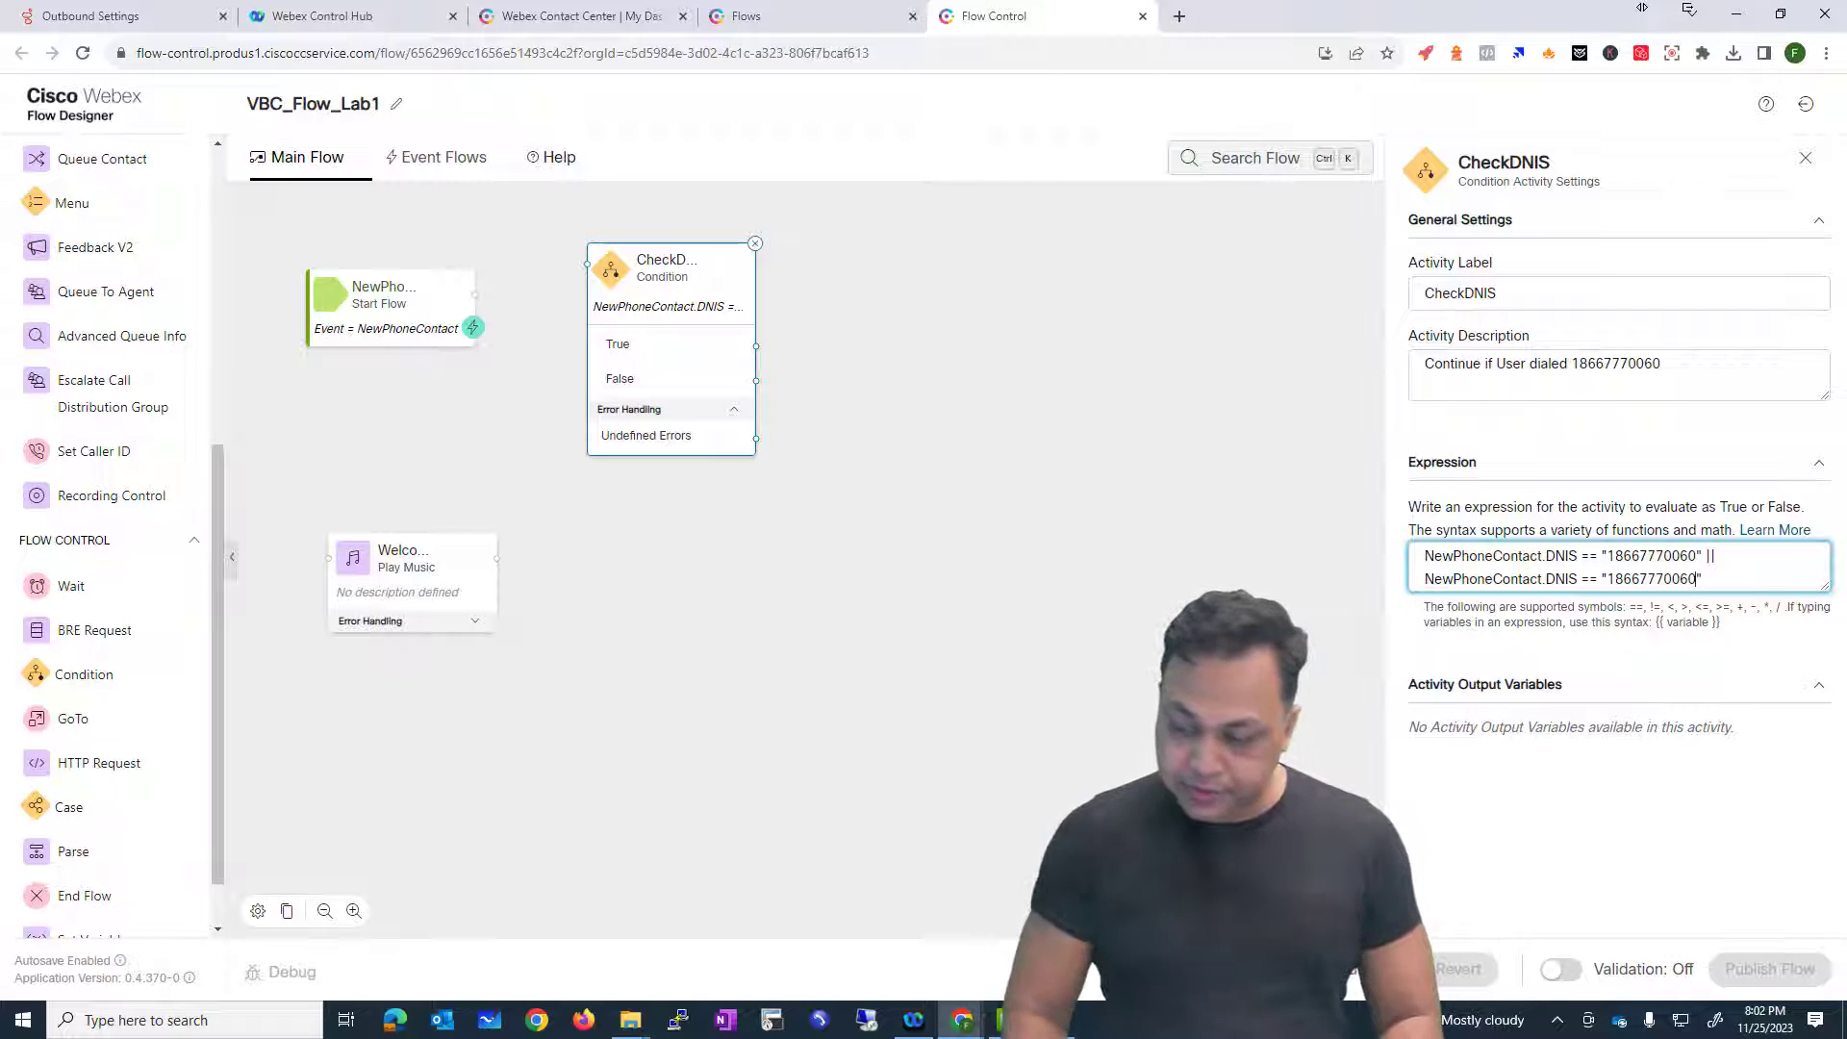
pyautogui.press('Left')
pyautogui.press('Left')
pyautogui.press('Left')
pyautogui.press('Left')
pyautogui.press('Left')
pyautogui.press('Left')
pyautogui.press('Left')
pyautogui.press('Delete')
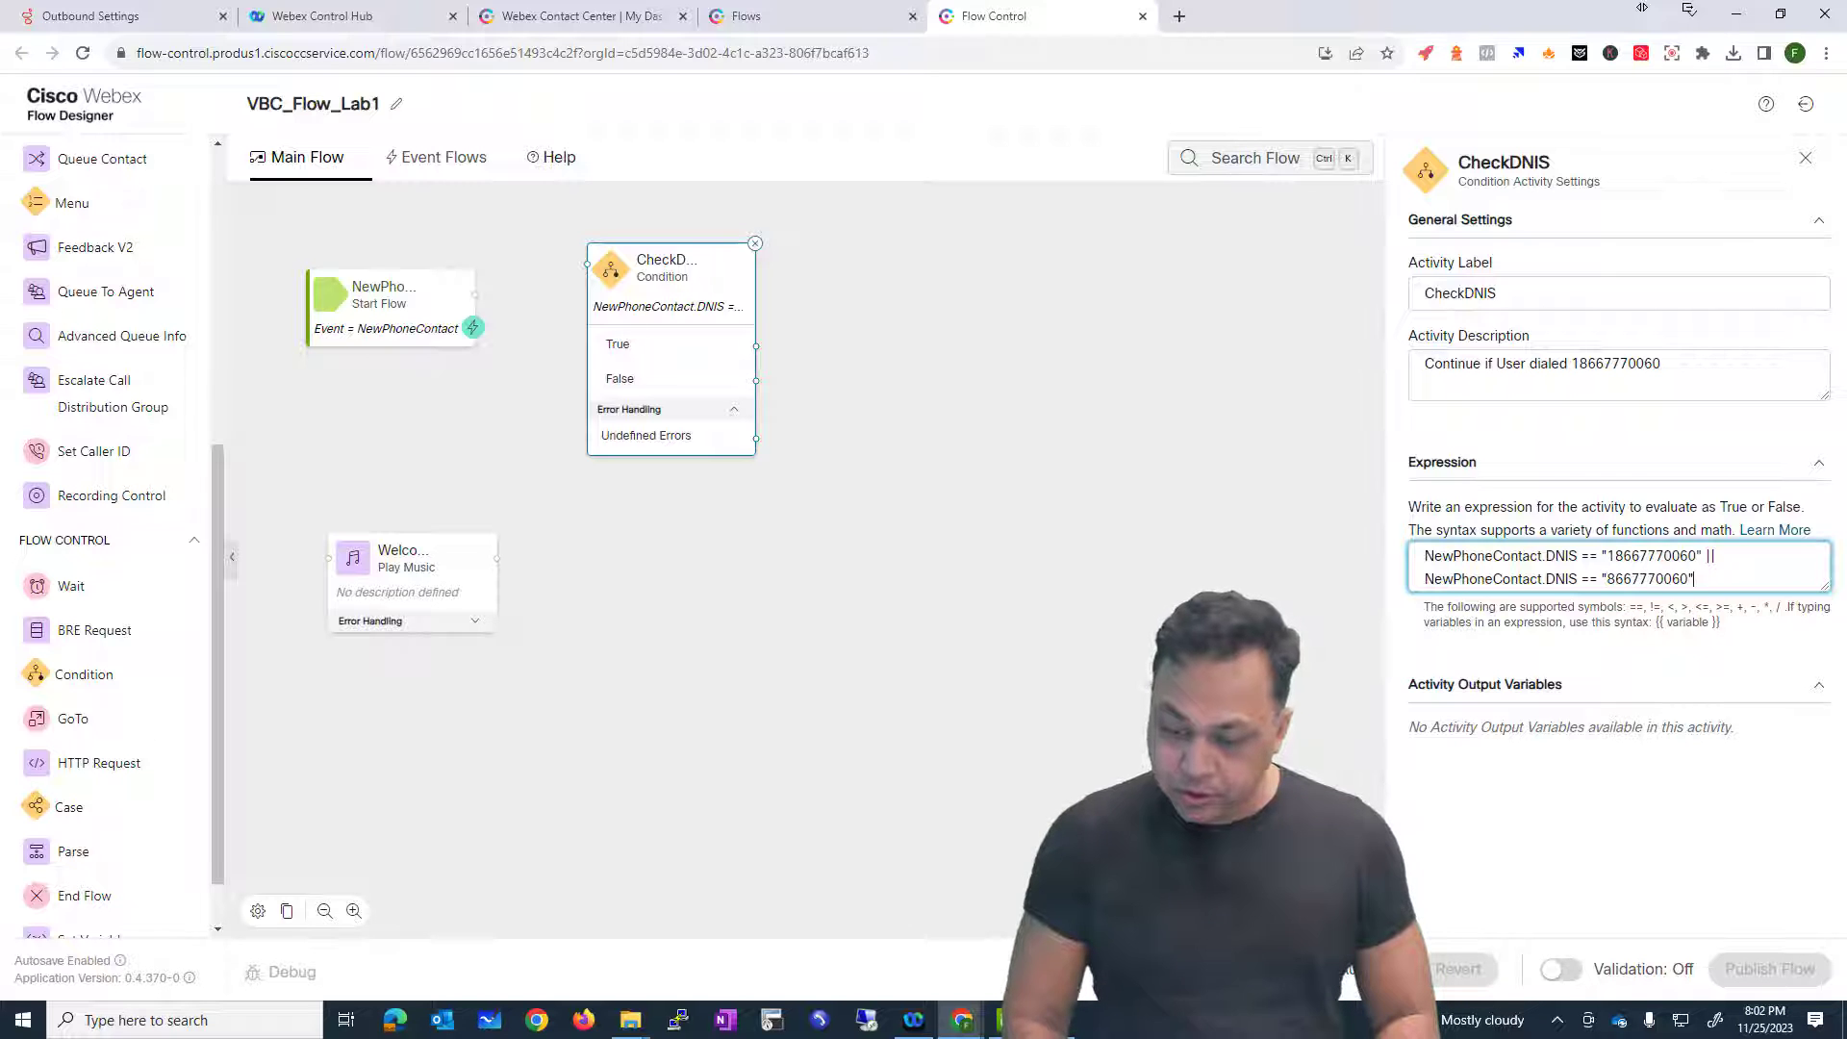
# Step: Add a third || alternative comparing NewPhoneContact.DNIS with the full phone number prefixed by +
pyautogui.write('||')
pyautogui.hotkey('ctrl', 'v')
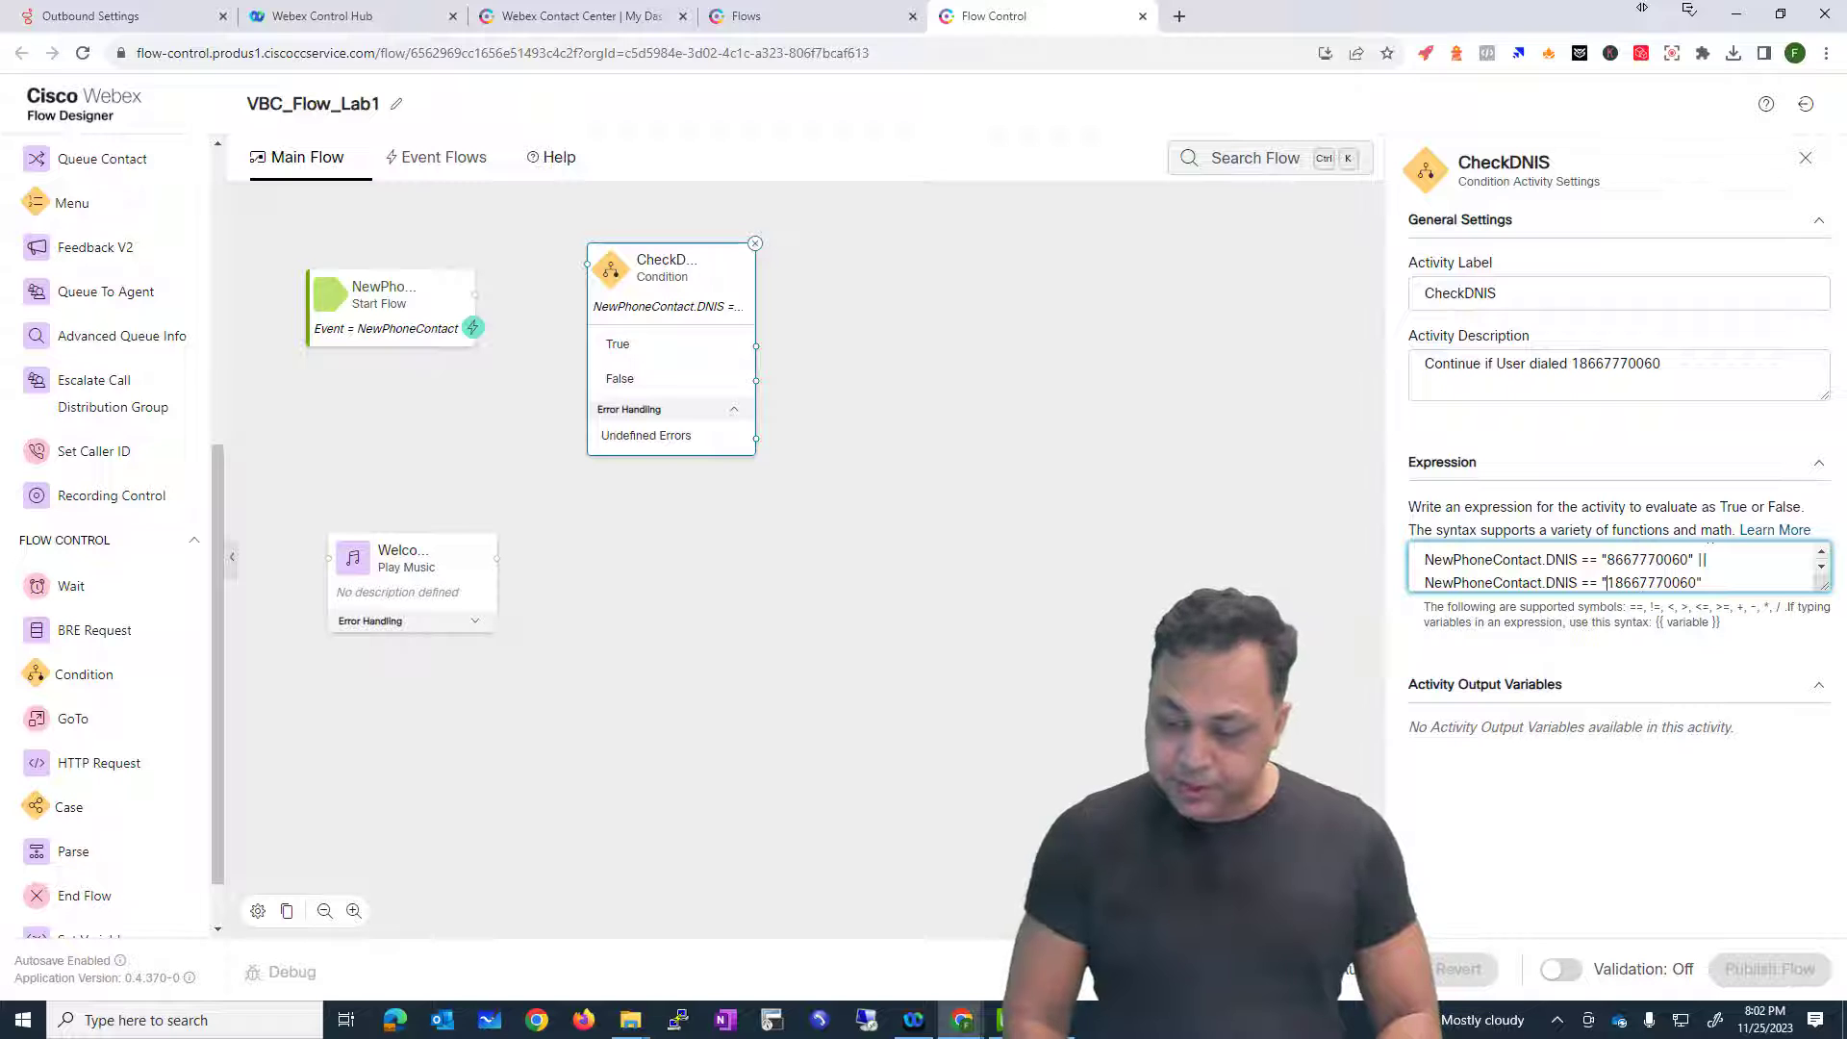
pyautogui.write('+')
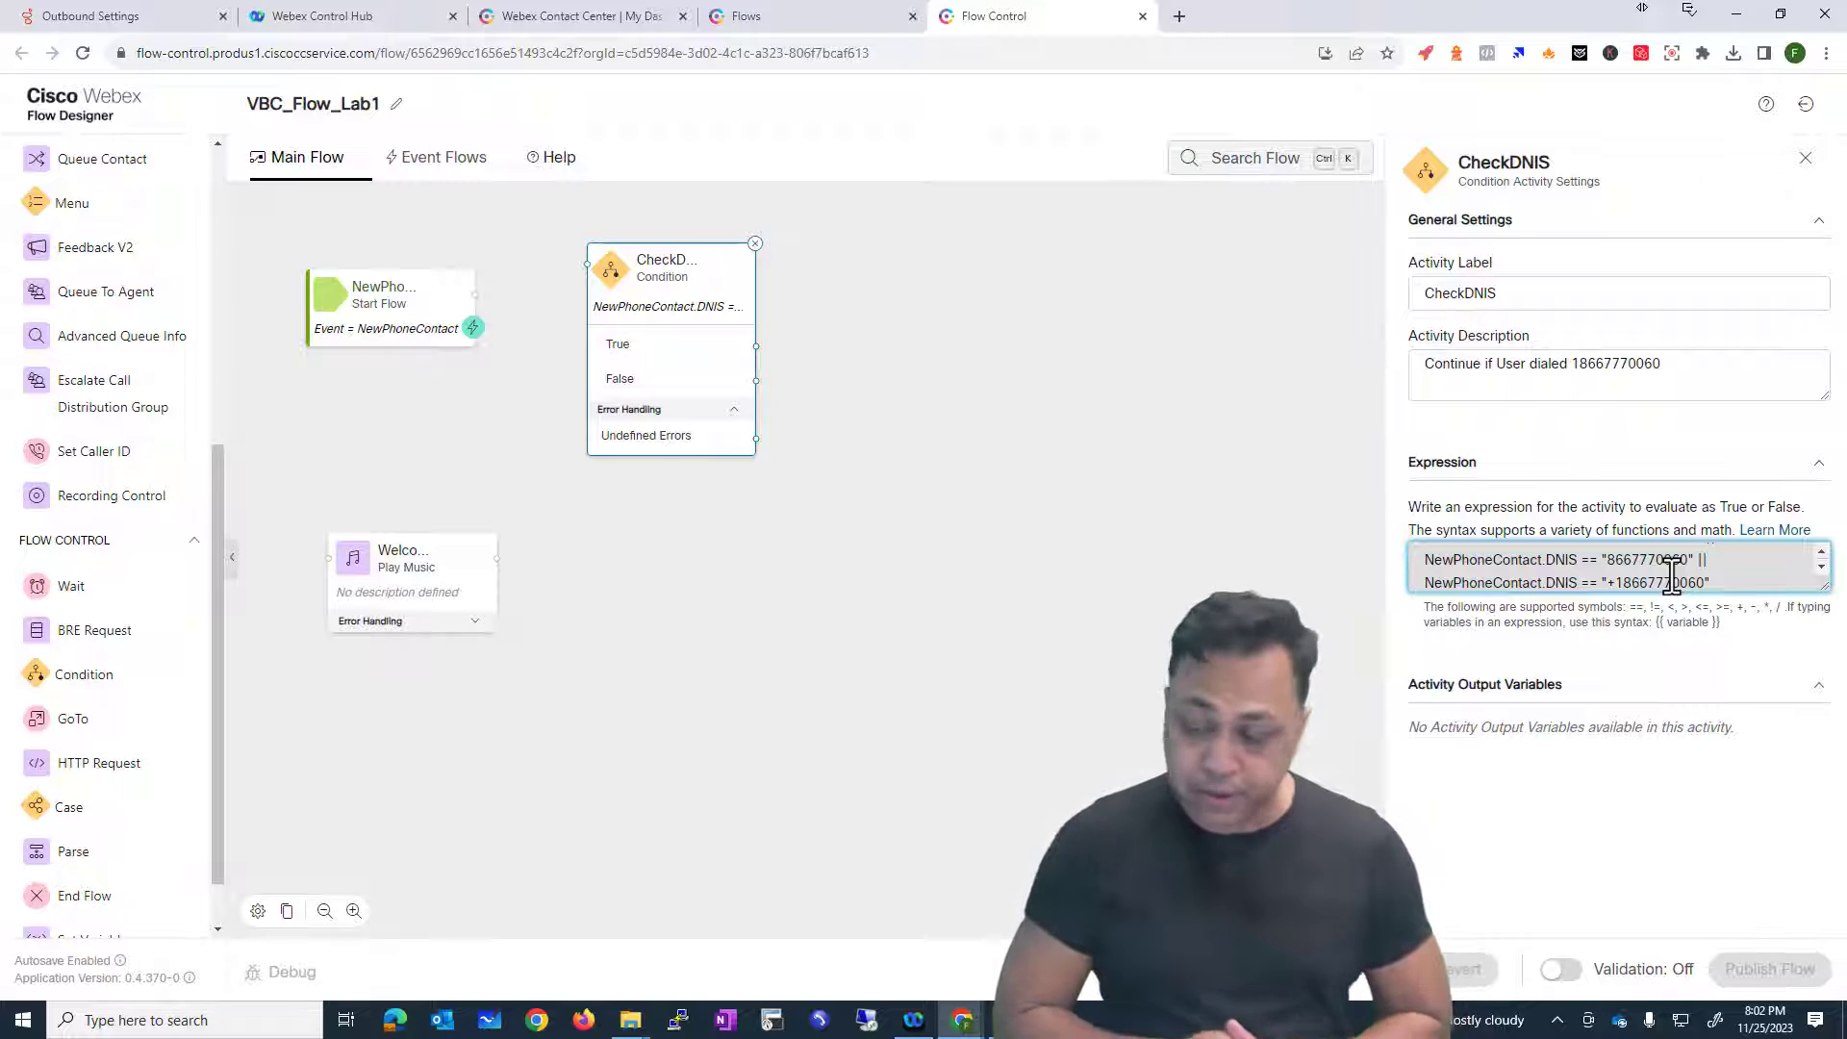
pyautogui.click(1507, 759)
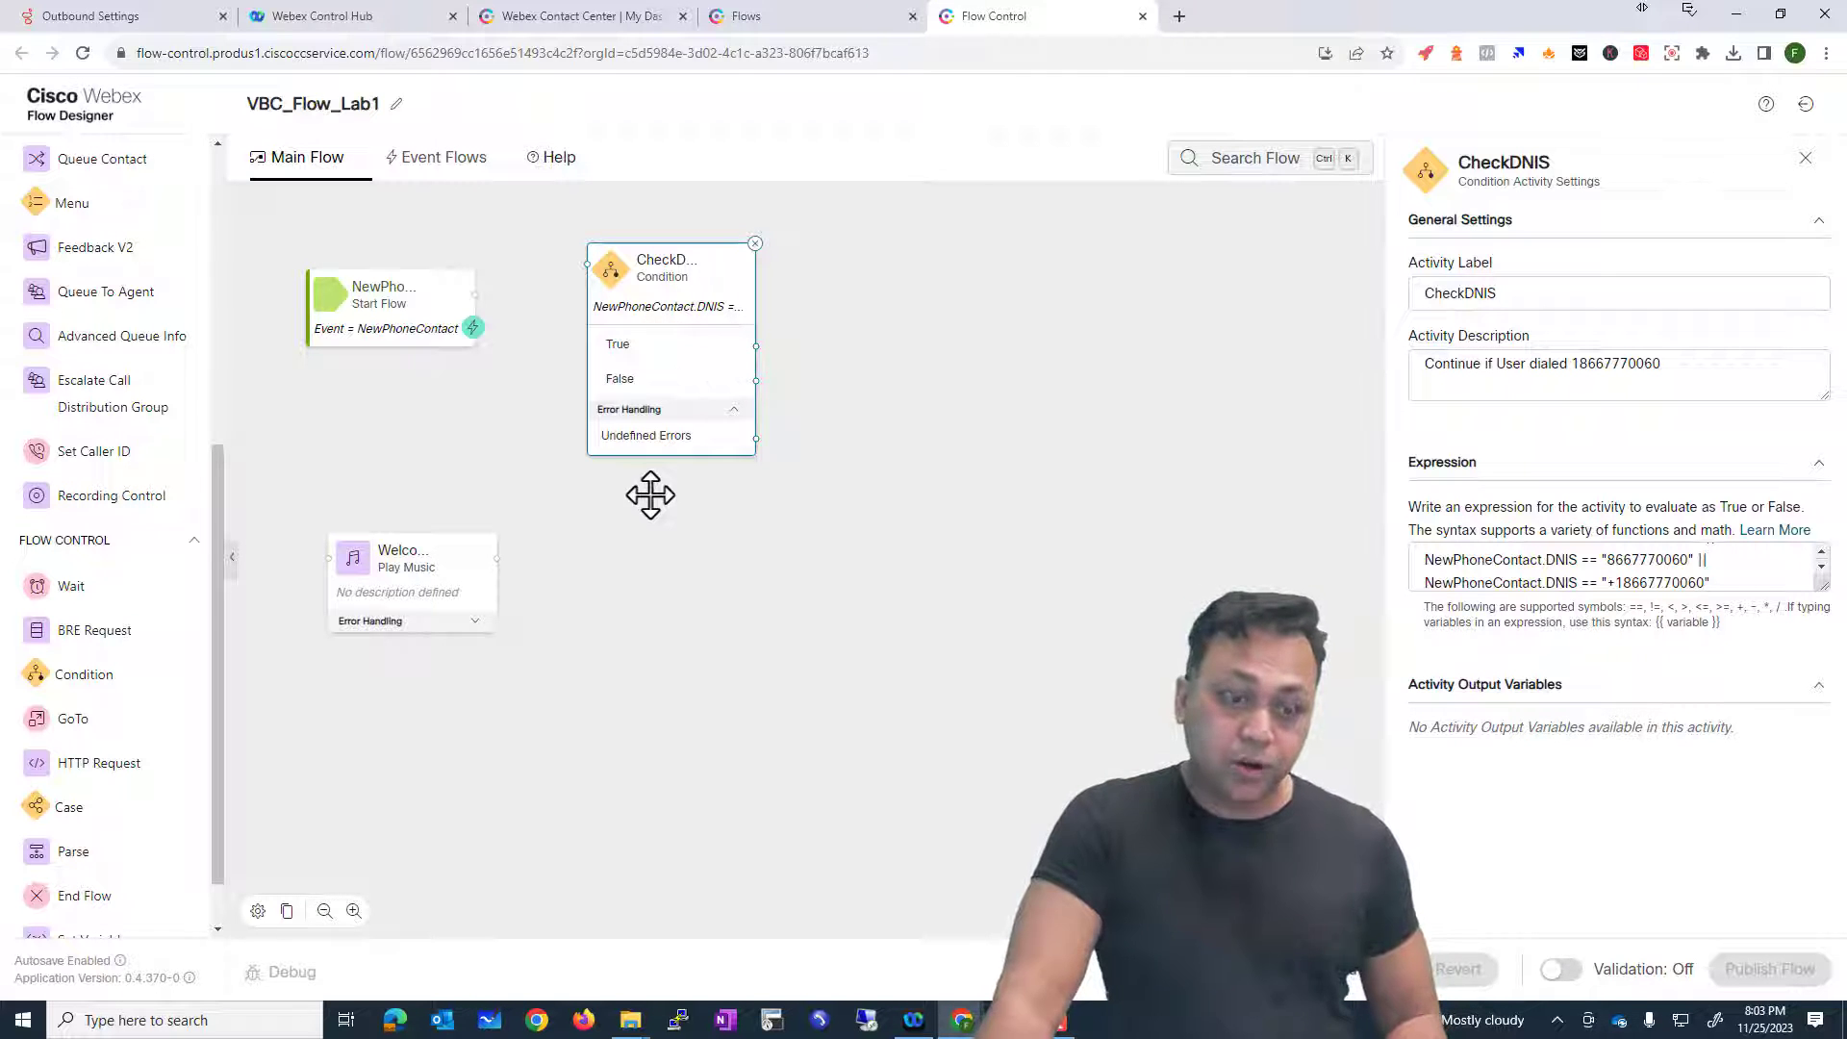
# Step: Add an End Flow activity beyond CheckDNIS and connect the condition's False output to it
pyautogui.scroll(-1, 208, 742)
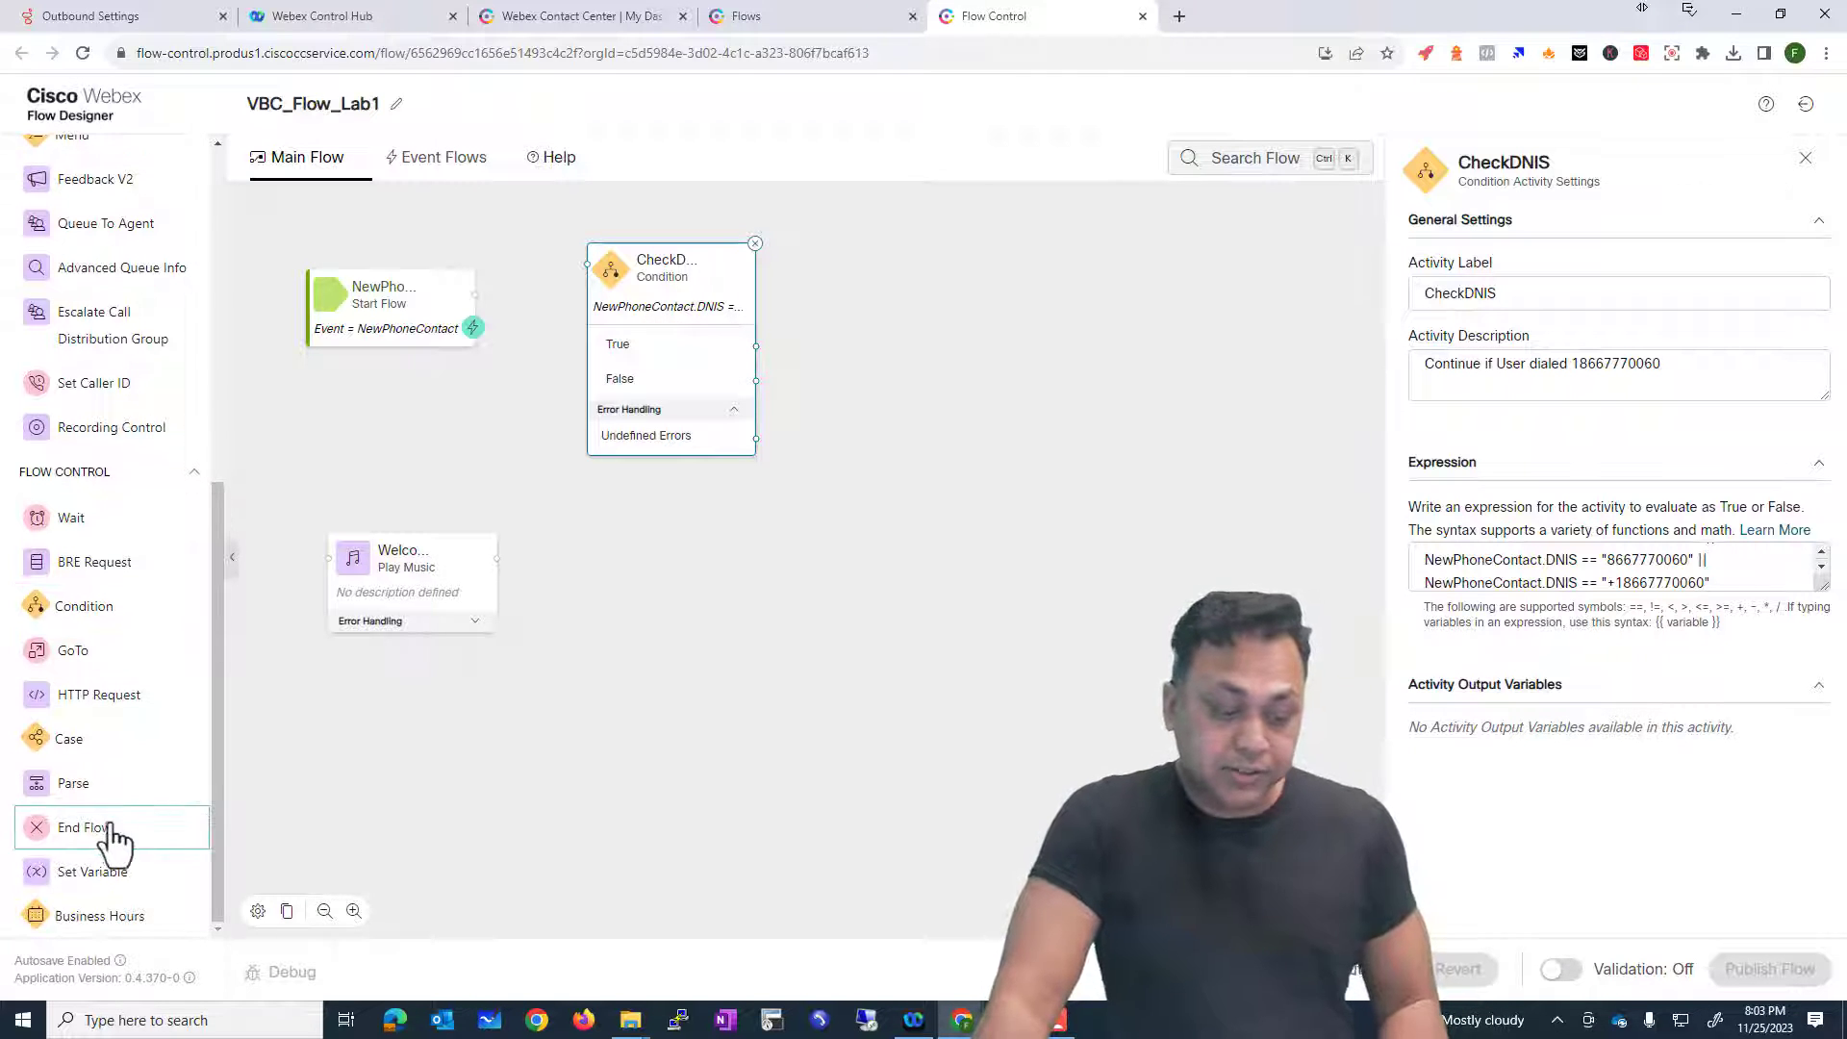
pyautogui.moveTo(114, 833); pyautogui.dragTo(1205, 407)
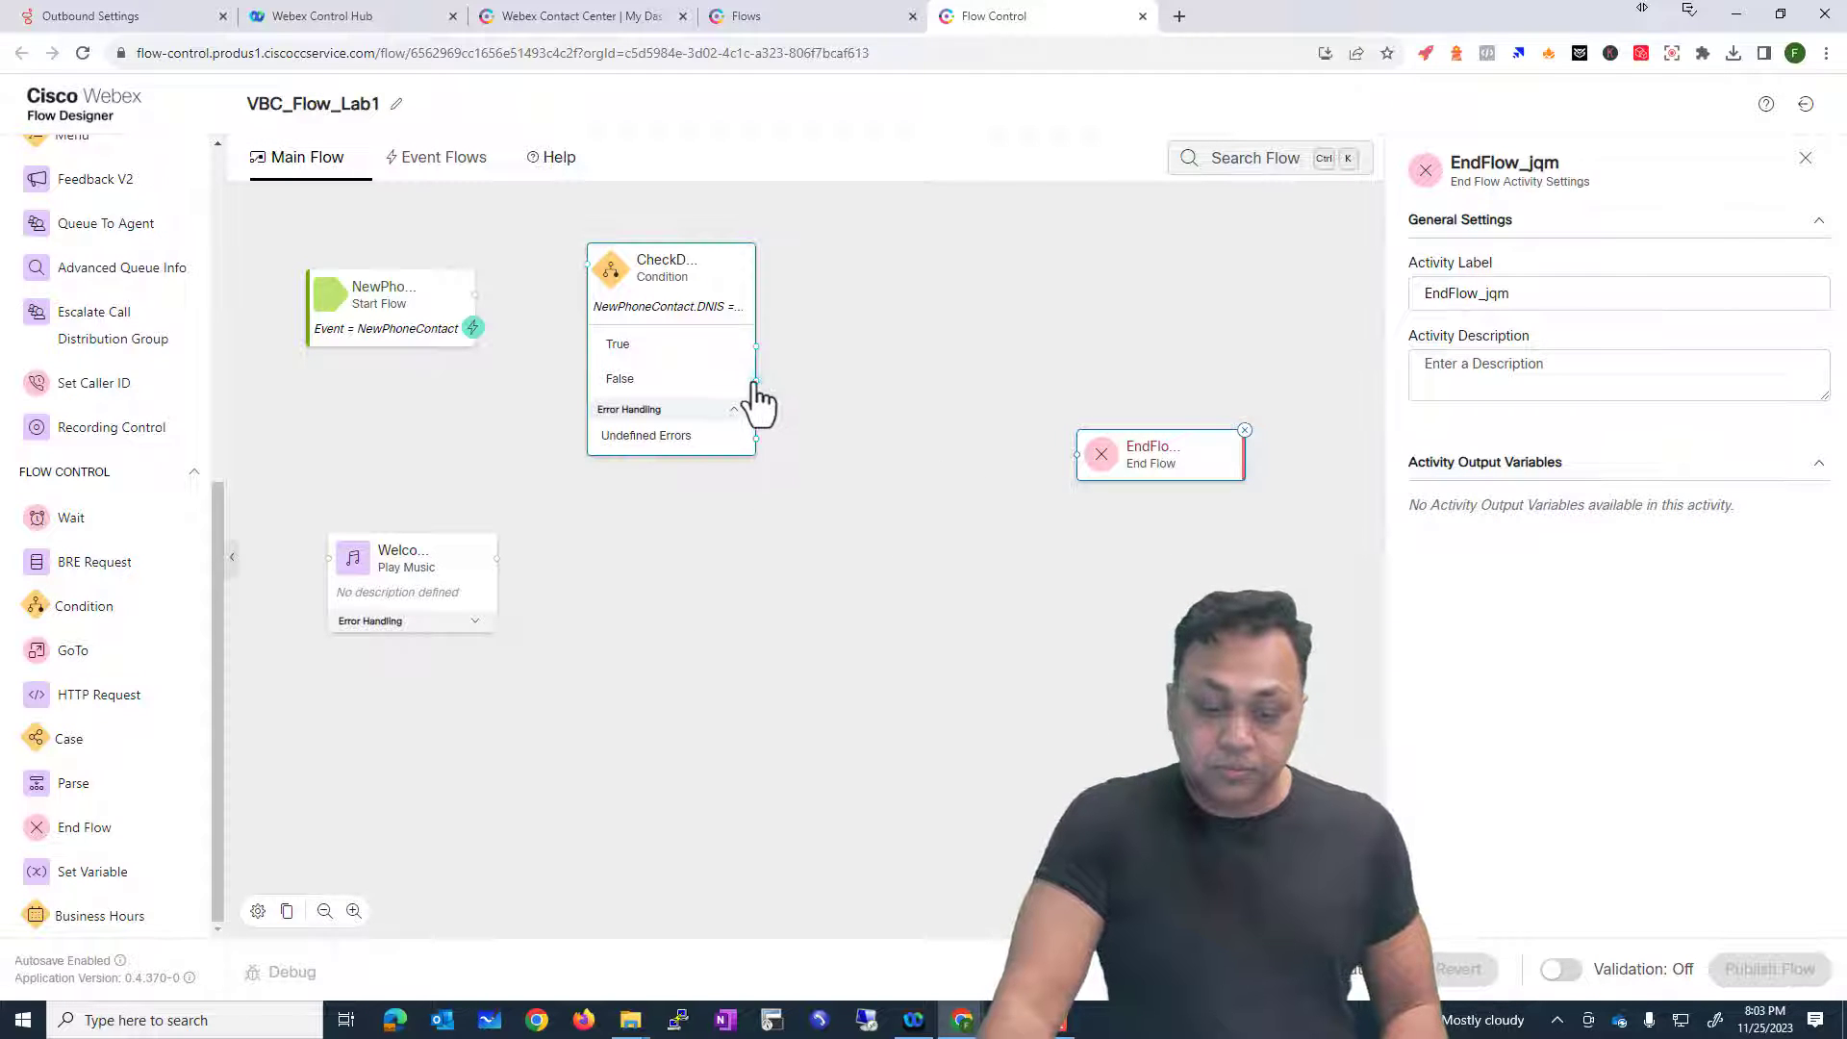
pyautogui.moveTo(756, 383); pyautogui.dragTo(1089, 457)
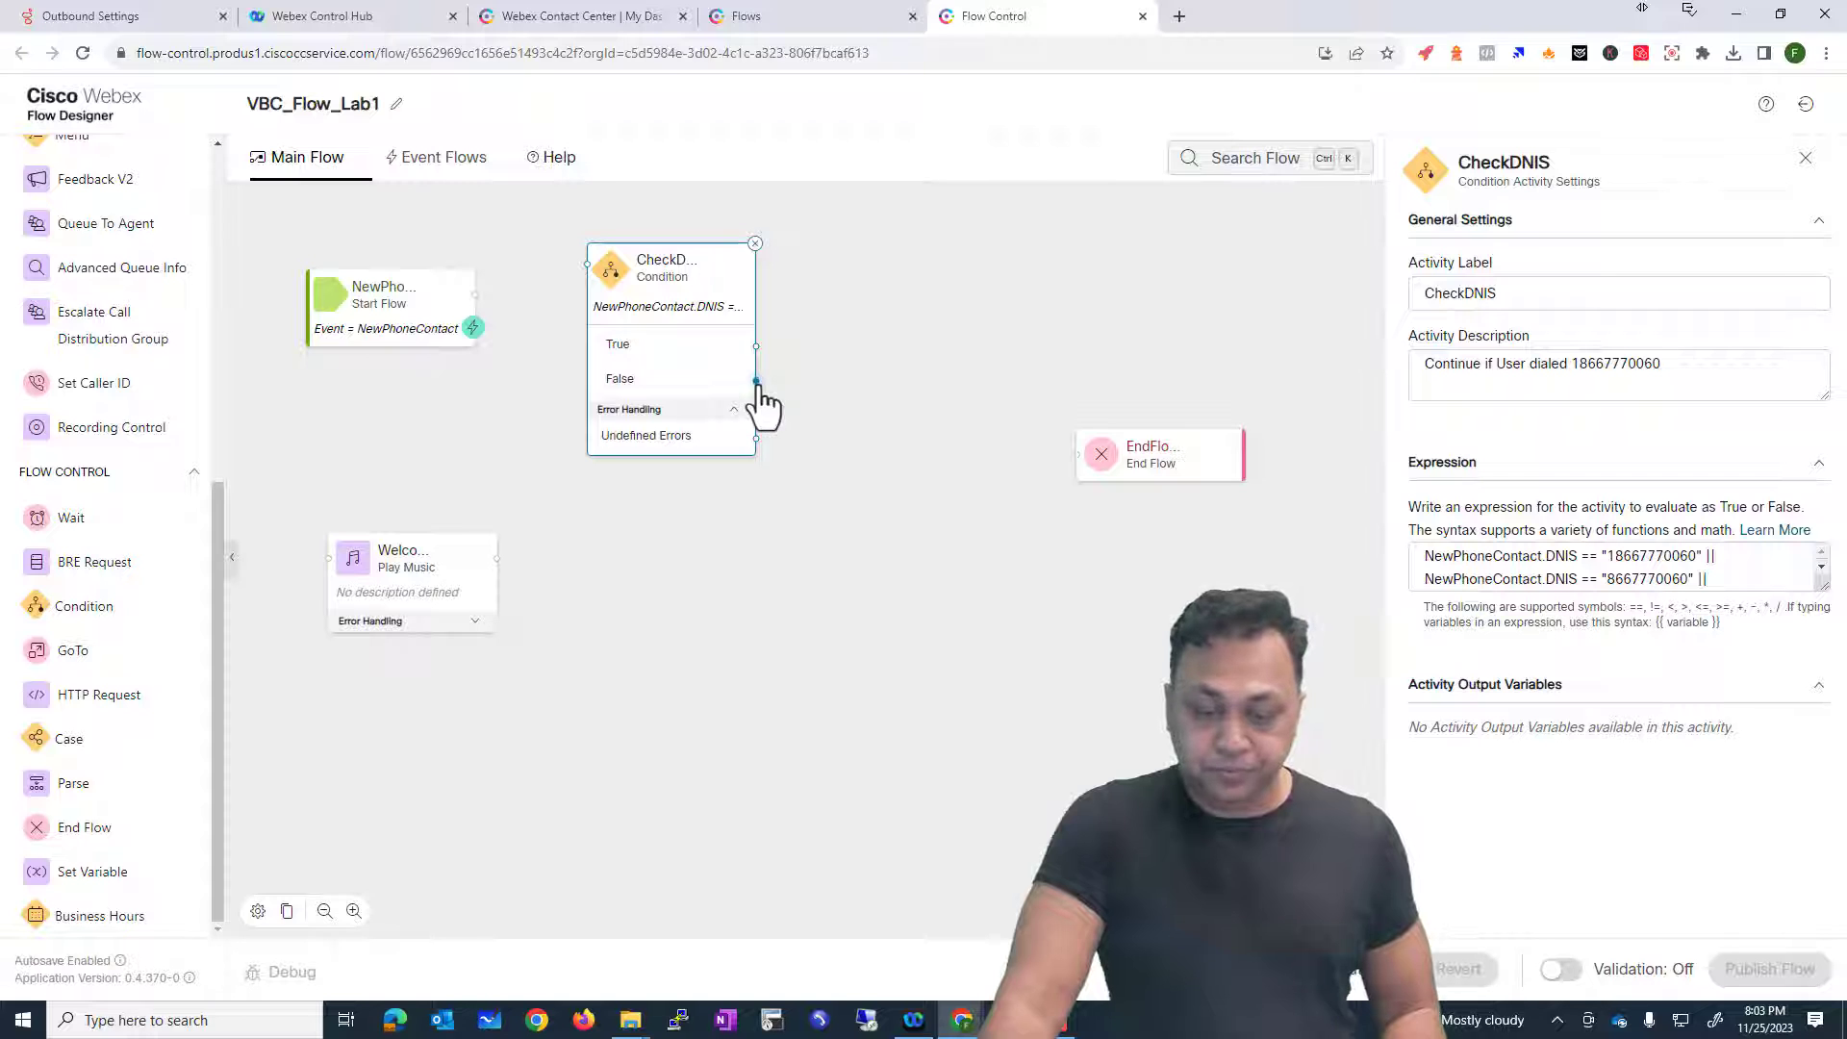
pyautogui.moveTo(758, 383); pyautogui.dragTo(1080, 474)
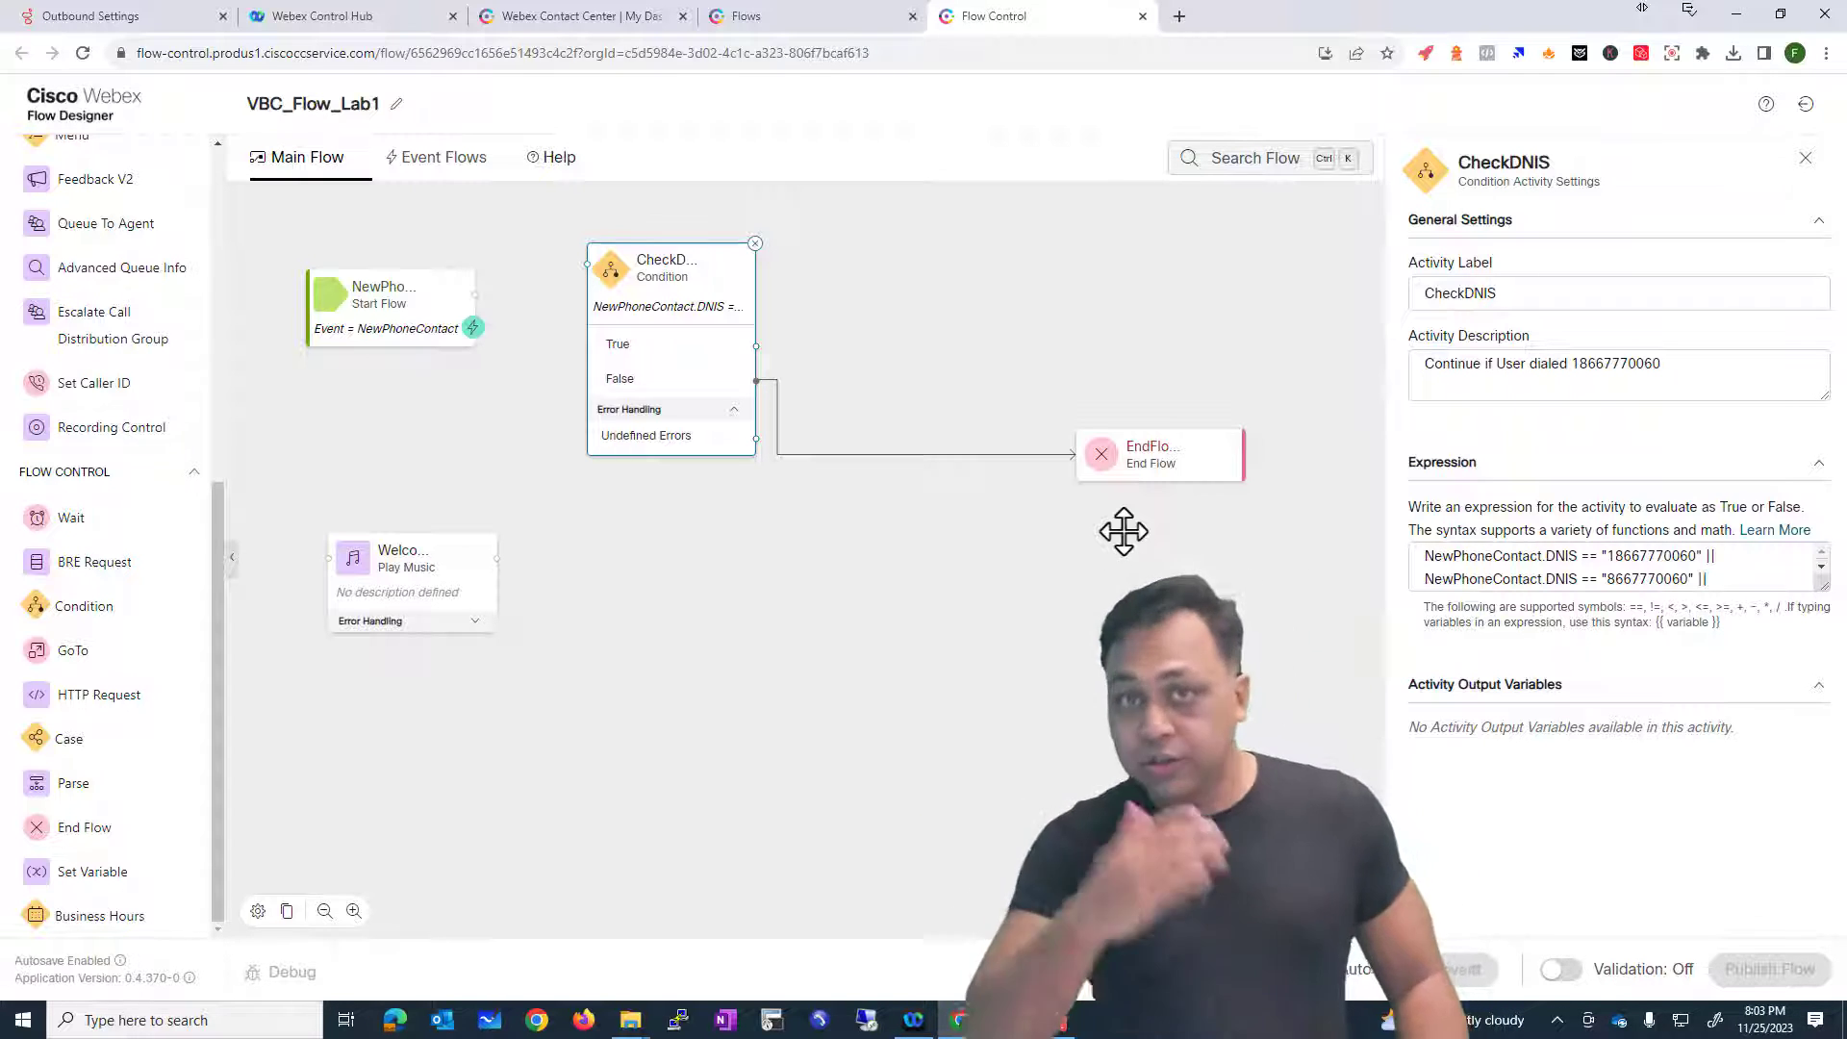
# Step: Move the WelcomeMessage activity beyond CheckDNIS, above the End Flow activity, and connect the condition's True output to it
pyautogui.moveTo(452, 569); pyautogui.dragTo(500, 529)
pyautogui.moveTo(622, 465); pyautogui.dragTo(985, 256)
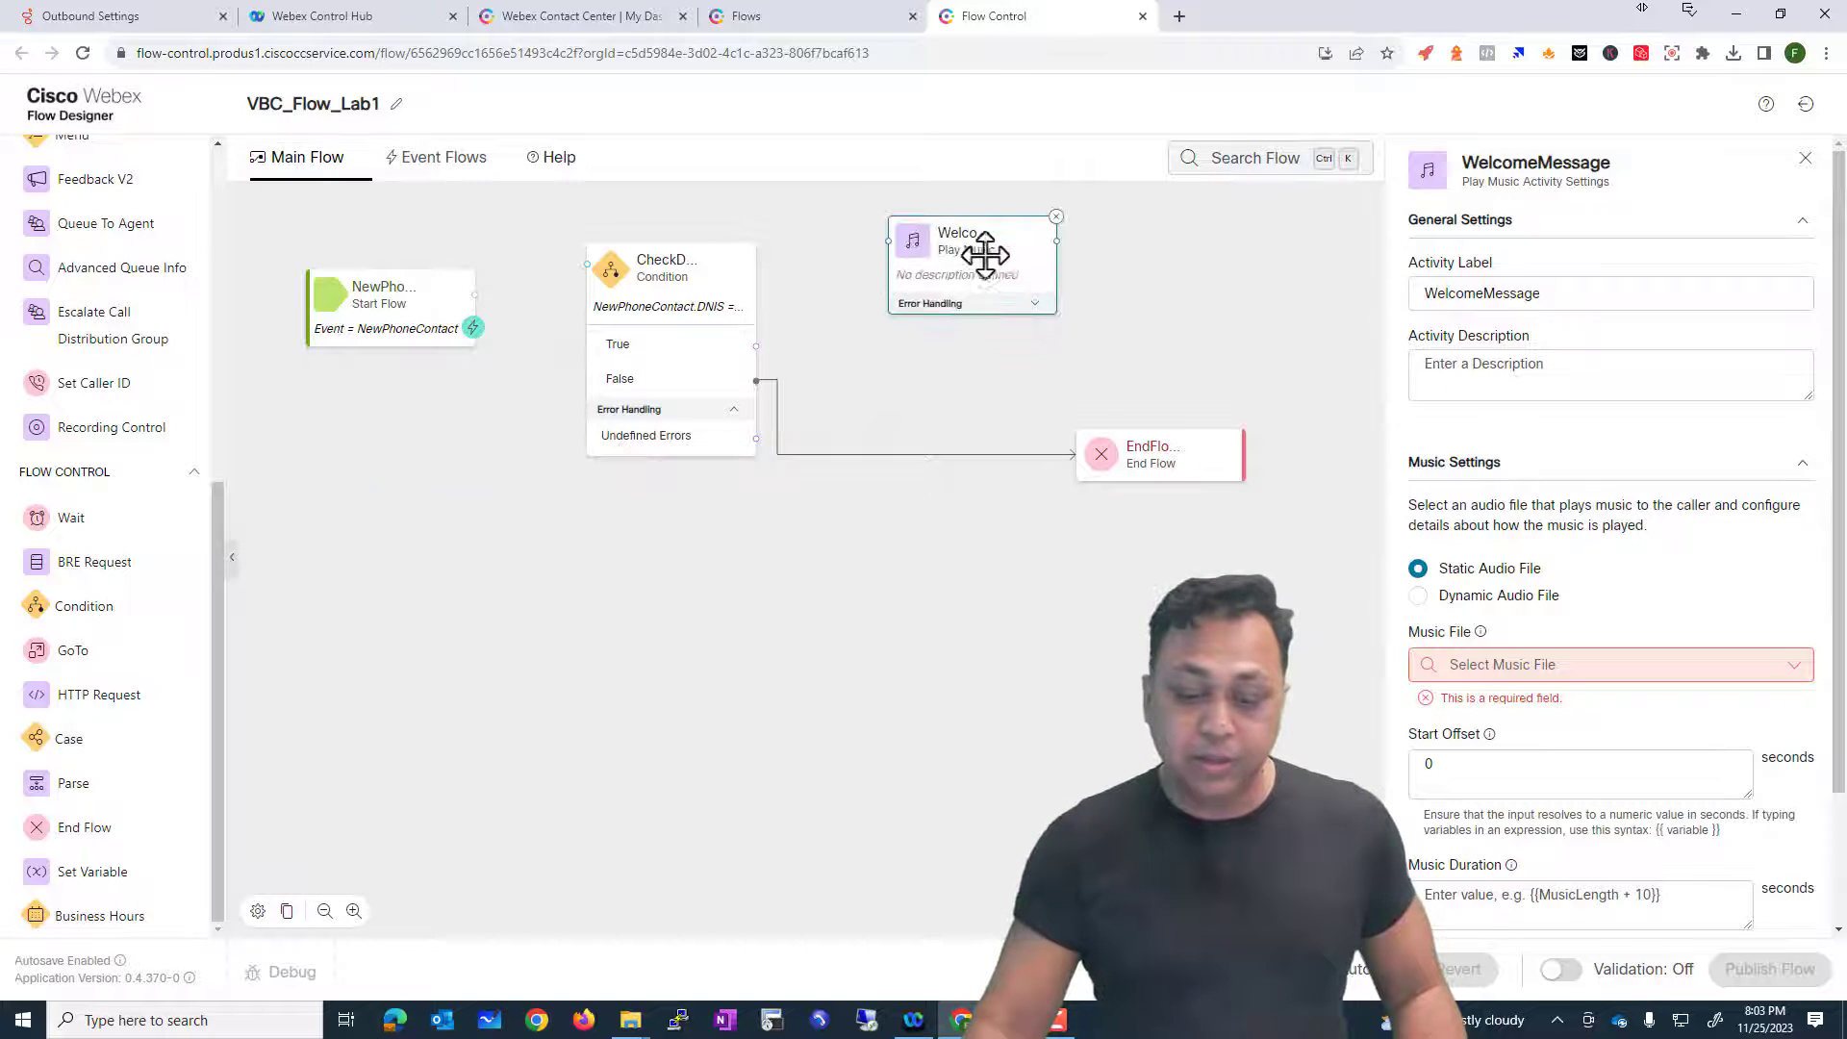
pyautogui.moveTo(755, 346); pyautogui.dragTo(937, 240)
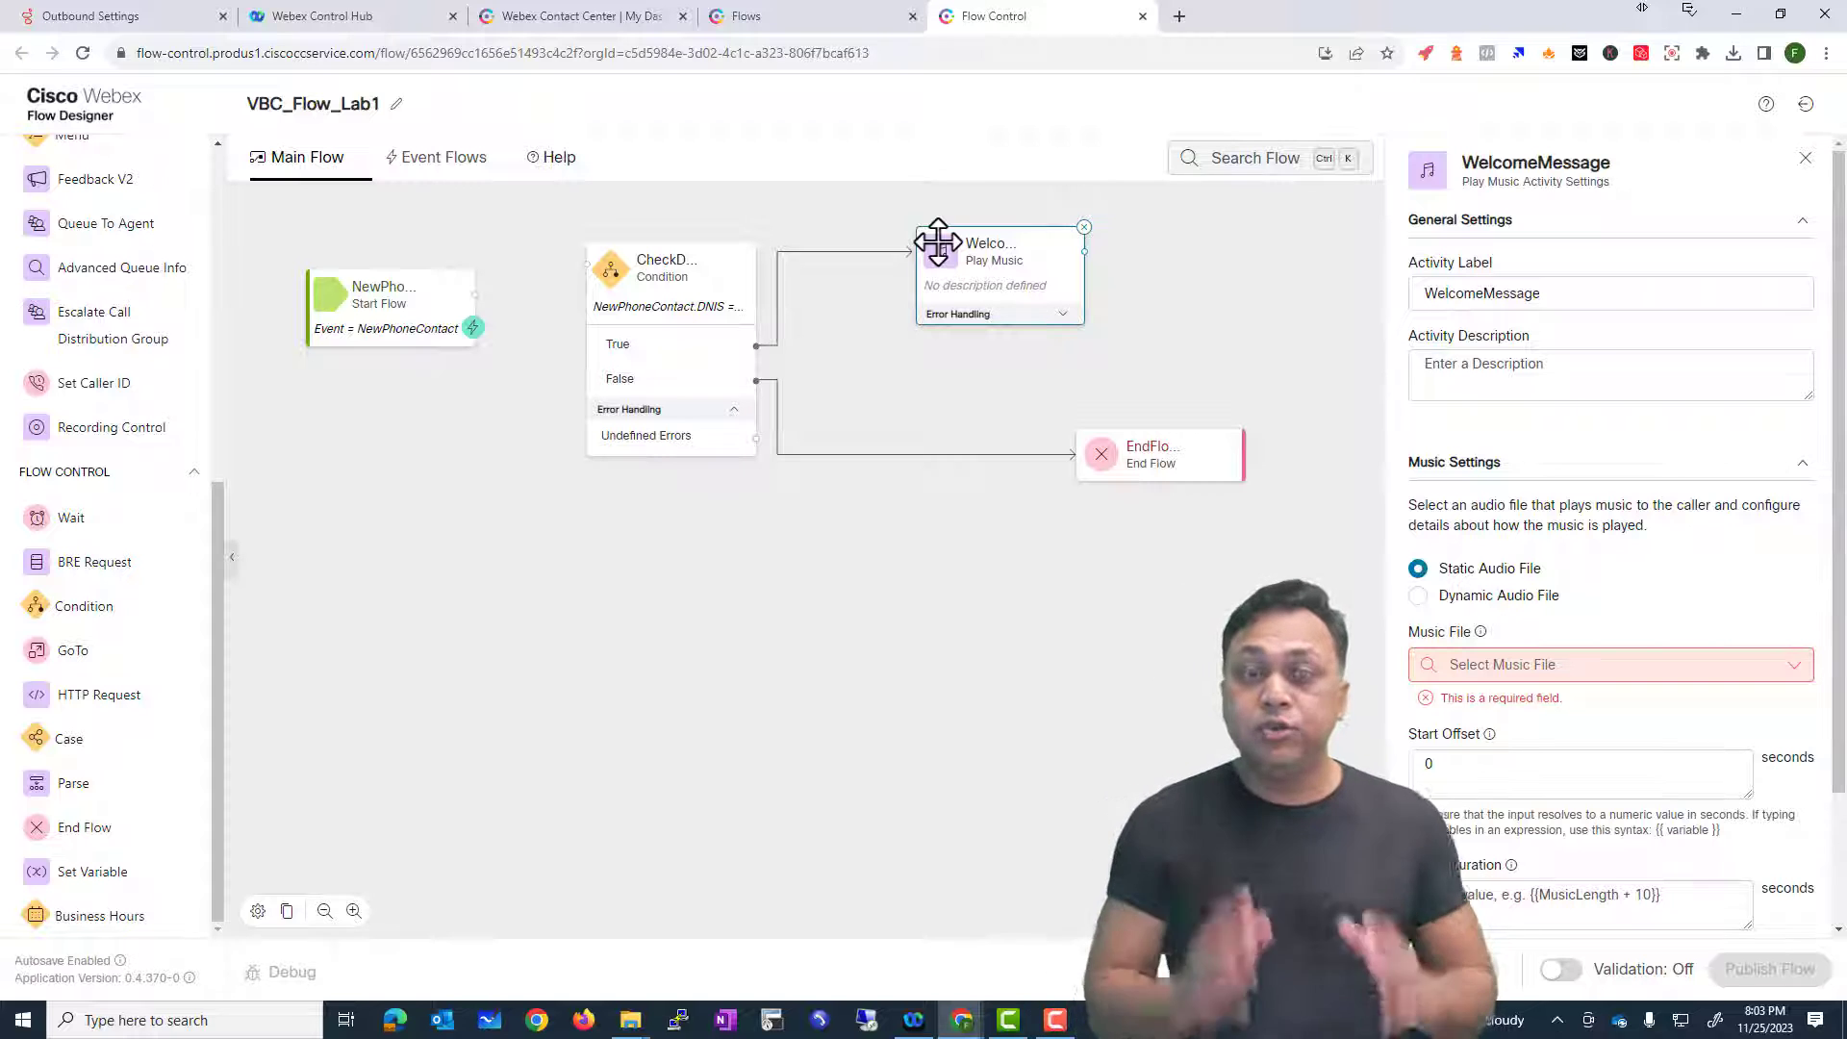
# Step: Review the output variables of the NewPhoneContact start node and the WelcomeMessage, CheckDNIS and End Flow activities
pyautogui.click(414, 302)
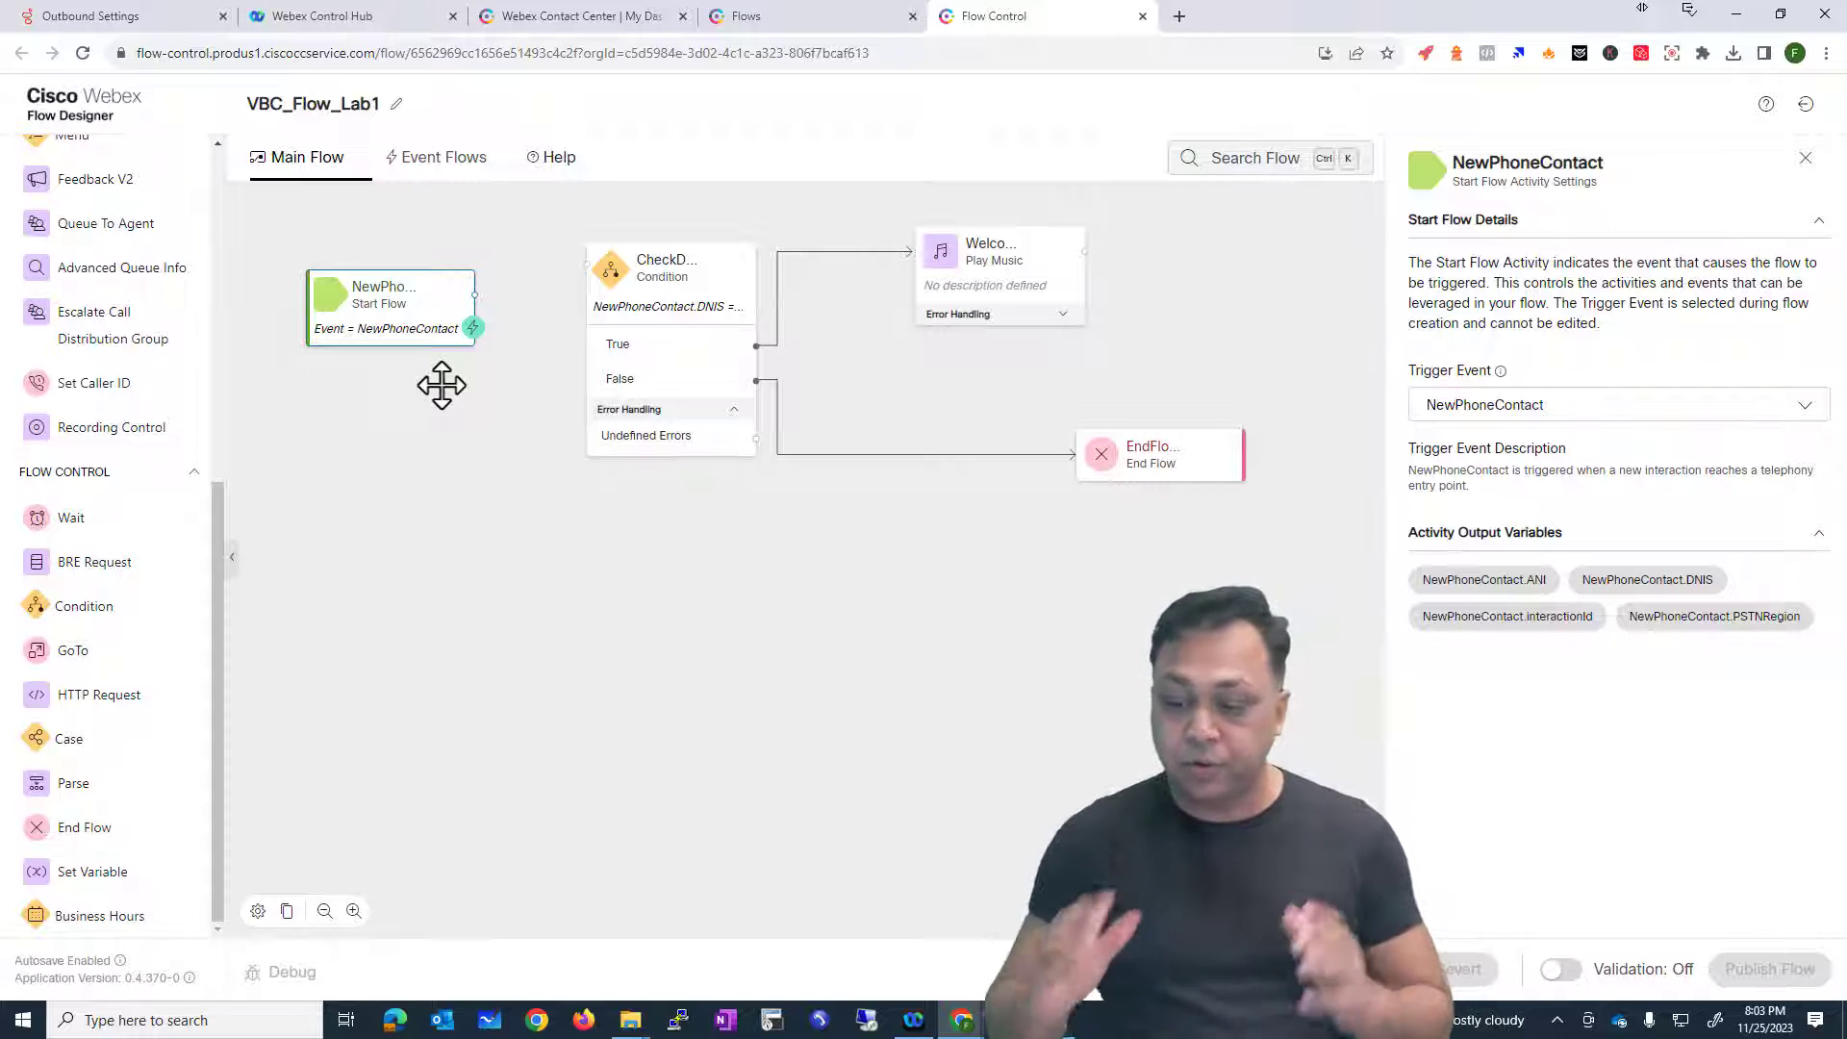
pyautogui.moveTo(1418, 554); pyautogui.dragTo(1372, 548)
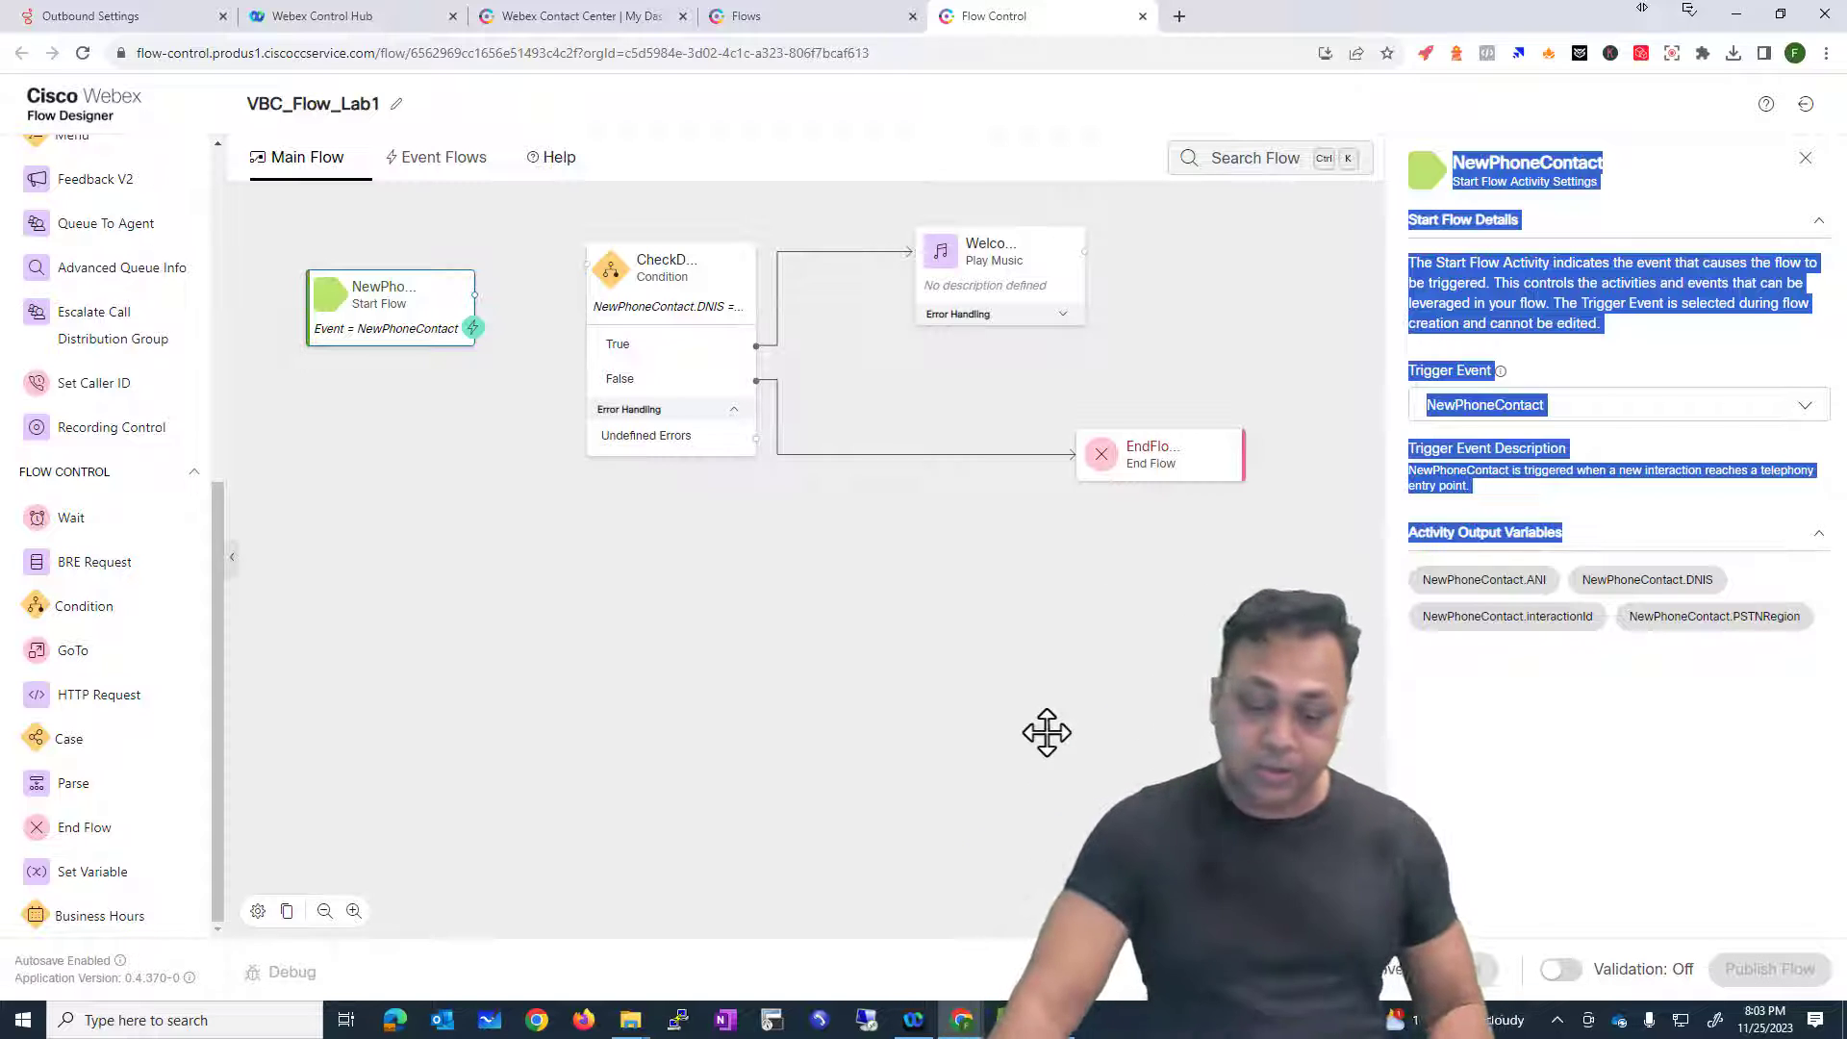
pyautogui.click(995, 694)
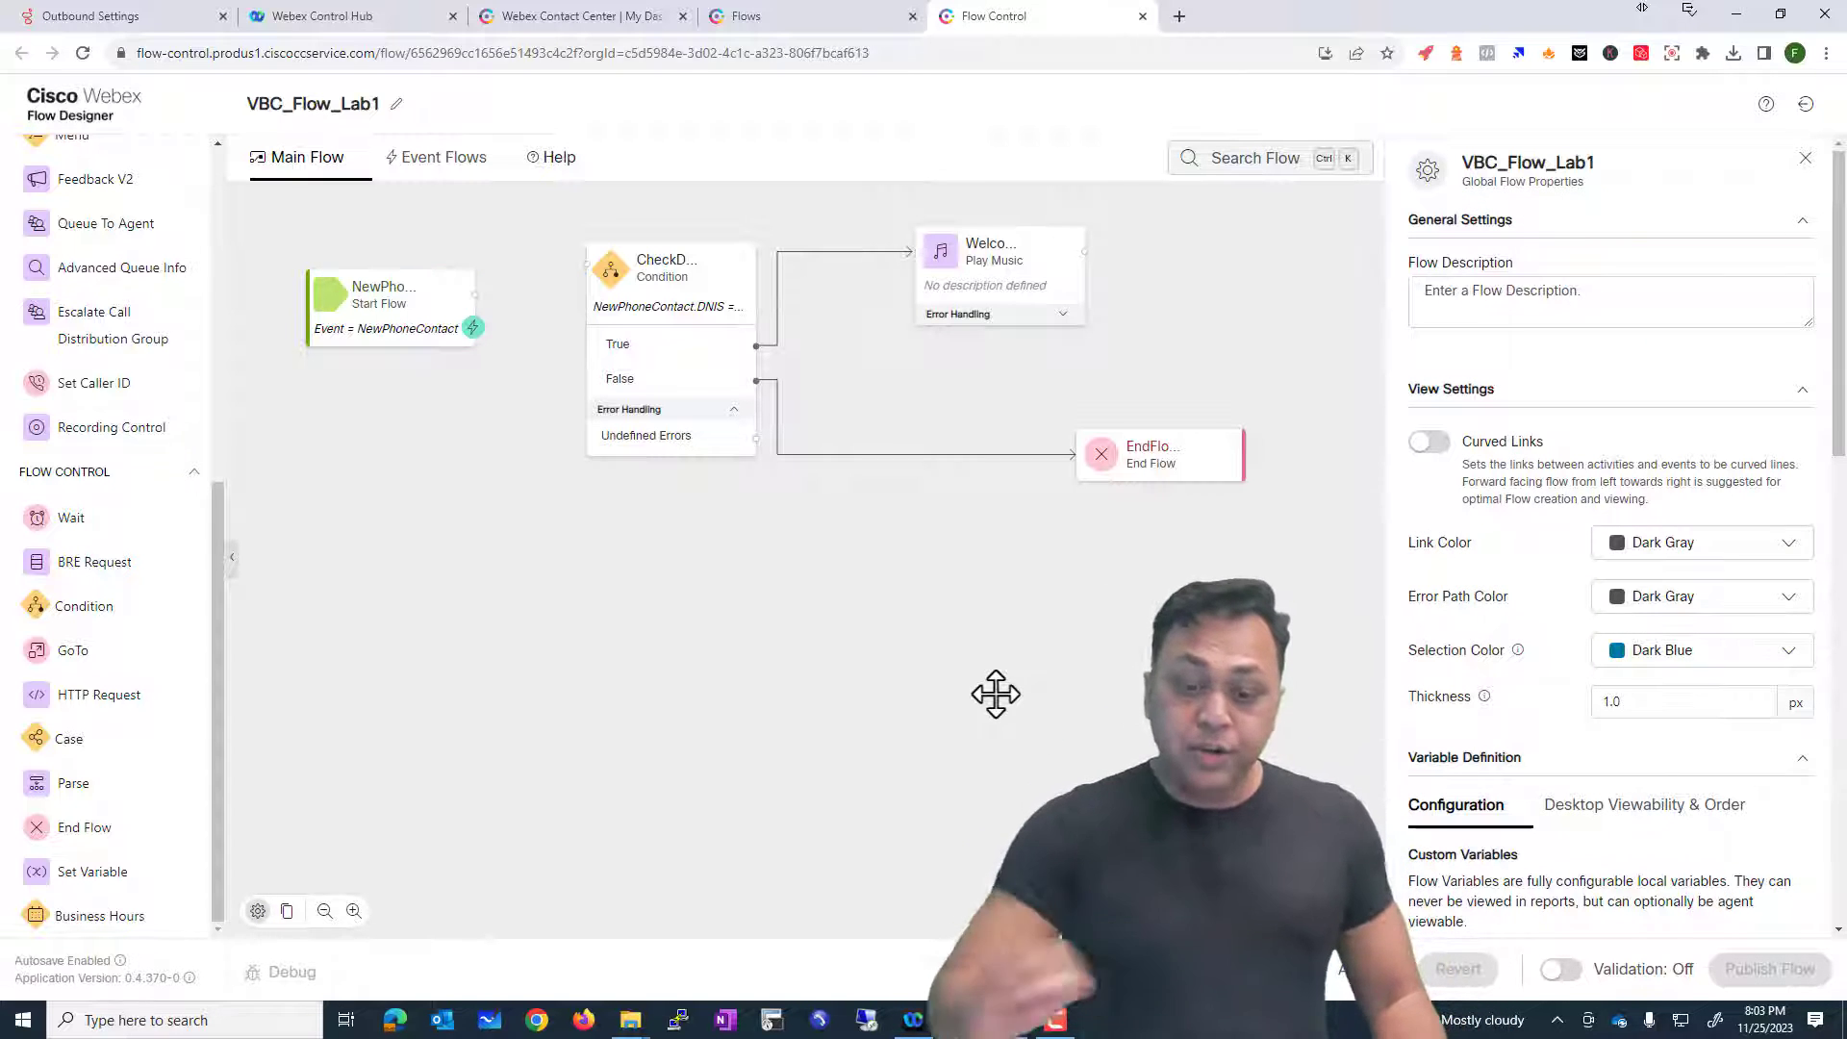
pyautogui.click(1050, 317)
pyautogui.scroll(-2, 1641, 754)
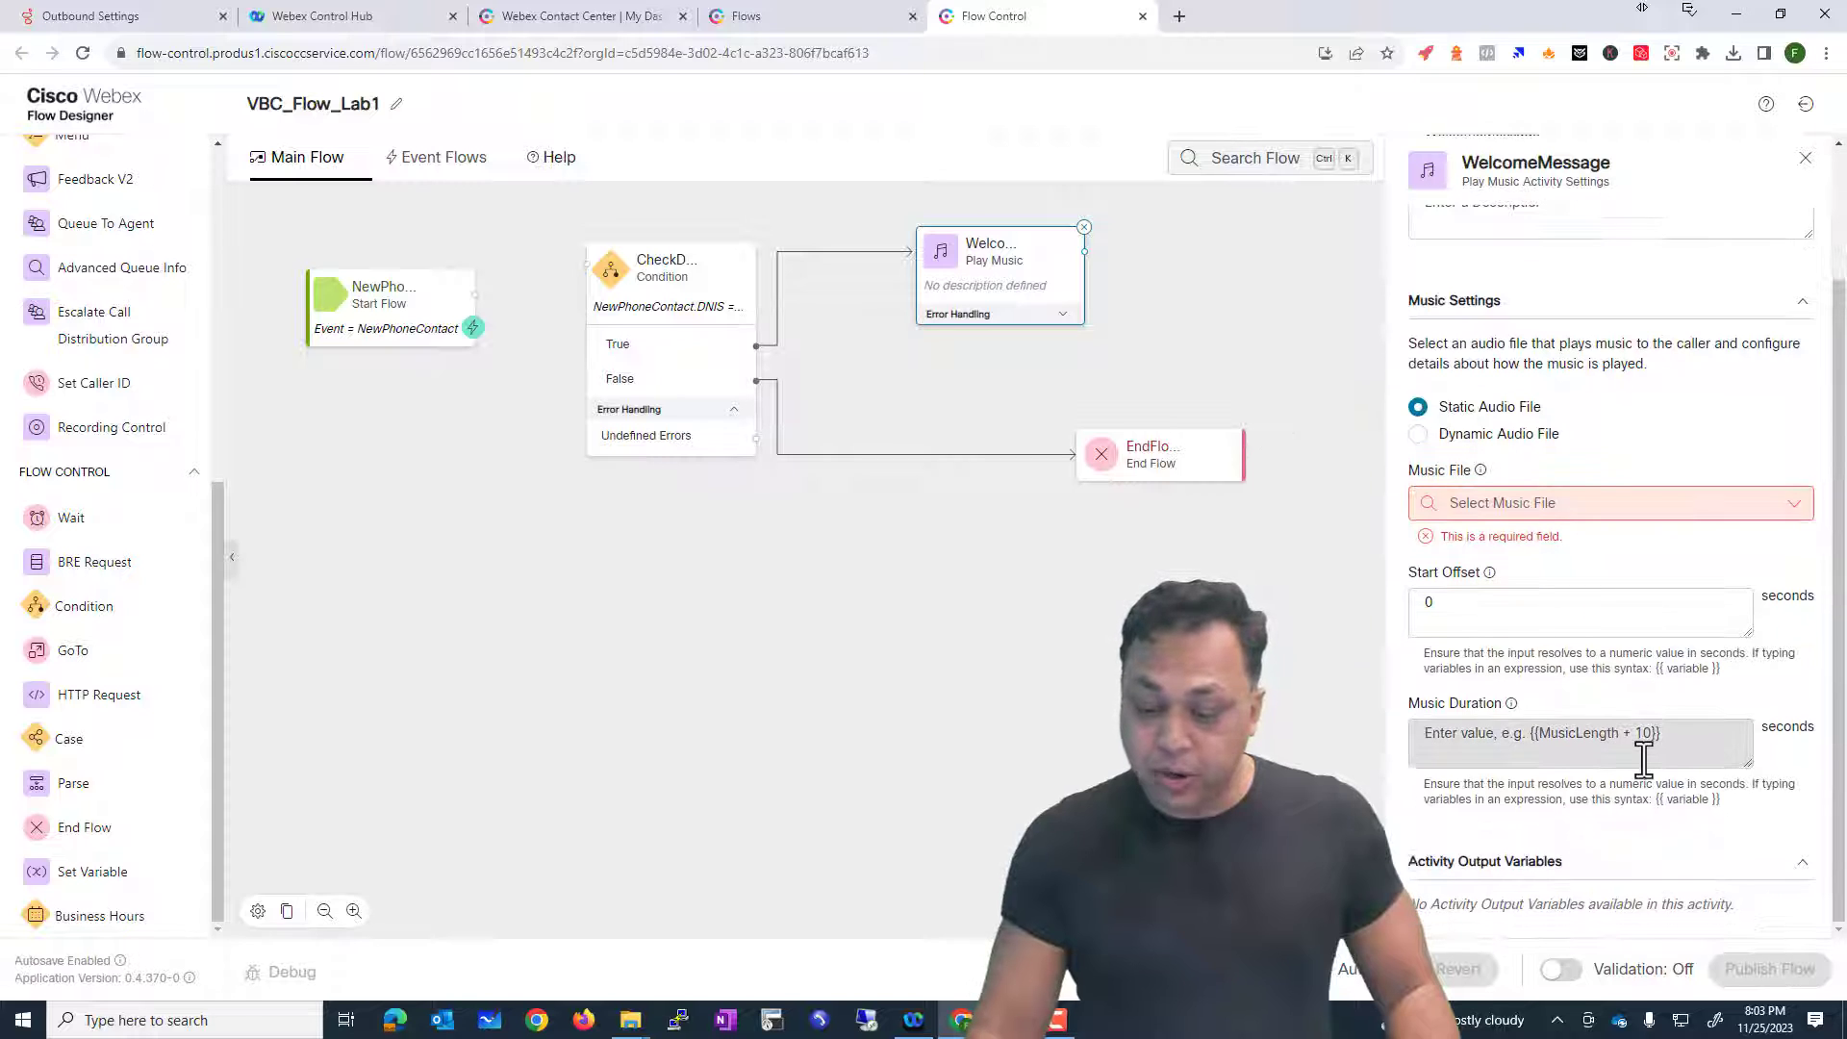
pyautogui.moveTo(1394, 862); pyautogui.dragTo(1604, 870)
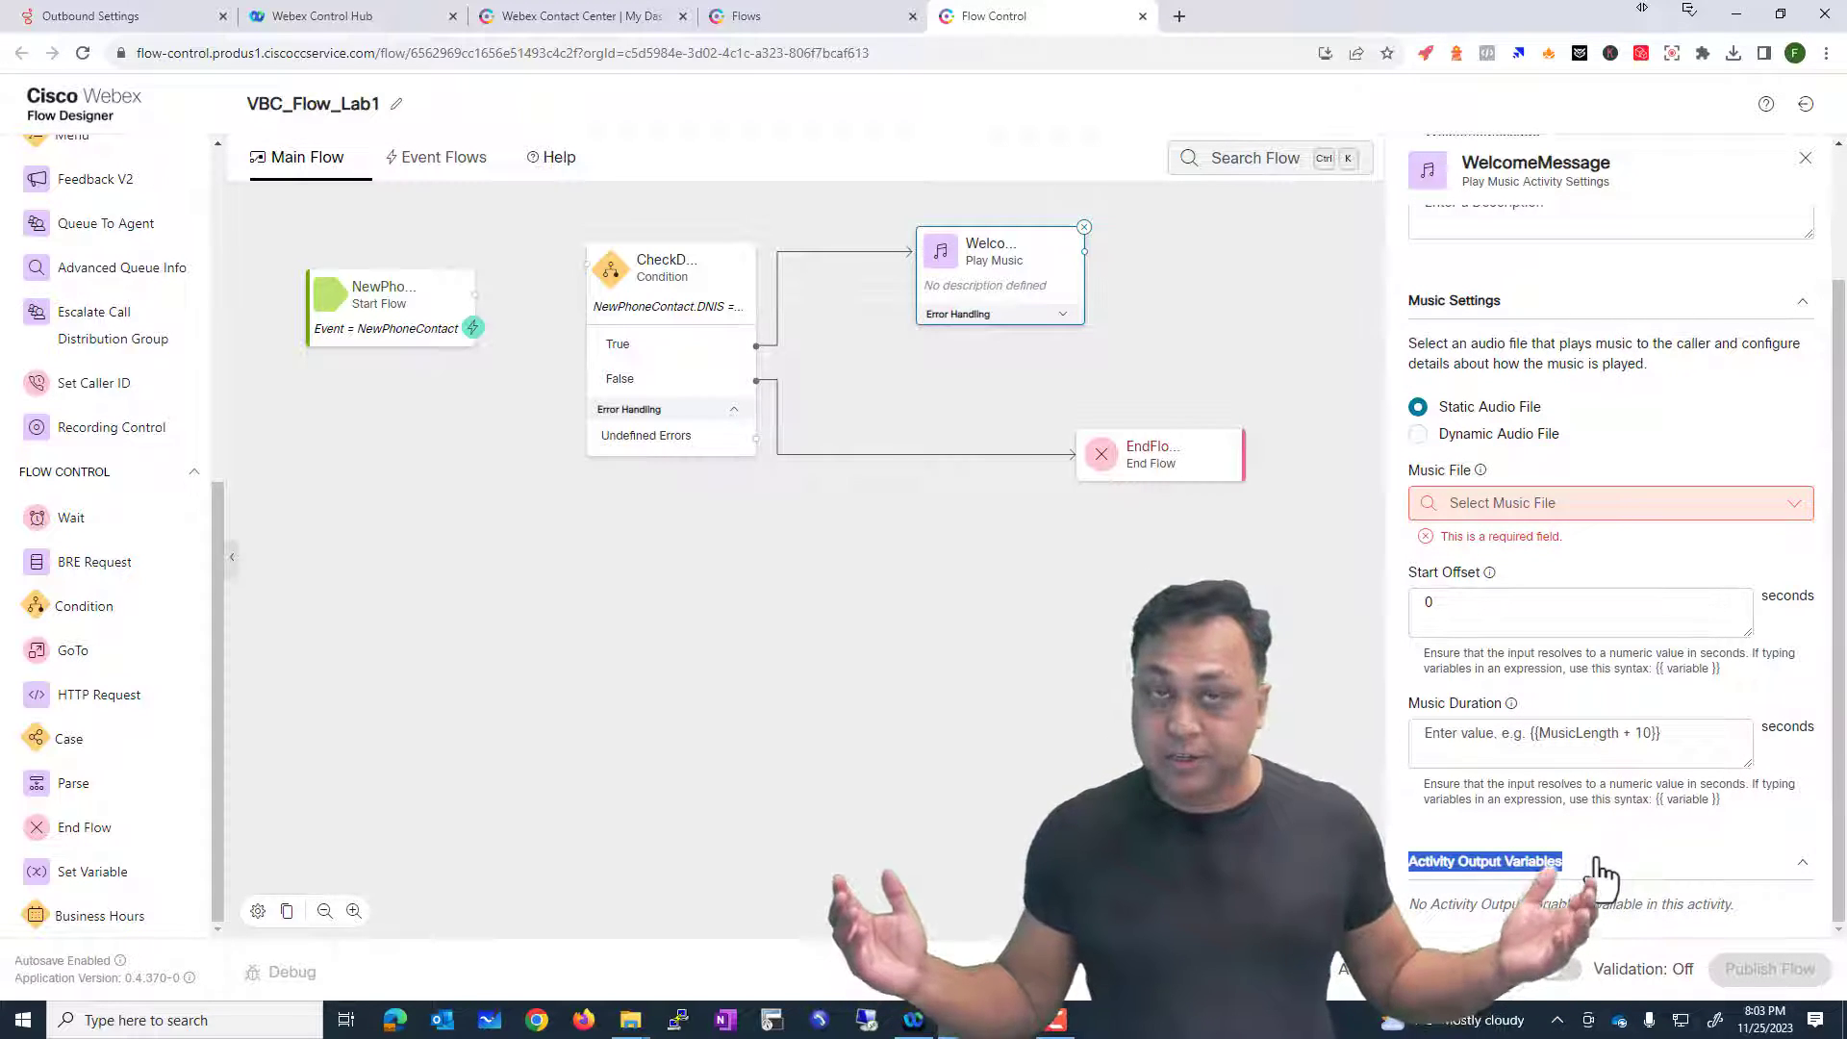
pyautogui.click(690, 315)
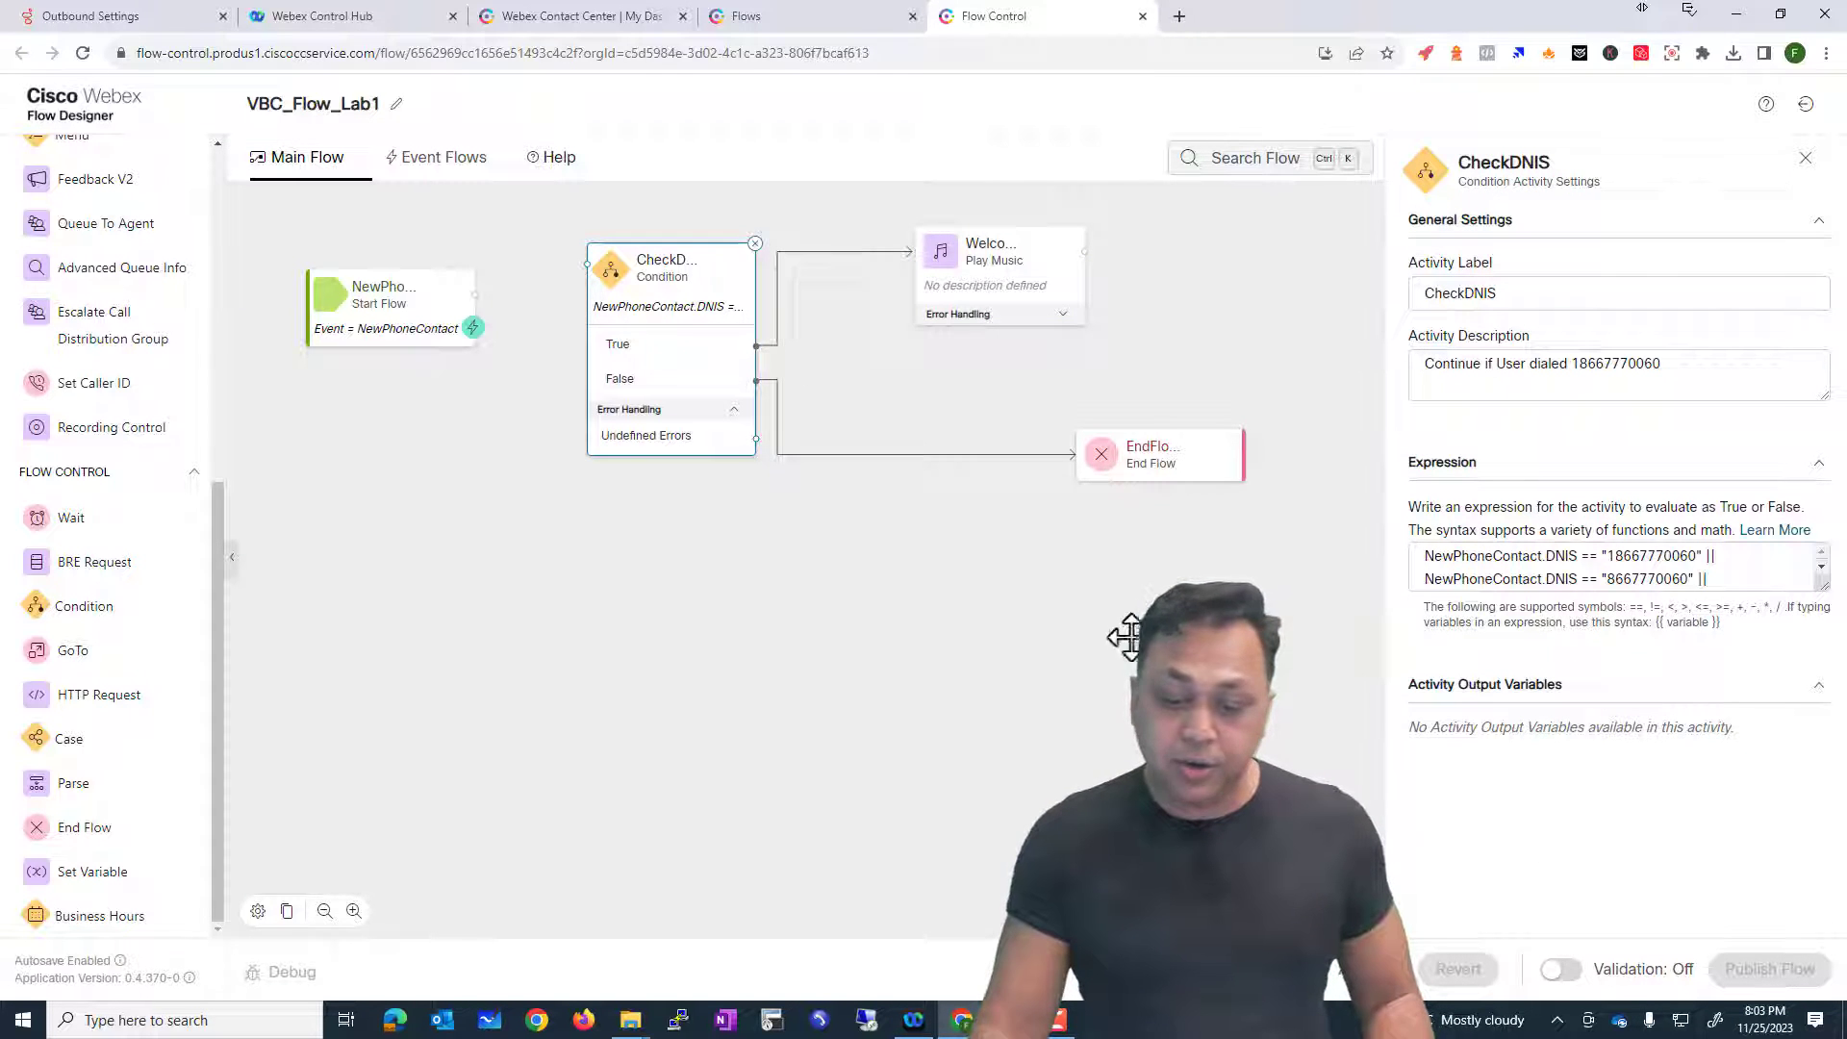
pyautogui.click(1101, 460)
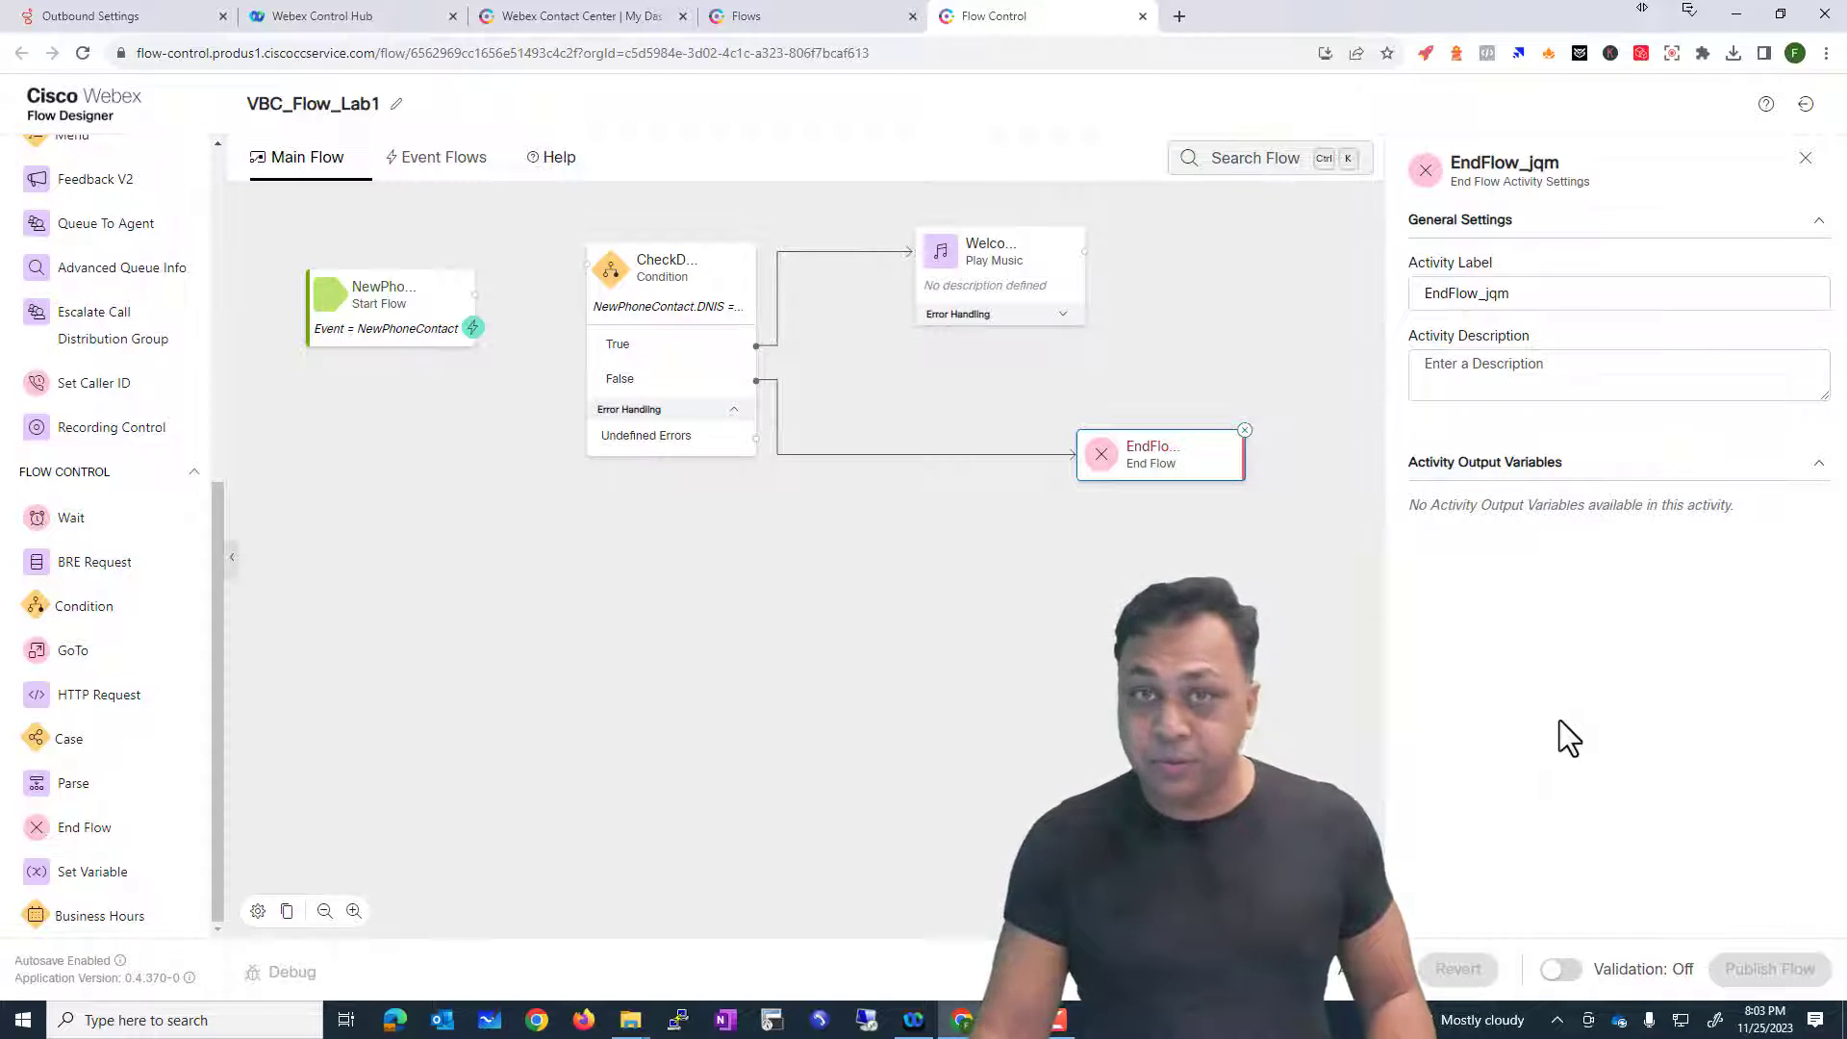
pyautogui.scroll(1, 145, 678)
pyautogui.scroll(-1, 149, 678)
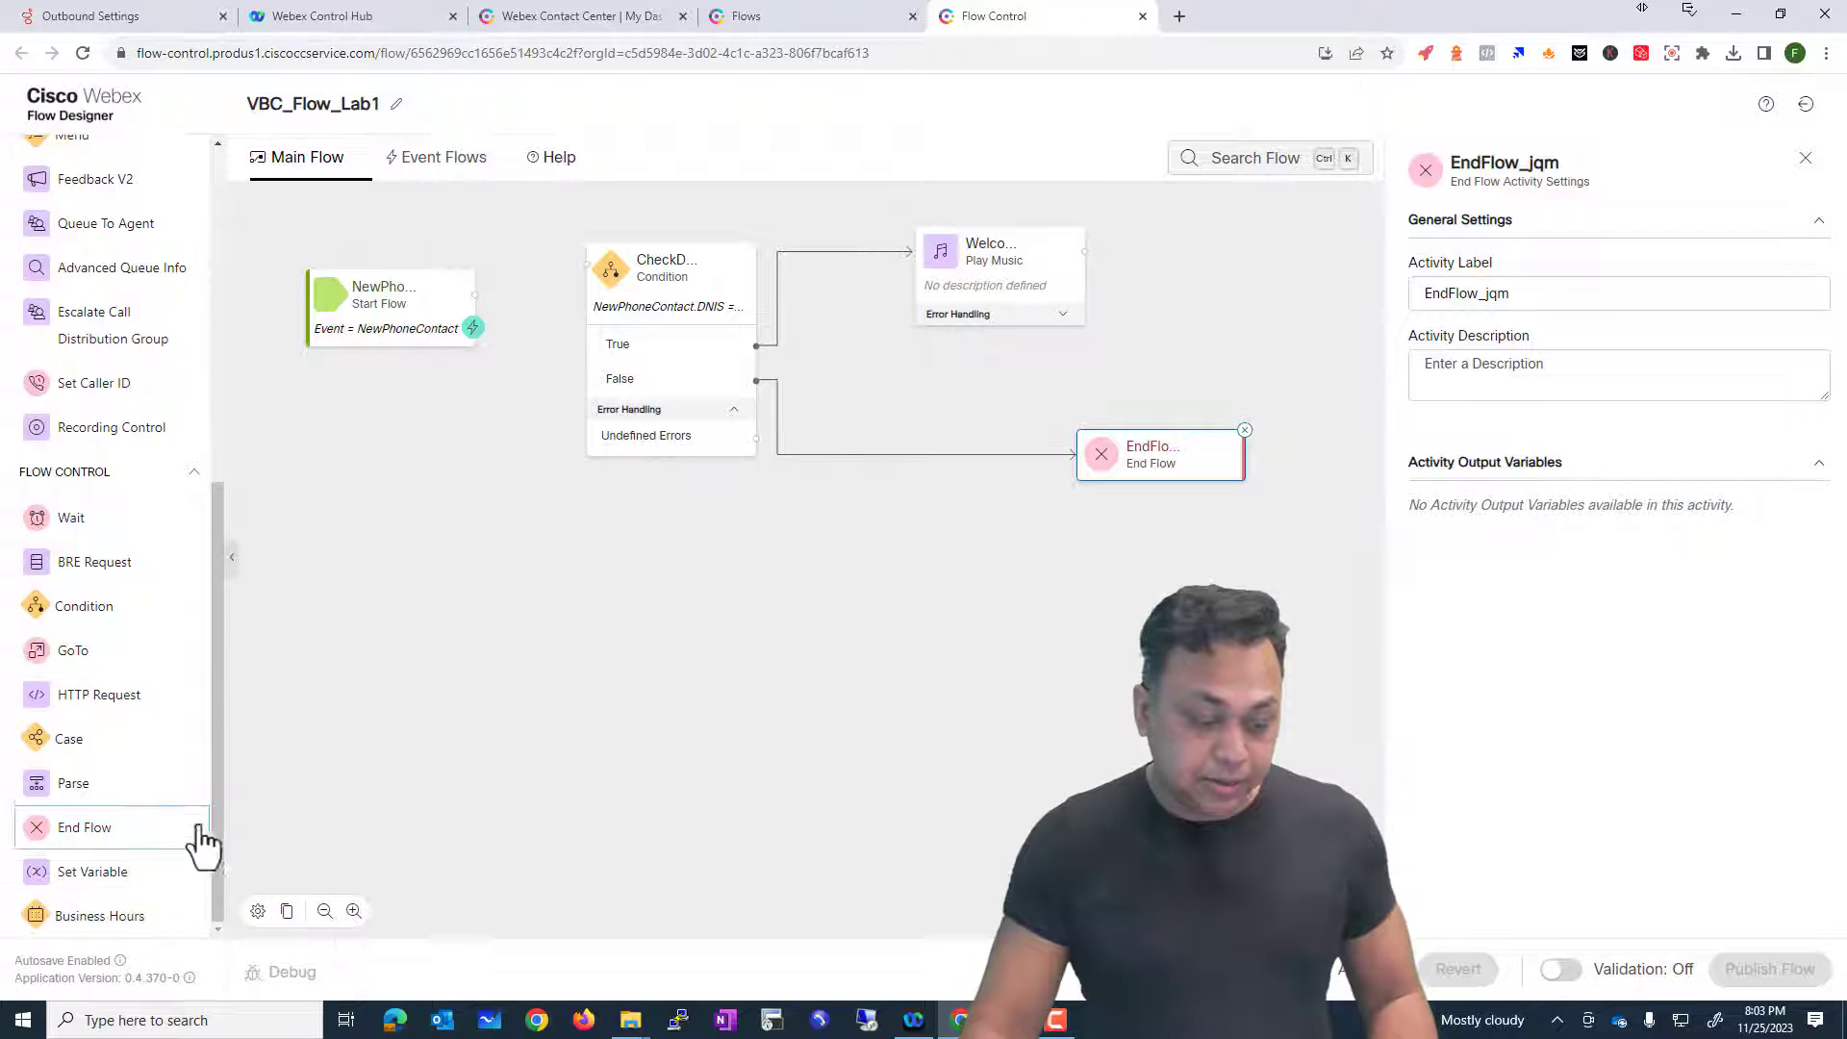
# Step: Add an HTTP Request activity below CheckDNIS and examine its activity output variables
pyautogui.moveTo(91, 700); pyautogui.dragTo(701, 566)
pyautogui.scroll(-1, 1683, 733)
pyautogui.scroll(-6, 1635, 818)
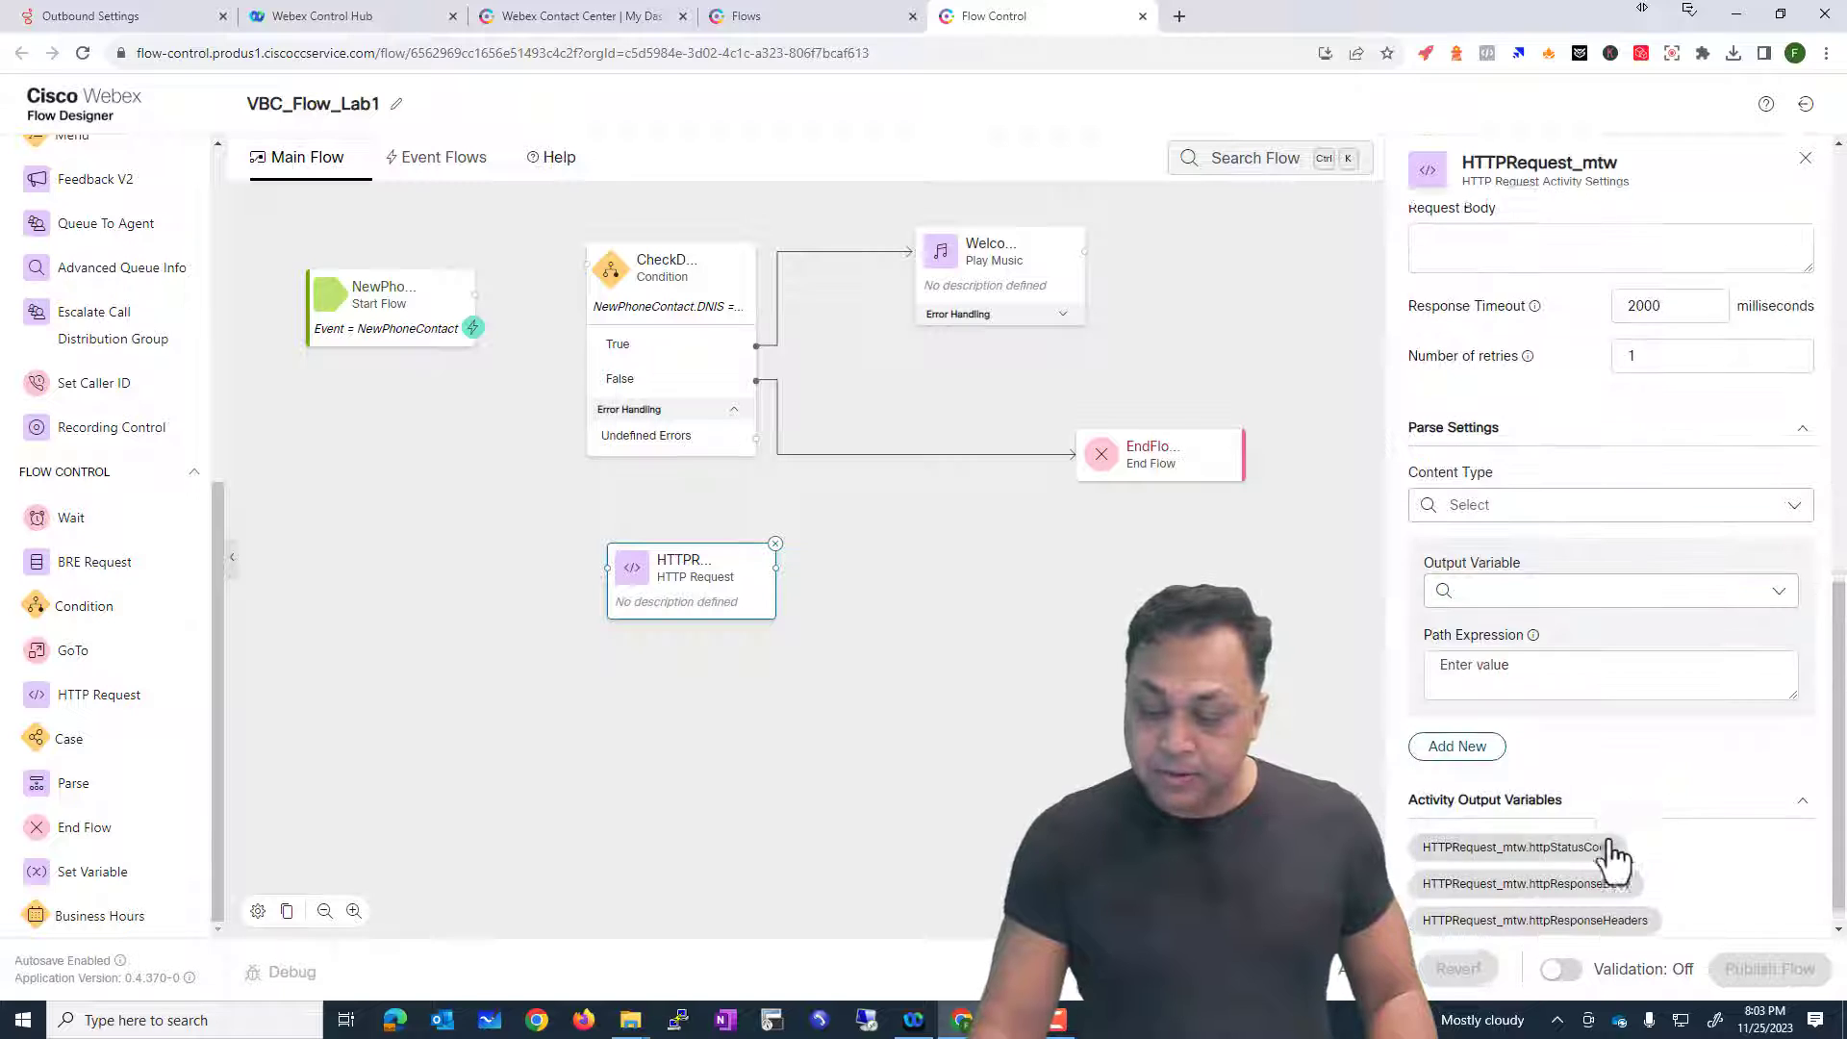
pyautogui.moveTo(1427, 773); pyautogui.dragTo(1582, 788)
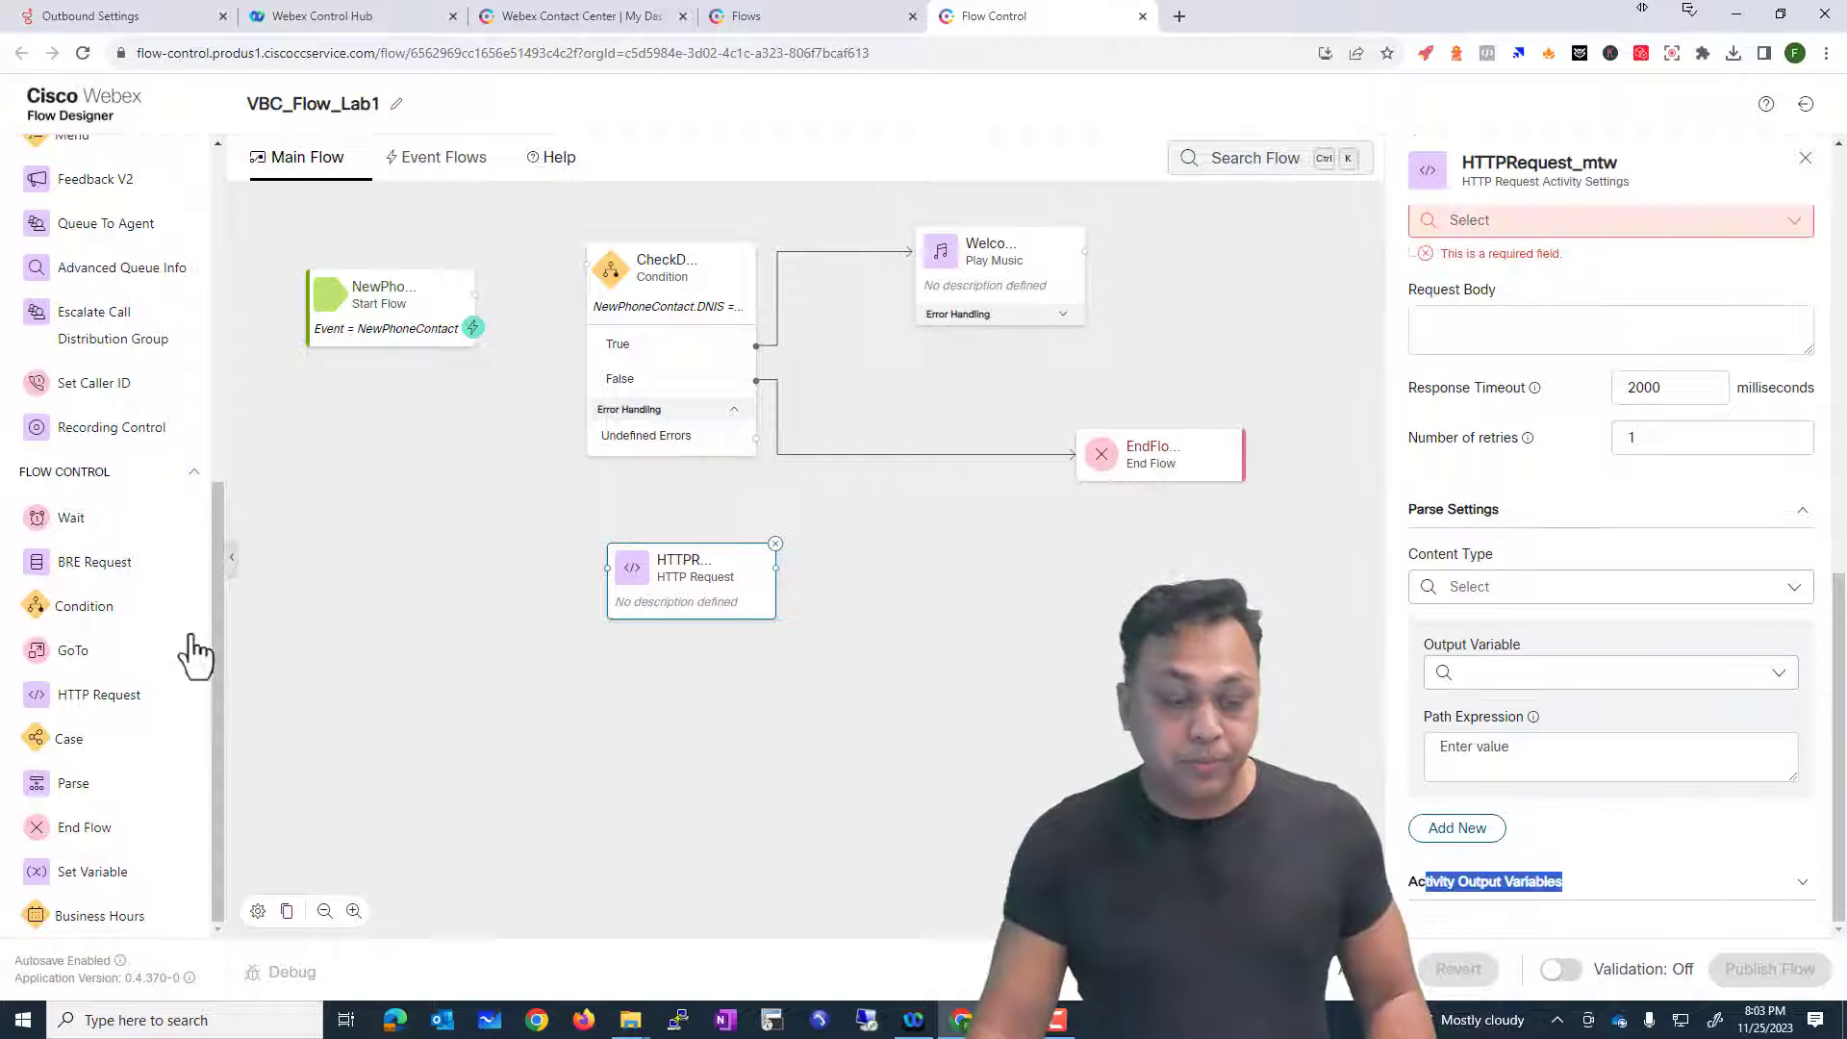
# Step: Add a Case activity below End Flow, check its activity output variables, and delete it
pyautogui.moveTo(114, 749); pyautogui.dragTo(981, 574)
pyautogui.moveTo(58, 741); pyautogui.dragTo(1082, 630)
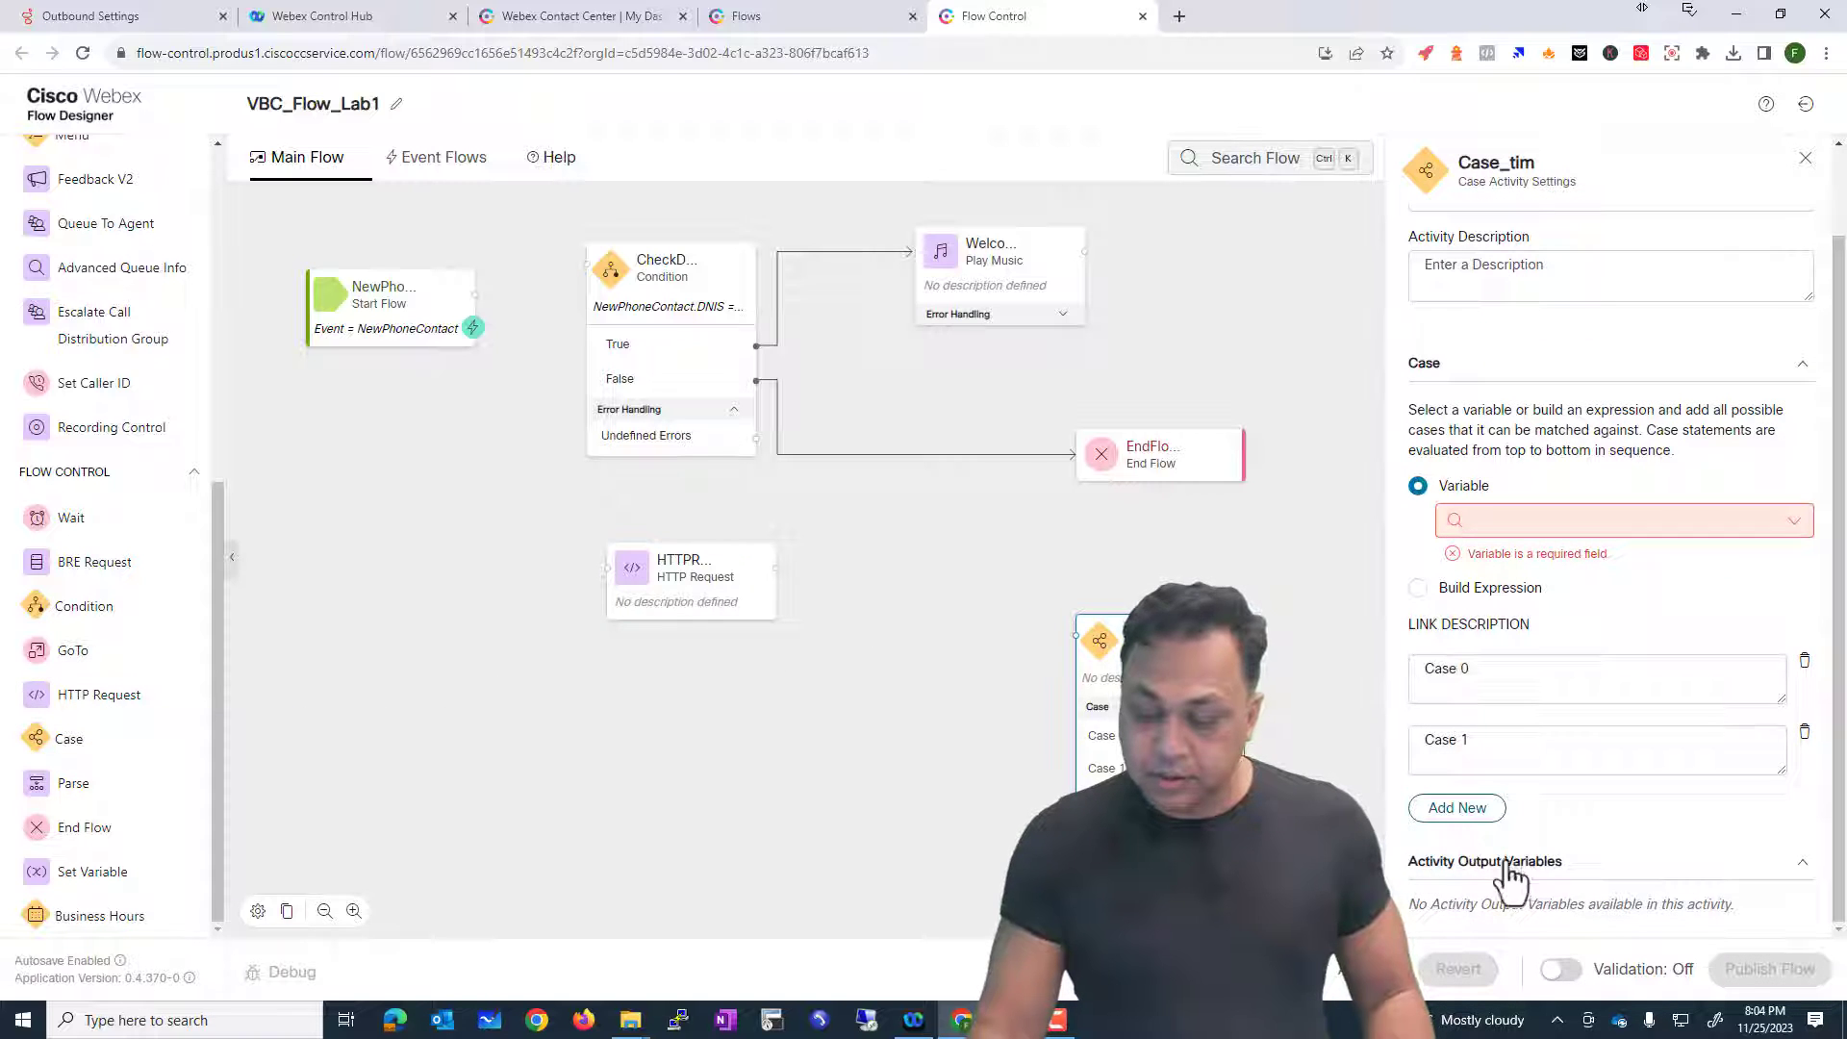
pyautogui.moveTo(1427, 863); pyautogui.dragTo(1567, 865)
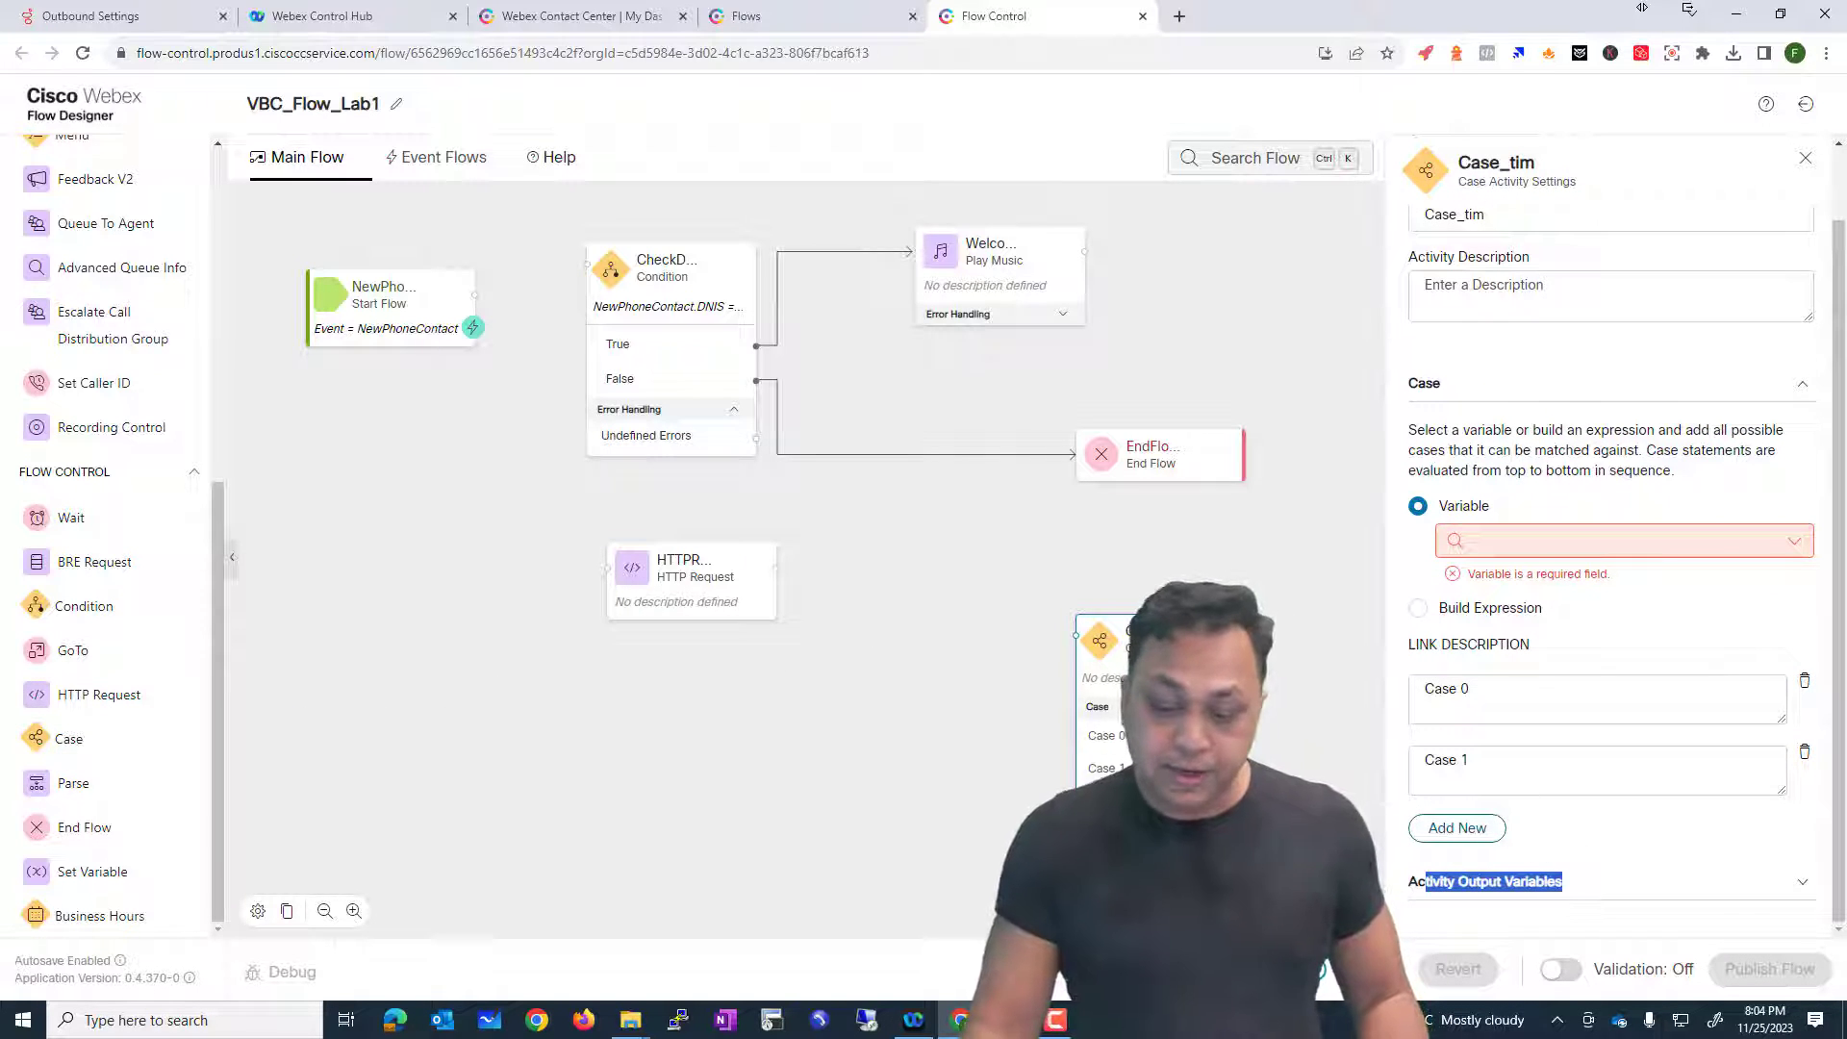
pyautogui.press('Delete')
# Step: Delete the HTTP Request activity below CheckDNIS
pyautogui.scroll(4, 85, 464)
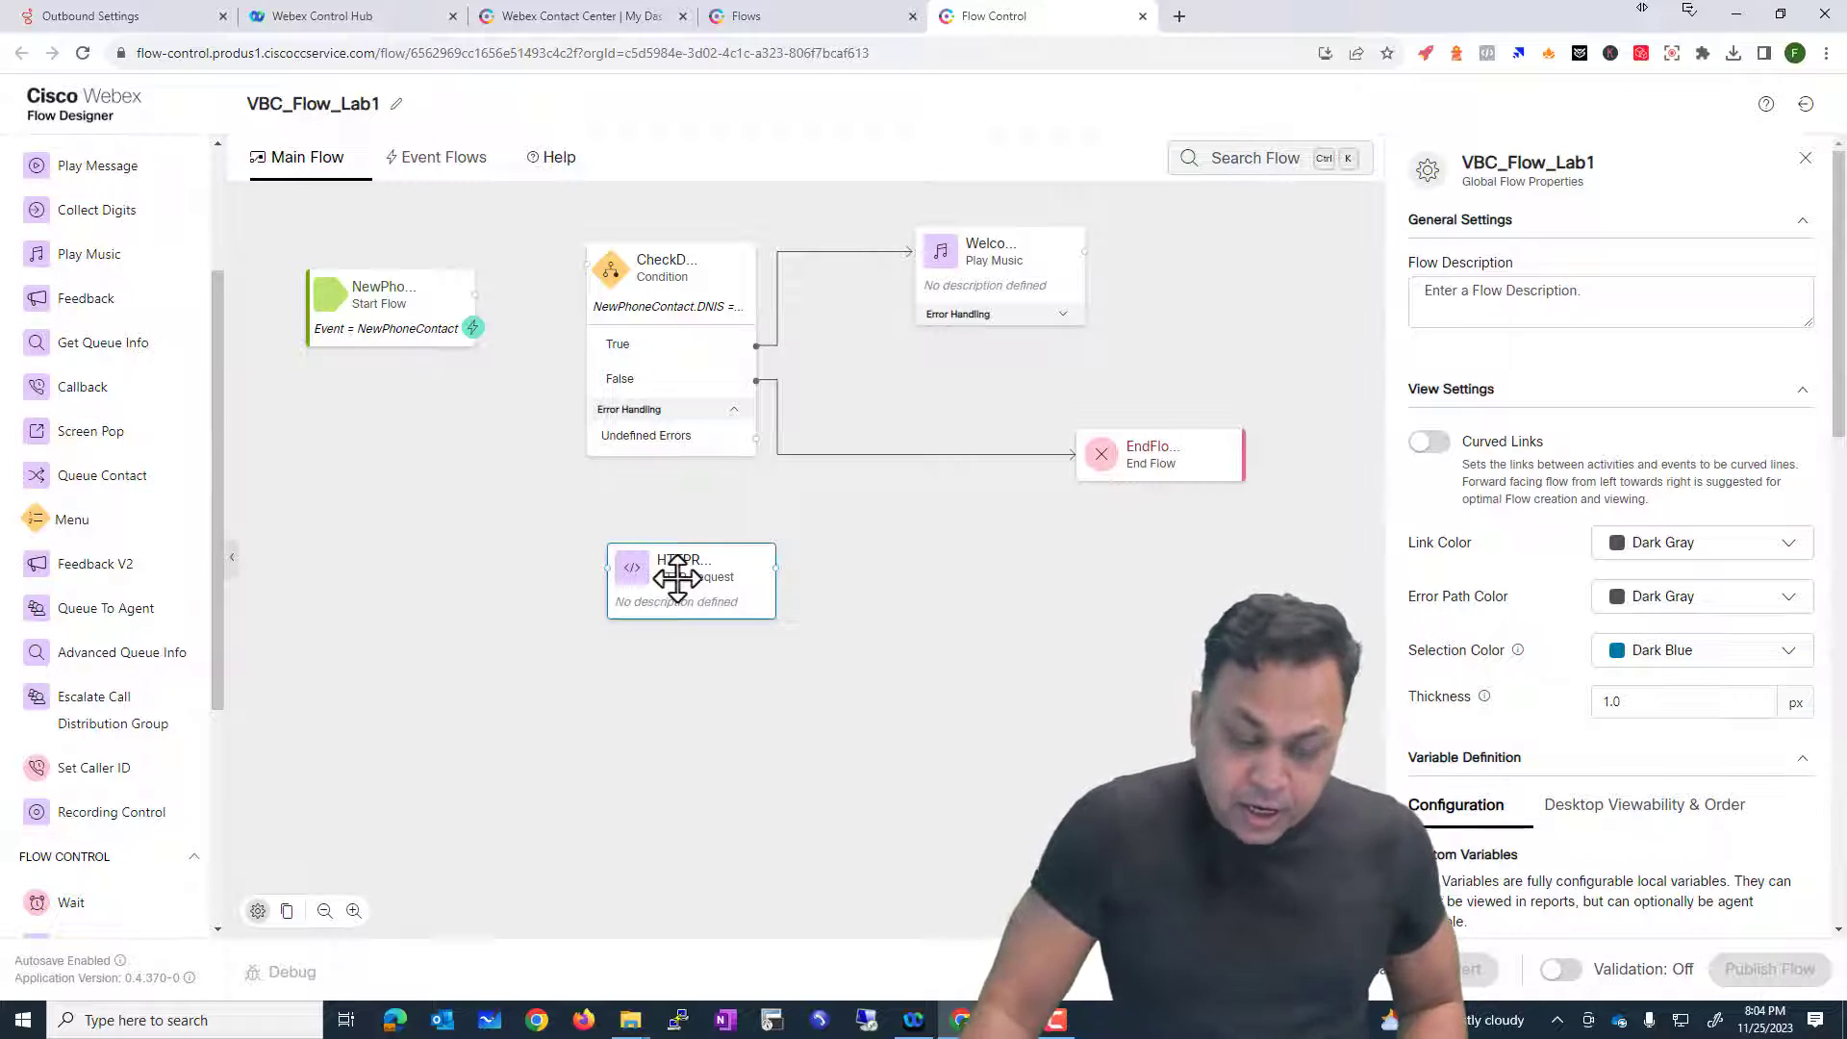
pyautogui.click(767, 577)
pyautogui.click(775, 544)
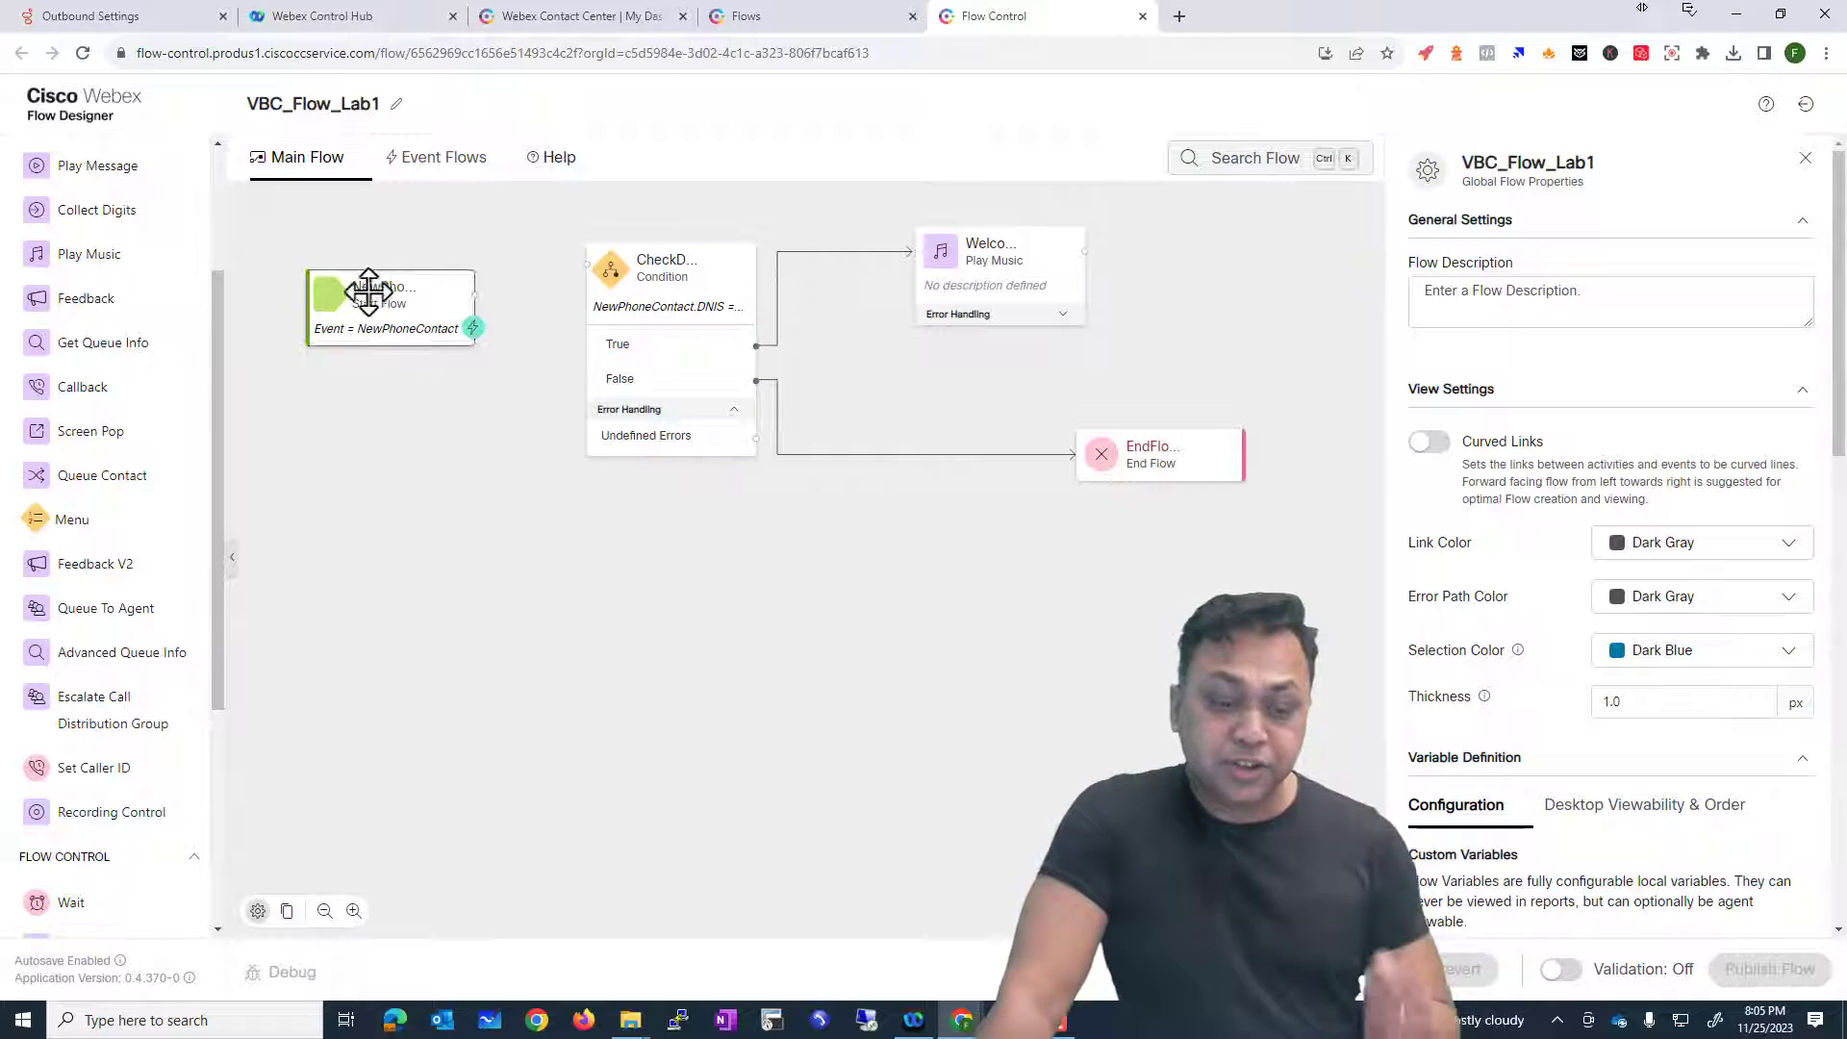
# Step: Move CheckDNIS slightly closer to the start node and connect the NewPhoneContact output to its input
pyautogui.moveTo(672, 285); pyautogui.dragTo(651, 288)
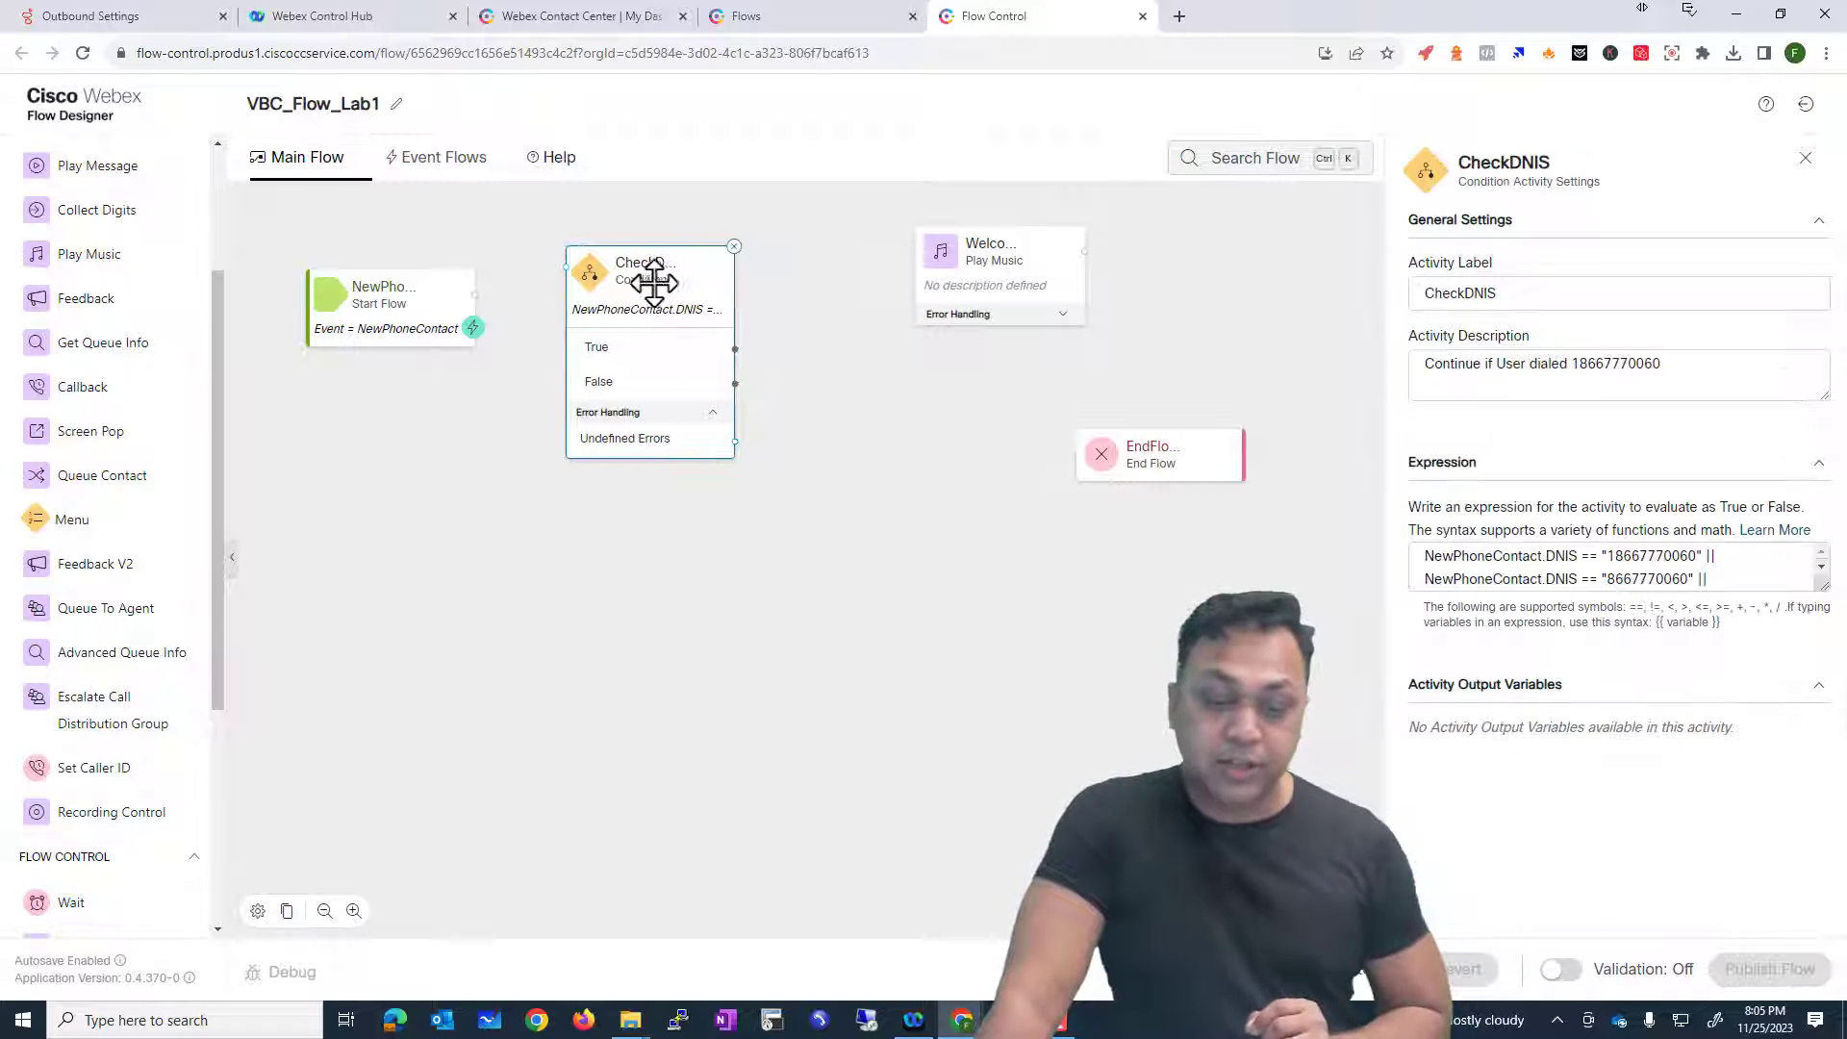
pyautogui.click(469, 314)
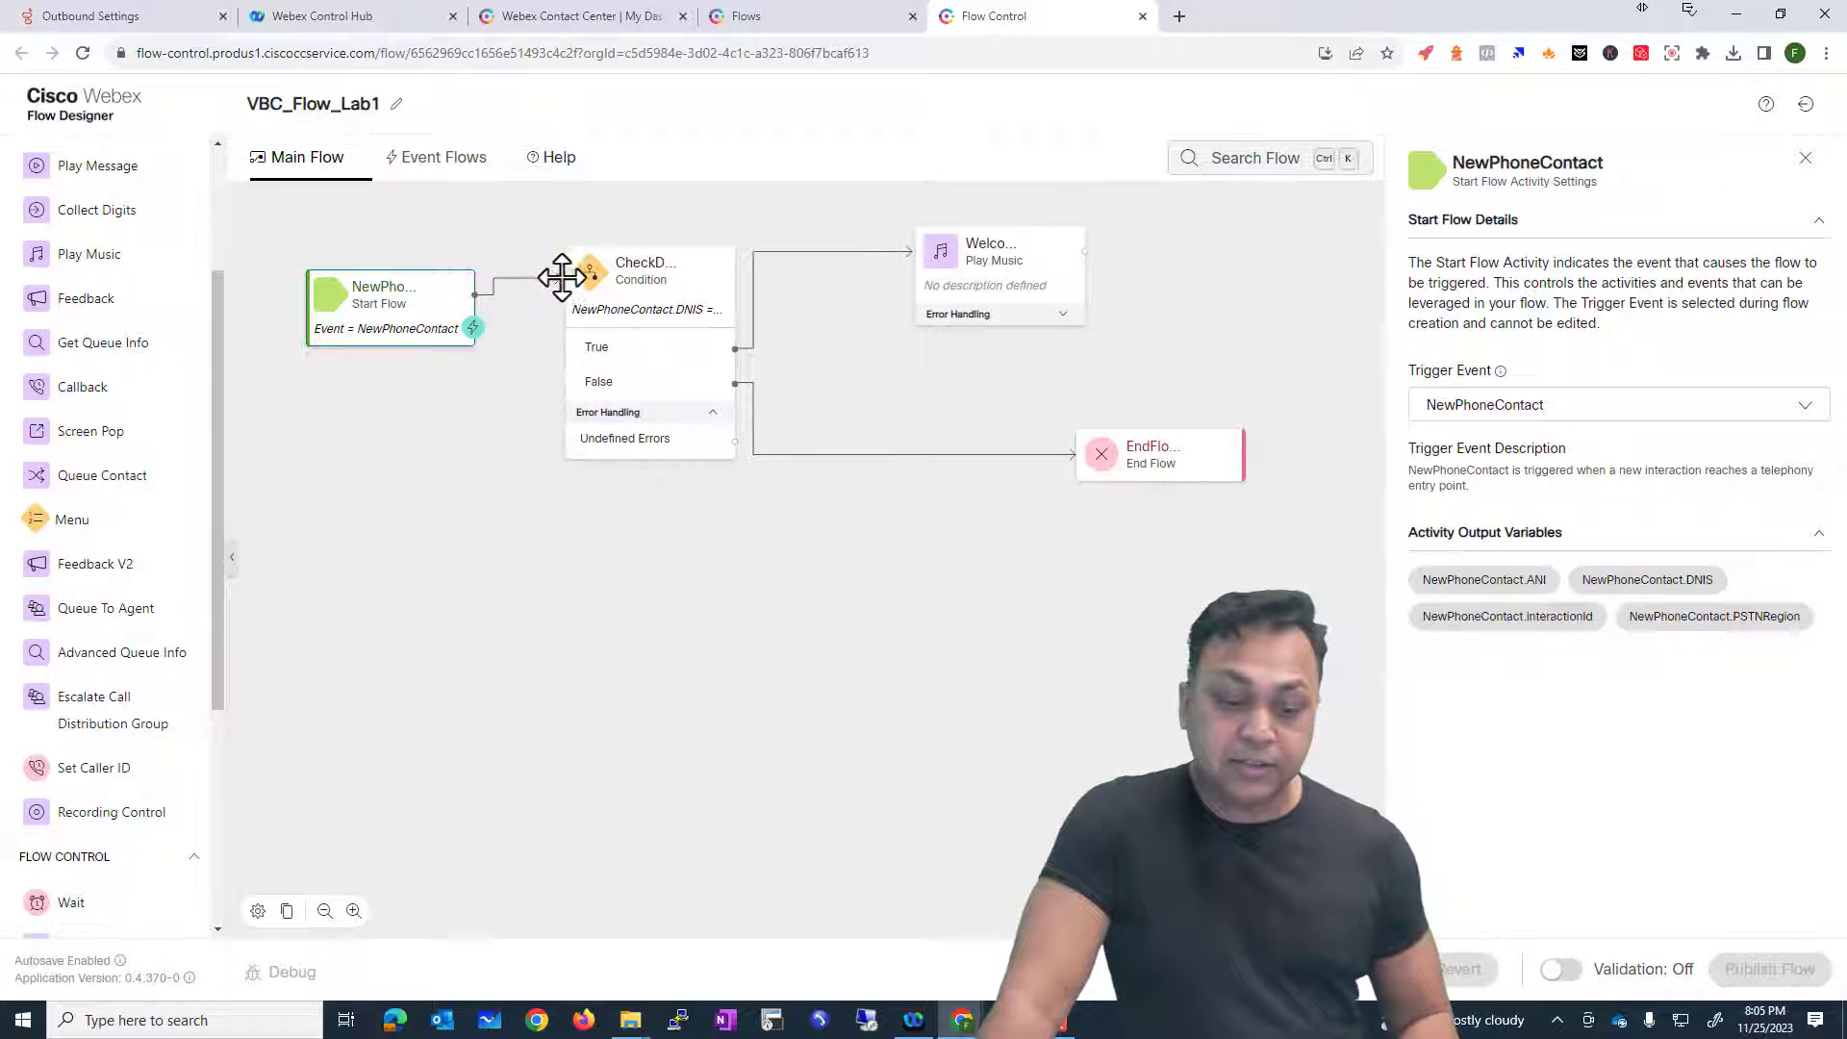
pyautogui.moveTo(475, 294); pyautogui.dragTo(564, 269)
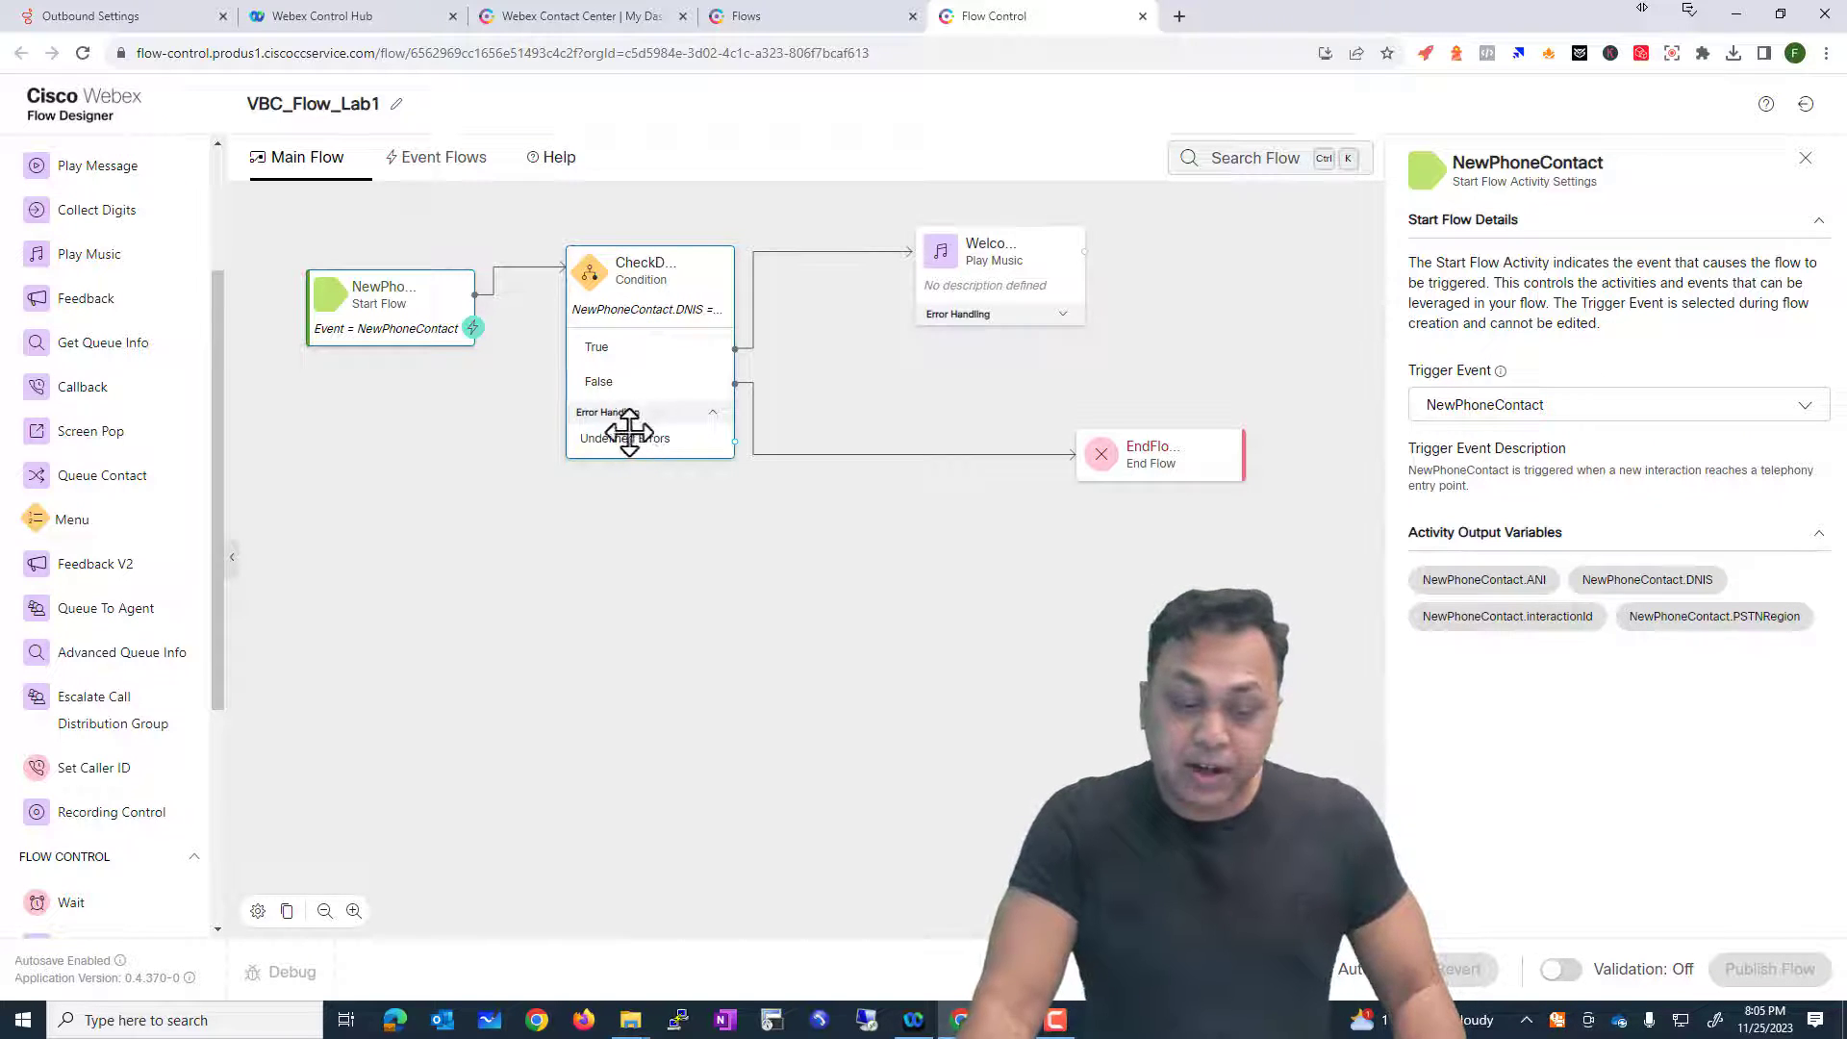
# Step: Move the End Flow activity lower on the canvas and connect CheckDNIS's Undefined Errors output to it
pyautogui.moveTo(735, 444); pyautogui.dragTo(1144, 654)
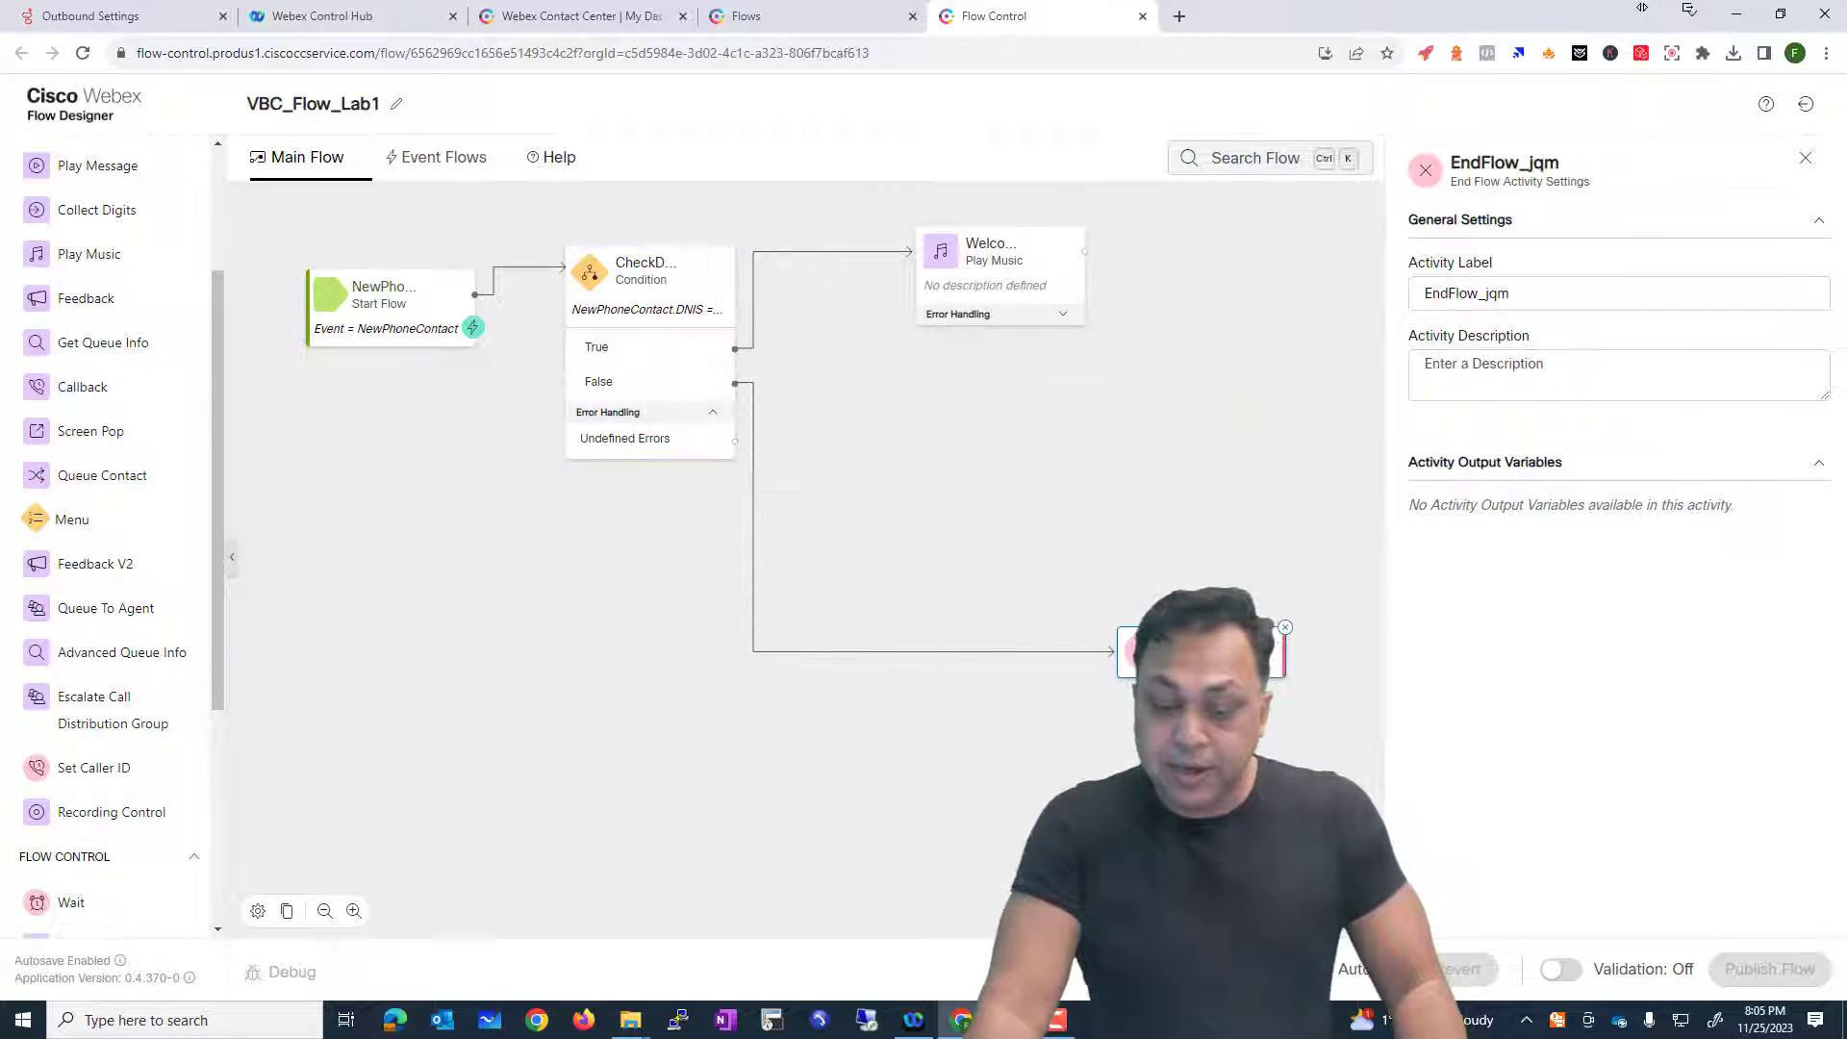
pyautogui.moveTo(737, 440); pyautogui.dragTo(1125, 666)
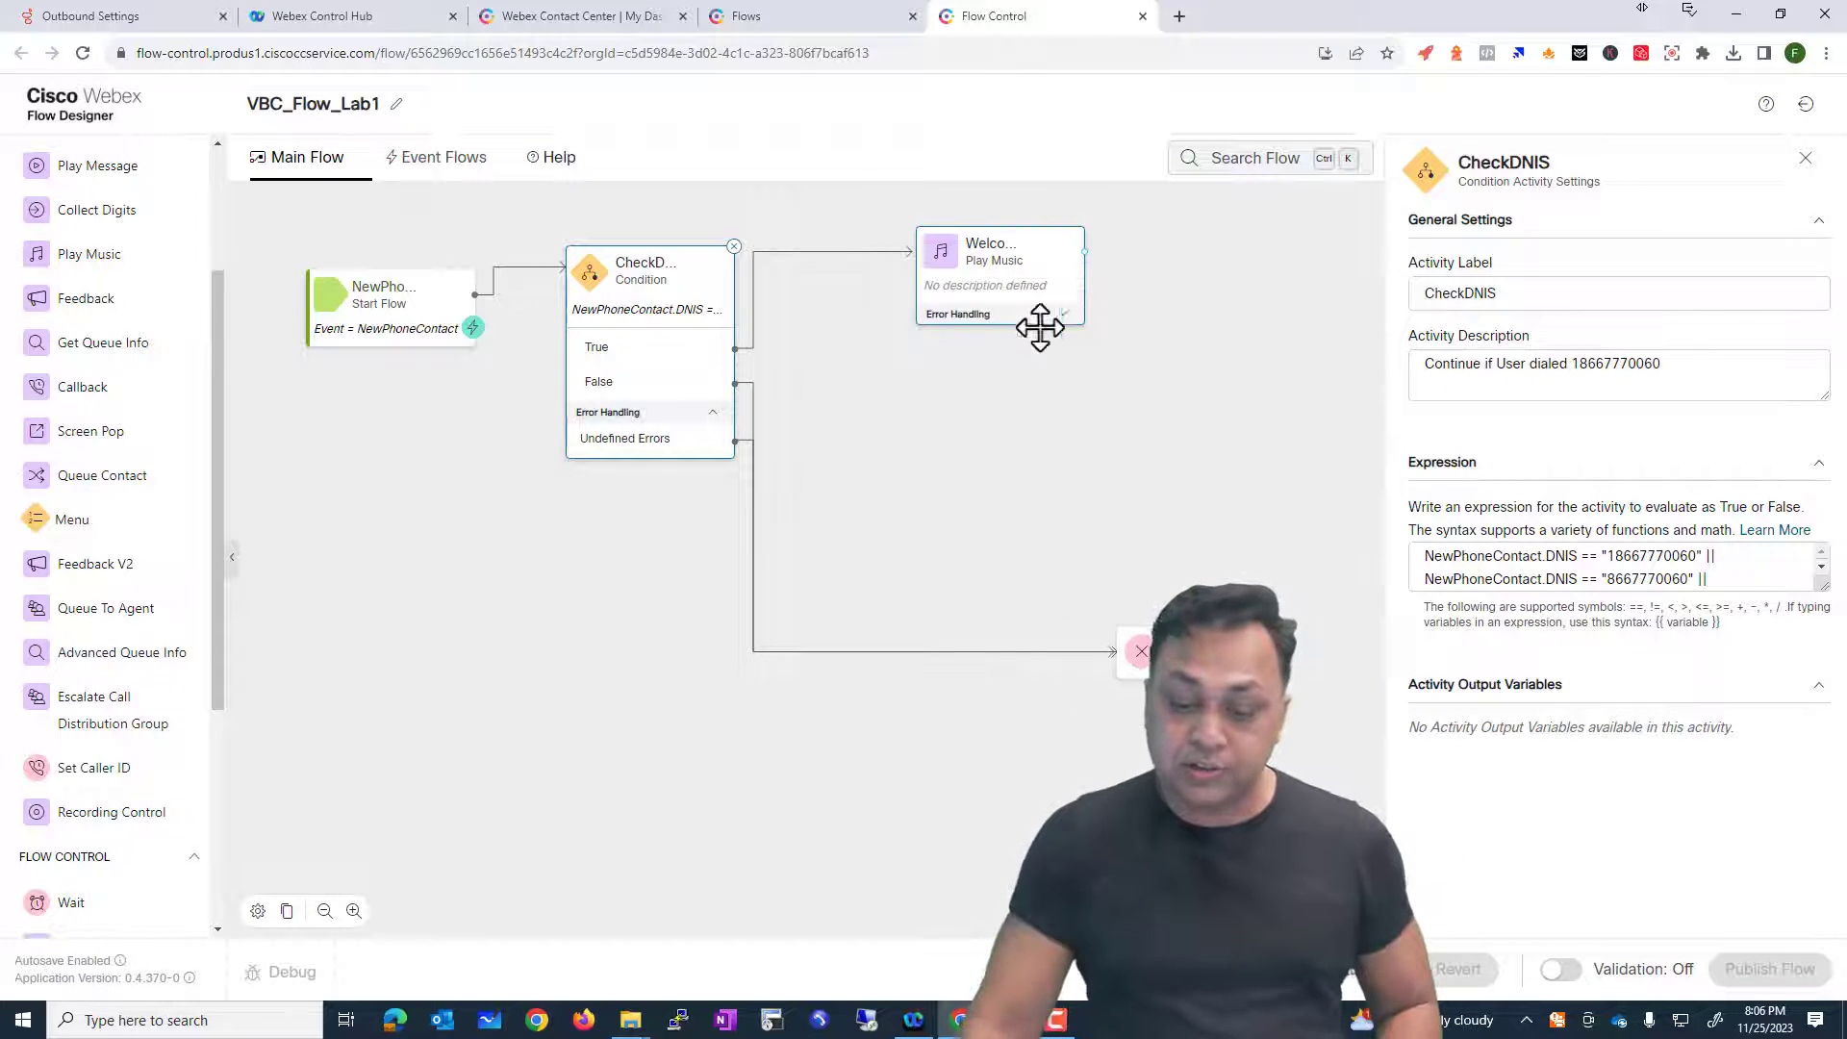
# Step: Shift End Flow farther out, connect the WelcomeMessage output to it, and move WelcomeMessage closer to CheckDNIS
pyautogui.moveTo(1087, 254)
pyautogui.mouseDown()
pyautogui.moveTo(1117, 401)
pyautogui.moveTo(1117, 630)
pyautogui.moveTo(1197, 632)
pyautogui.mouseUp()
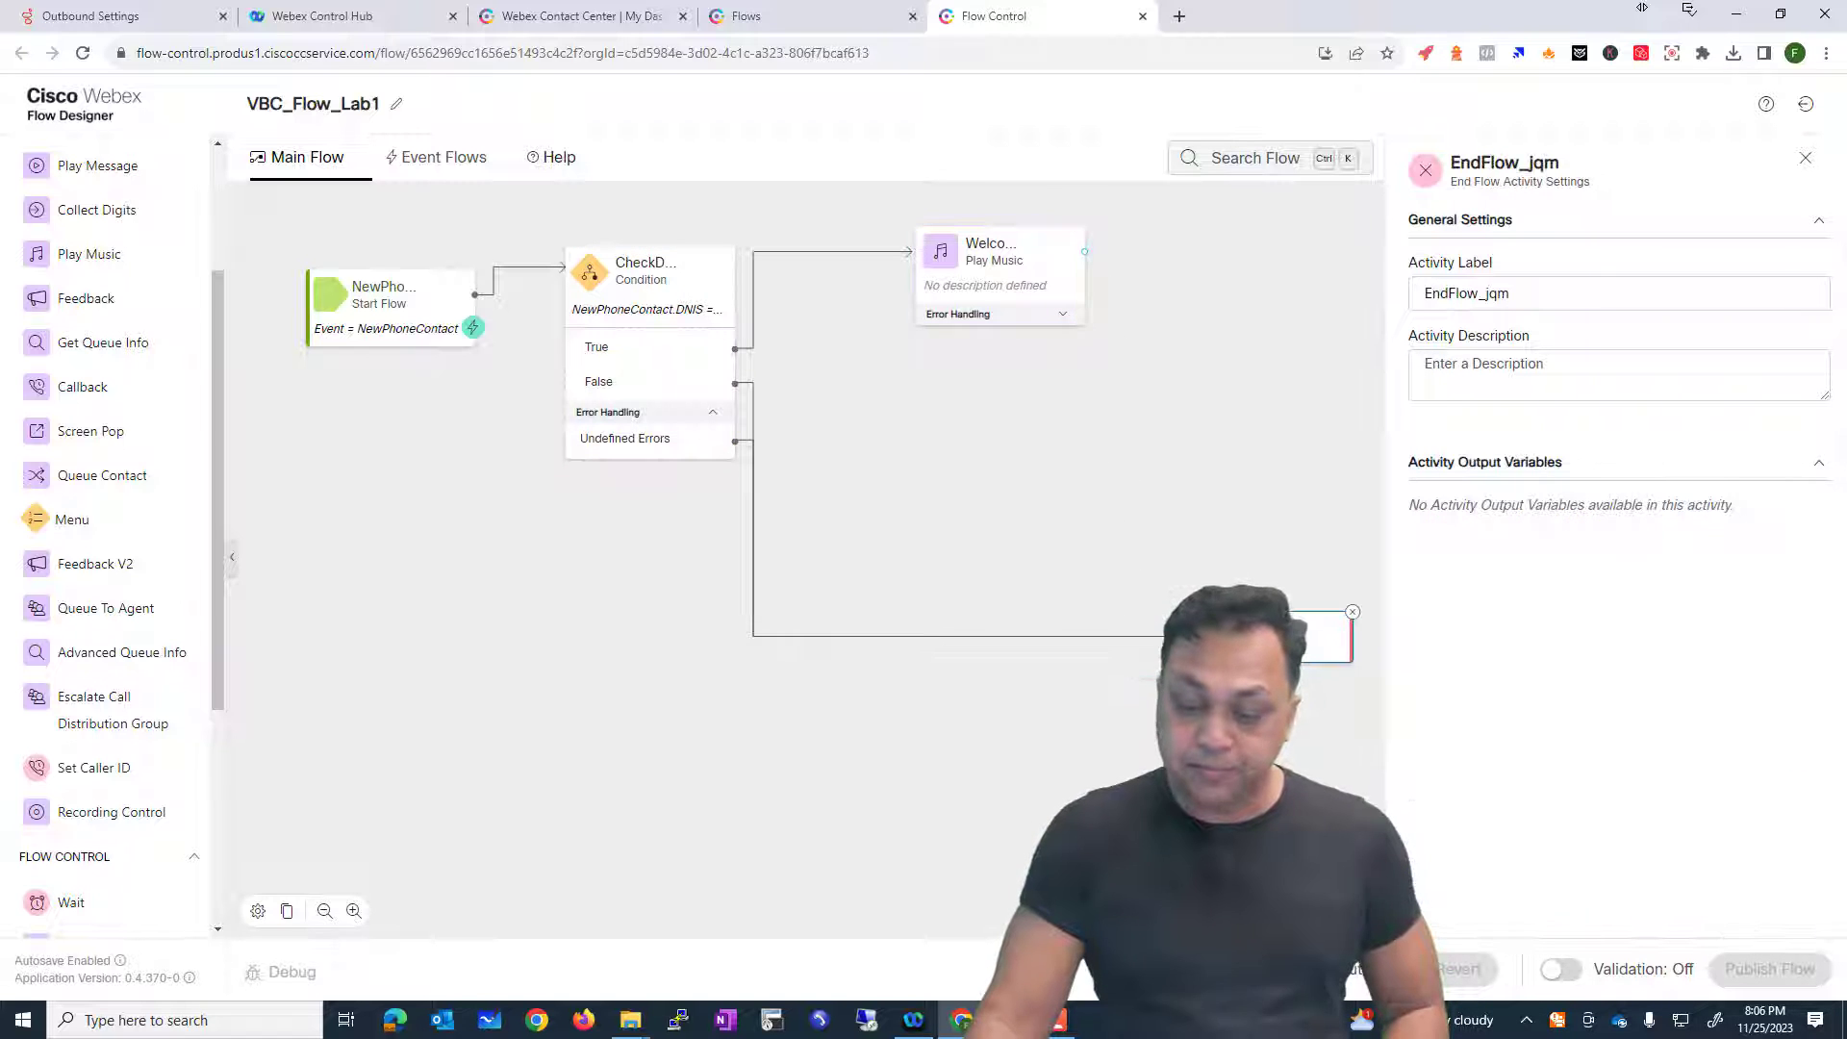
pyautogui.moveTo(1089, 252)
pyautogui.mouseDown()
pyautogui.moveTo(1172, 524)
pyautogui.moveTo(1154, 640)
pyautogui.mouseUp()
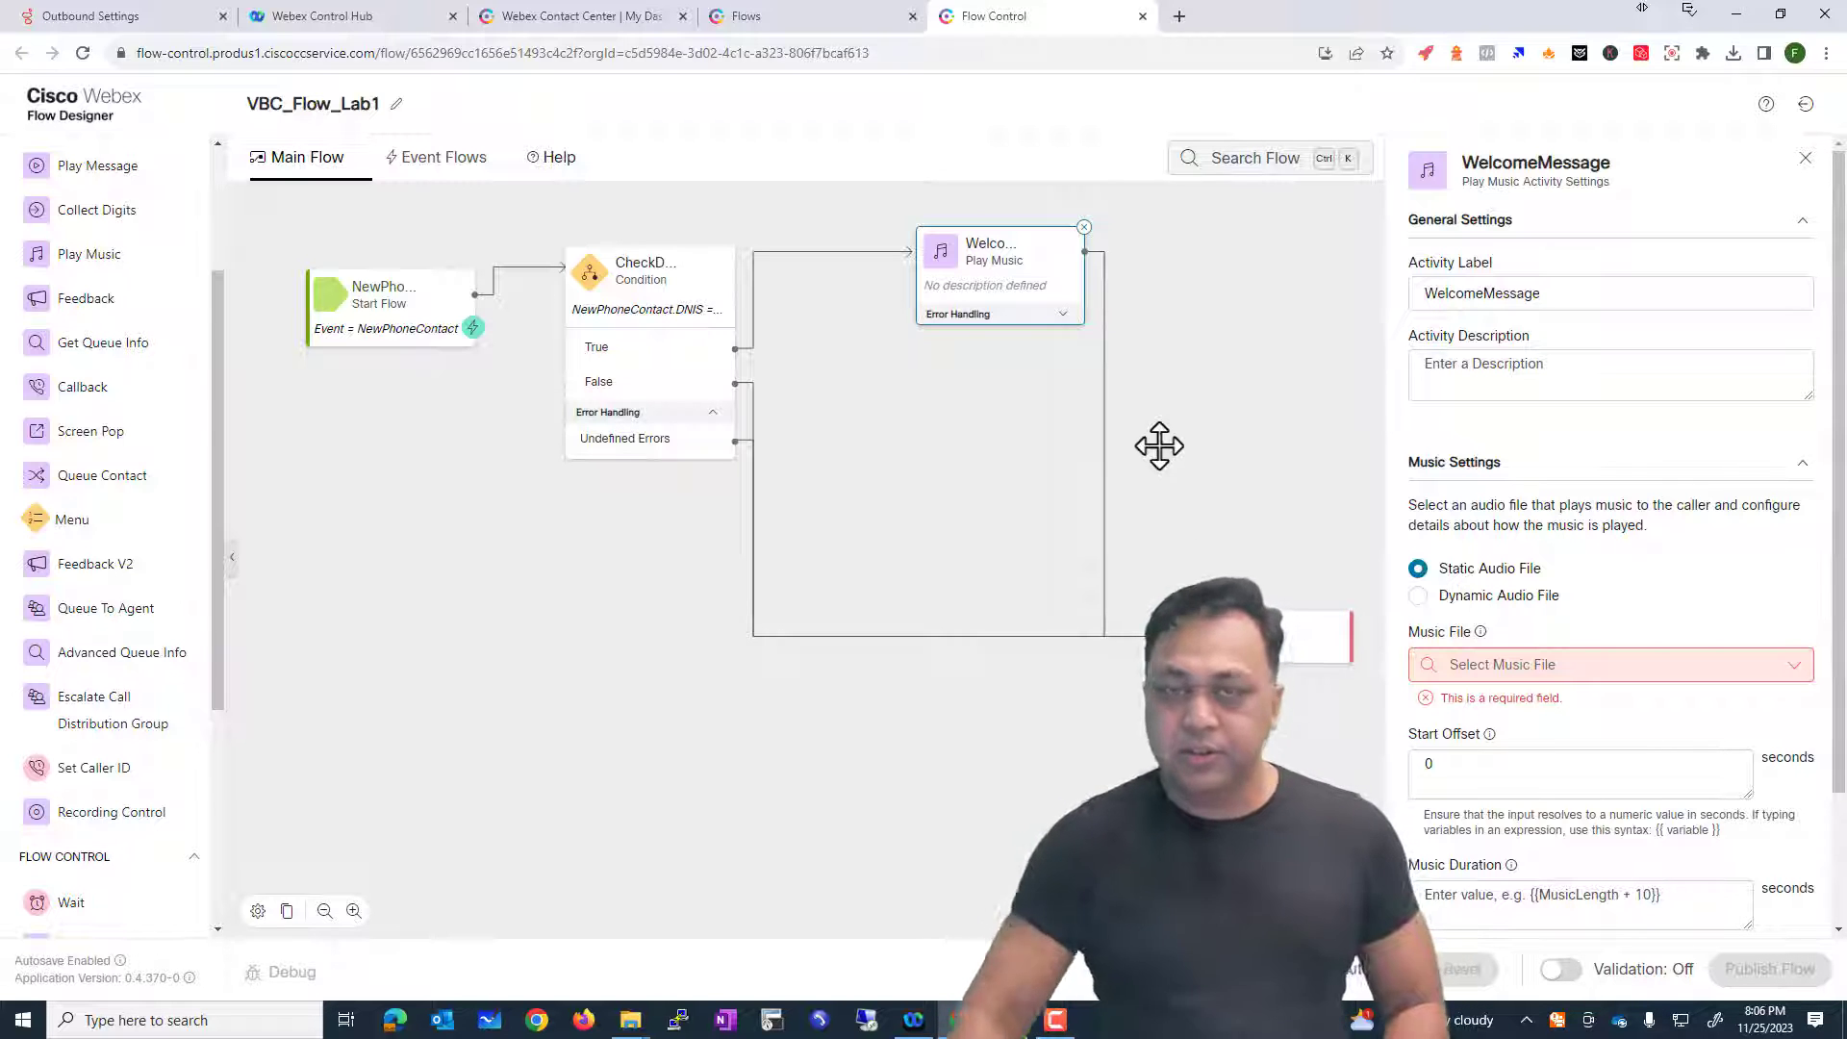
pyautogui.moveTo(1001, 269); pyautogui.dragTo(909, 276)
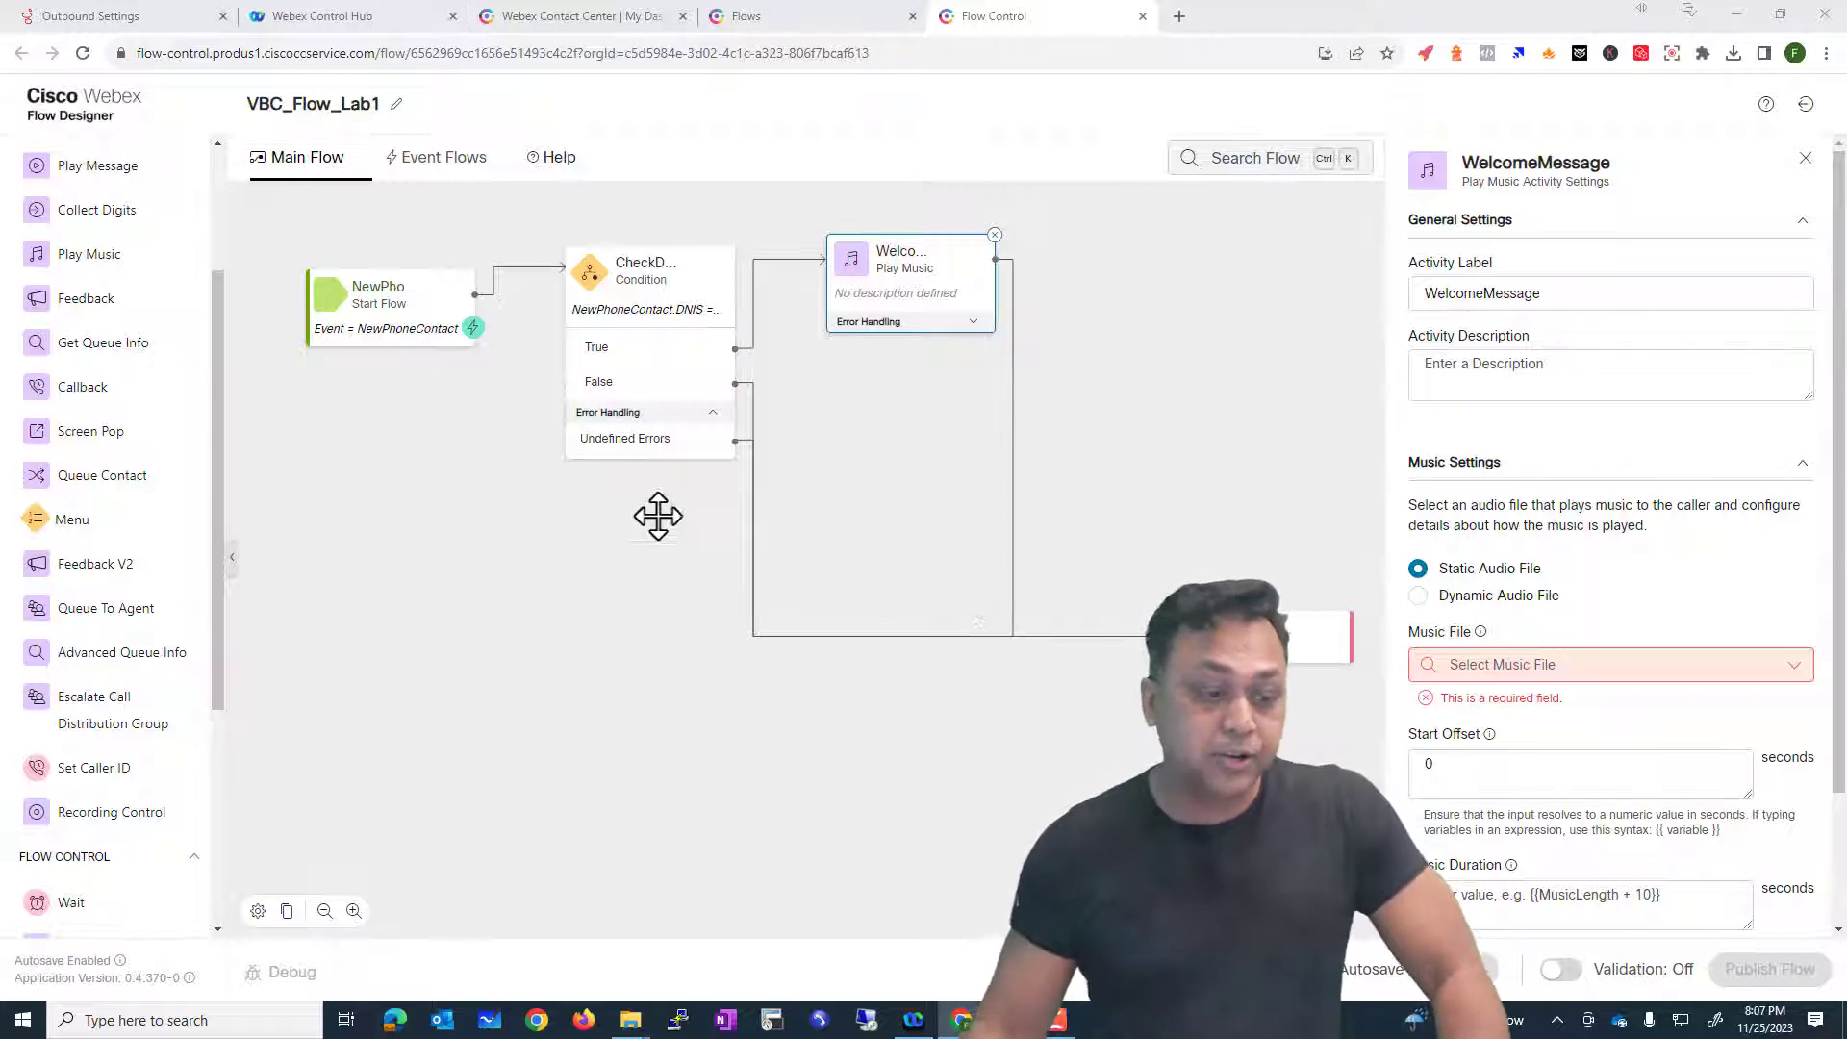
# Step: Review the Call Handling and Flow Control activity categories by collapsing and expanding them, and hide the activity library
pyautogui.scroll(3, 83, 587)
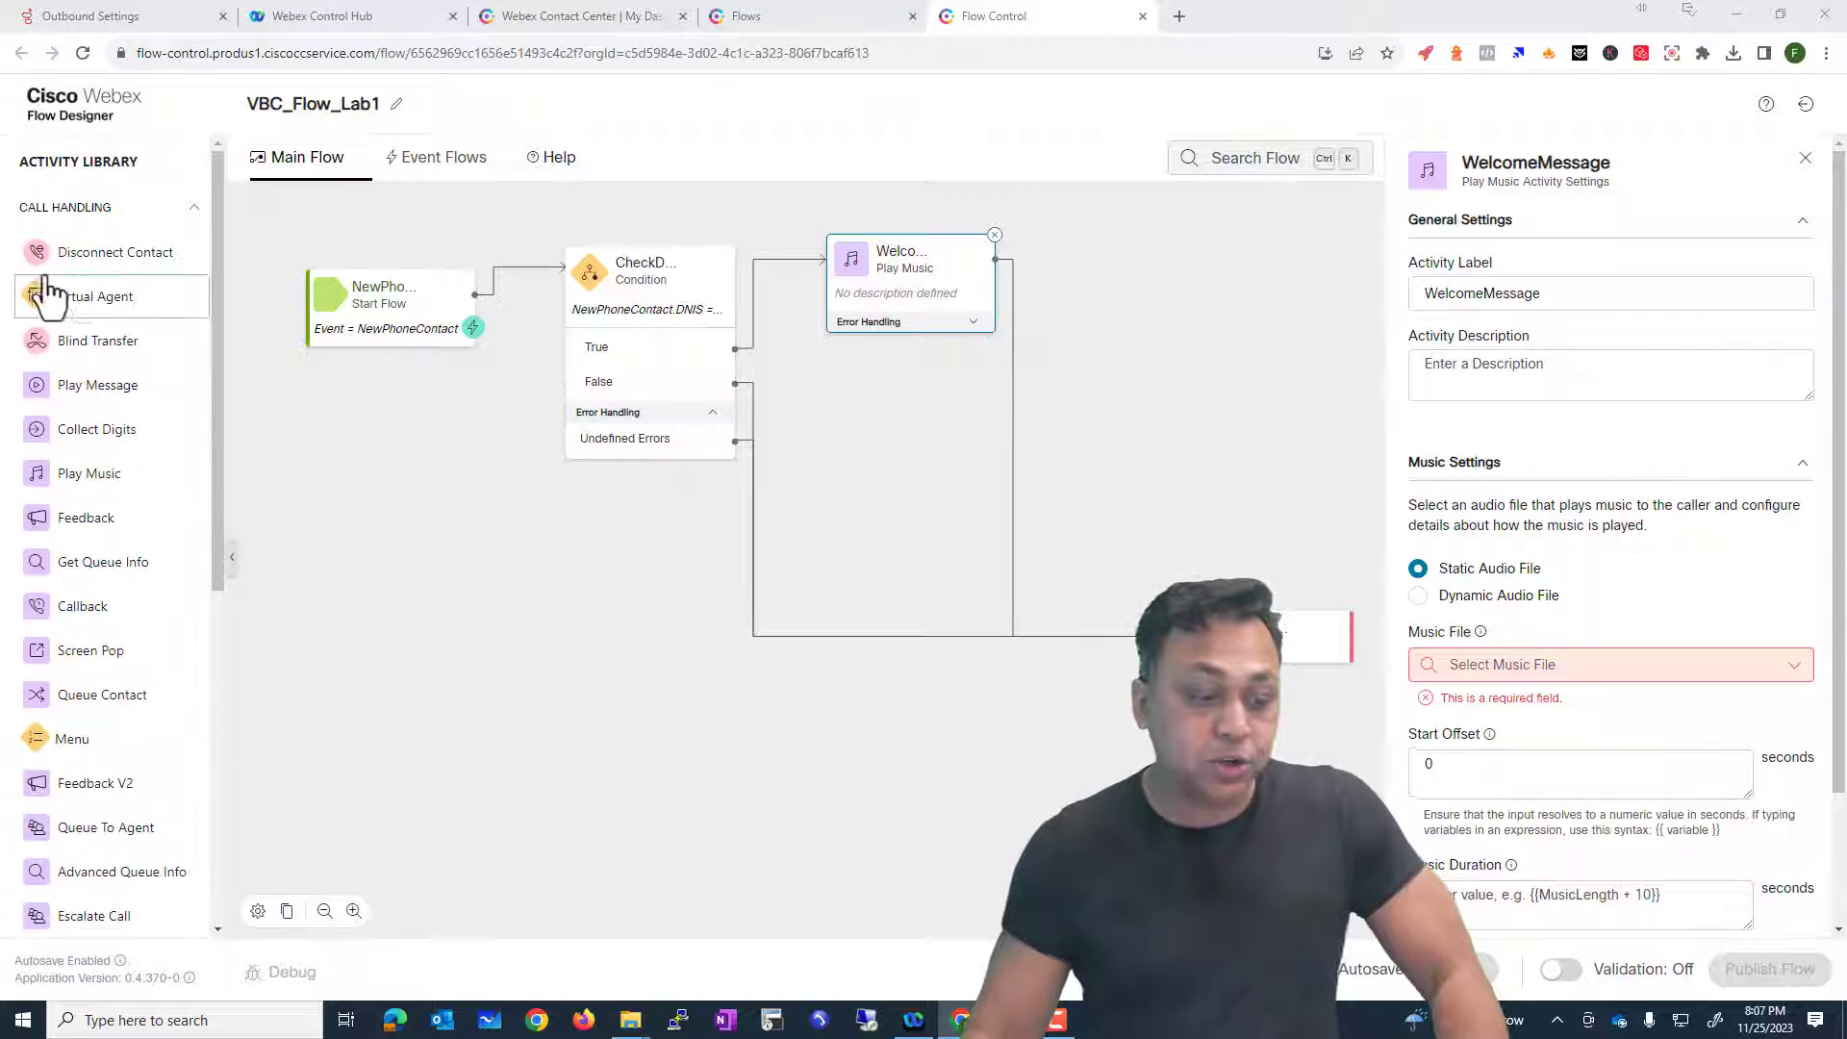
pyautogui.click(90, 218)
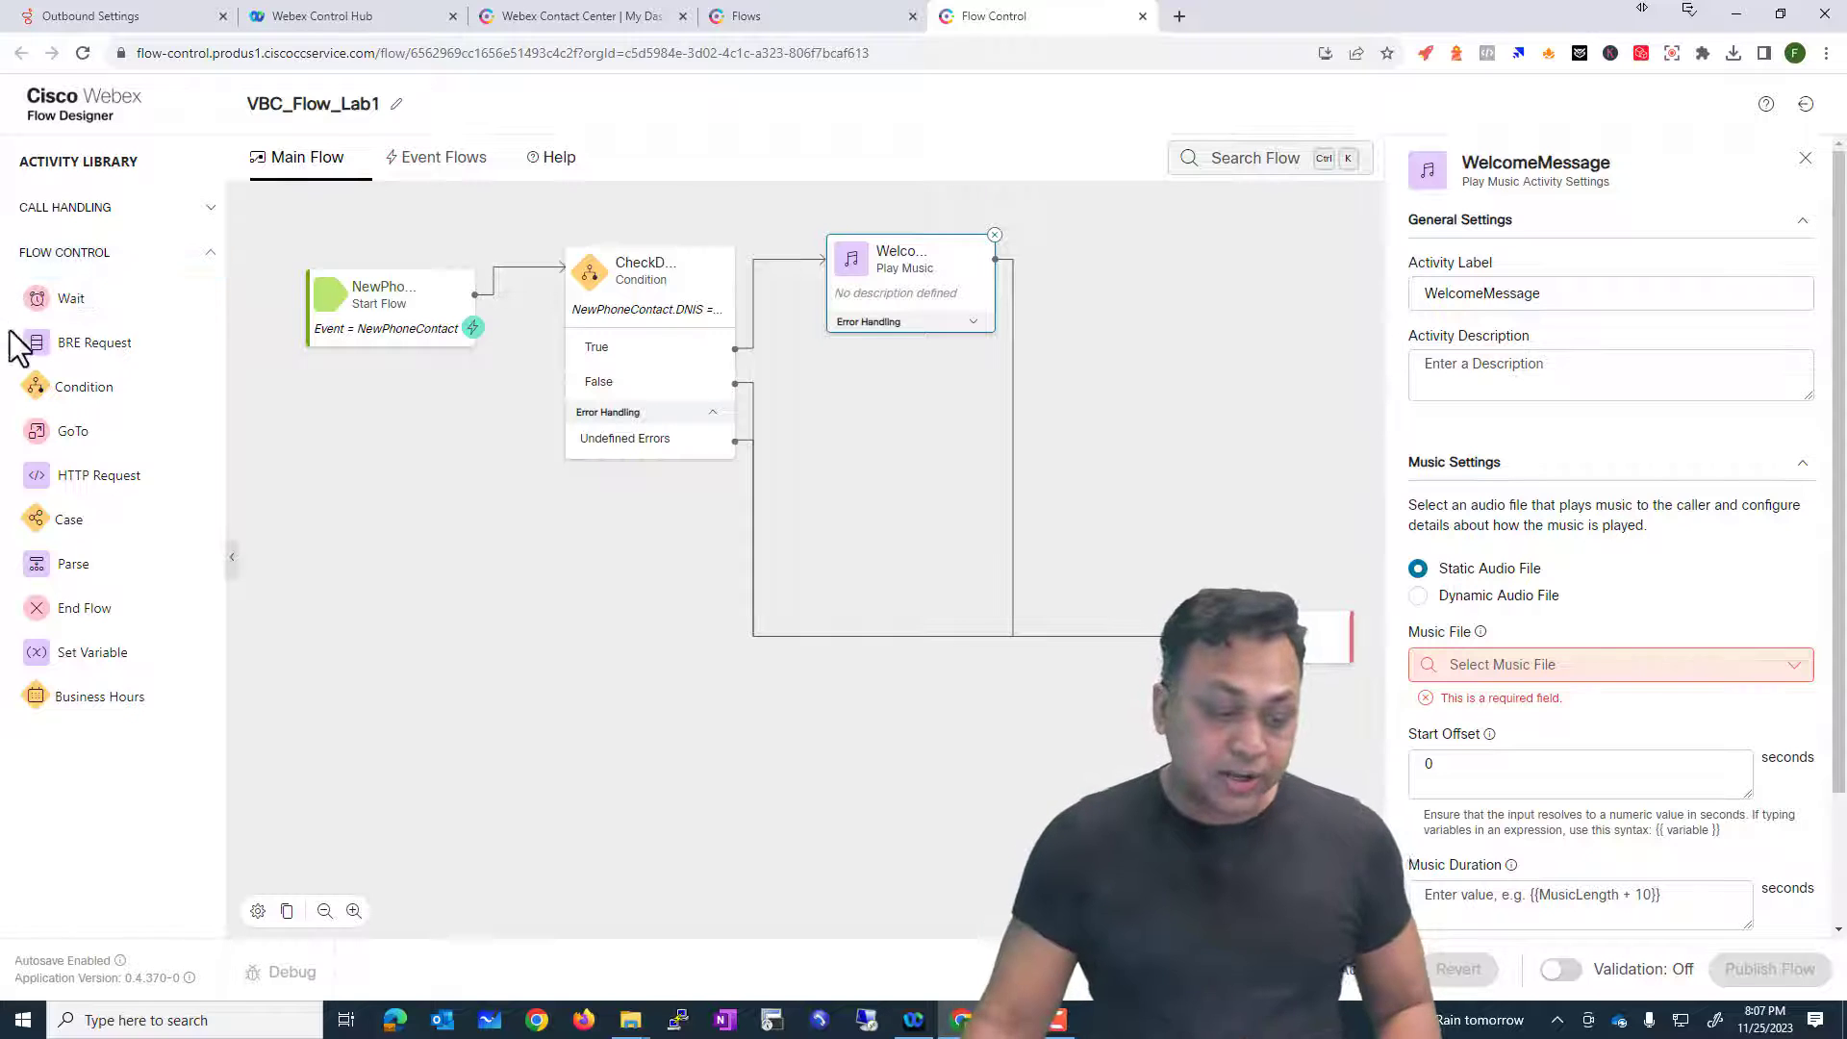
pyautogui.click(130, 256)
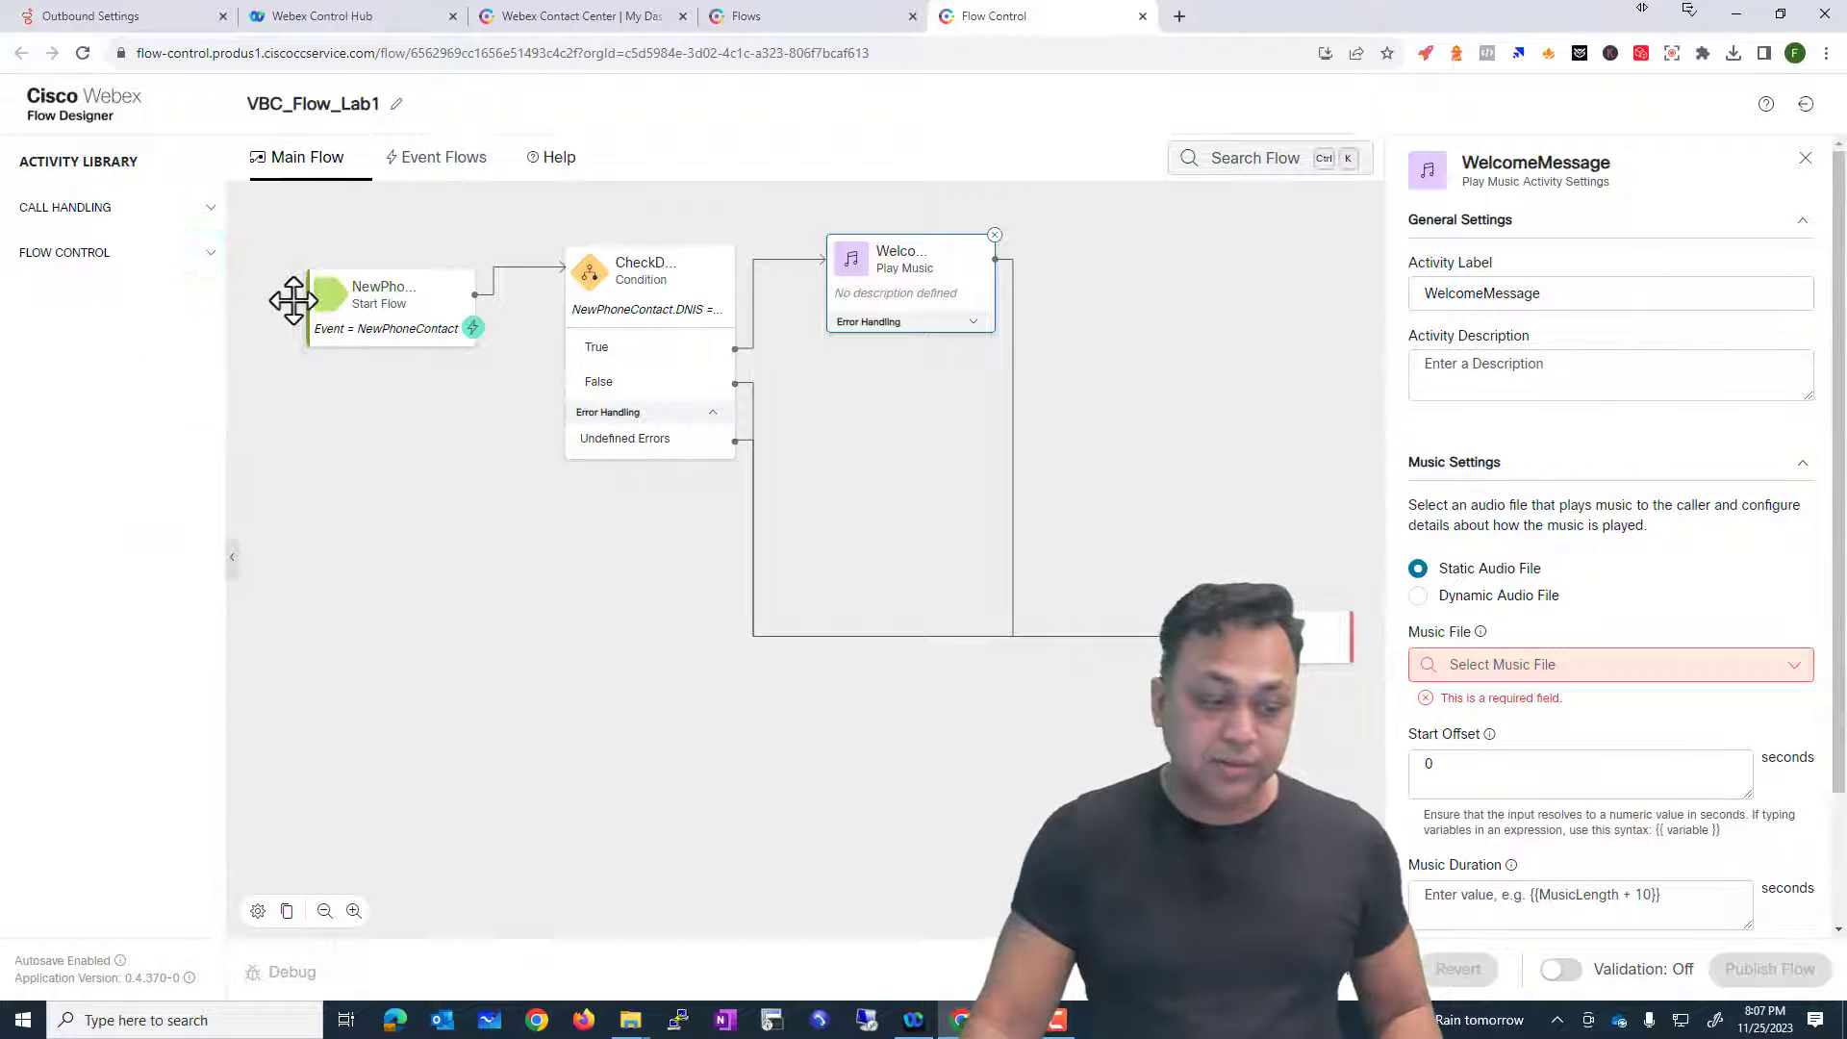
pyautogui.click(73, 252)
pyautogui.click(110, 210)
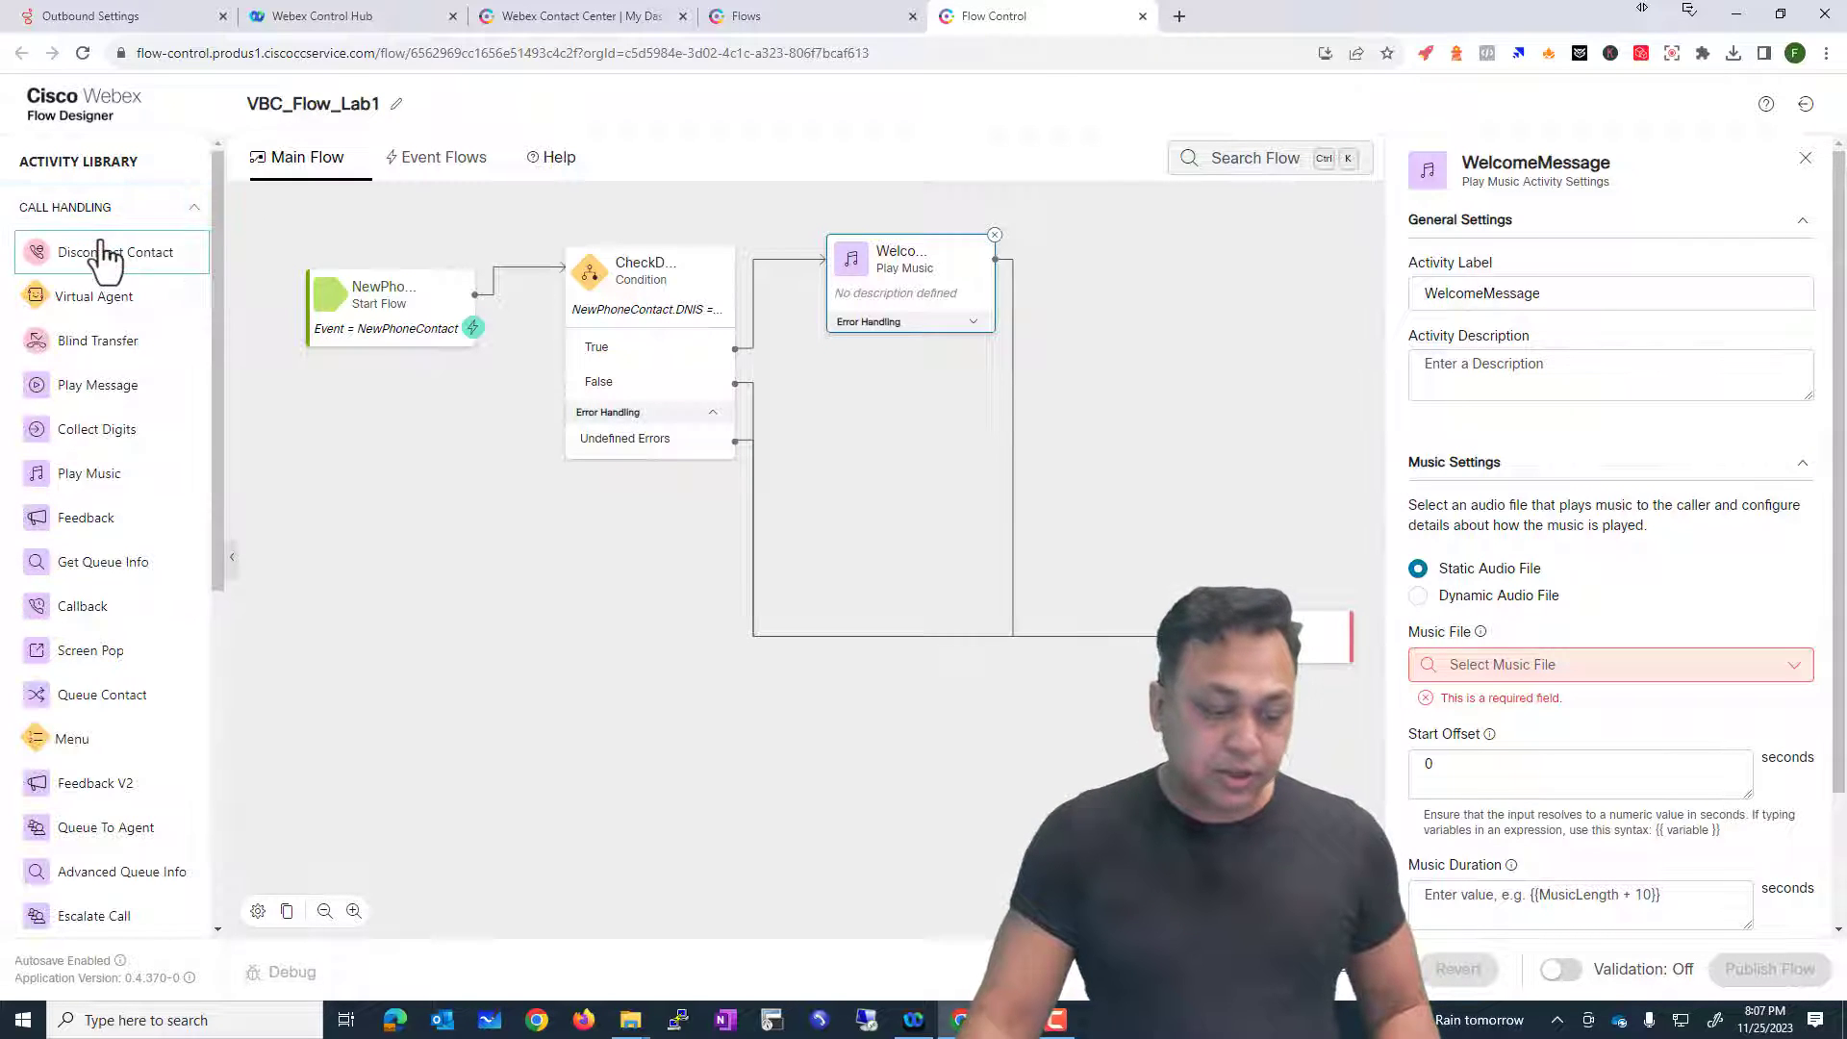
pyautogui.click(154, 210)
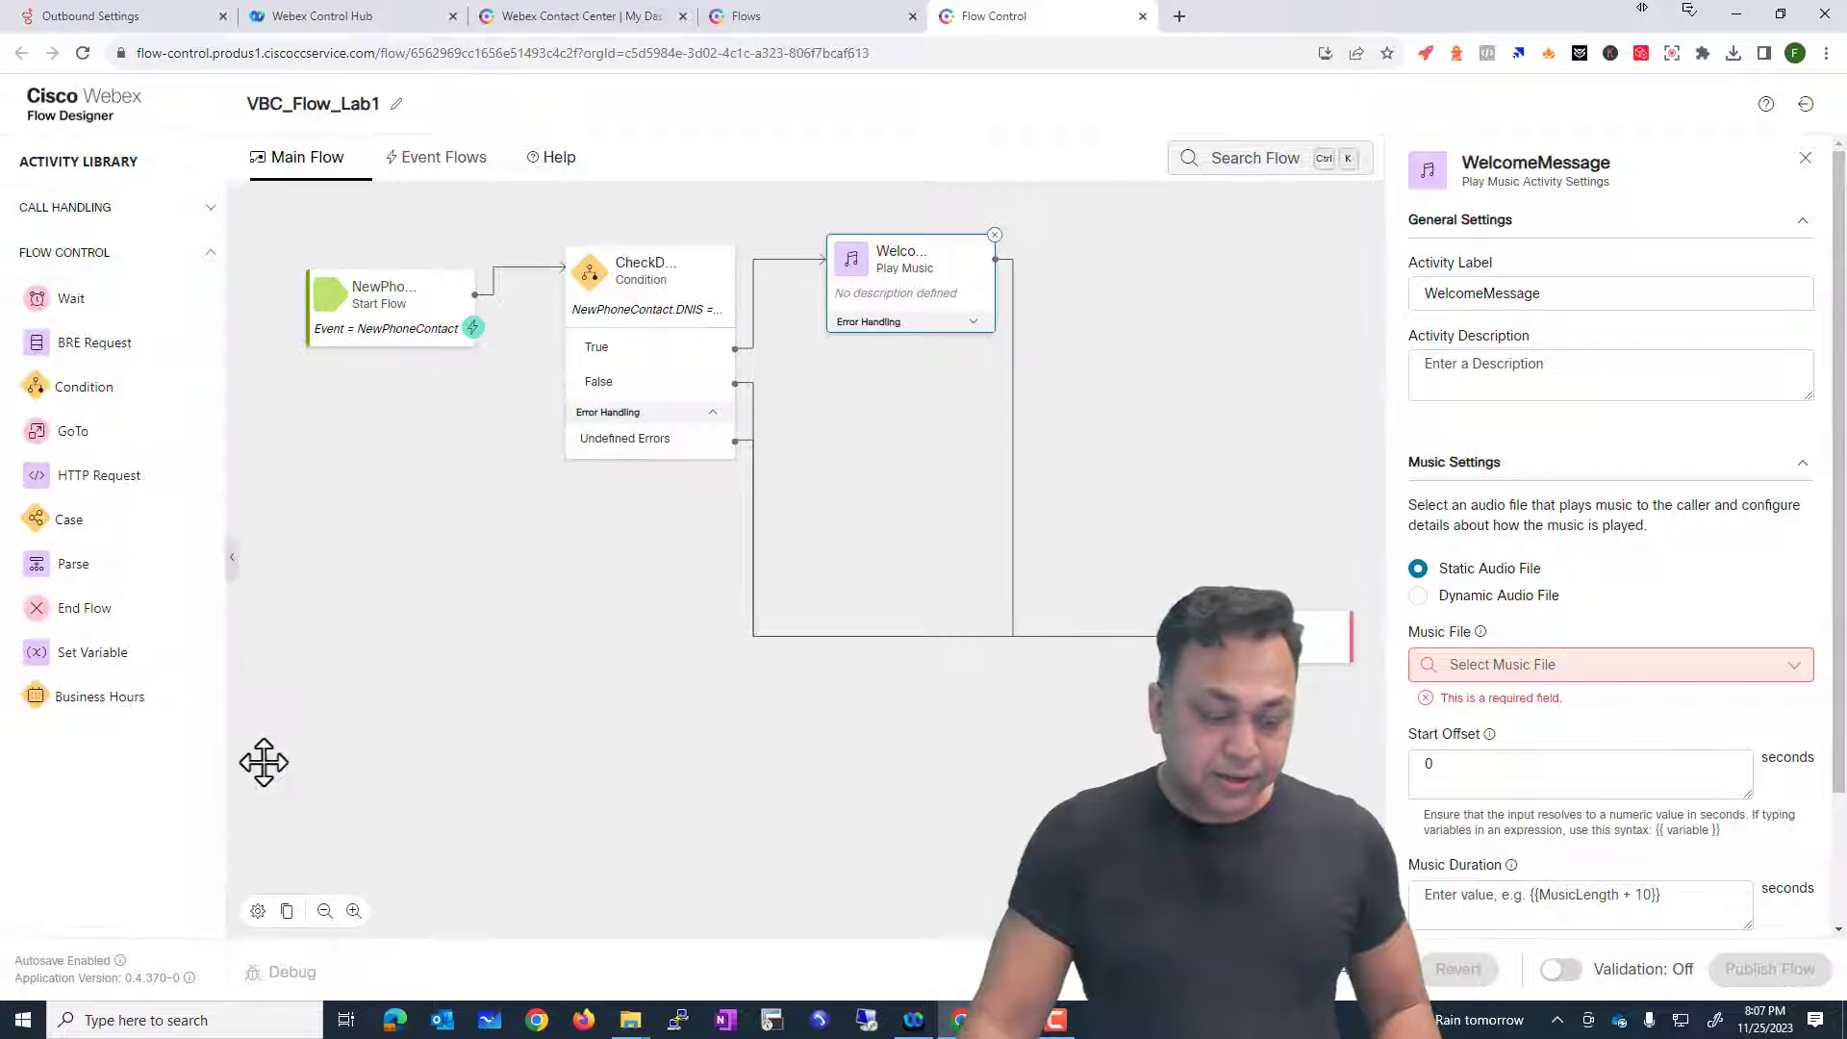
pyautogui.click(232, 556)
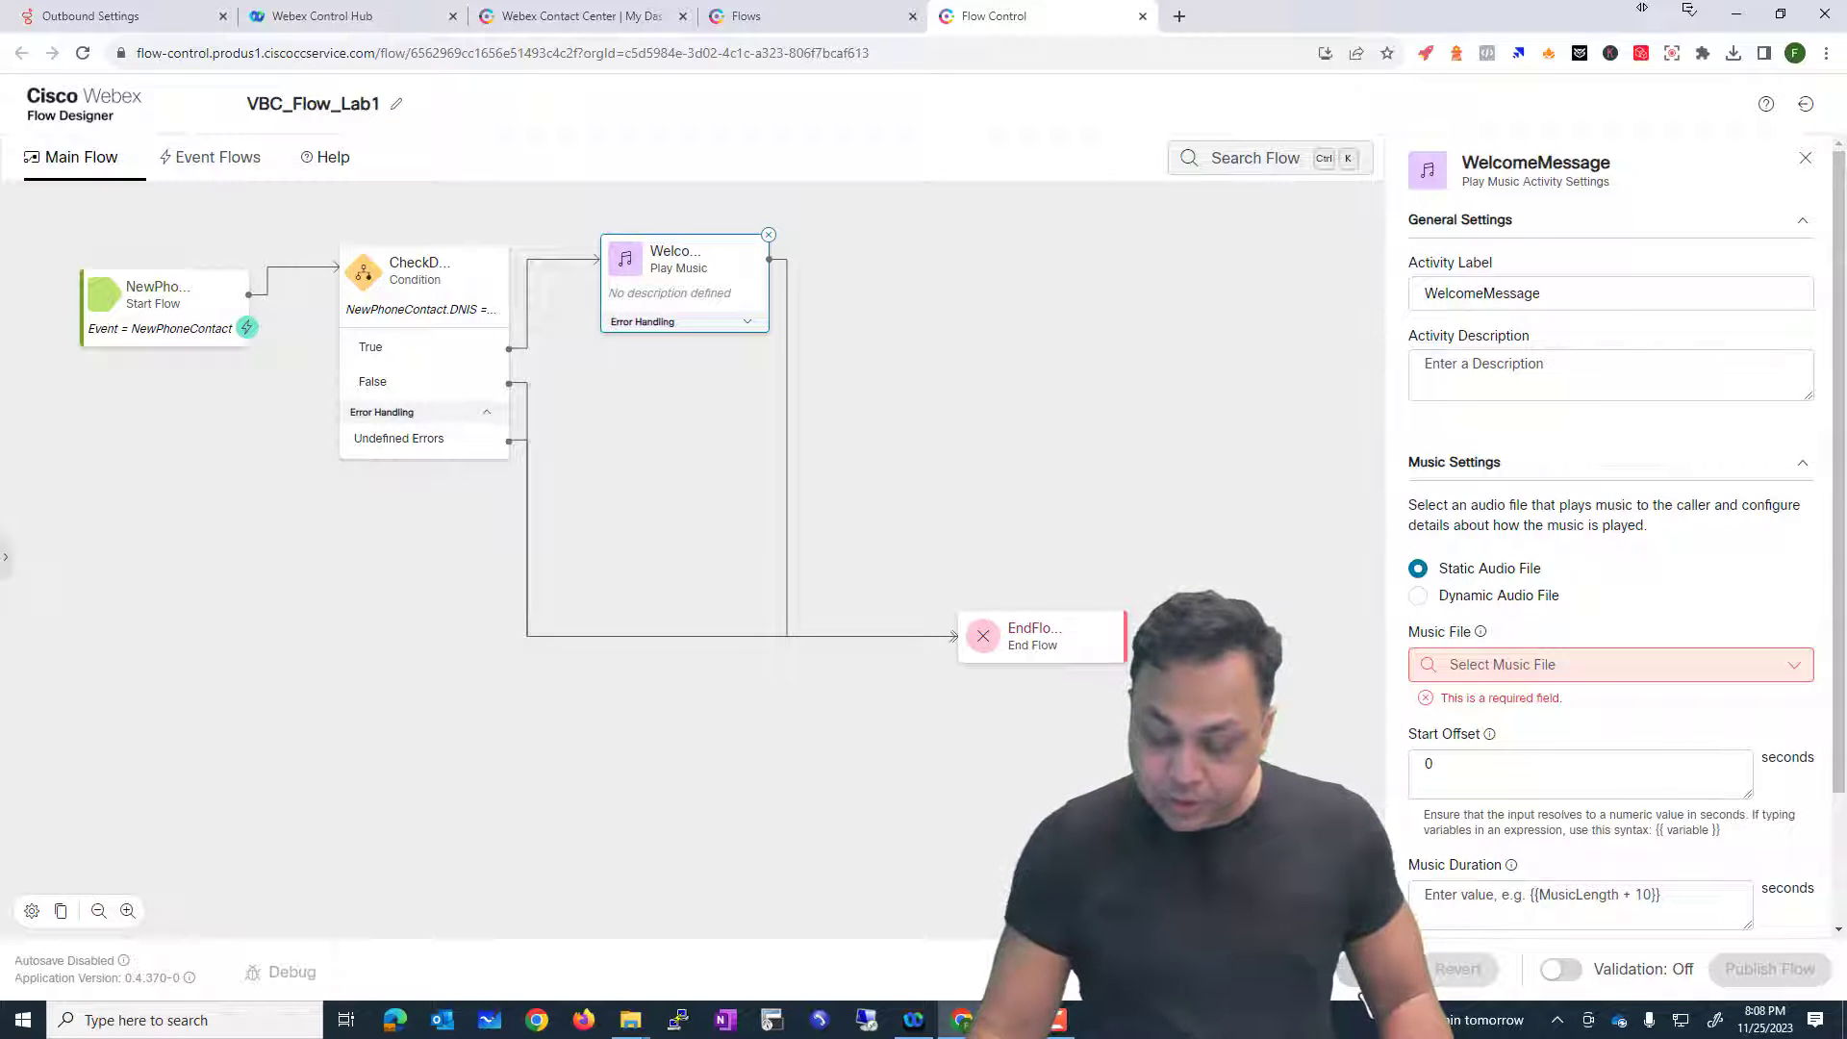
# Step: Turn on flow validation and show the global flow properties
pyautogui.click(1560, 970)
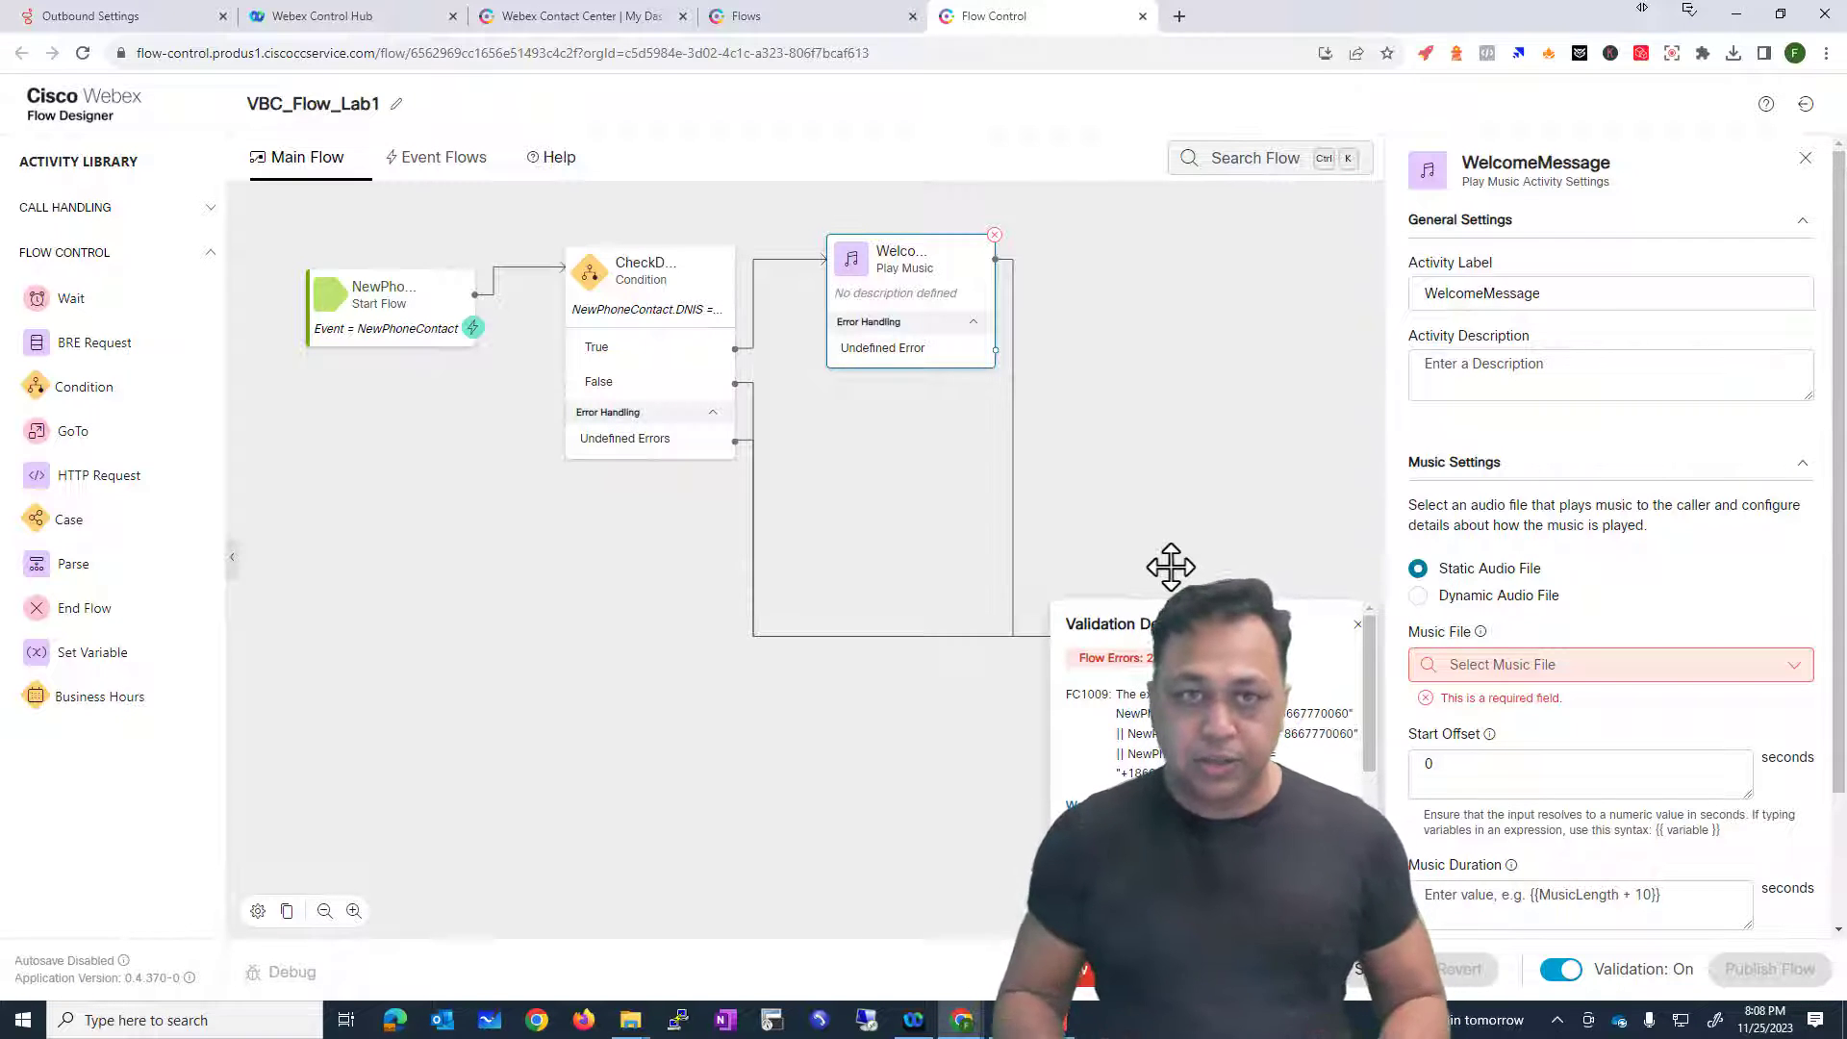
pyautogui.click(624, 669)
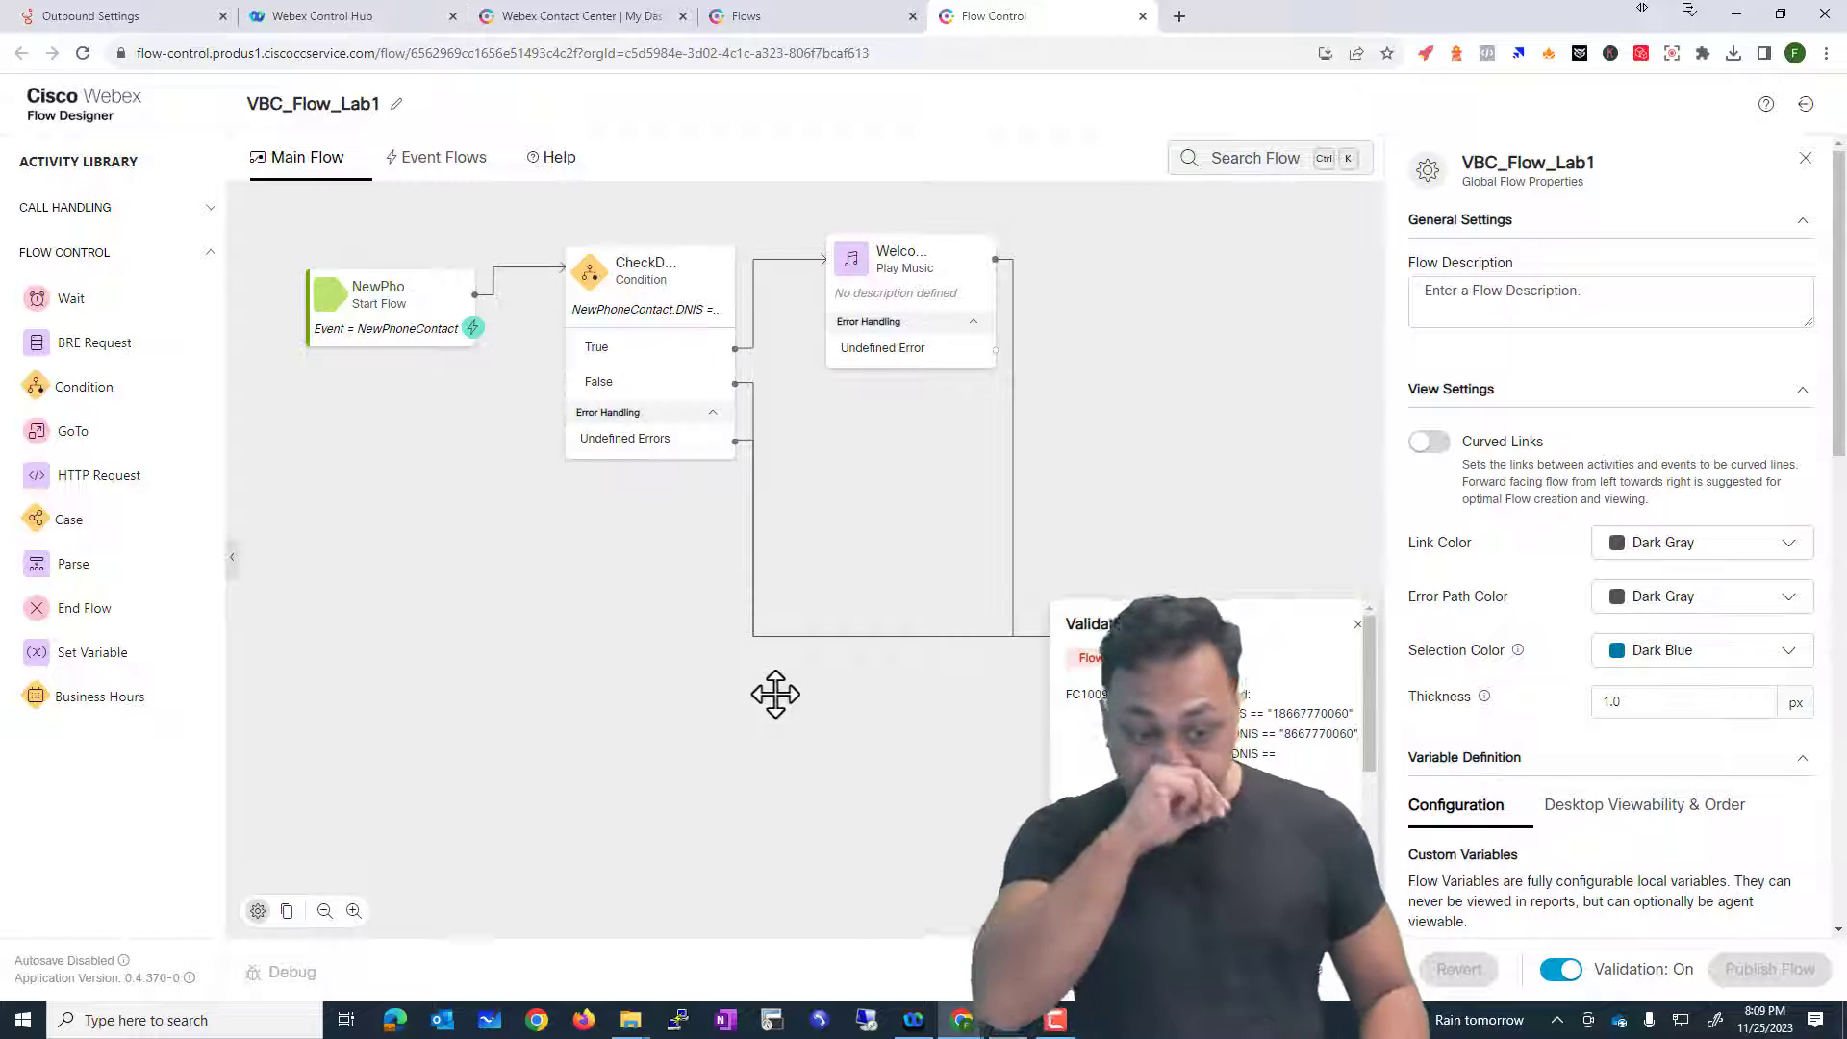
# Step: Show the event flows, close the validation details and examine the AgentOffered event's settings and output variables
pyautogui.click(456, 166)
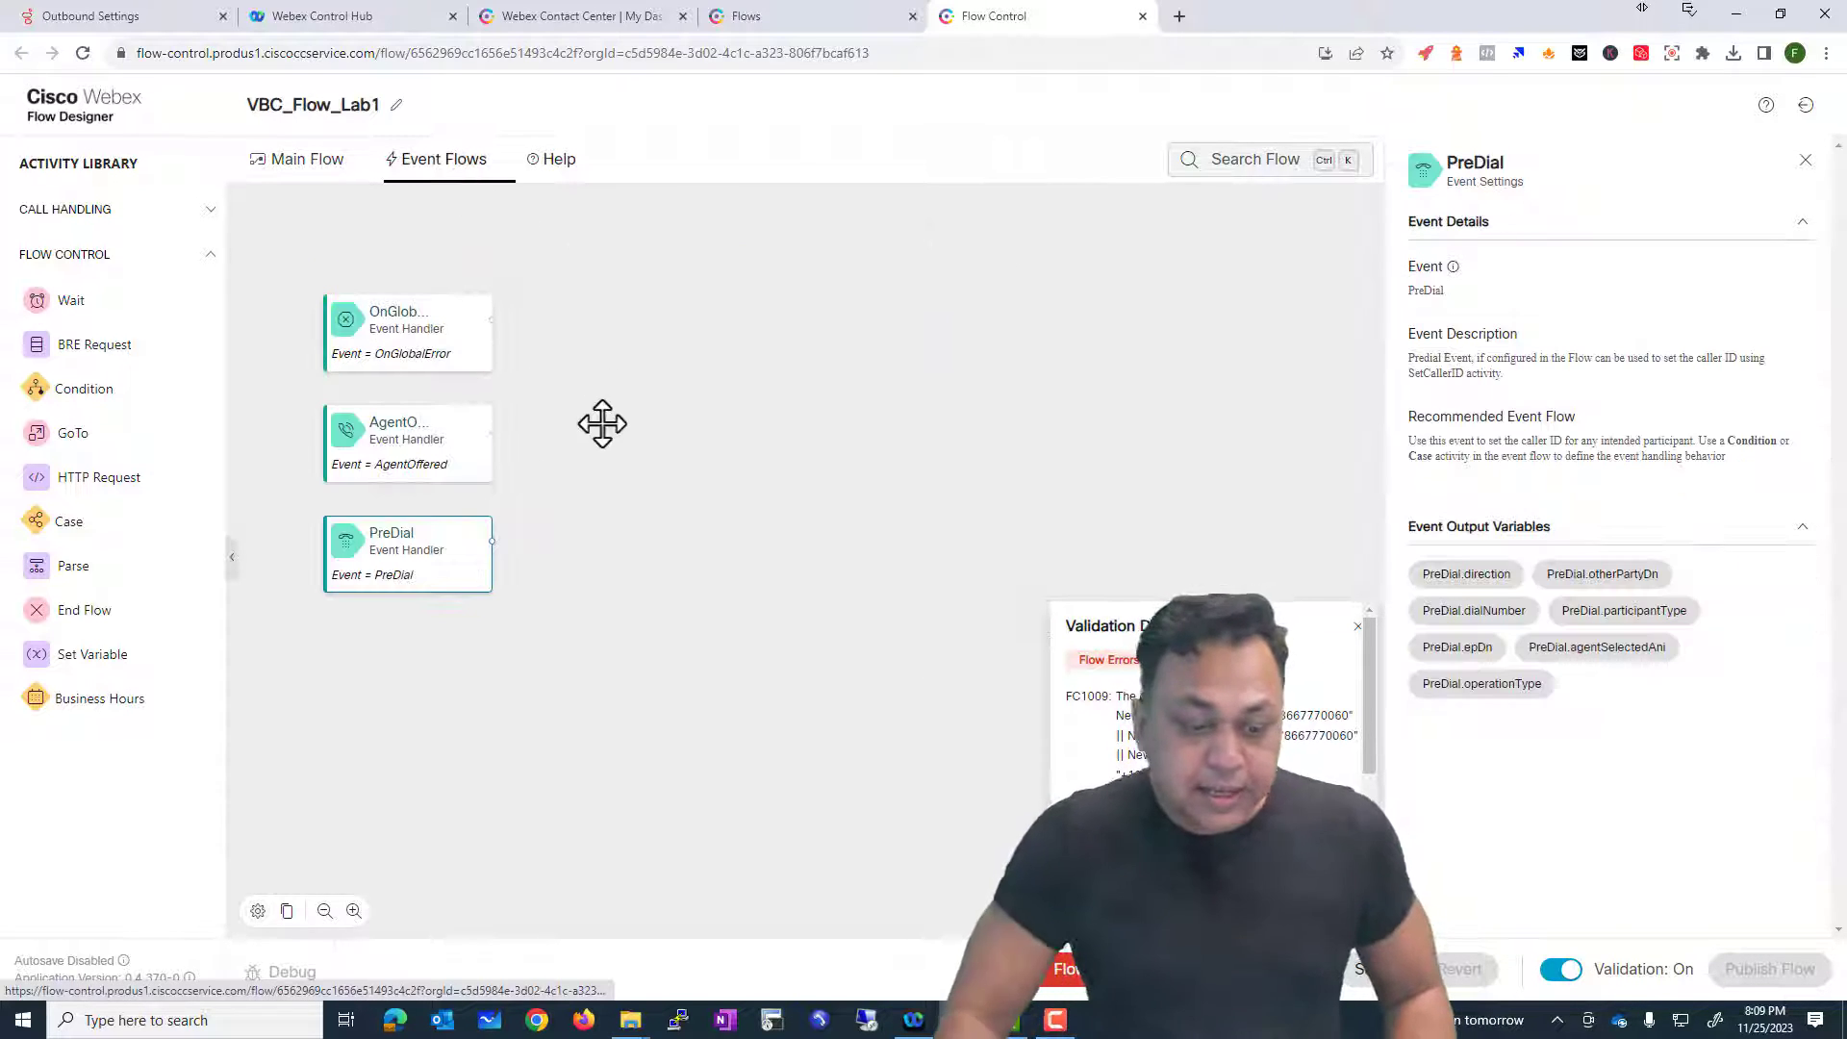
pyautogui.click(1358, 627)
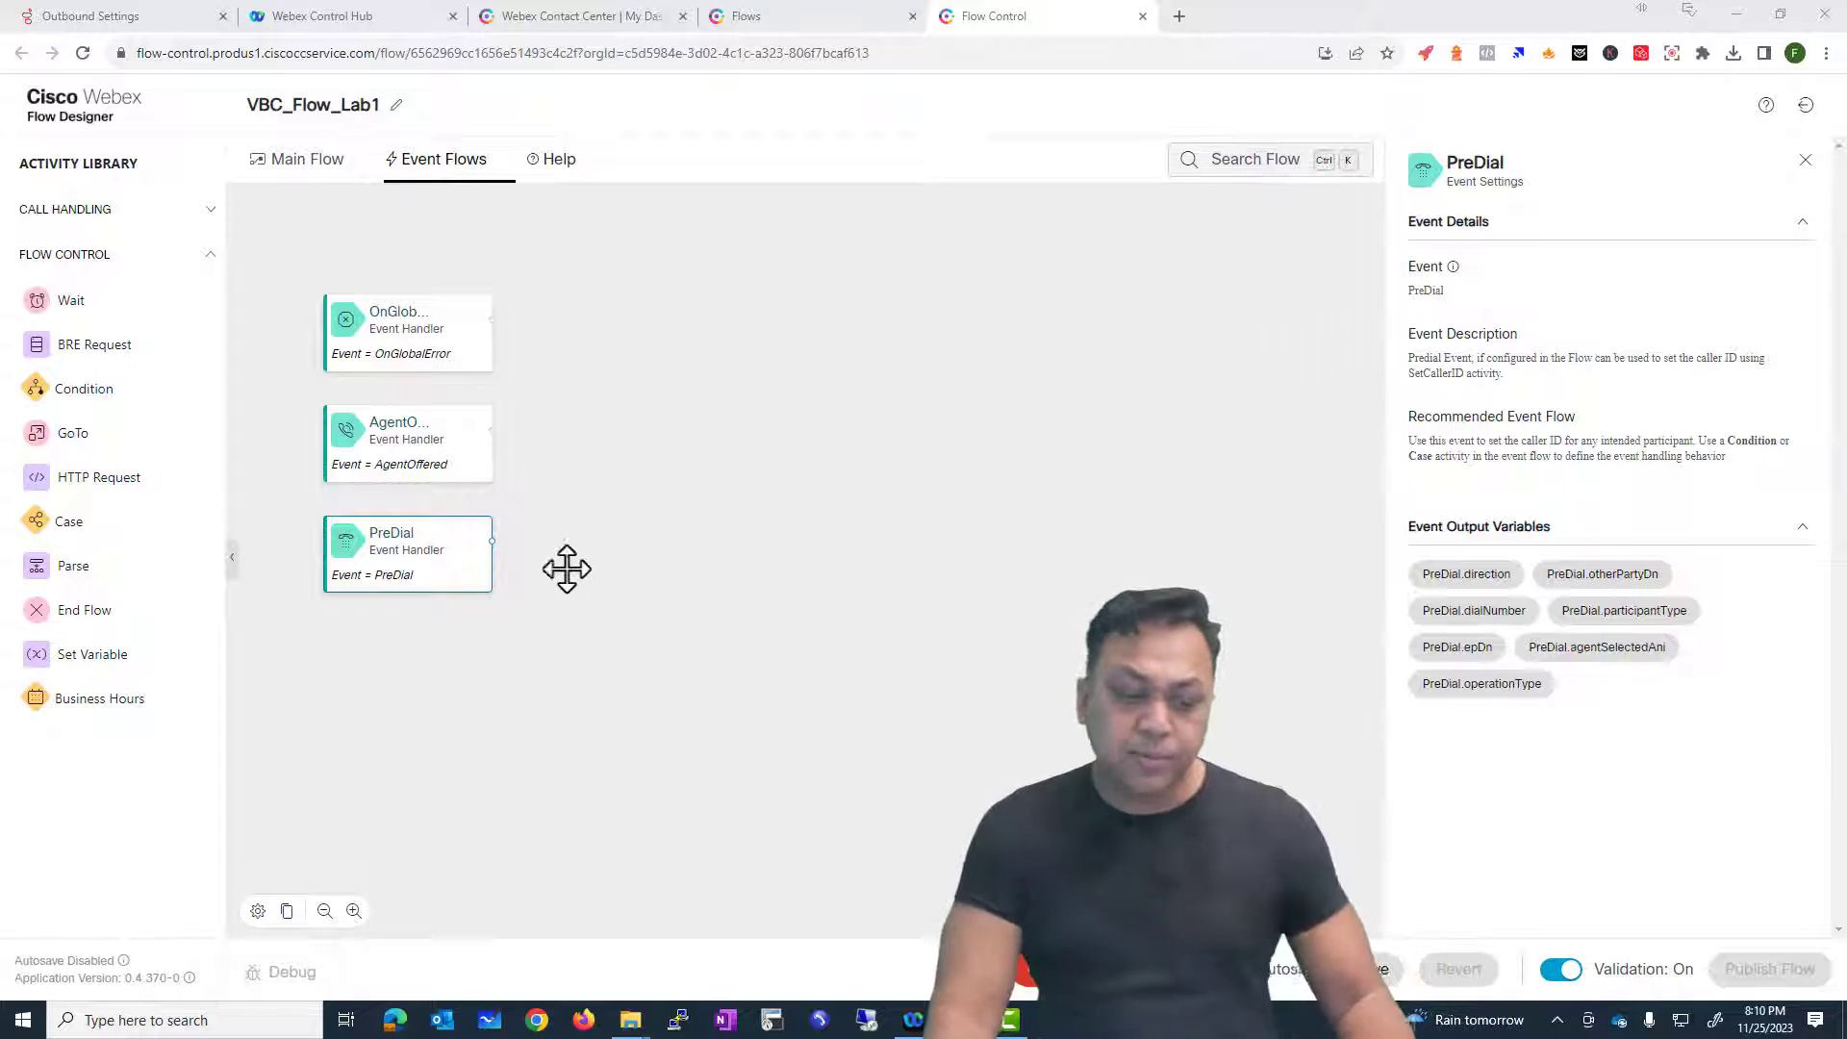
pyautogui.click(481, 442)
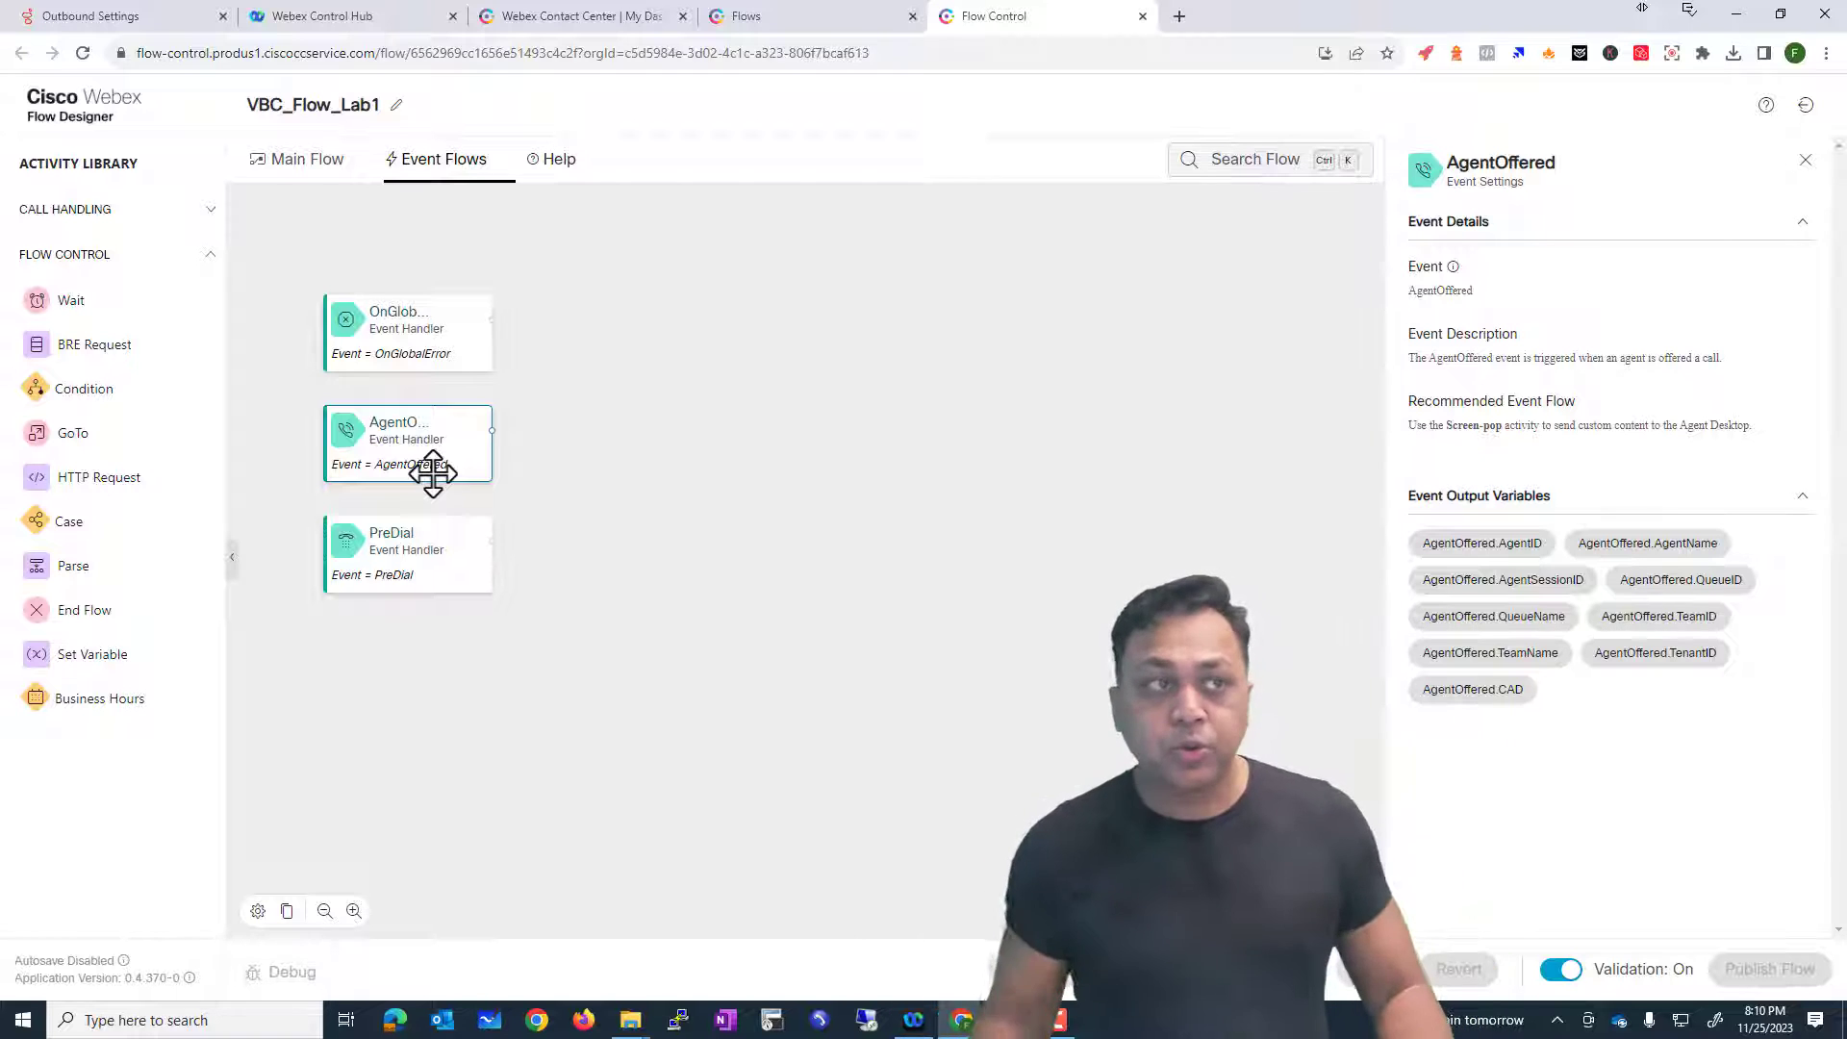
# Step: Add a Queue Contact activity to the main flow below CheckDNIS and set its static queue to SupportQ
pyautogui.click(332, 169)
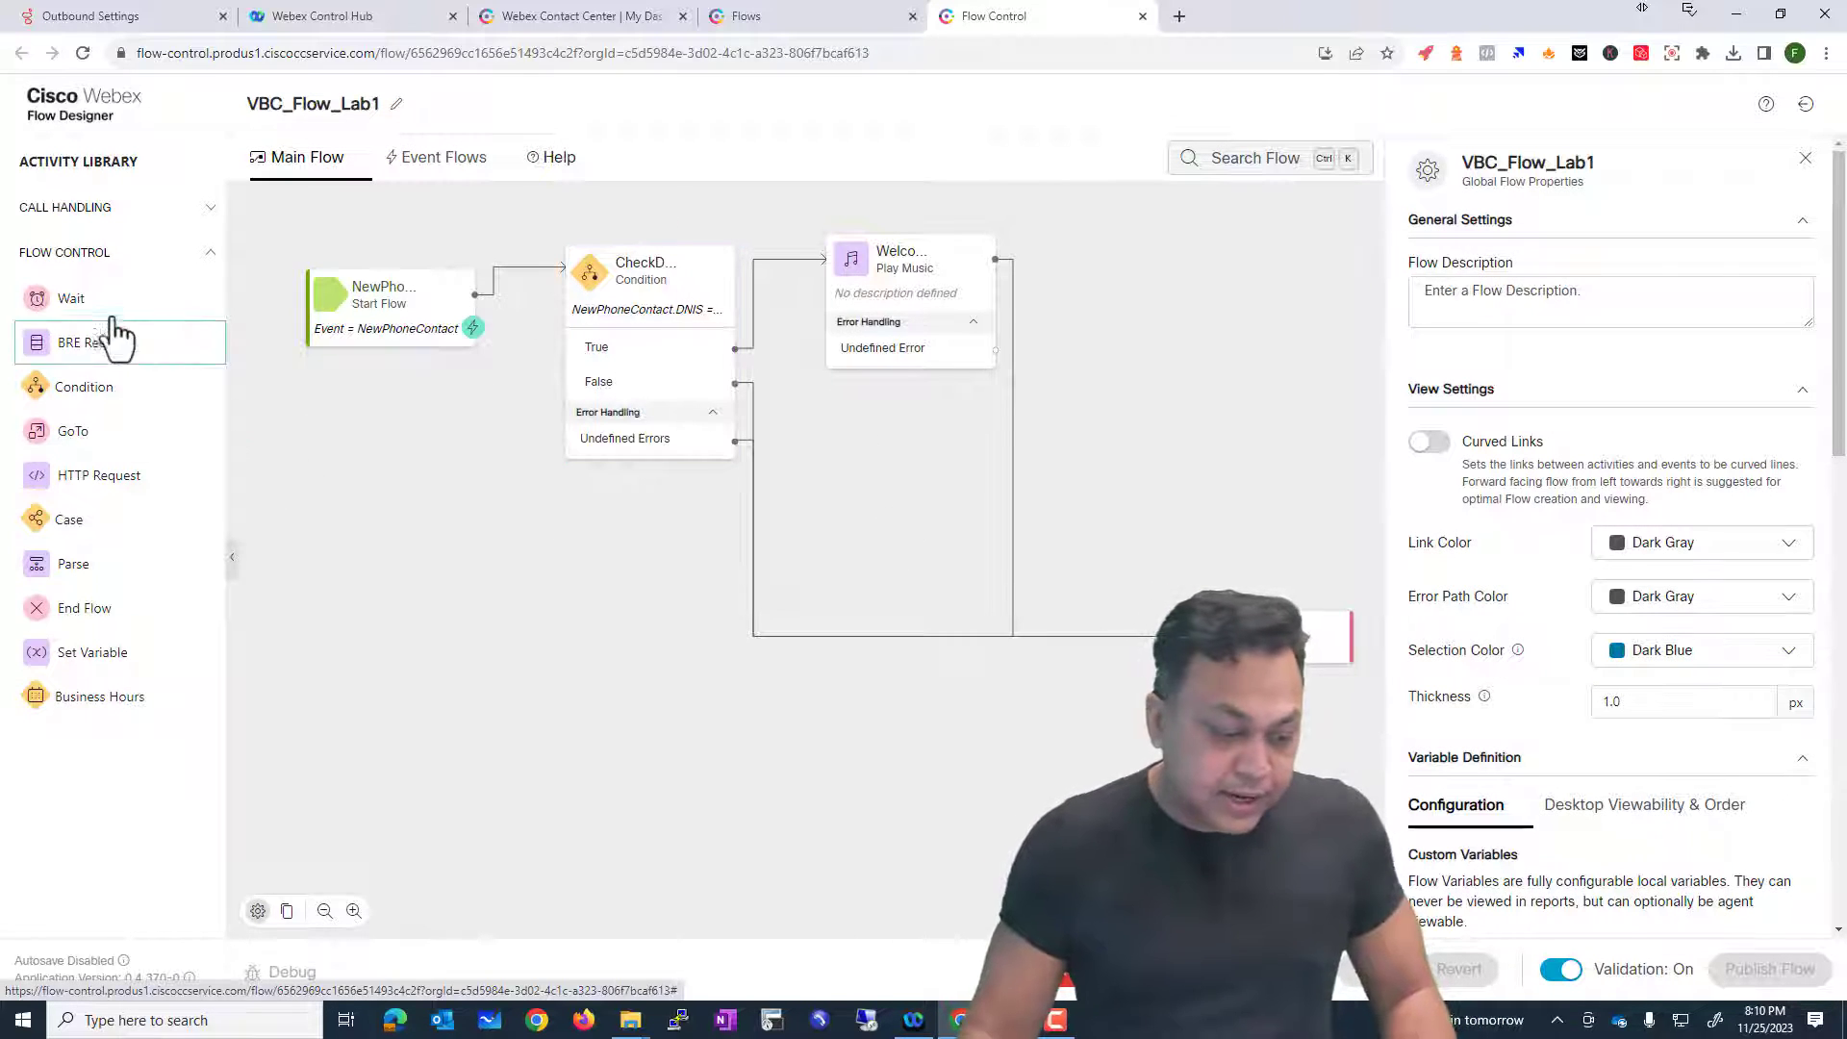
pyautogui.click(72, 208)
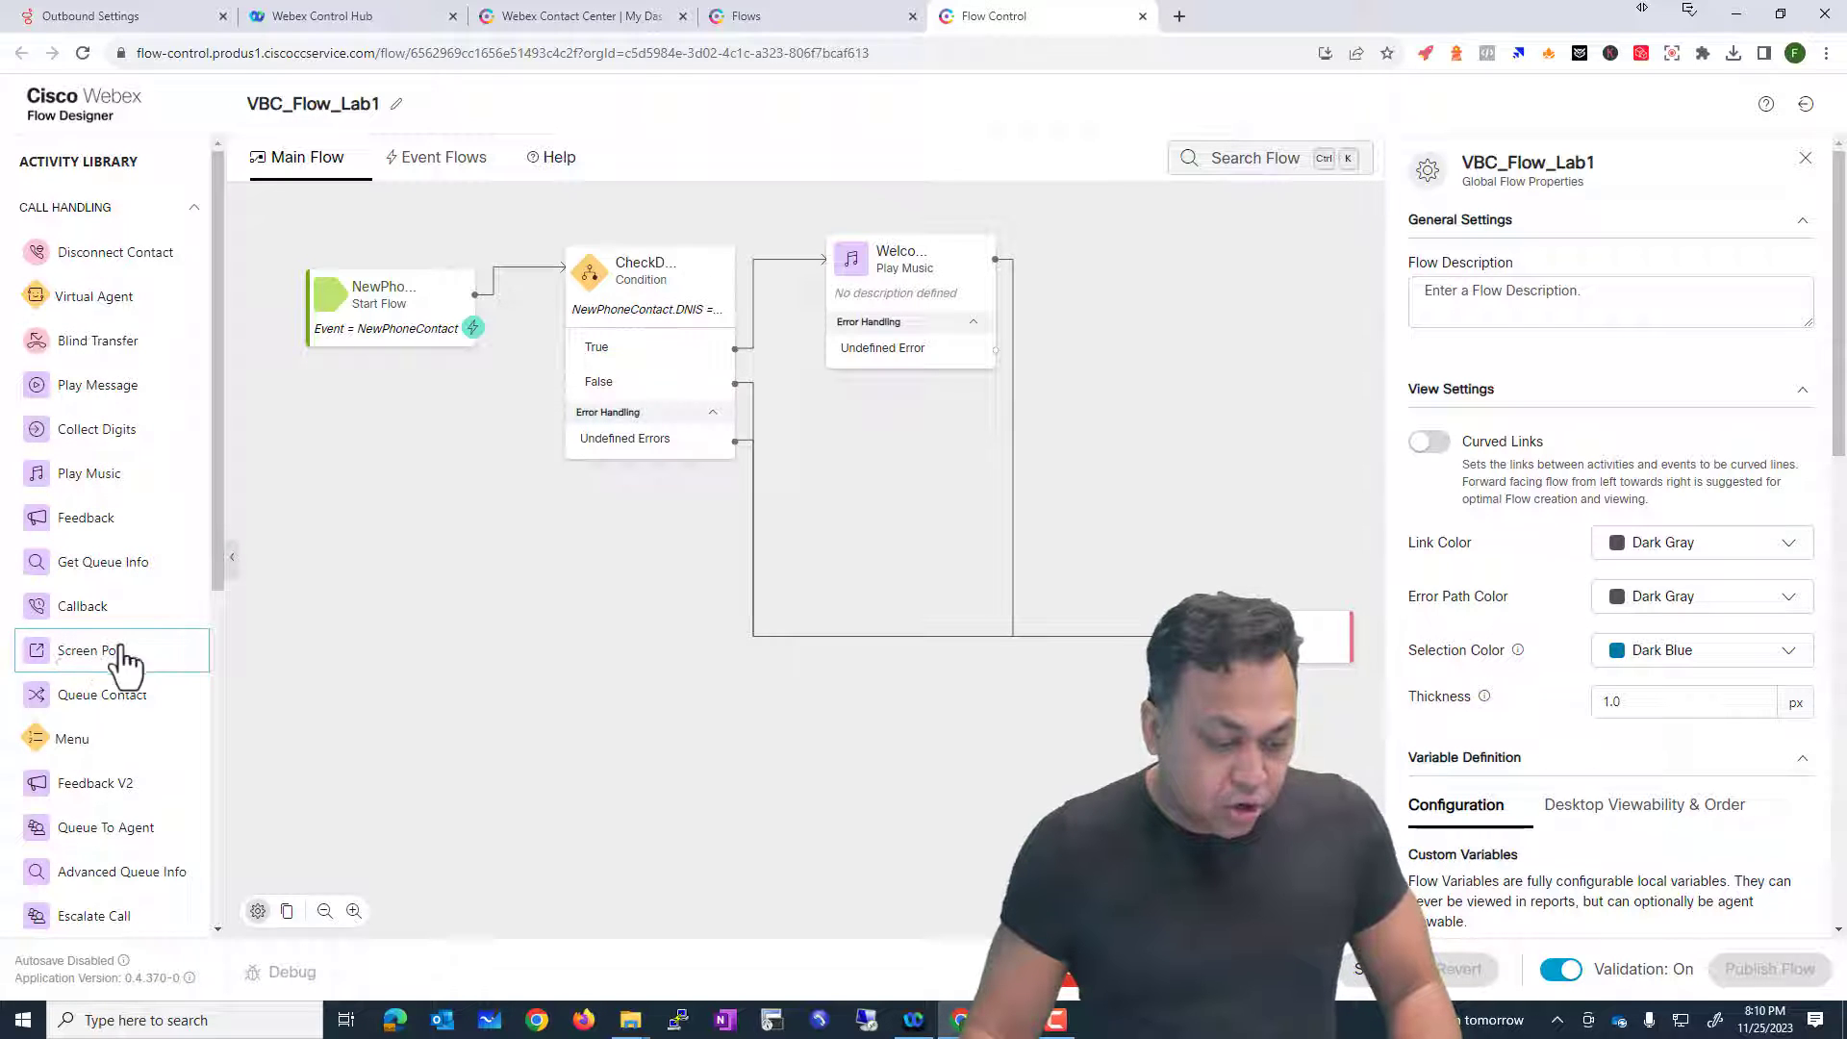
pyautogui.moveTo(97, 697); pyautogui.dragTo(532, 580)
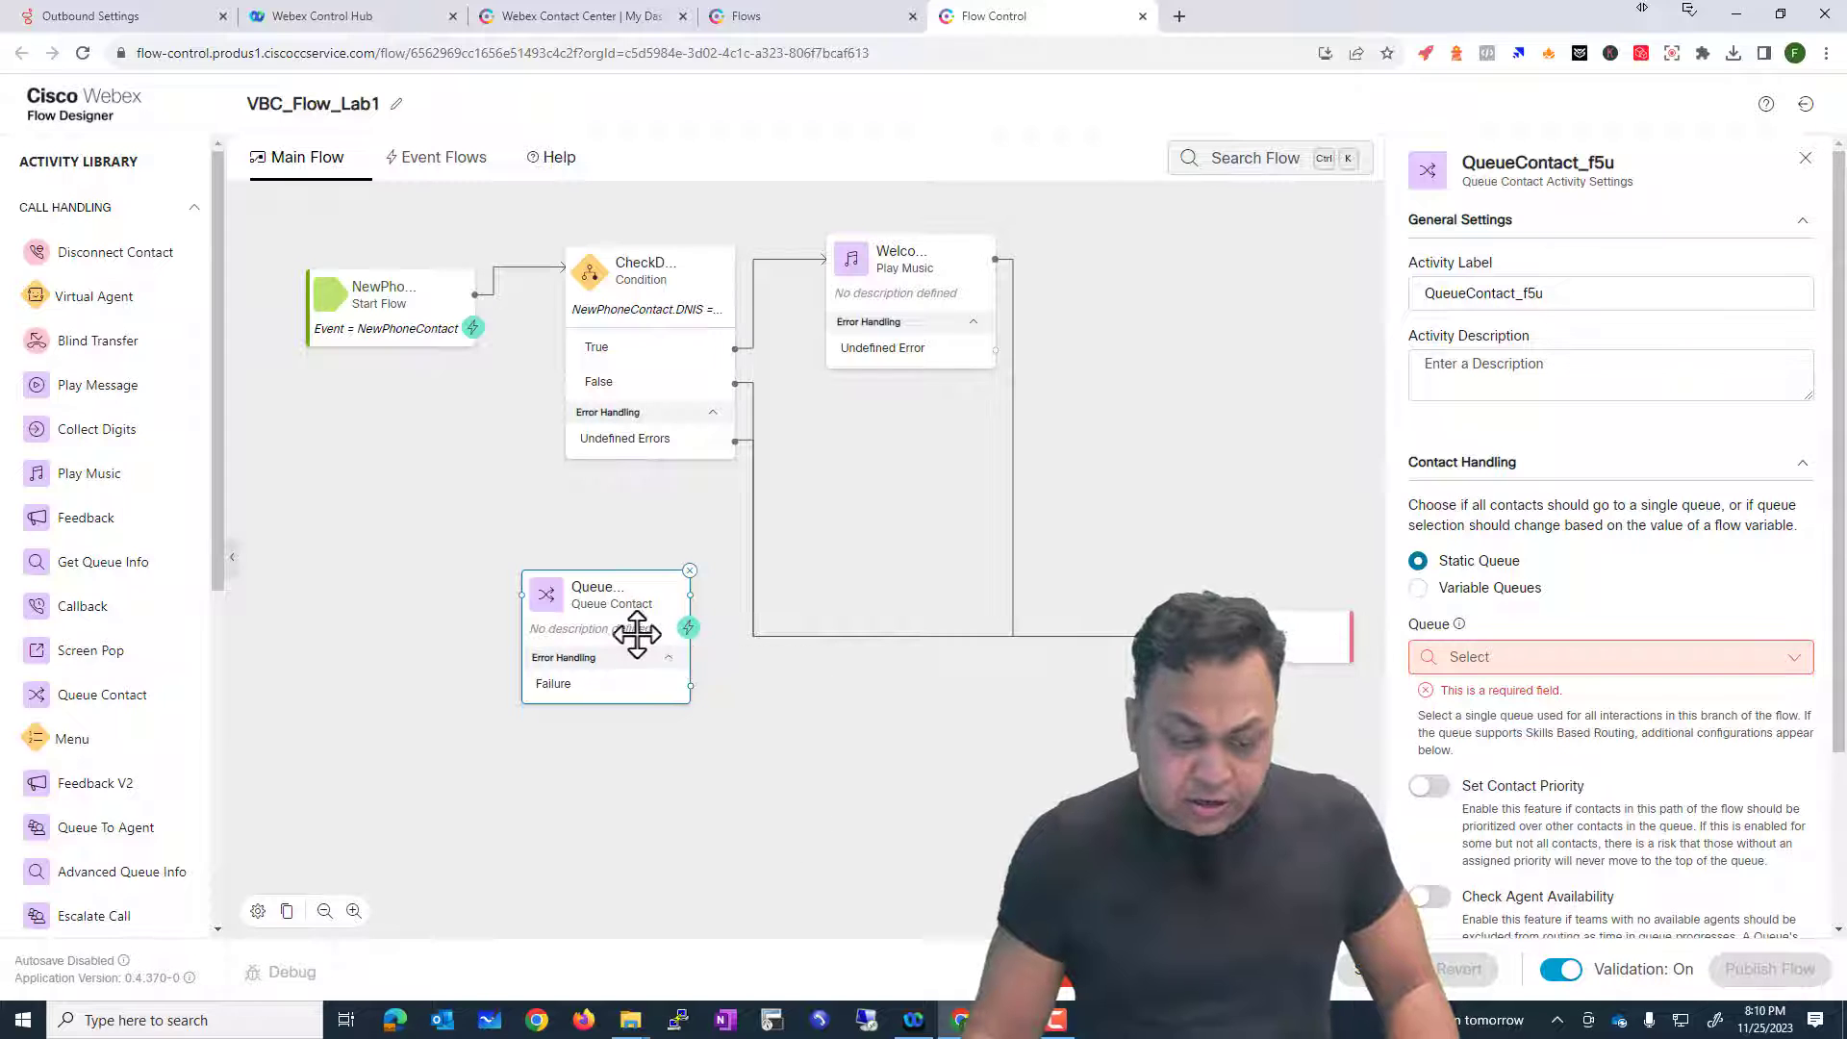
pyautogui.click(1516, 656)
pyautogui.click(1495, 811)
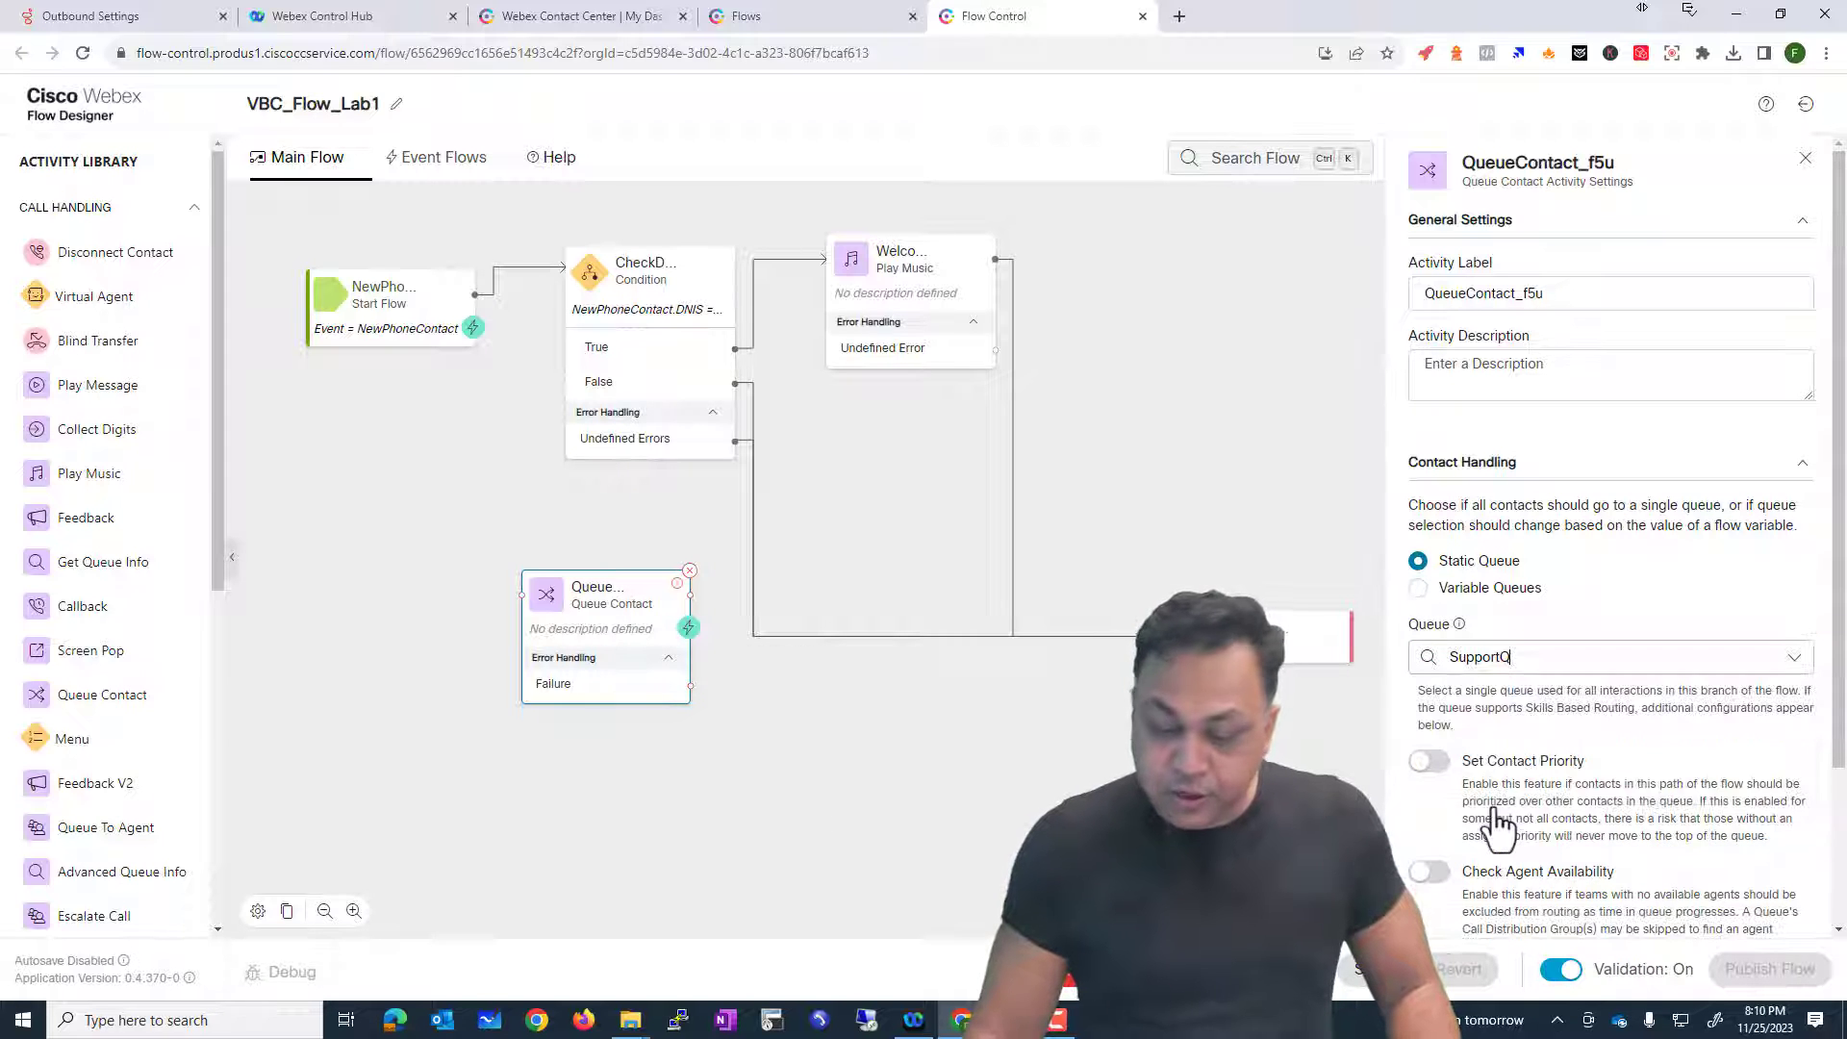
# Step: Show the event flows and examine the AgentAnswered event's description, recommended flow and output variables
pyautogui.click(441, 166)
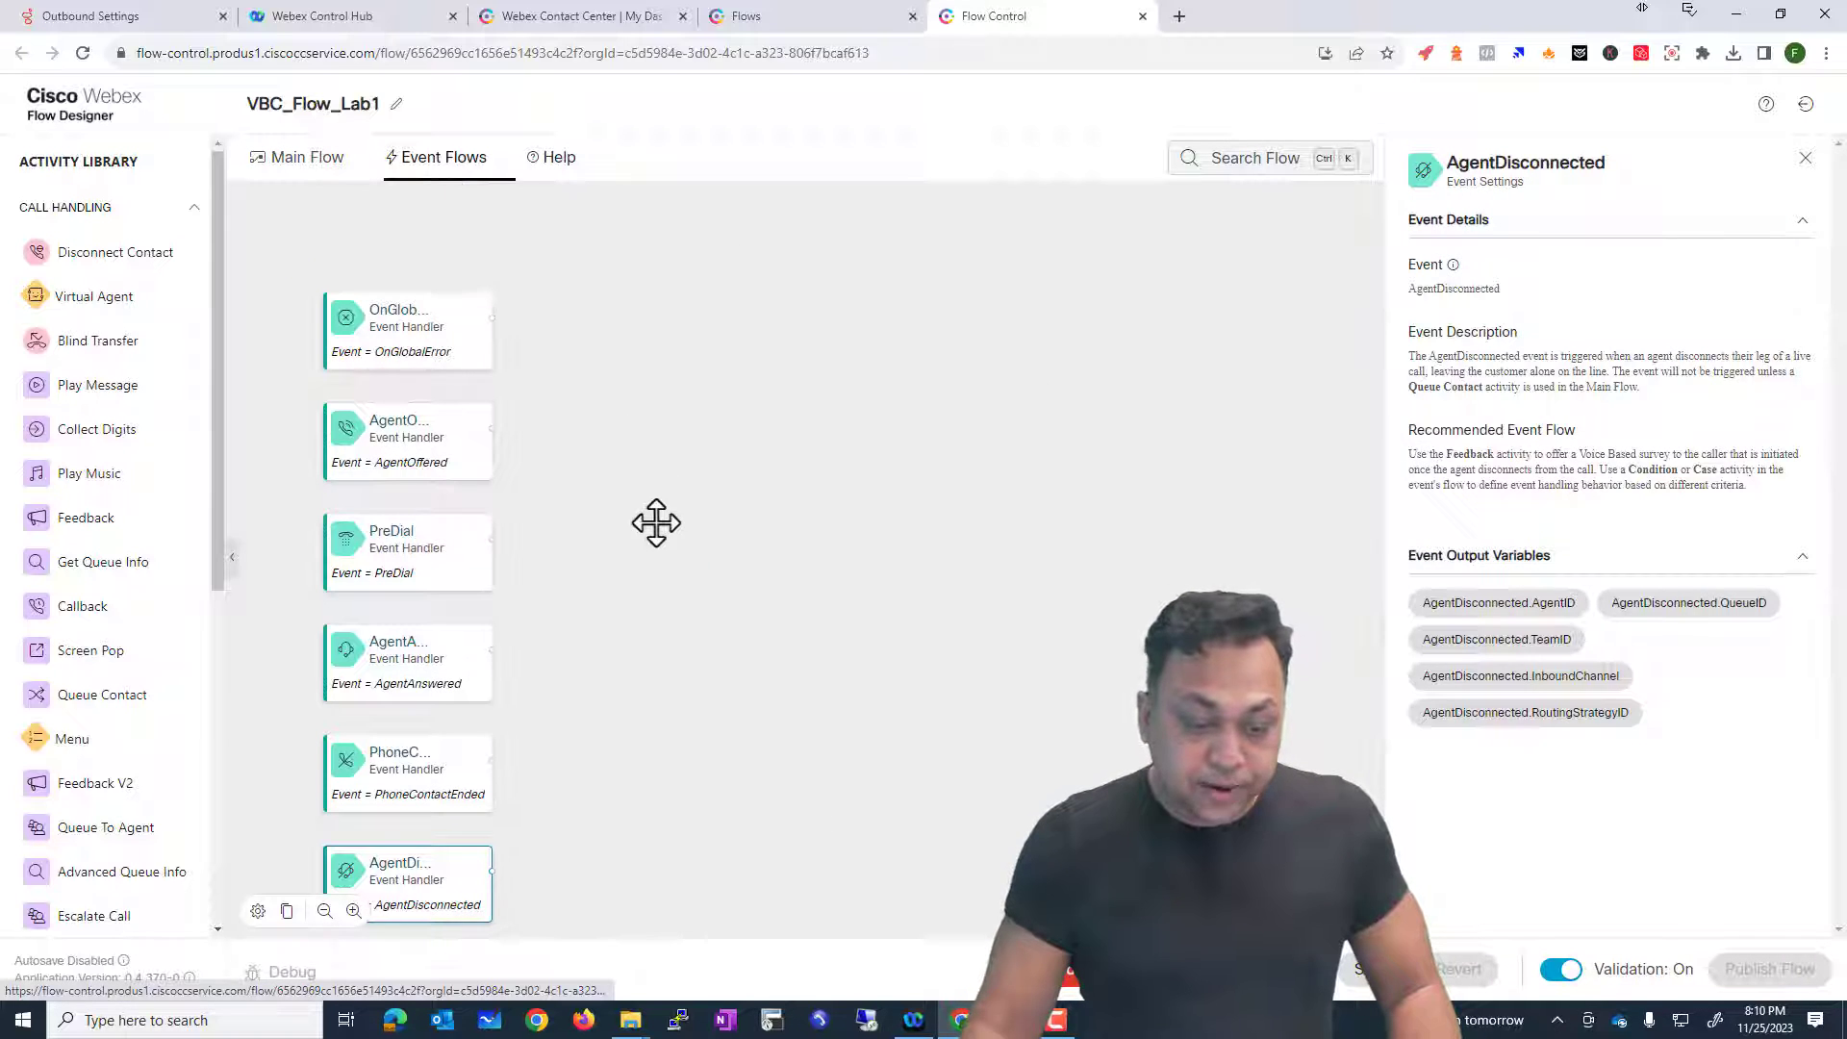
pyautogui.moveTo(652, 520); pyautogui.dragTo(660, 446)
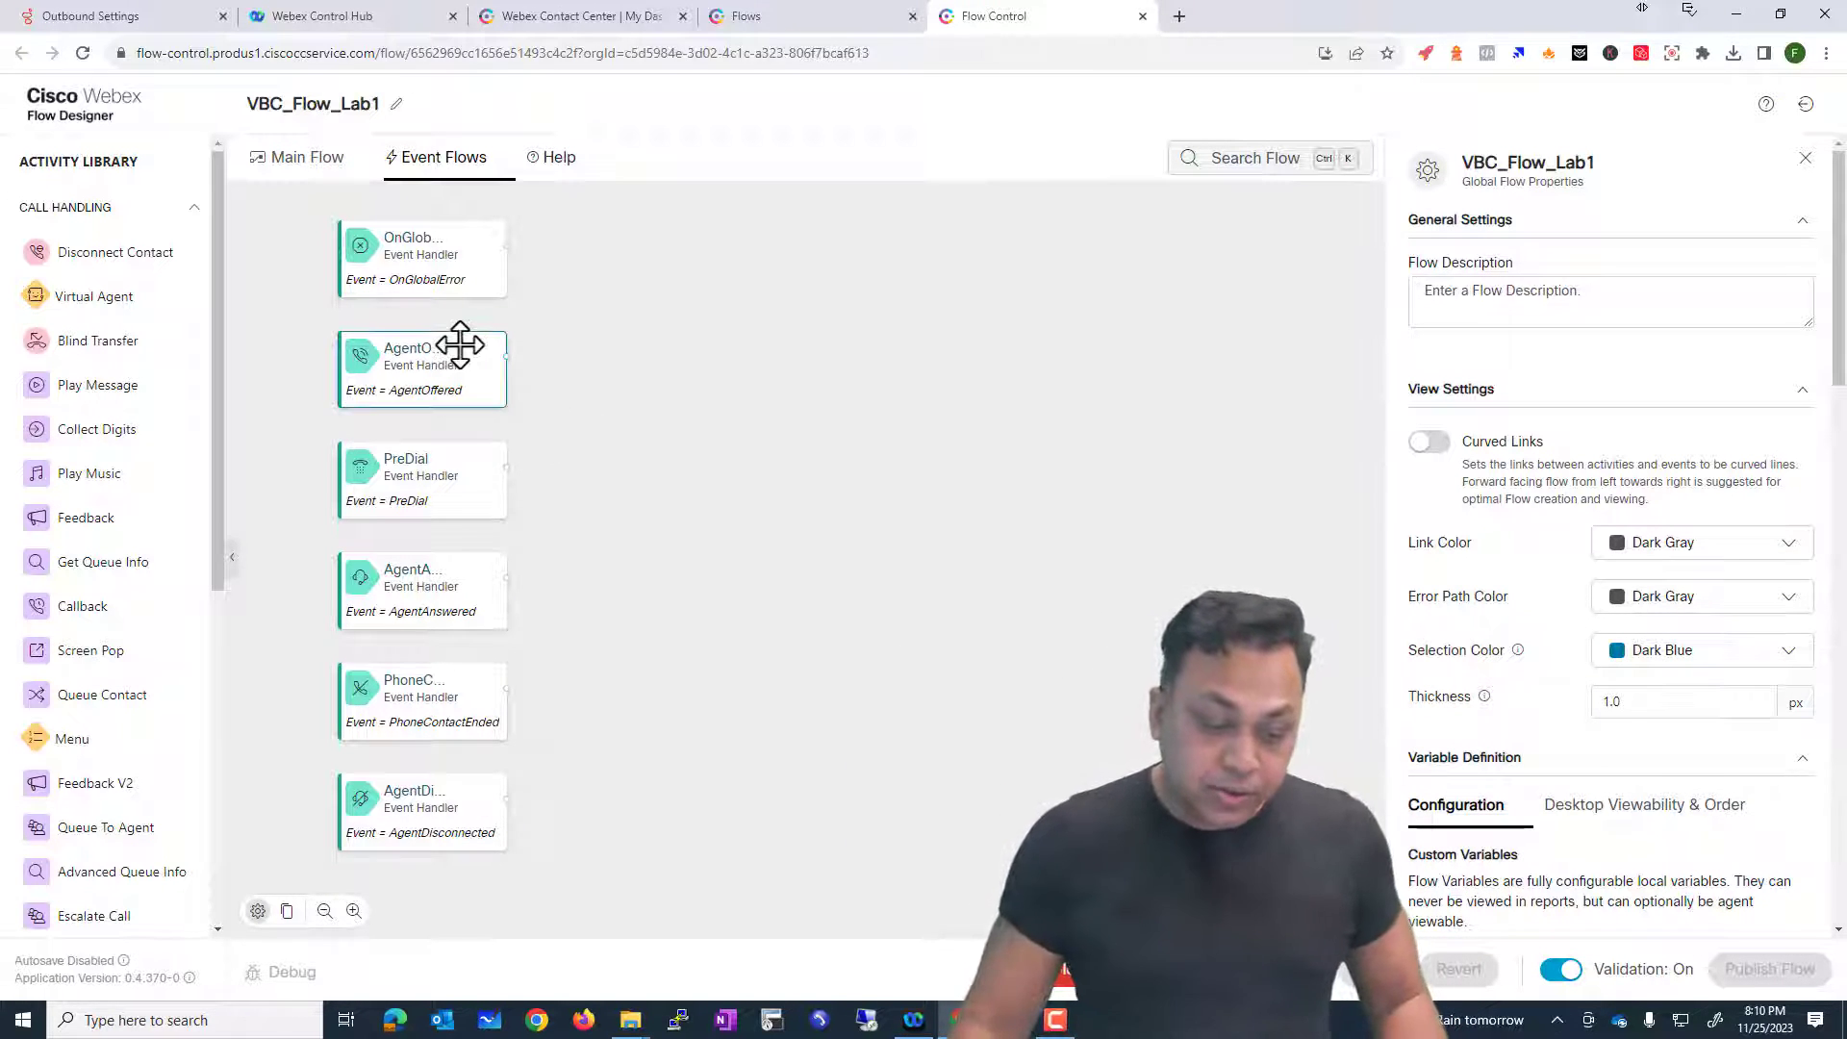
pyautogui.click(439, 567)
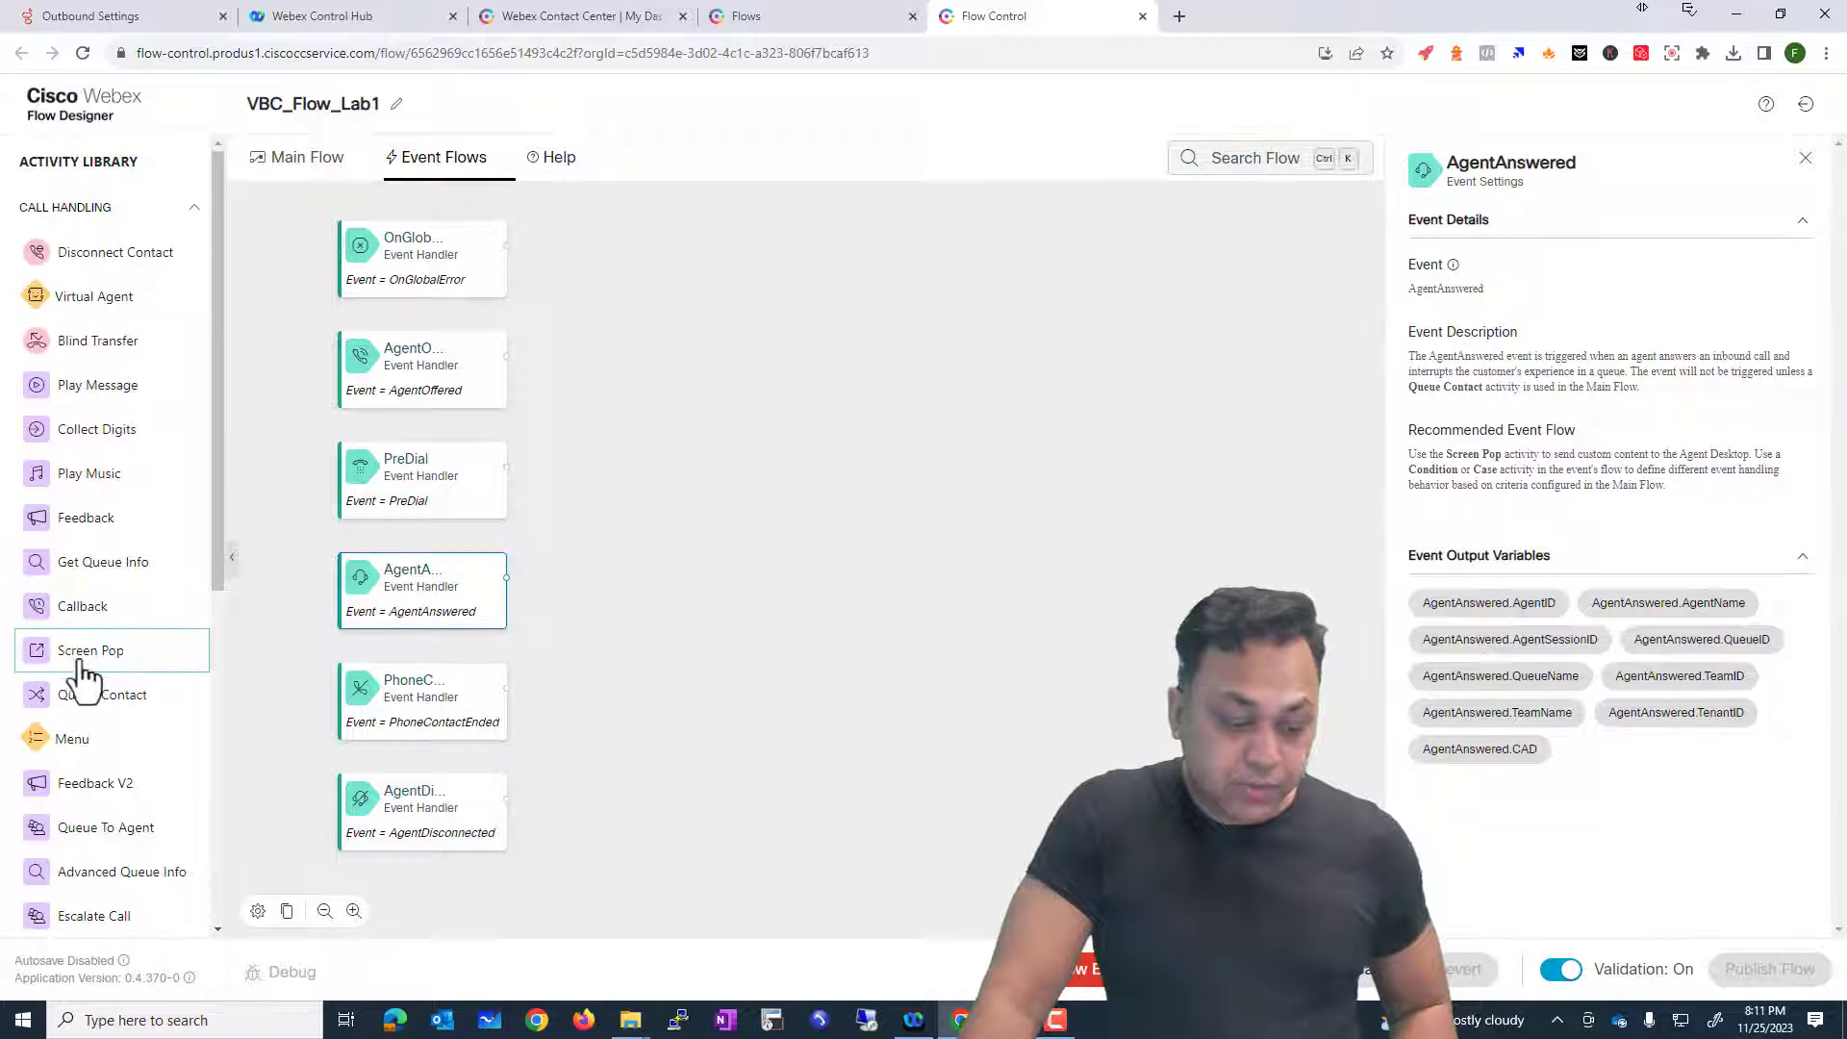
# Step: Add a Screen Pop activity to the event flows, connect the AgentAnswered event to it, and move it closer to that event
pyautogui.moveTo(90, 650); pyautogui.dragTo(794, 630)
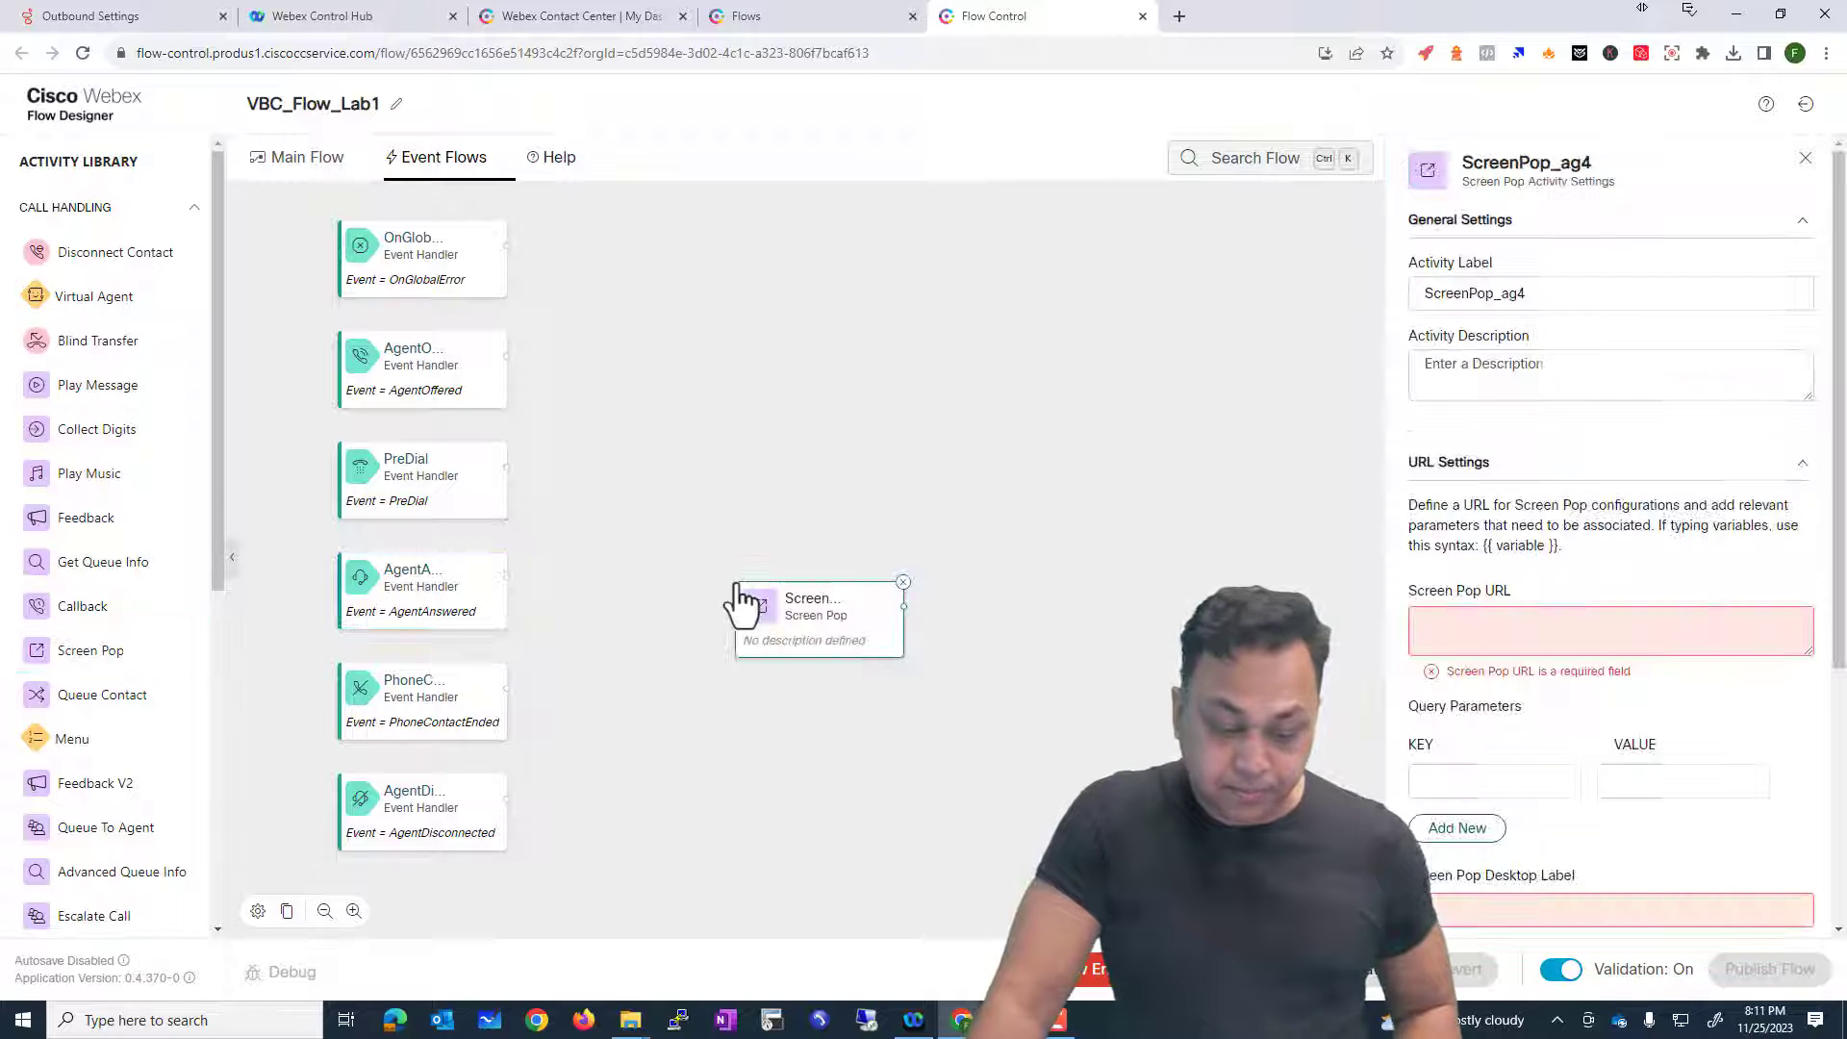
pyautogui.moveTo(509, 579); pyautogui.dragTo(731, 616)
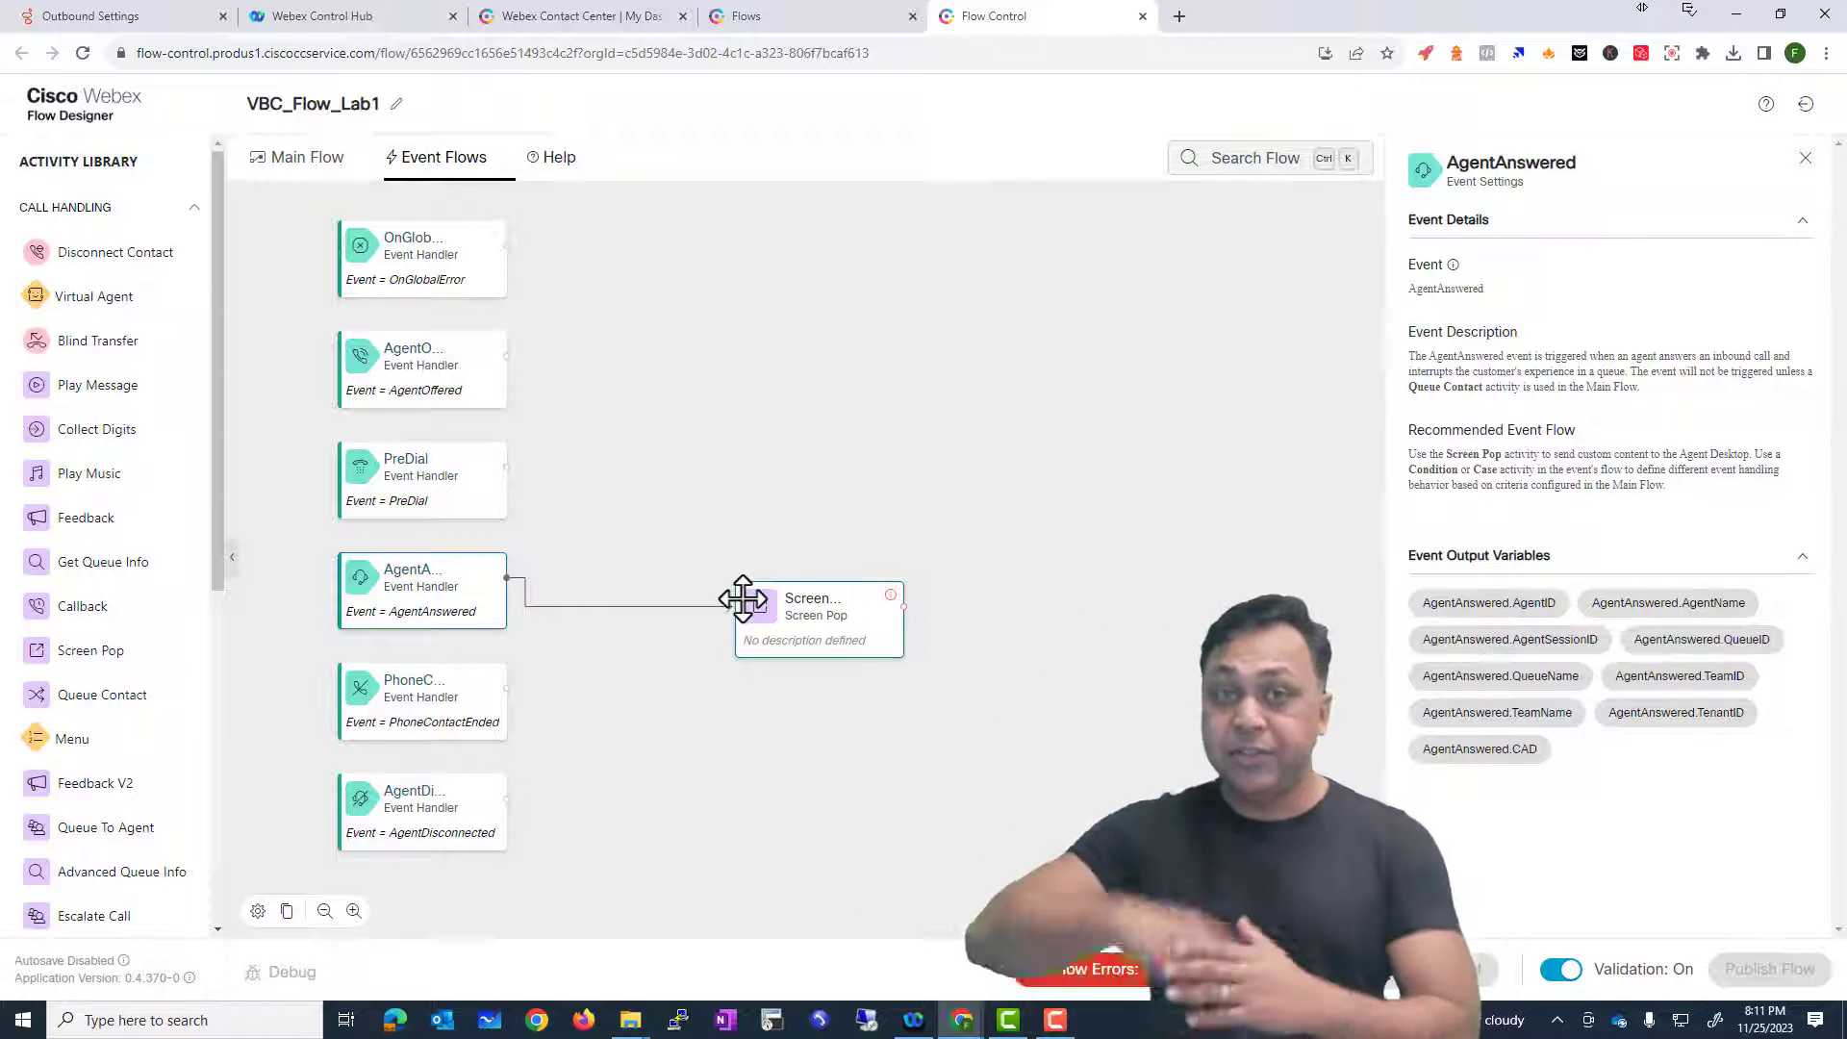
pyautogui.click(843, 613)
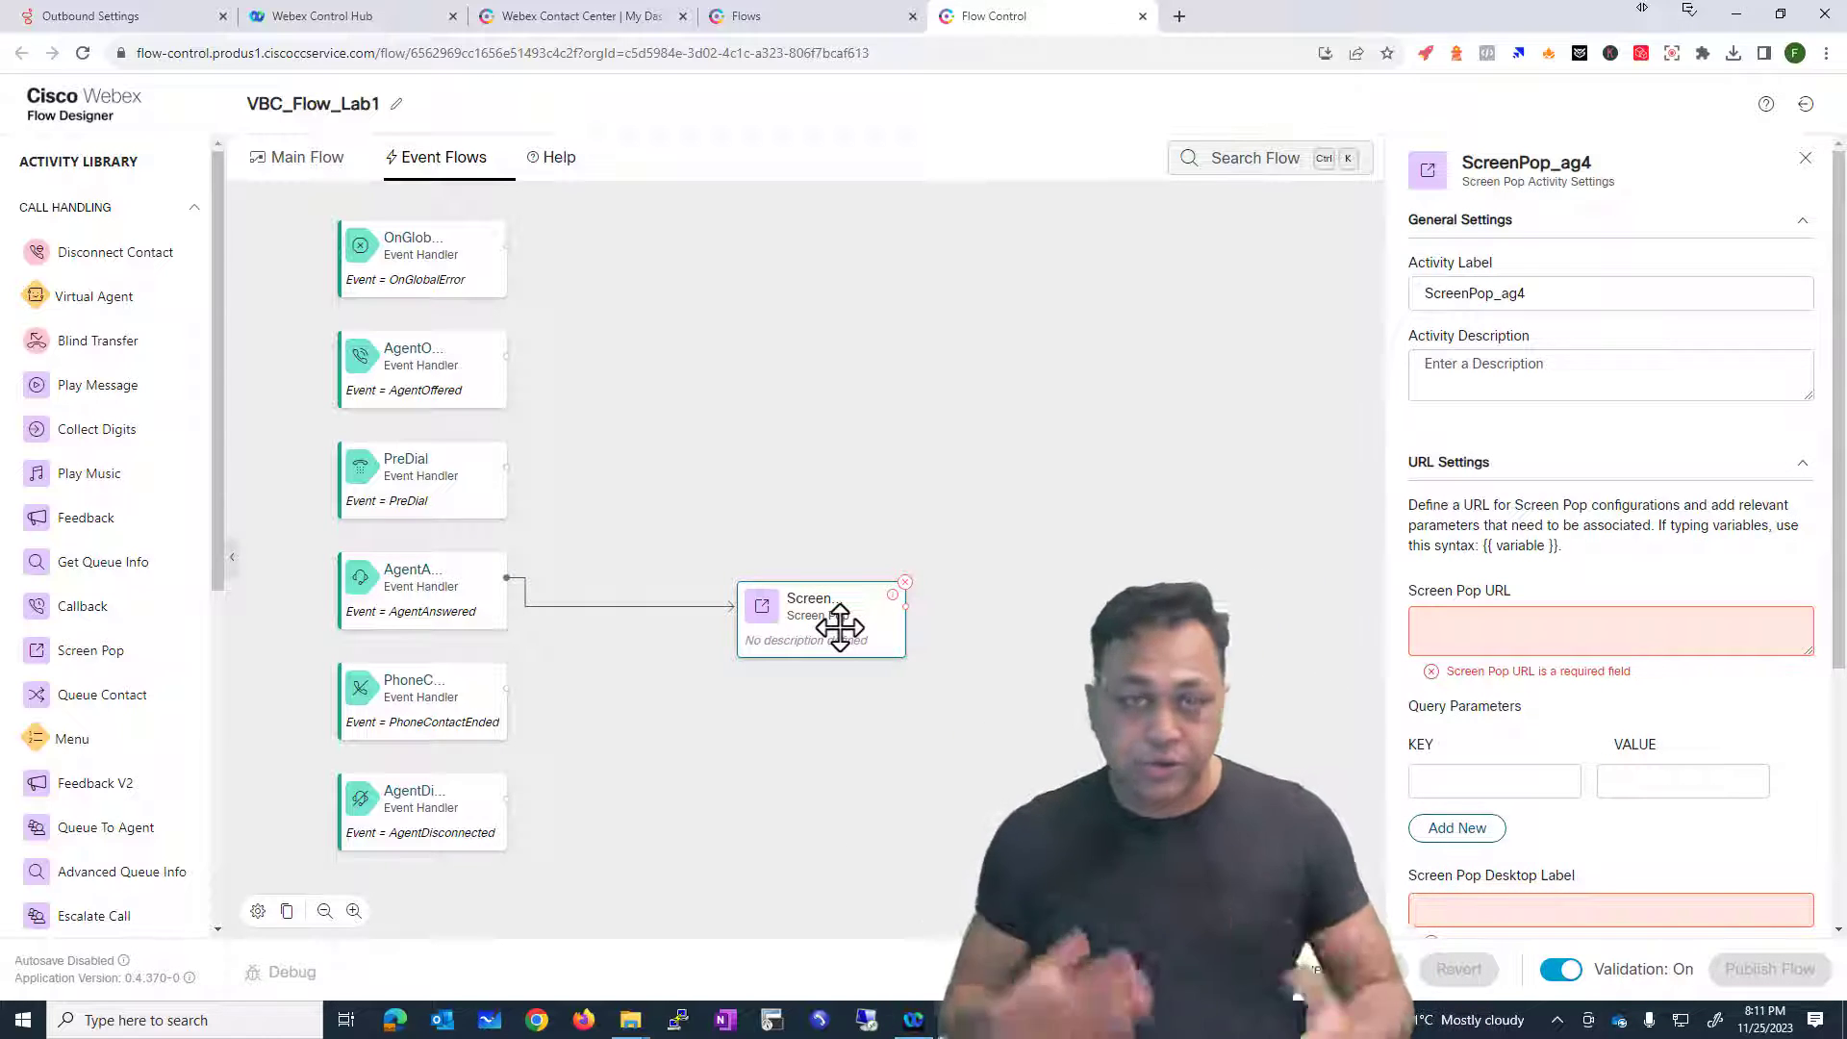
pyautogui.moveTo(840, 627); pyautogui.dragTo(769, 584)
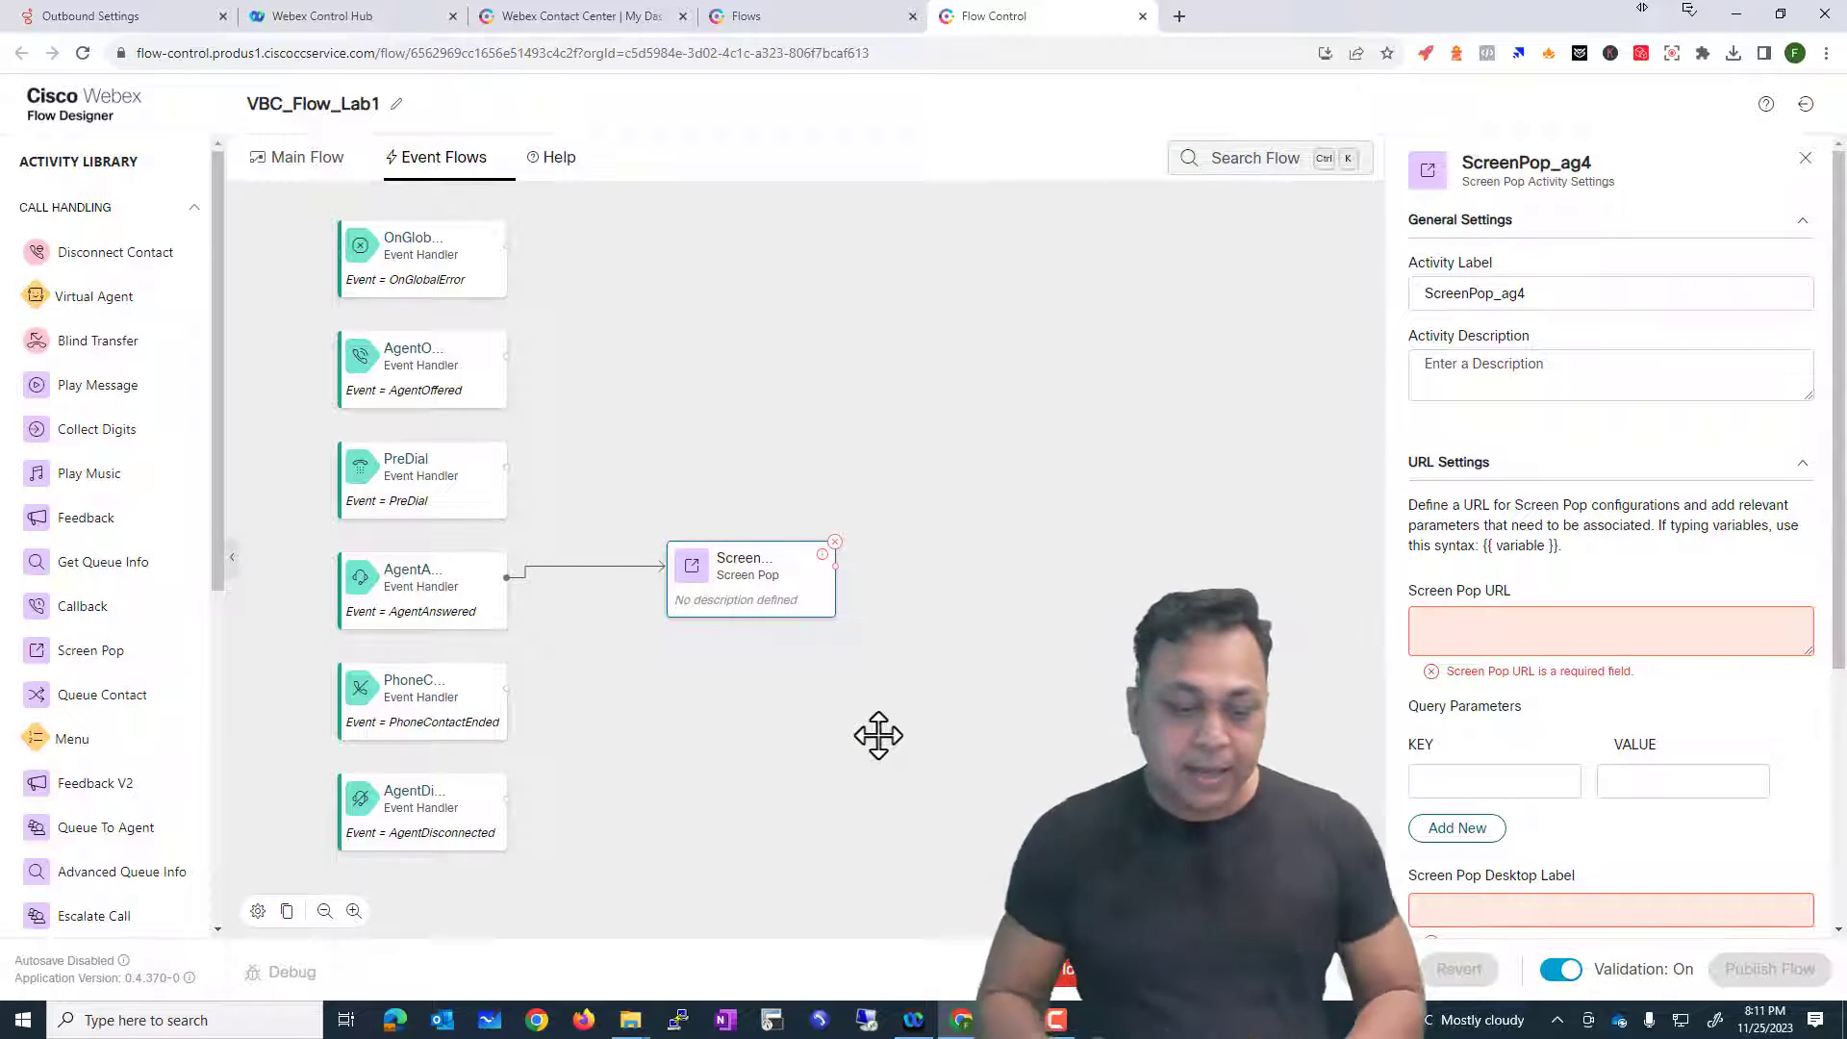
# Step: Examine the AgentAnswered and OnGlobalError event settings and return to the main flow
pyautogui.click(435, 596)
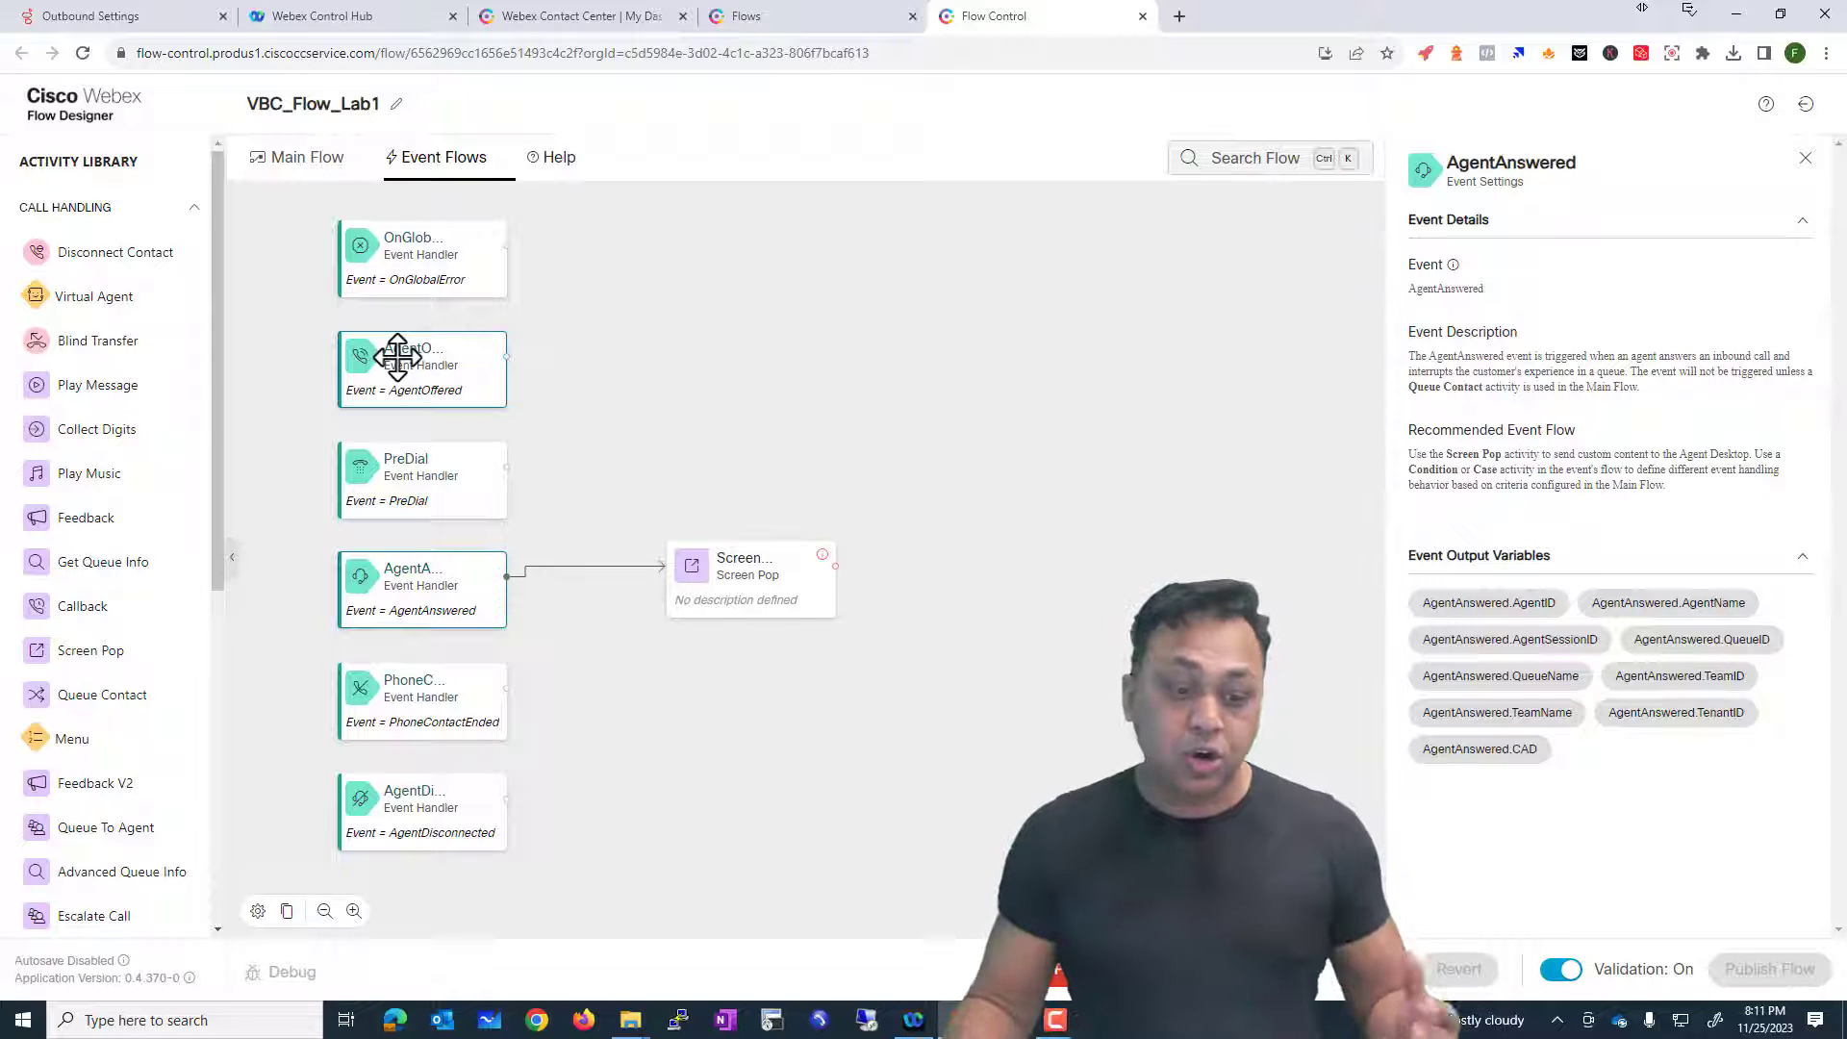
pyautogui.click(365, 288)
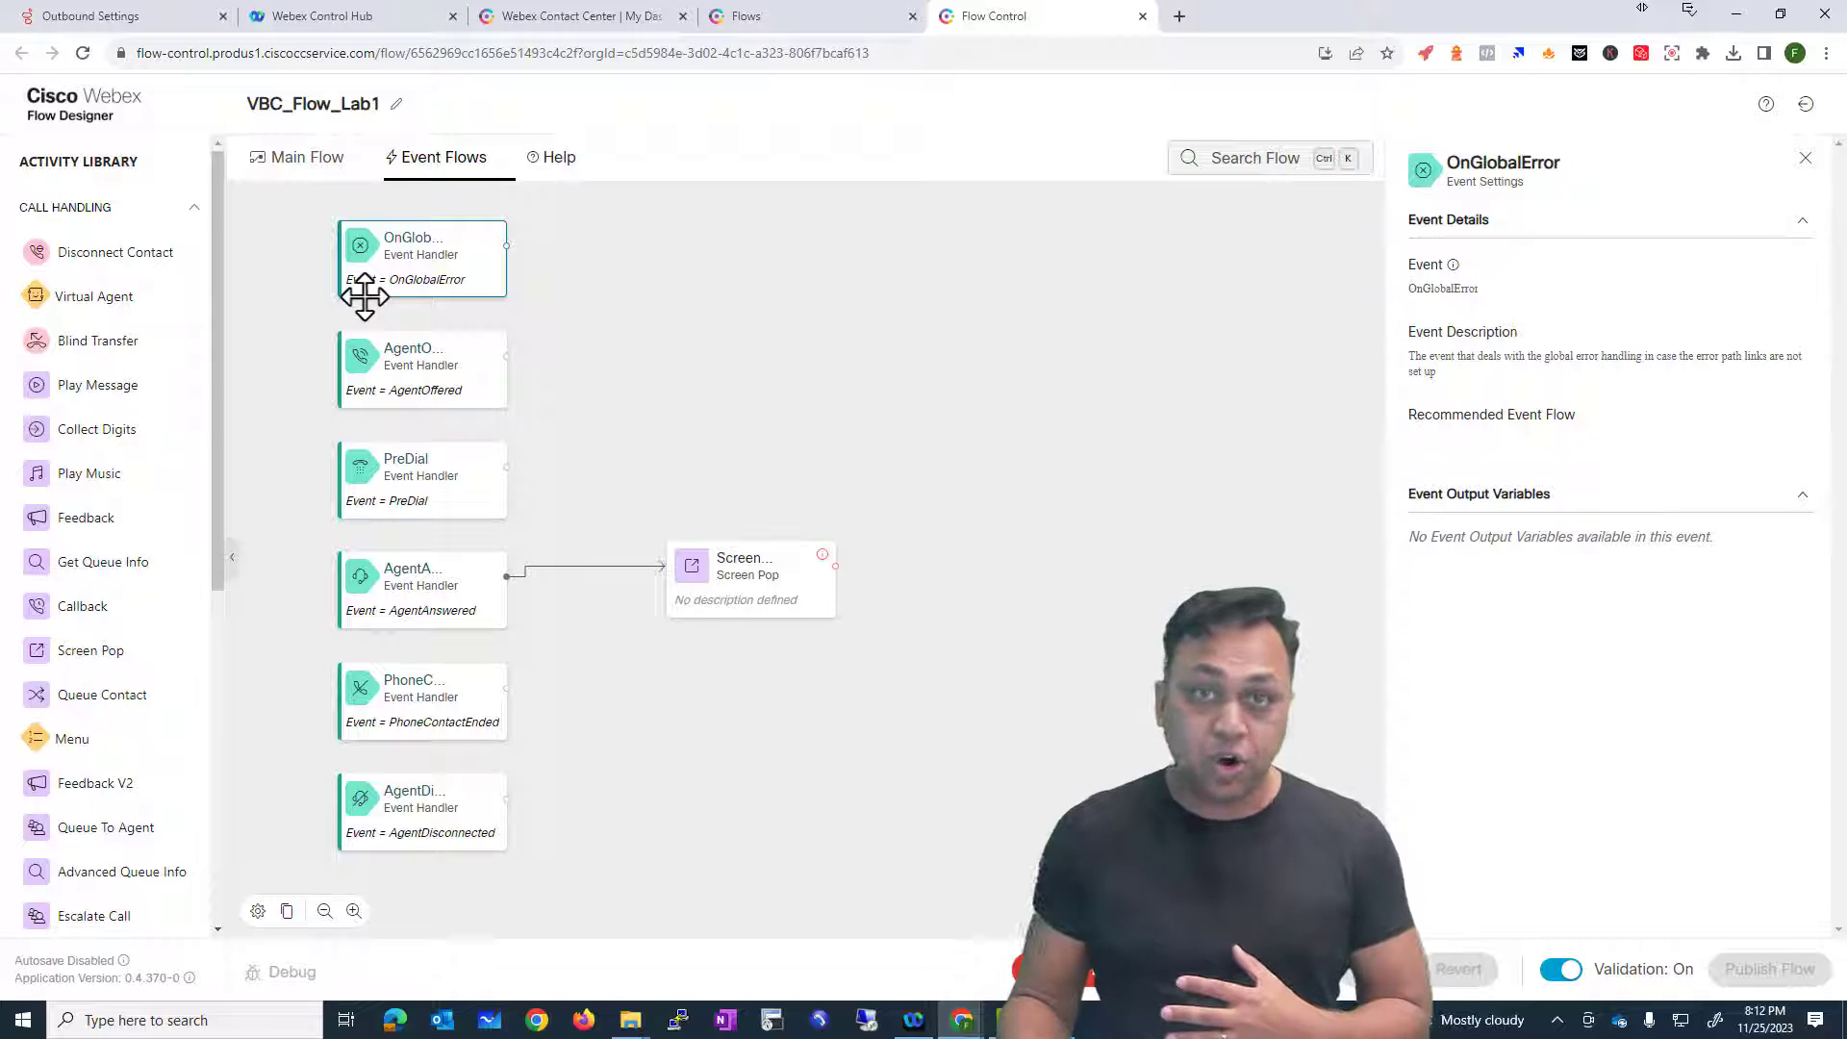
pyautogui.click(306, 156)
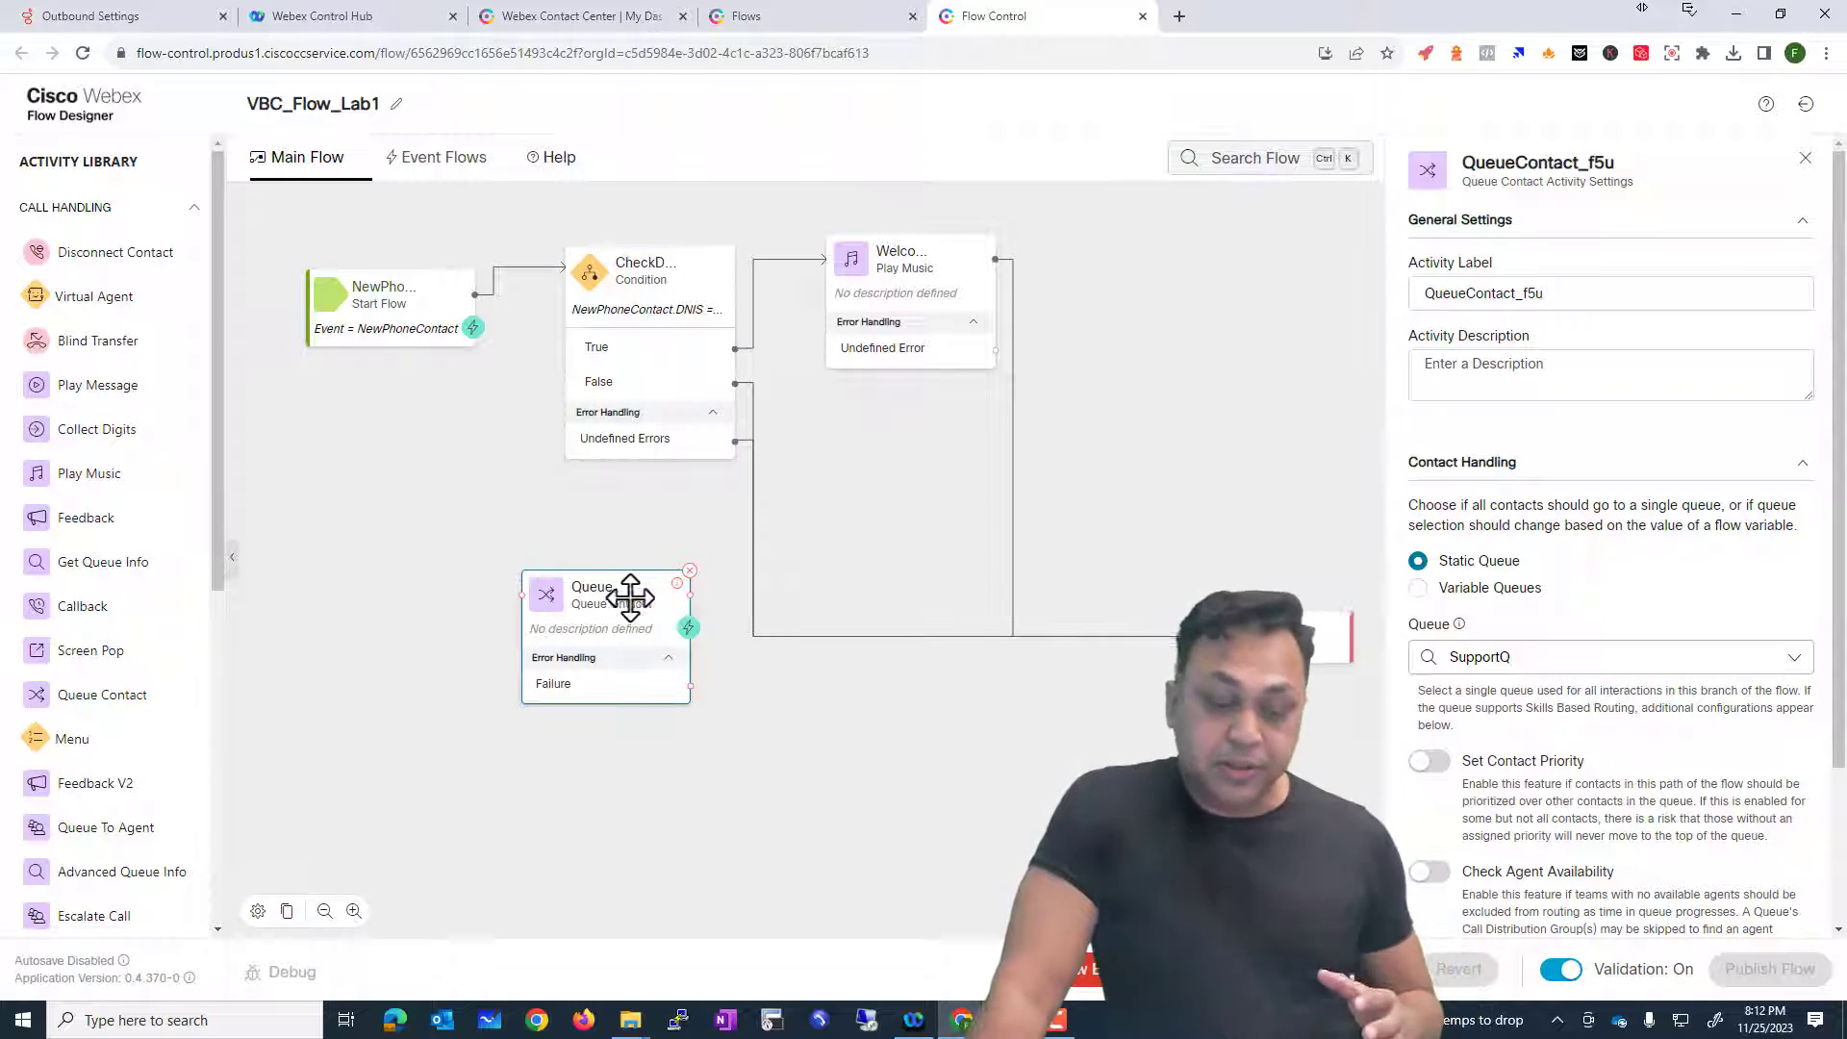
# Step: Move the Queue Contact activity closer beneath the start node and show the global flow properties at the flow description
pyautogui.moveTo(631, 589); pyautogui.dragTo(539, 510)
pyautogui.click(317, 503)
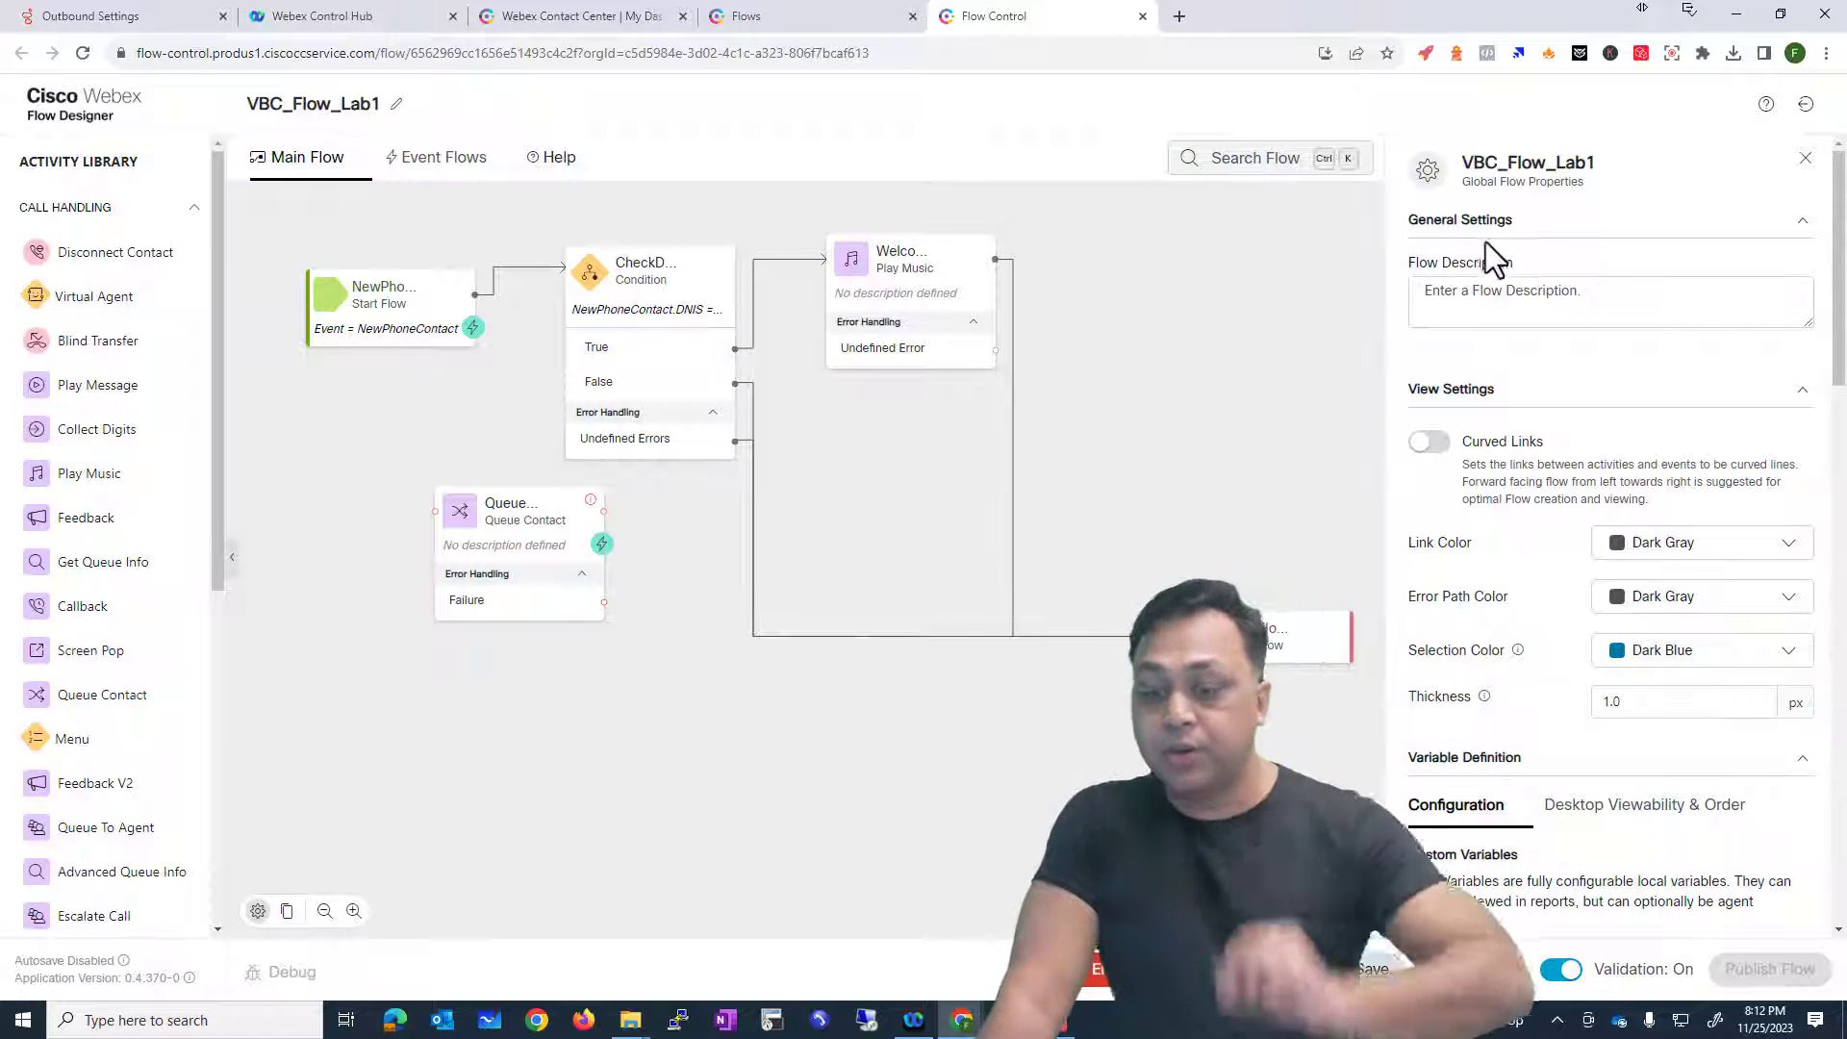
pyautogui.click(1481, 298)
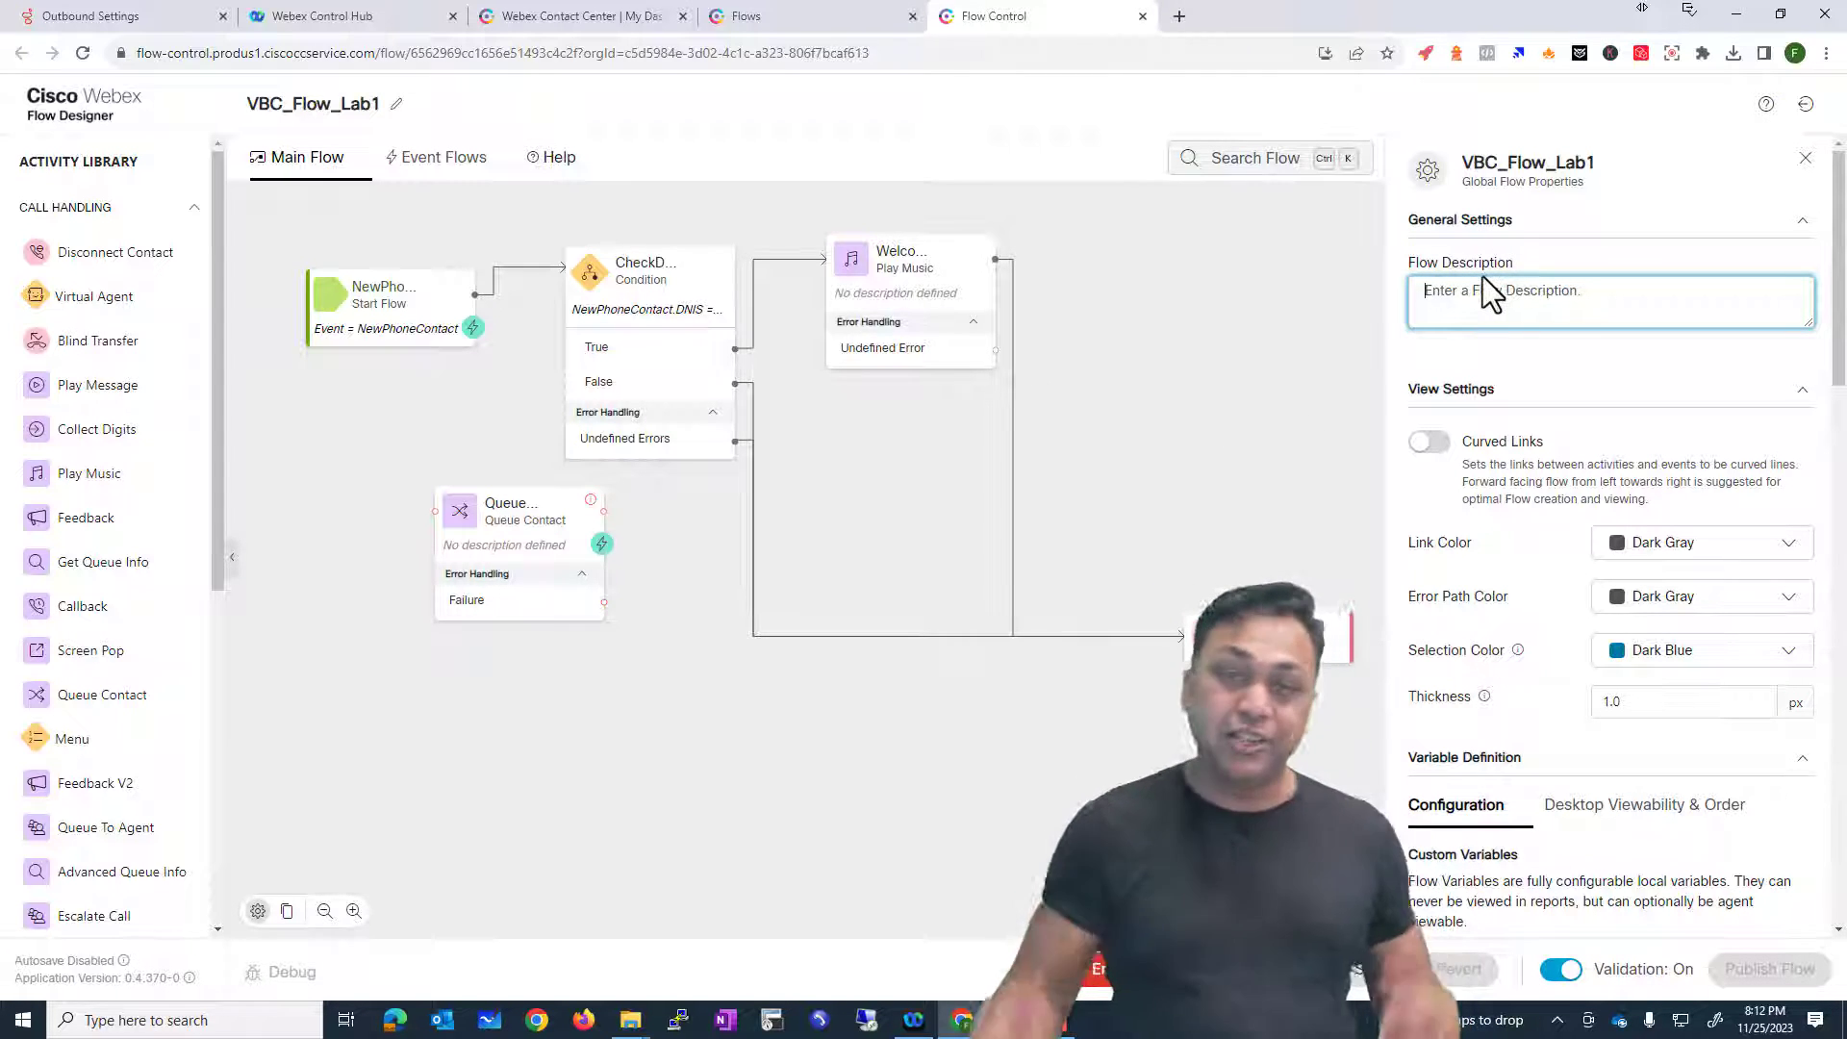
# Step: Try curved links in the view settings while repositioning End Flow and CheckDNIS, and restore straight links
pyautogui.click(1439, 450)
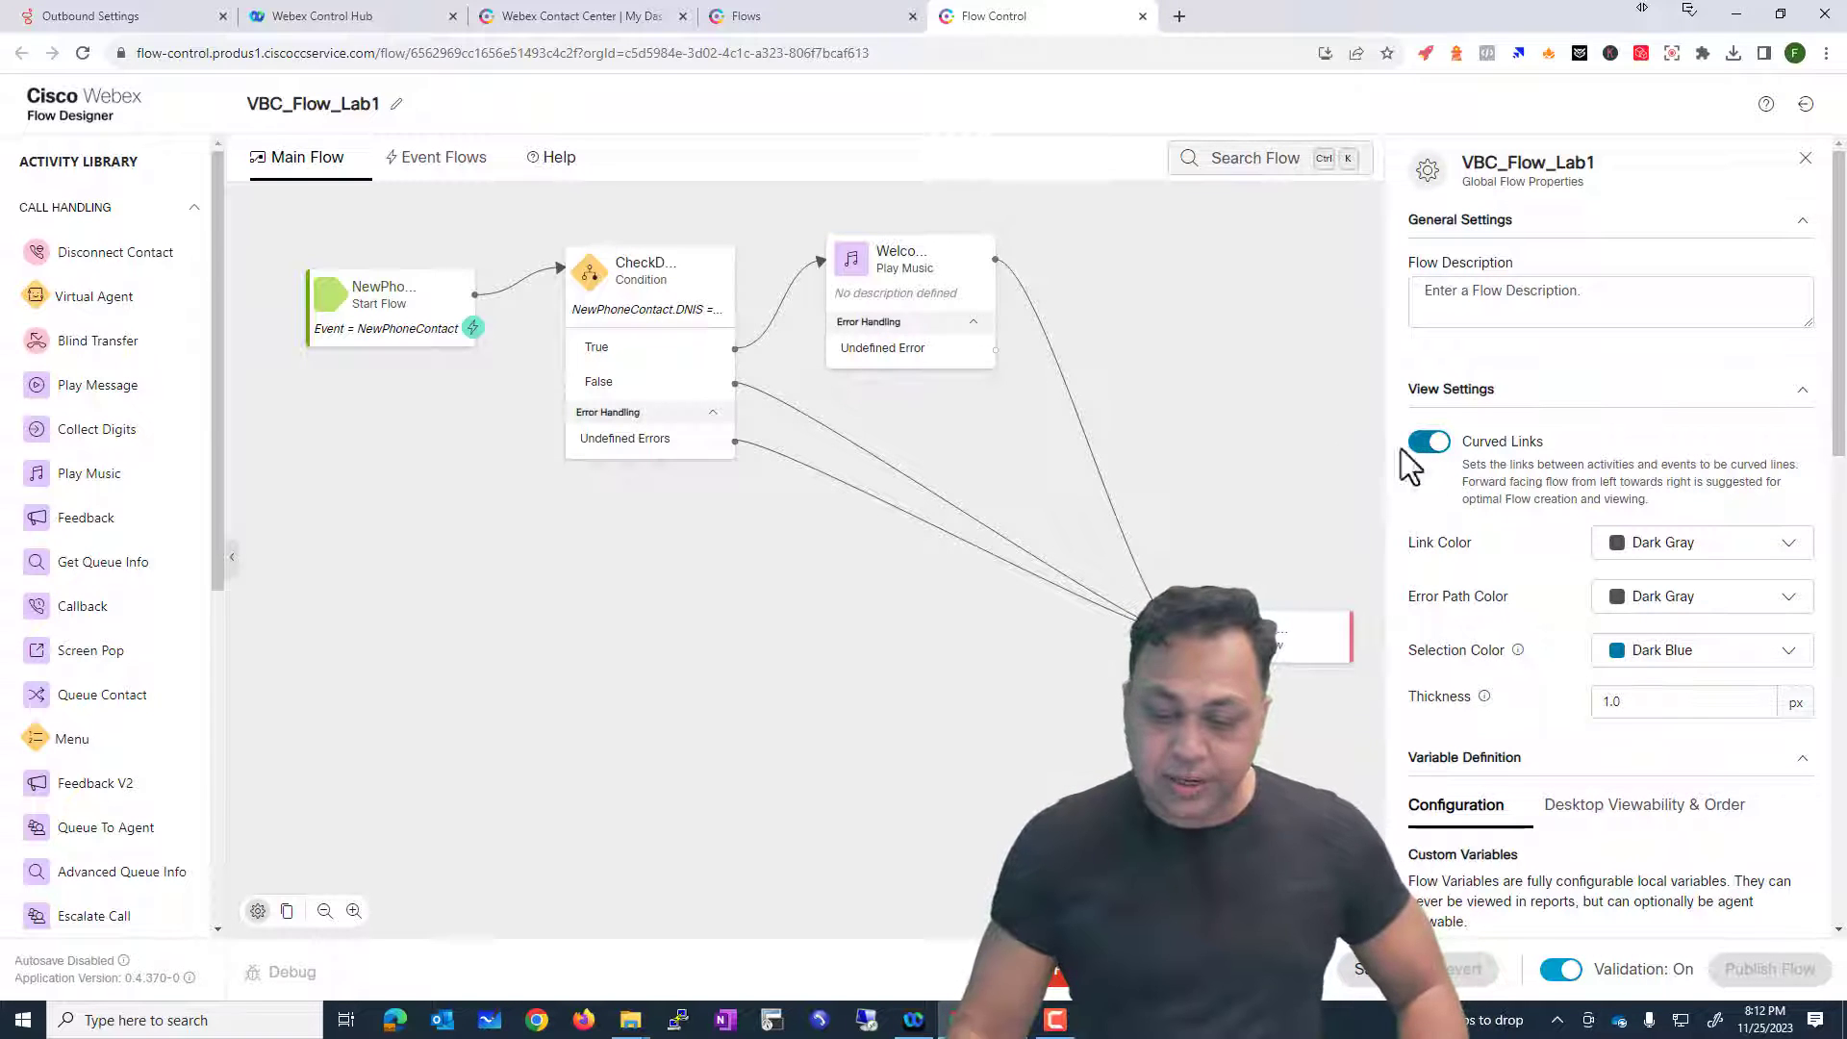
pyautogui.moveTo(1214, 637); pyautogui.dragTo(1121, 452)
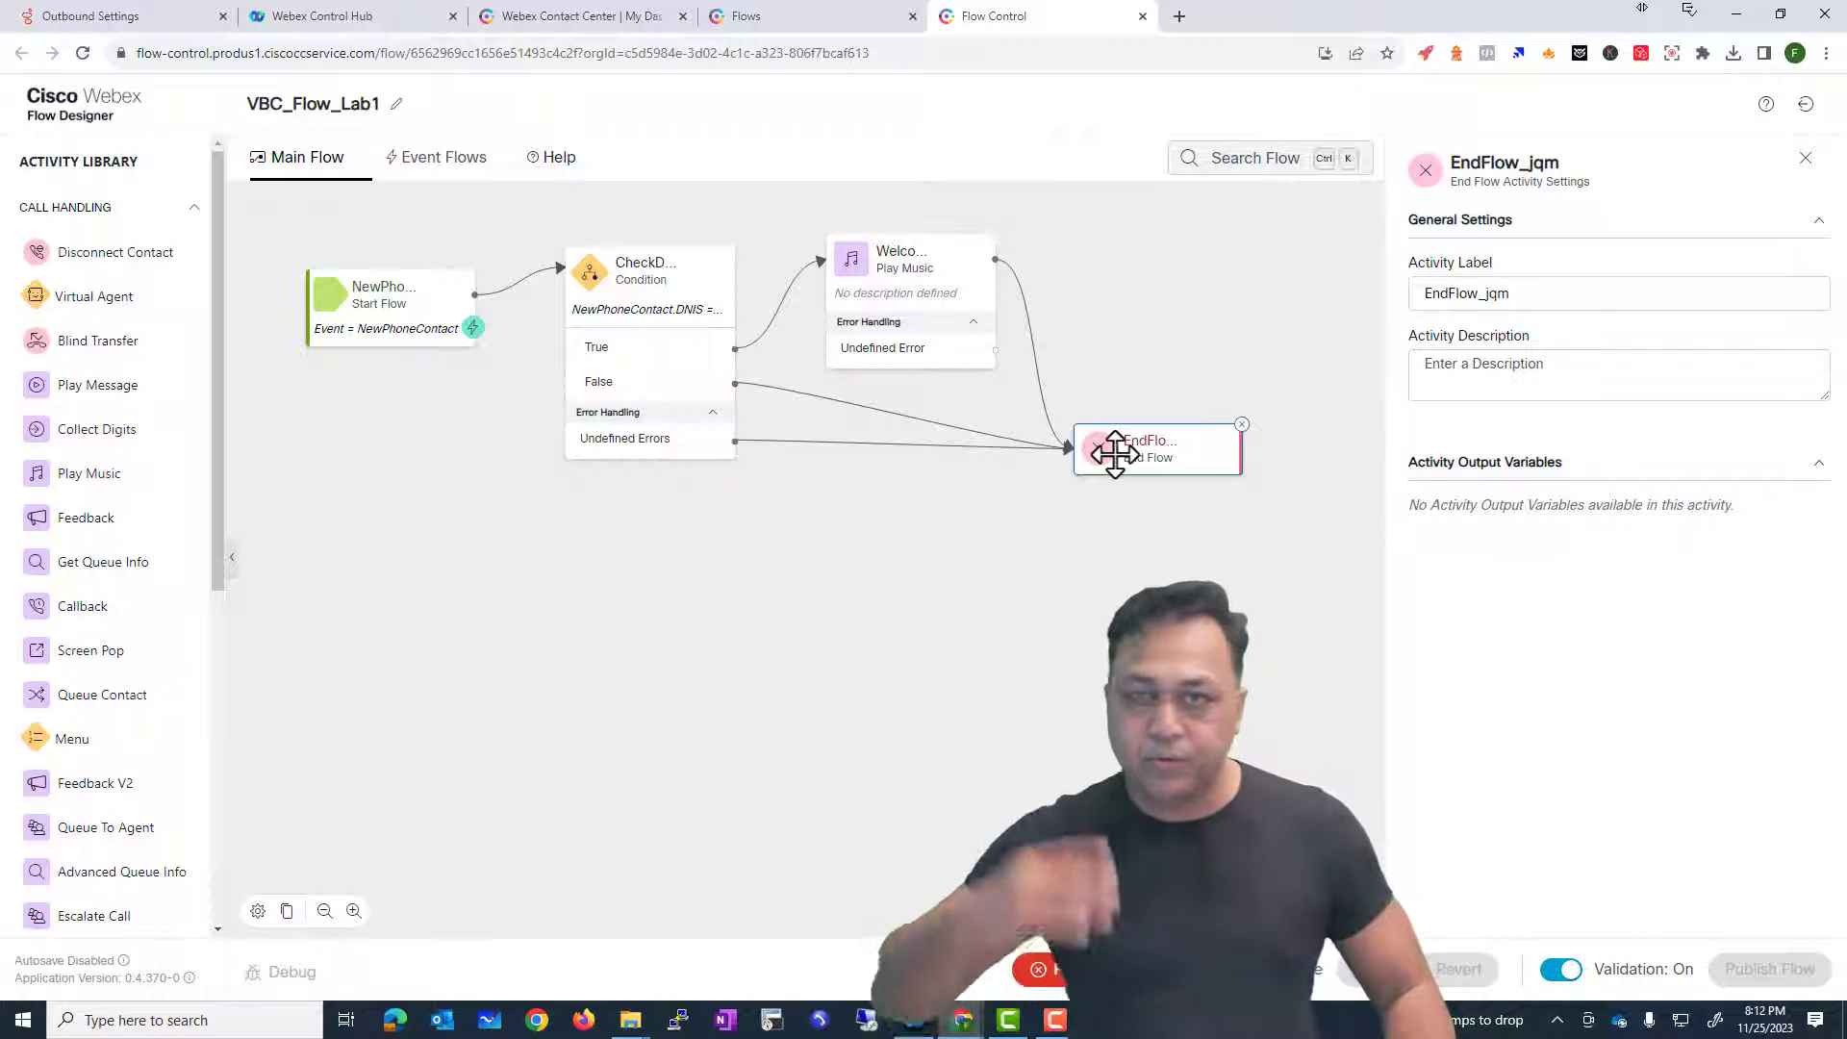
pyautogui.moveTo(689, 305); pyautogui.dragTo(588, 523)
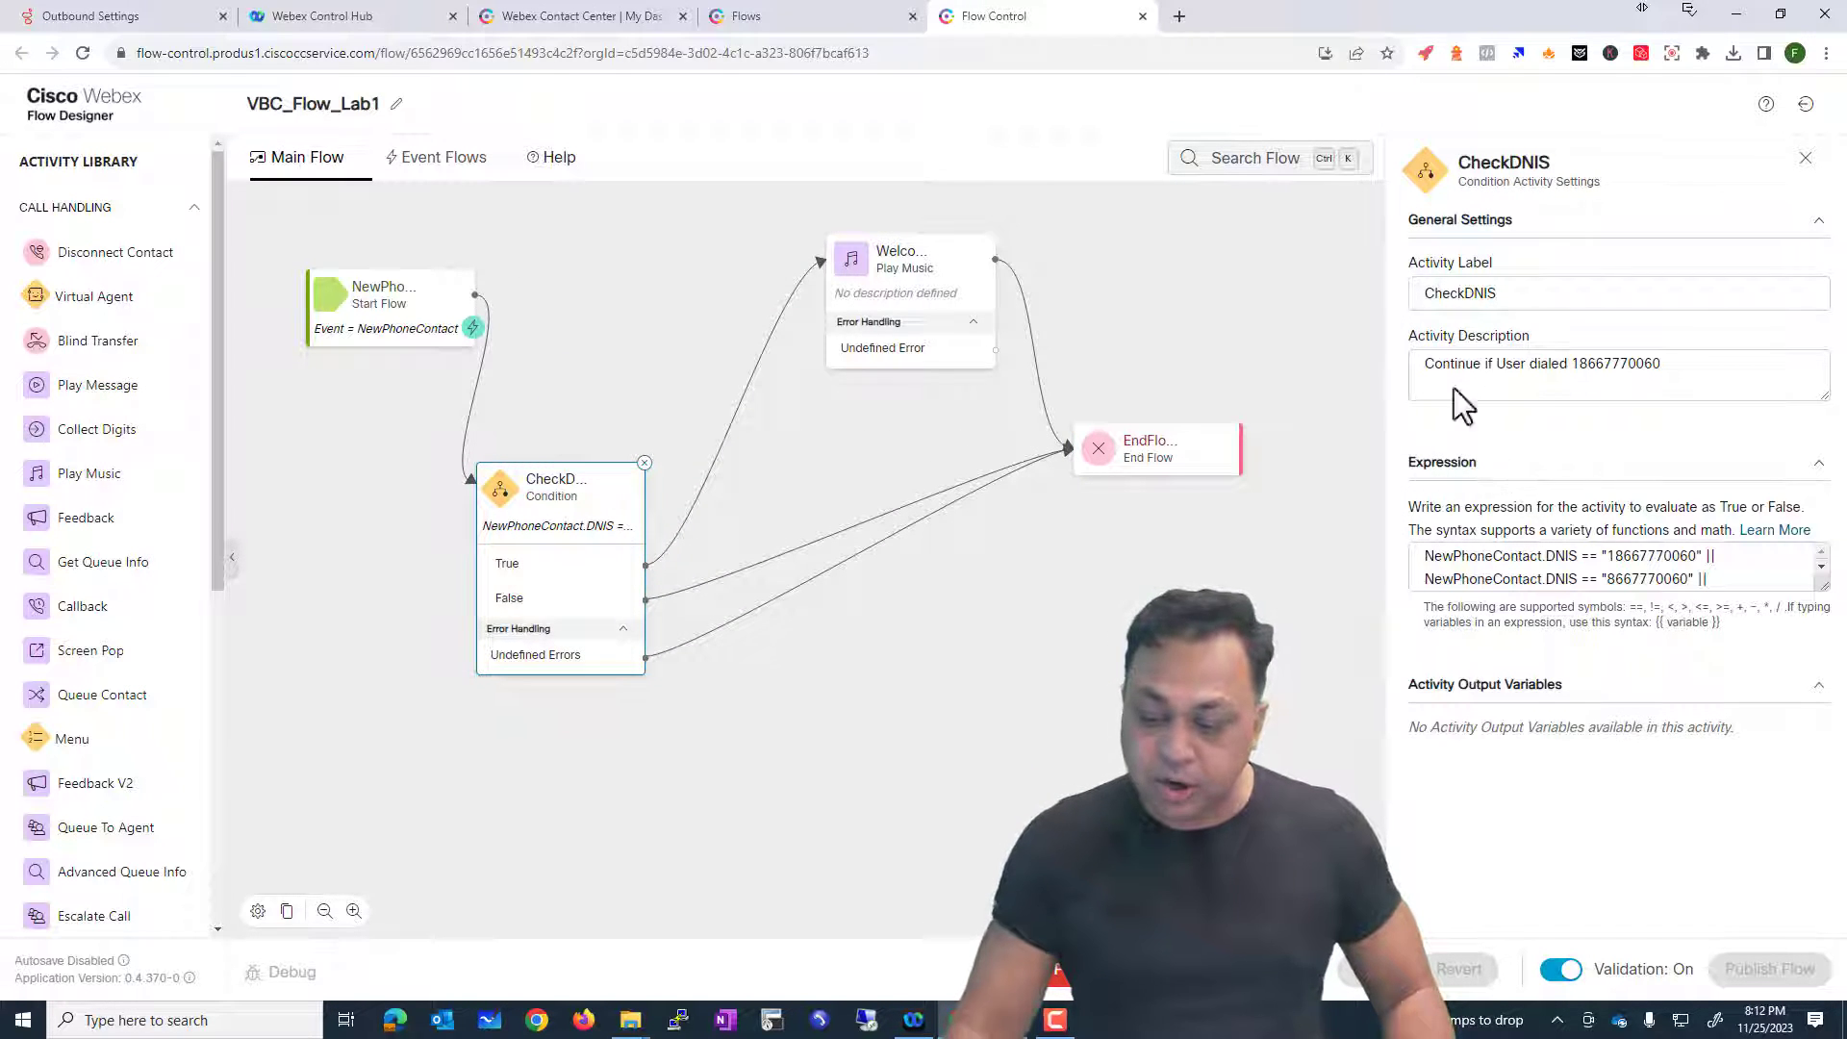
pyautogui.click(1105, 560)
pyautogui.click(1424, 440)
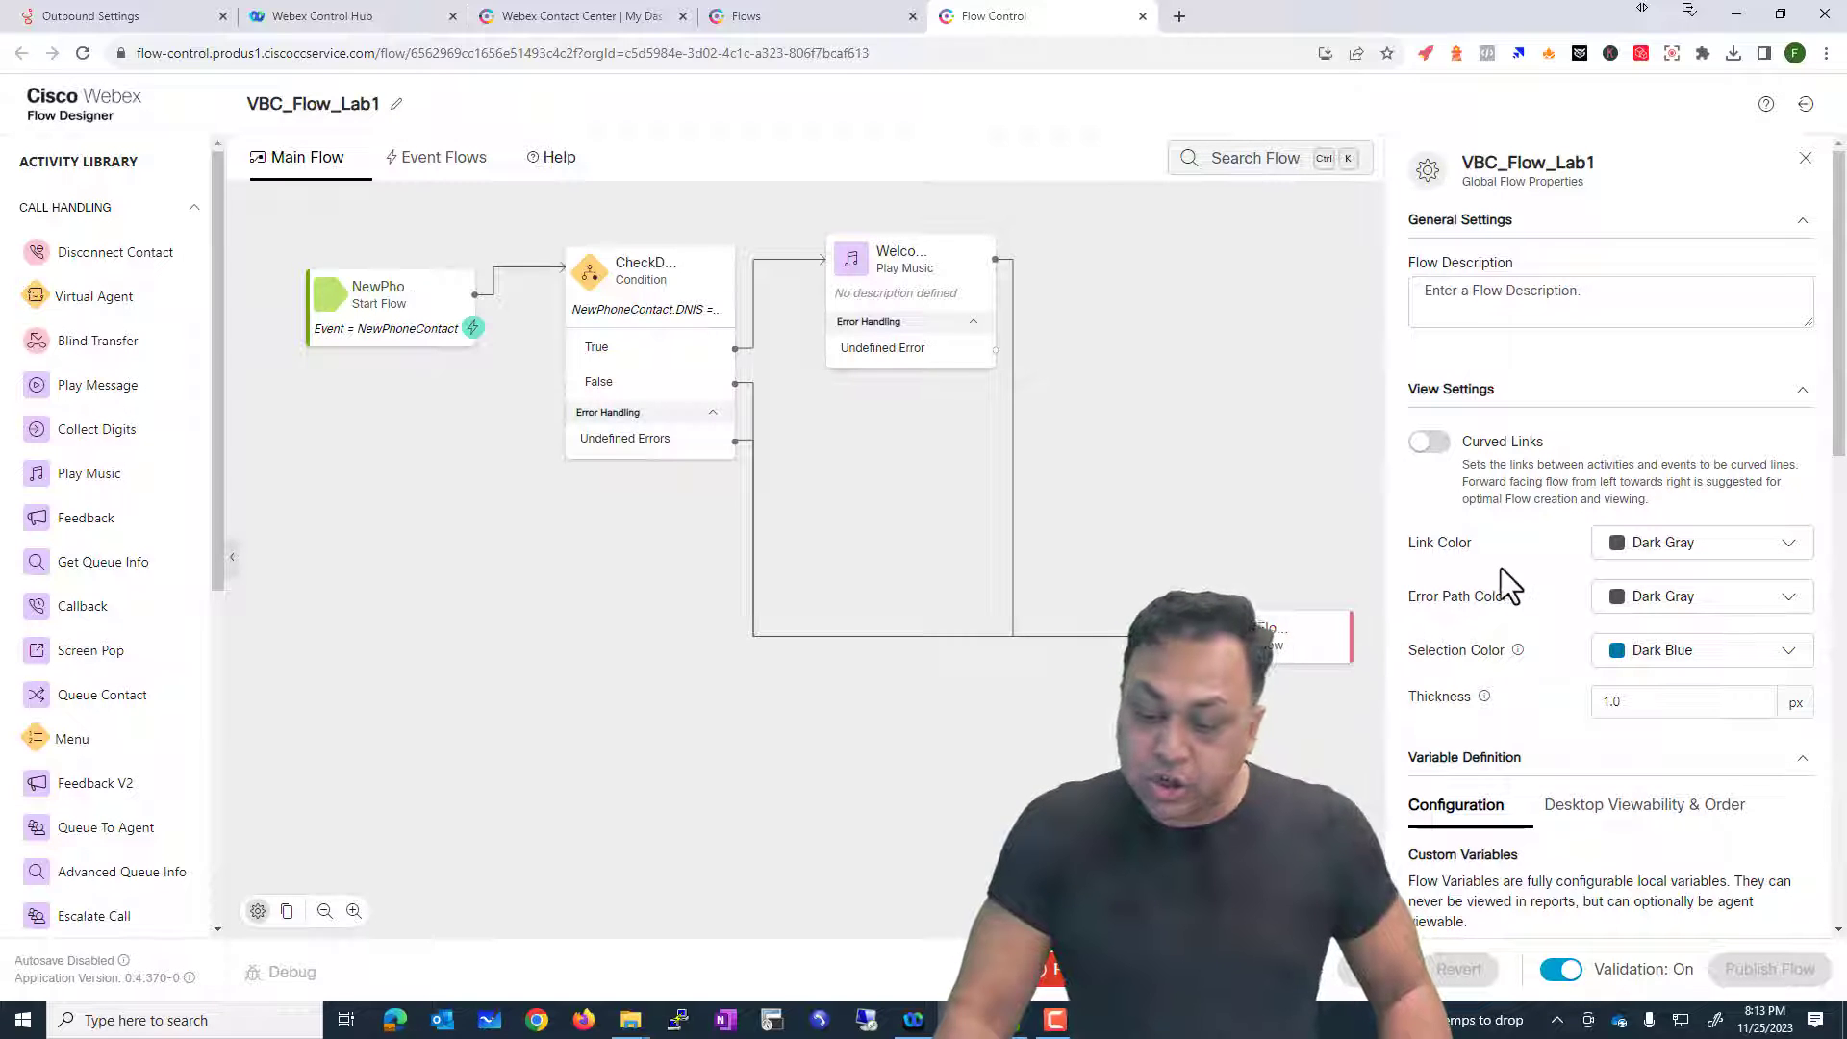
# Step: Try Orange as the link color and set it back to Dark Gray
pyautogui.click(1701, 555)
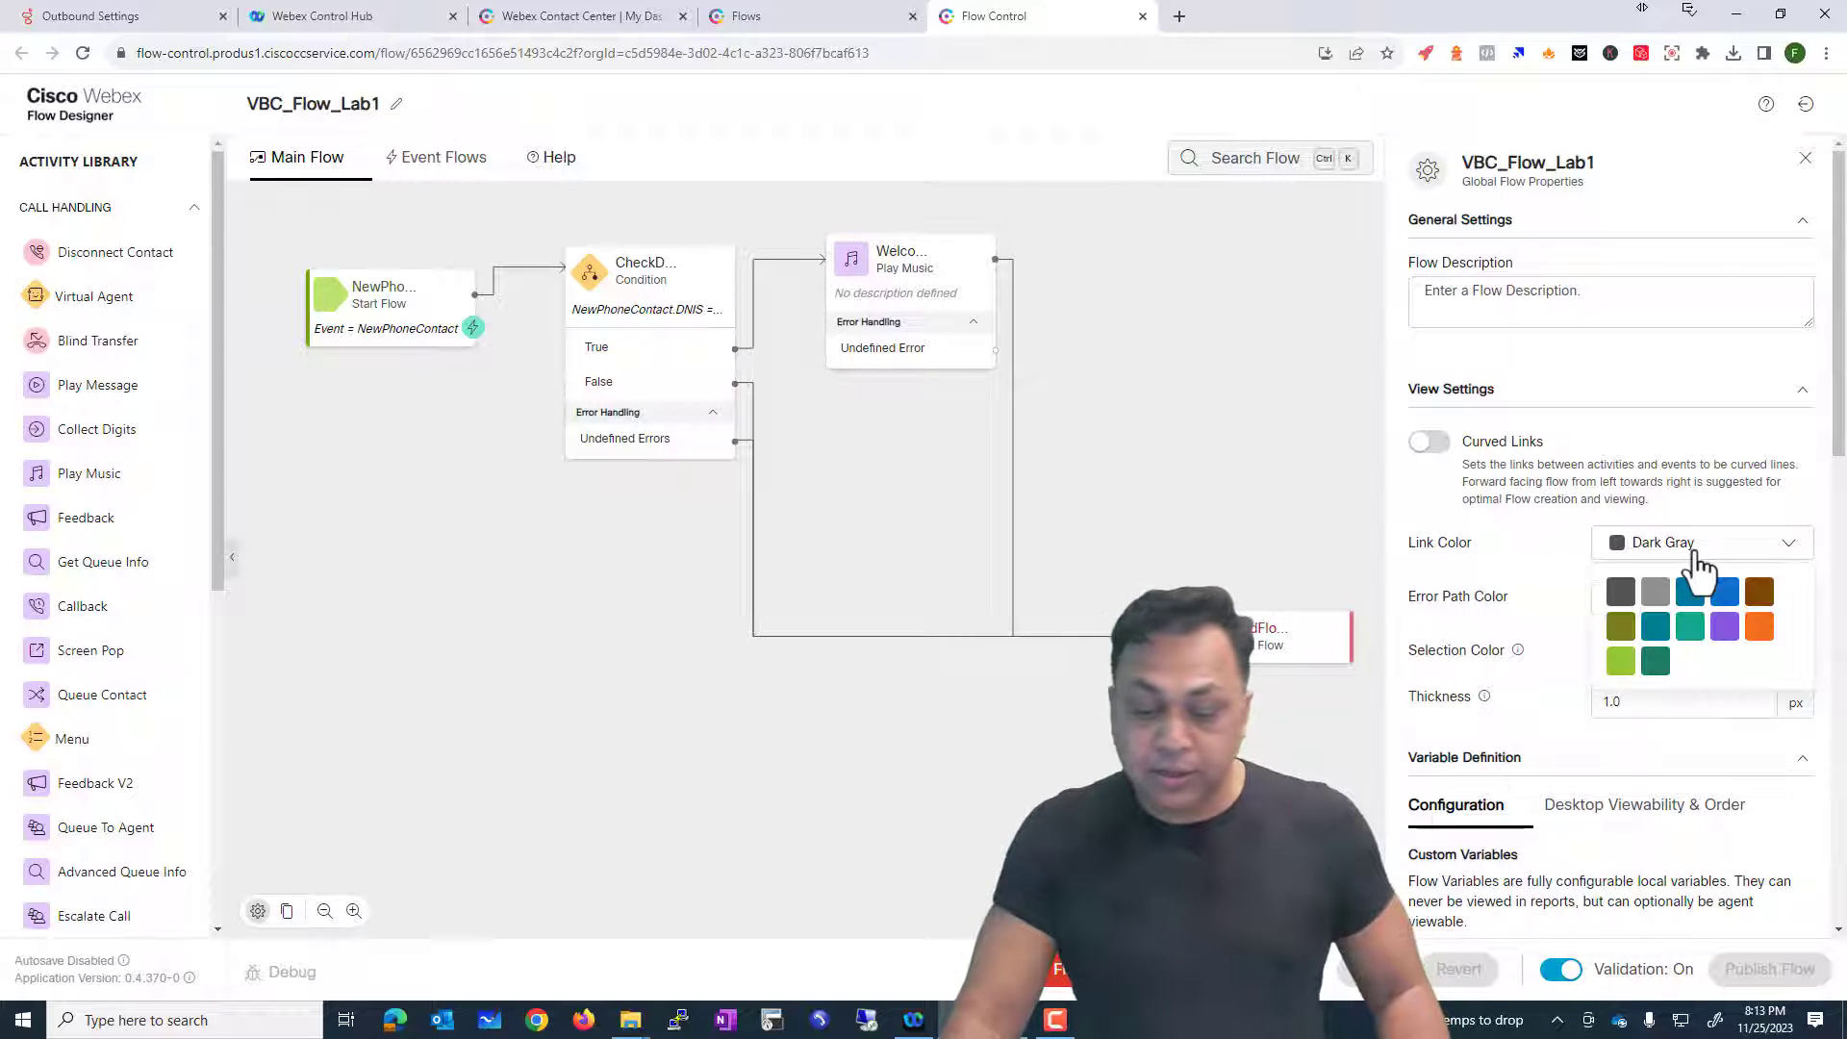
pyautogui.click(1757, 627)
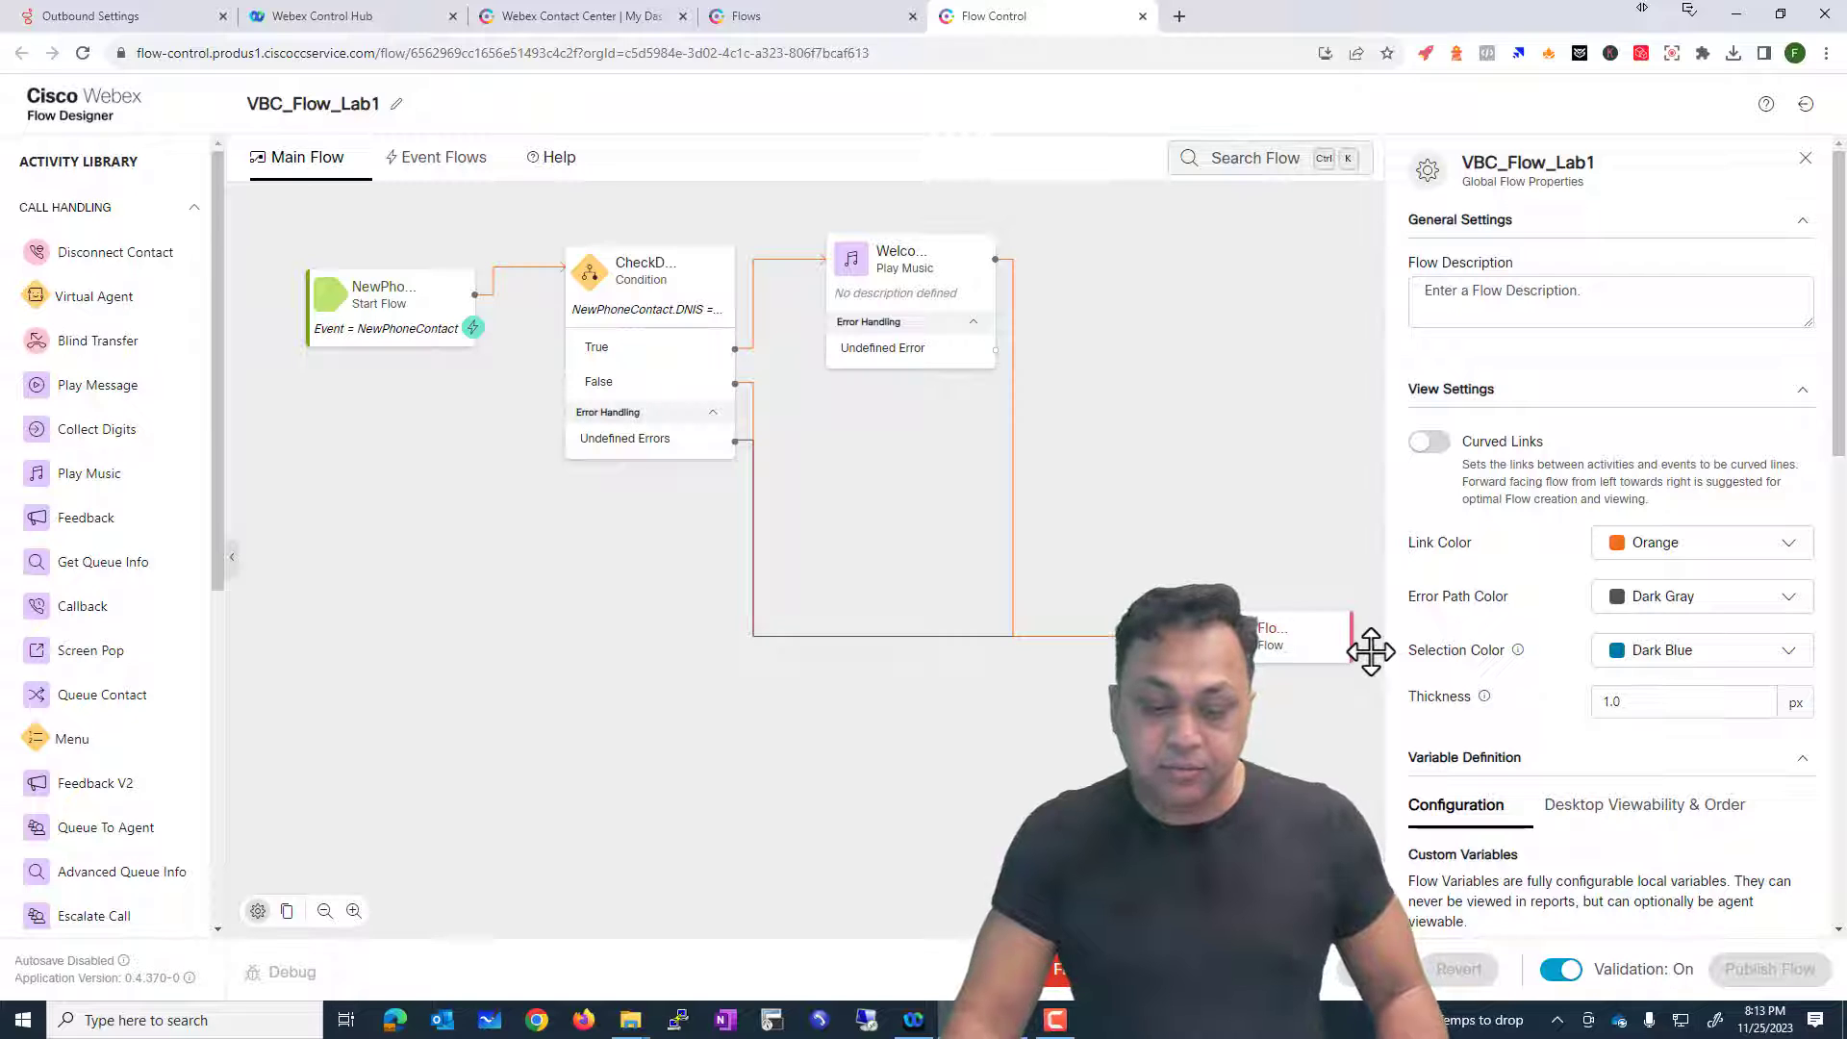
pyautogui.click(1717, 561)
pyautogui.click(1621, 592)
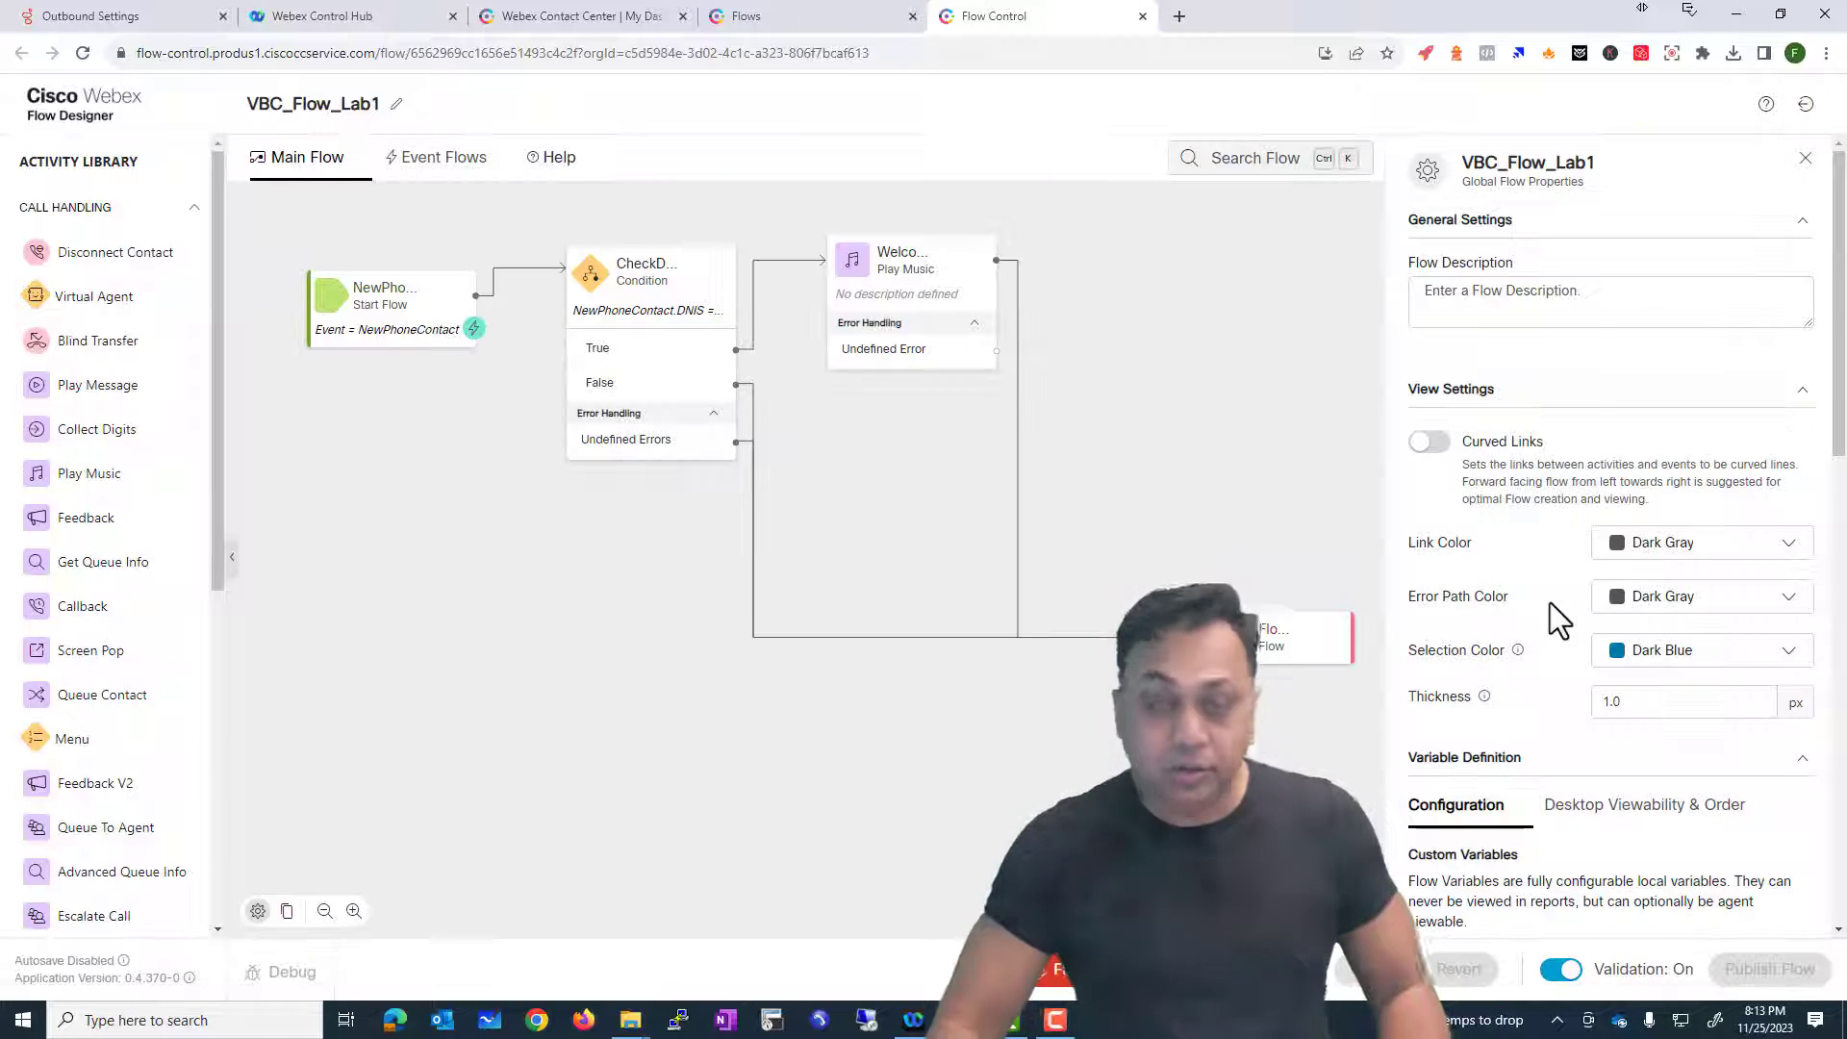
# Step: Collapse and expand the Variable Definition section of the global flow properties and examine its custom variable settings
pyautogui.scroll(-3, 1452, 616)
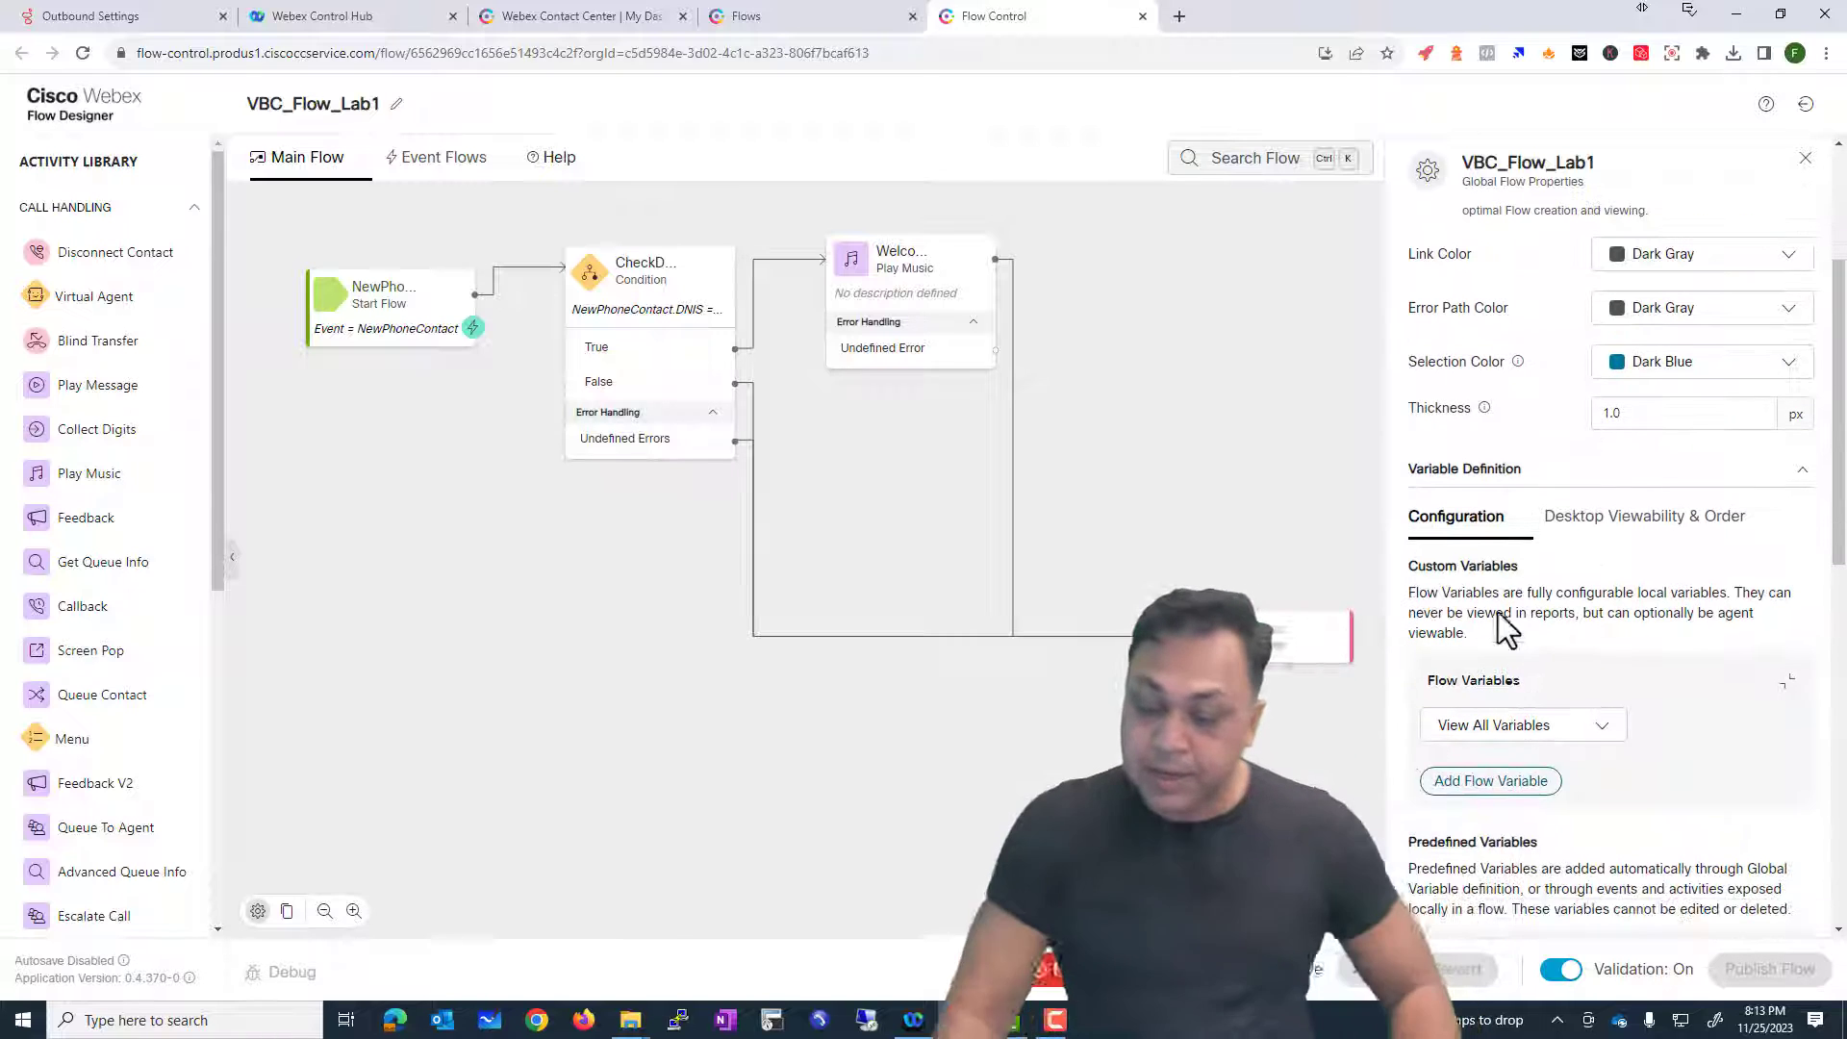
pyautogui.moveTo(1405, 468); pyautogui.dragTo(1504, 478)
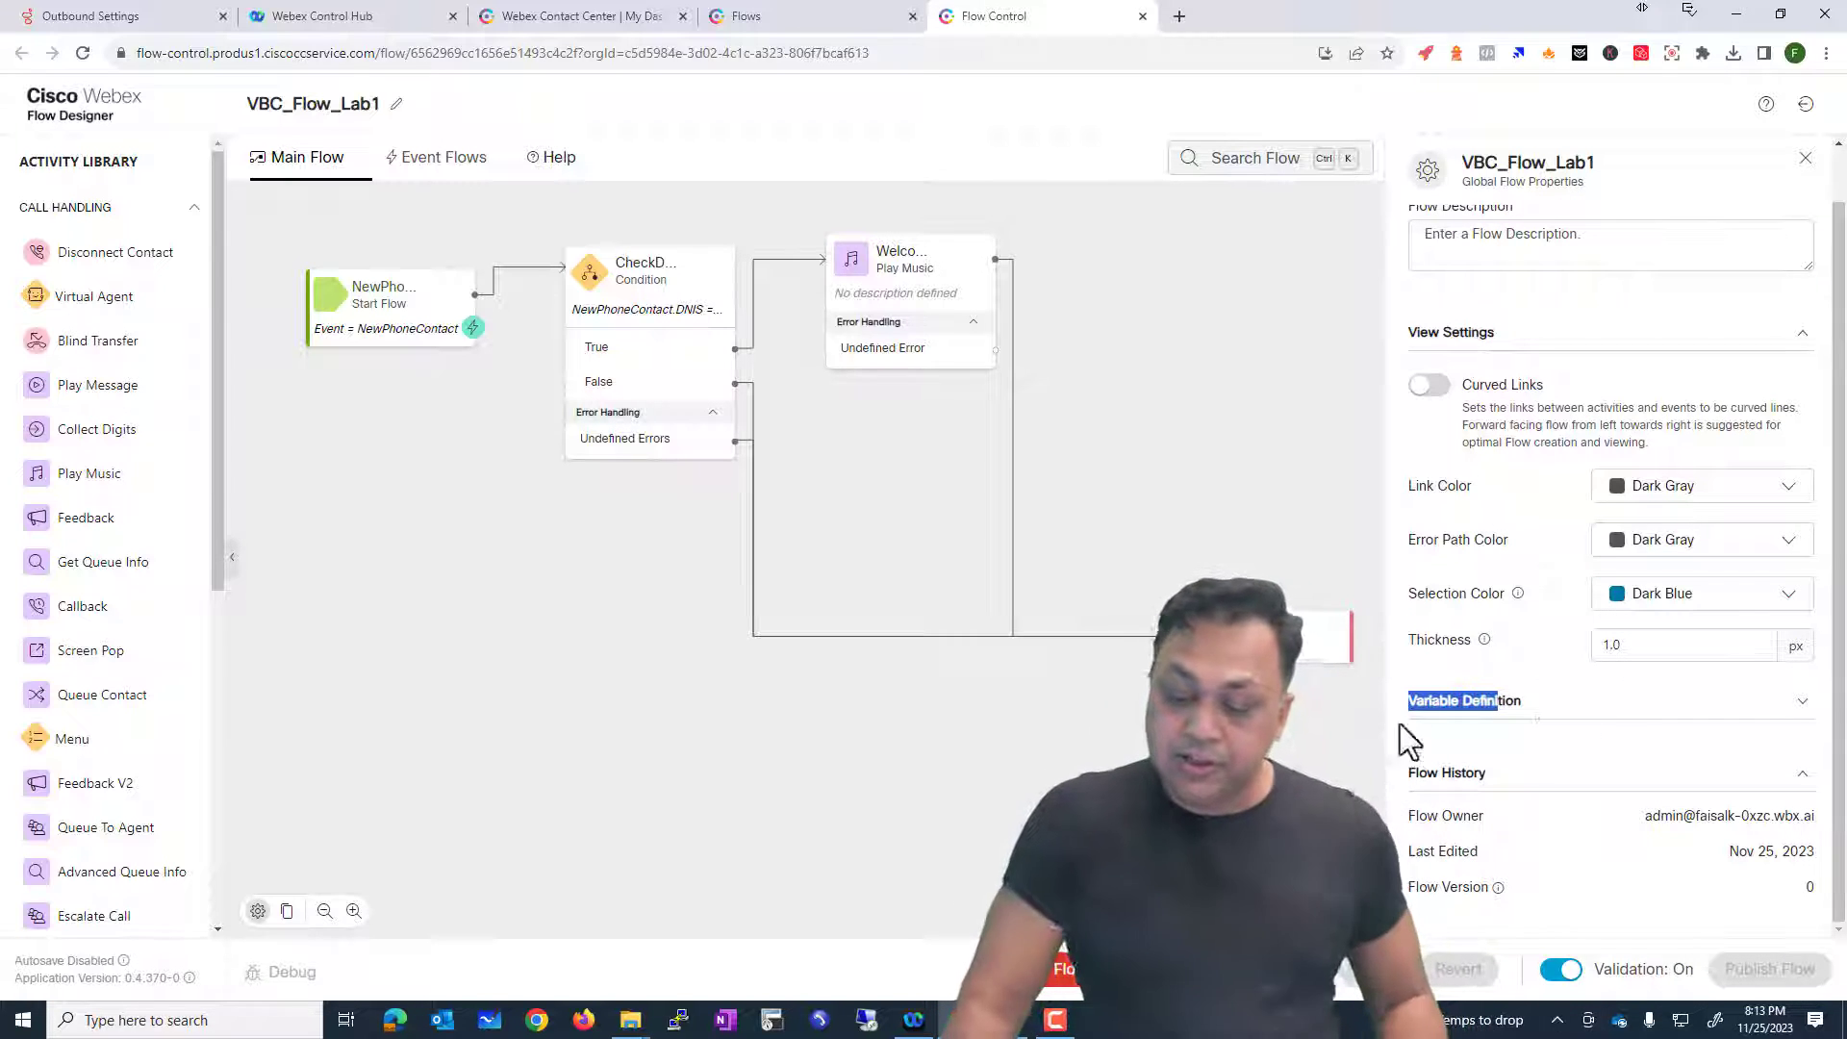
pyautogui.click(1339, 734)
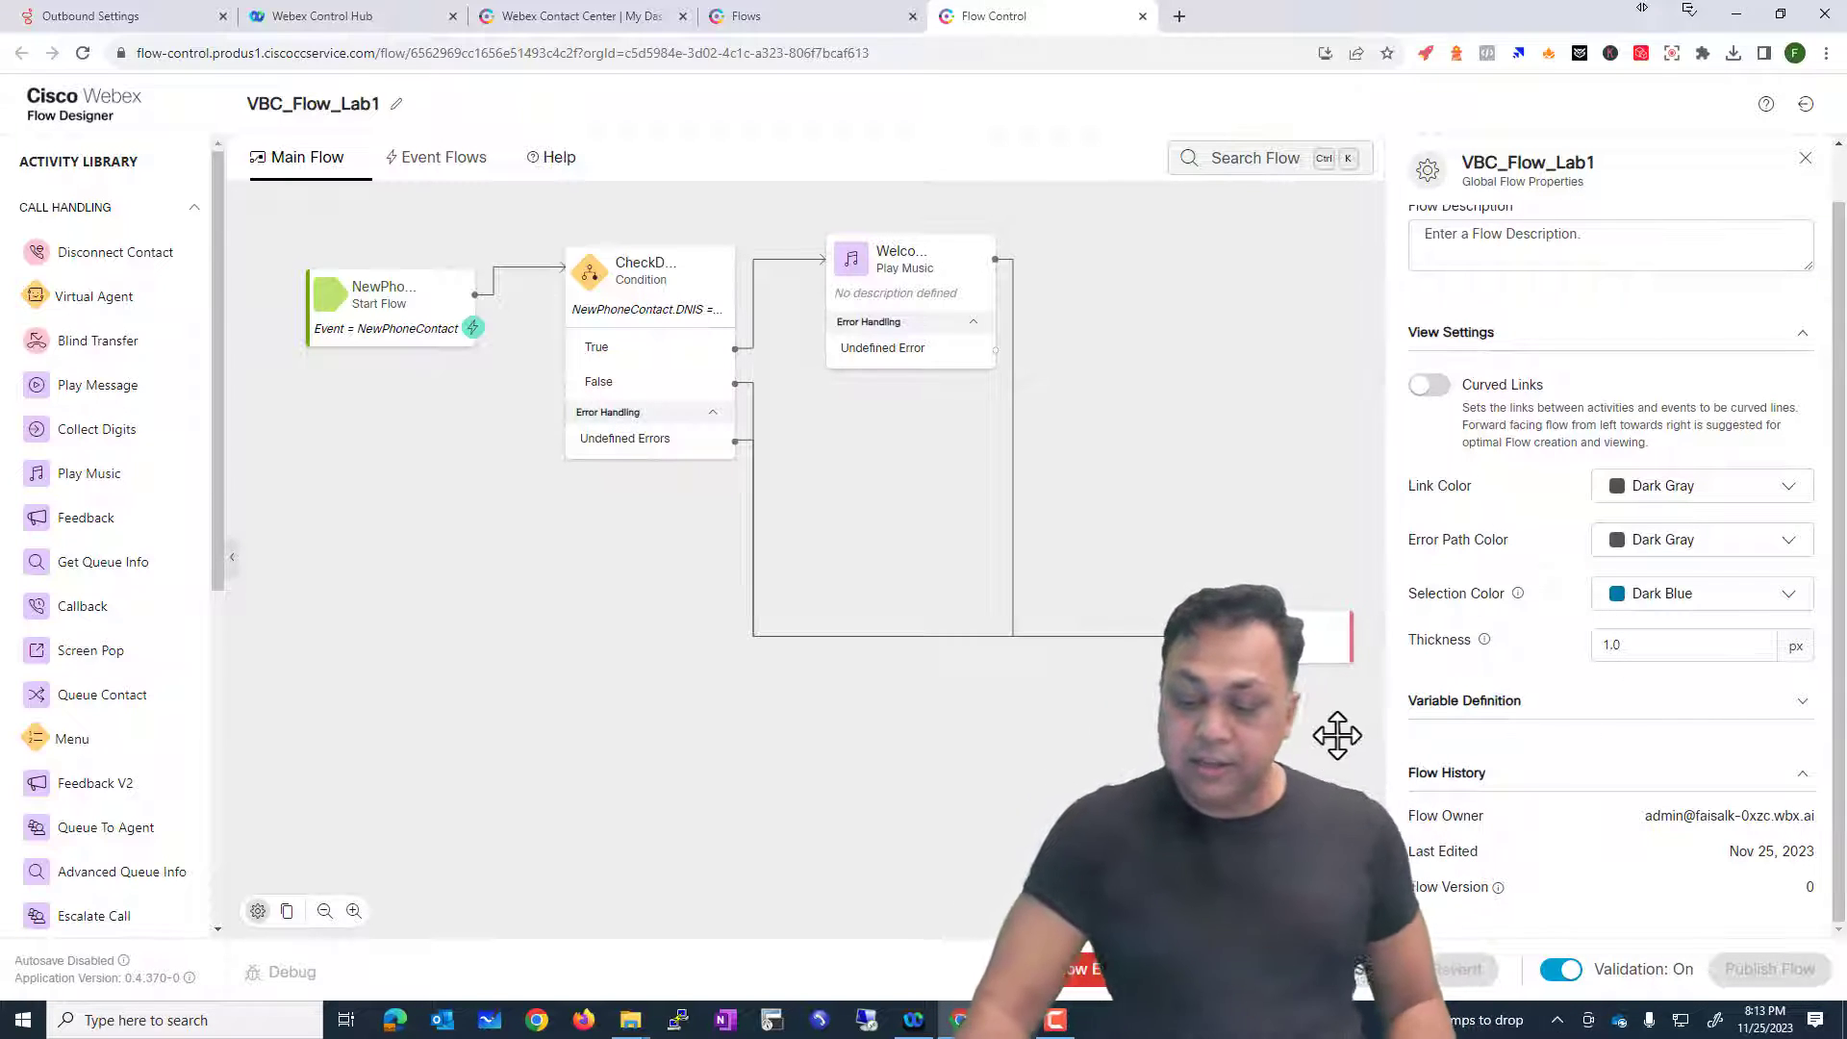
pyautogui.click(1524, 708)
pyautogui.scroll(-3, 1462, 481)
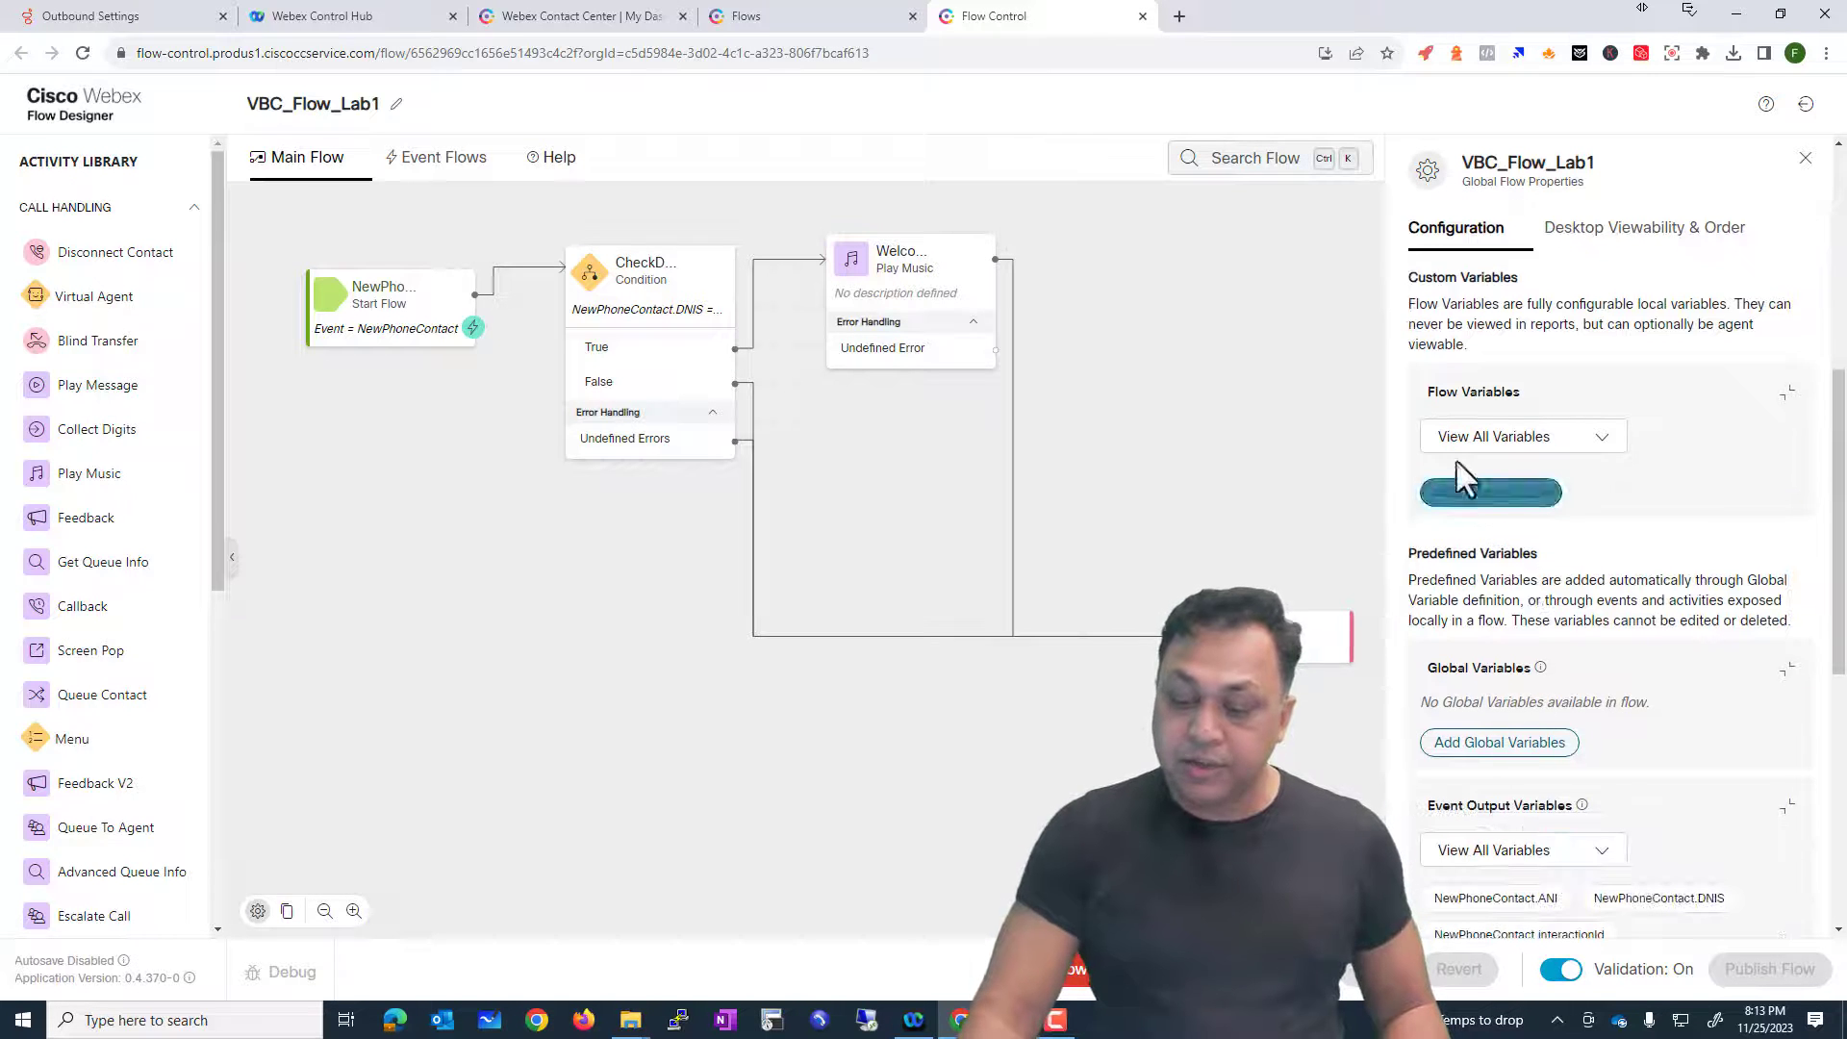
# Step: Filter the flow variables to string variables, review the other variable types, and show all variables again
pyautogui.click(1552, 447)
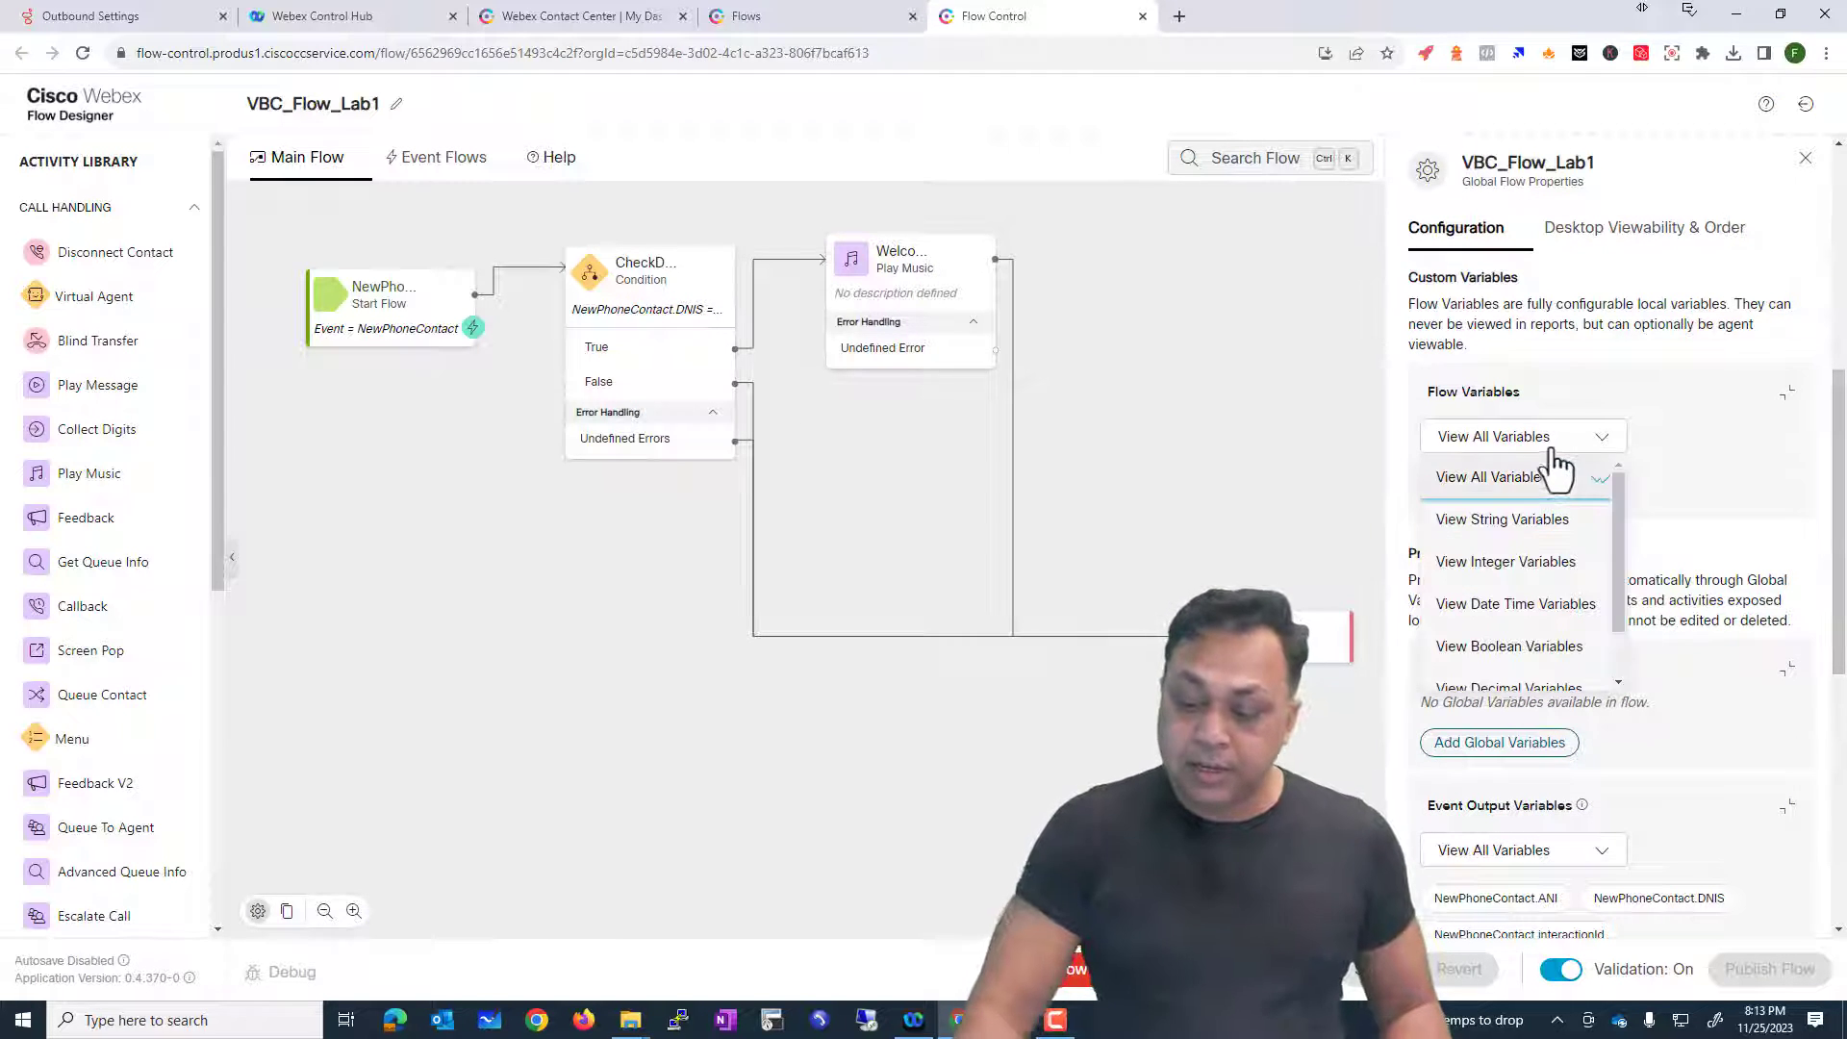
pyautogui.click(1516, 524)
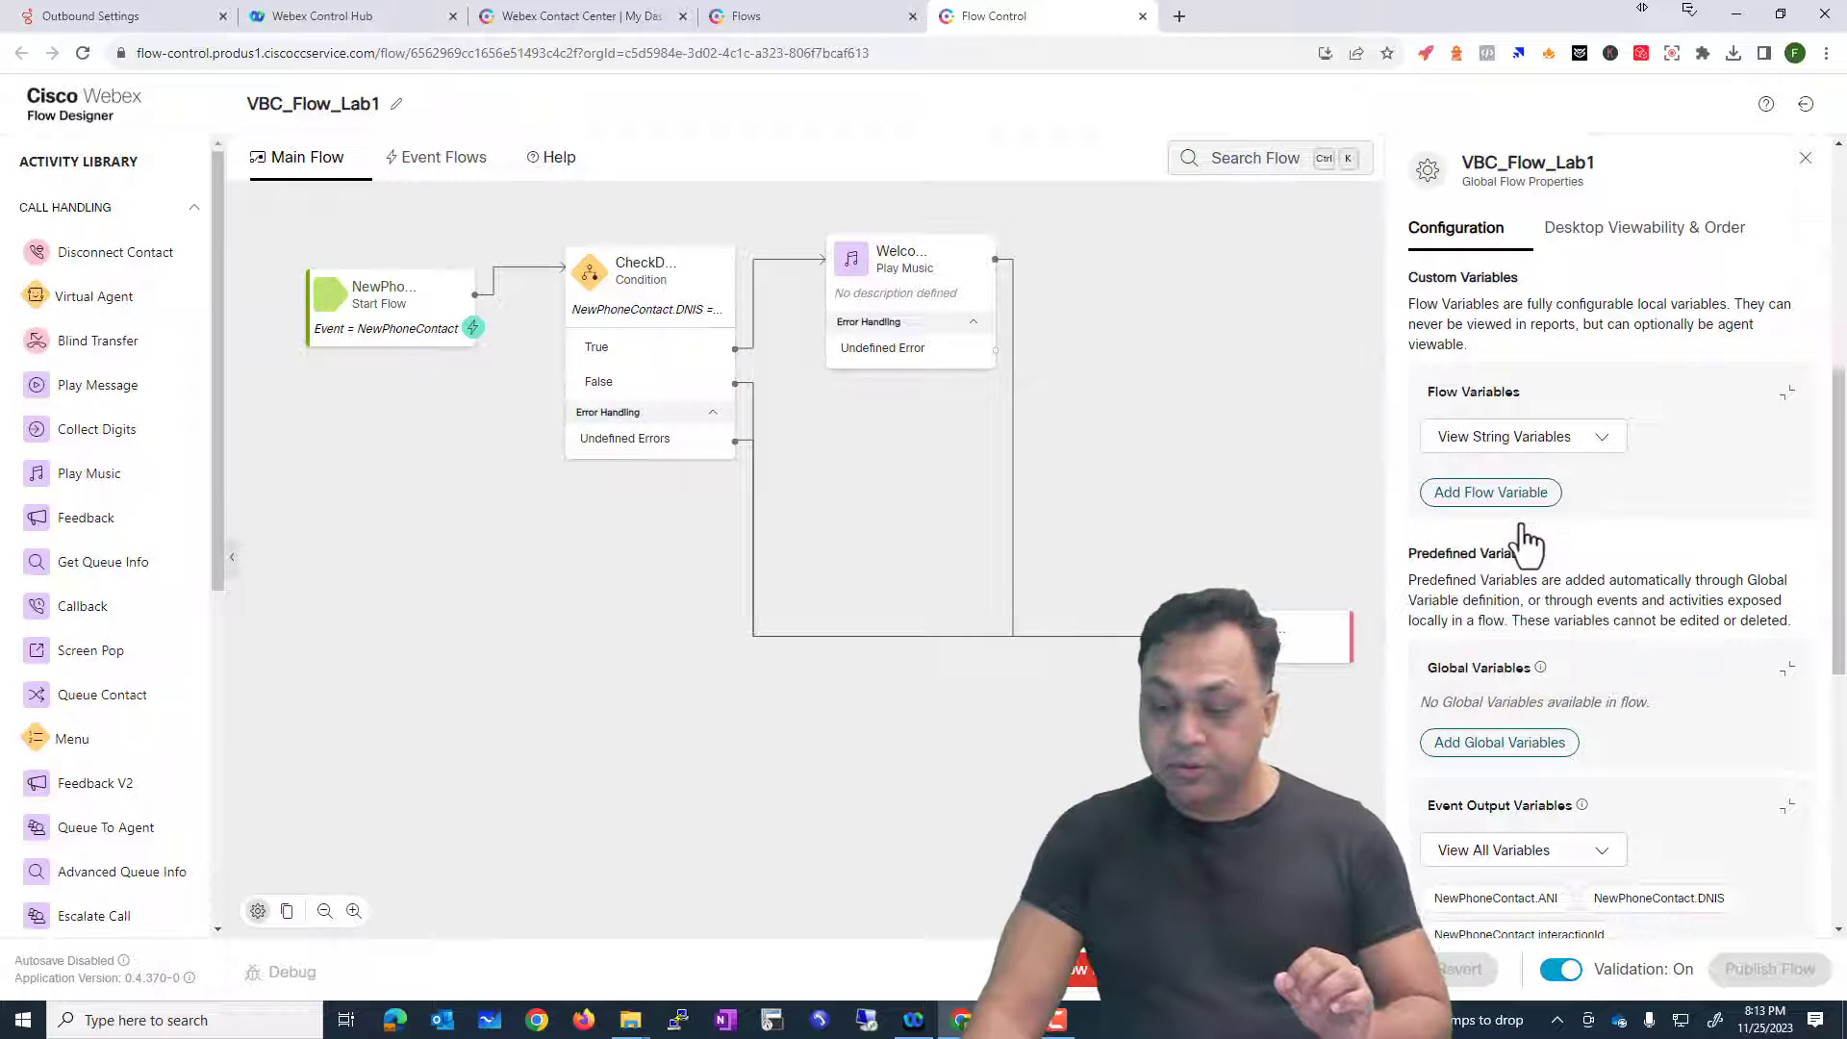
pyautogui.click(1502, 444)
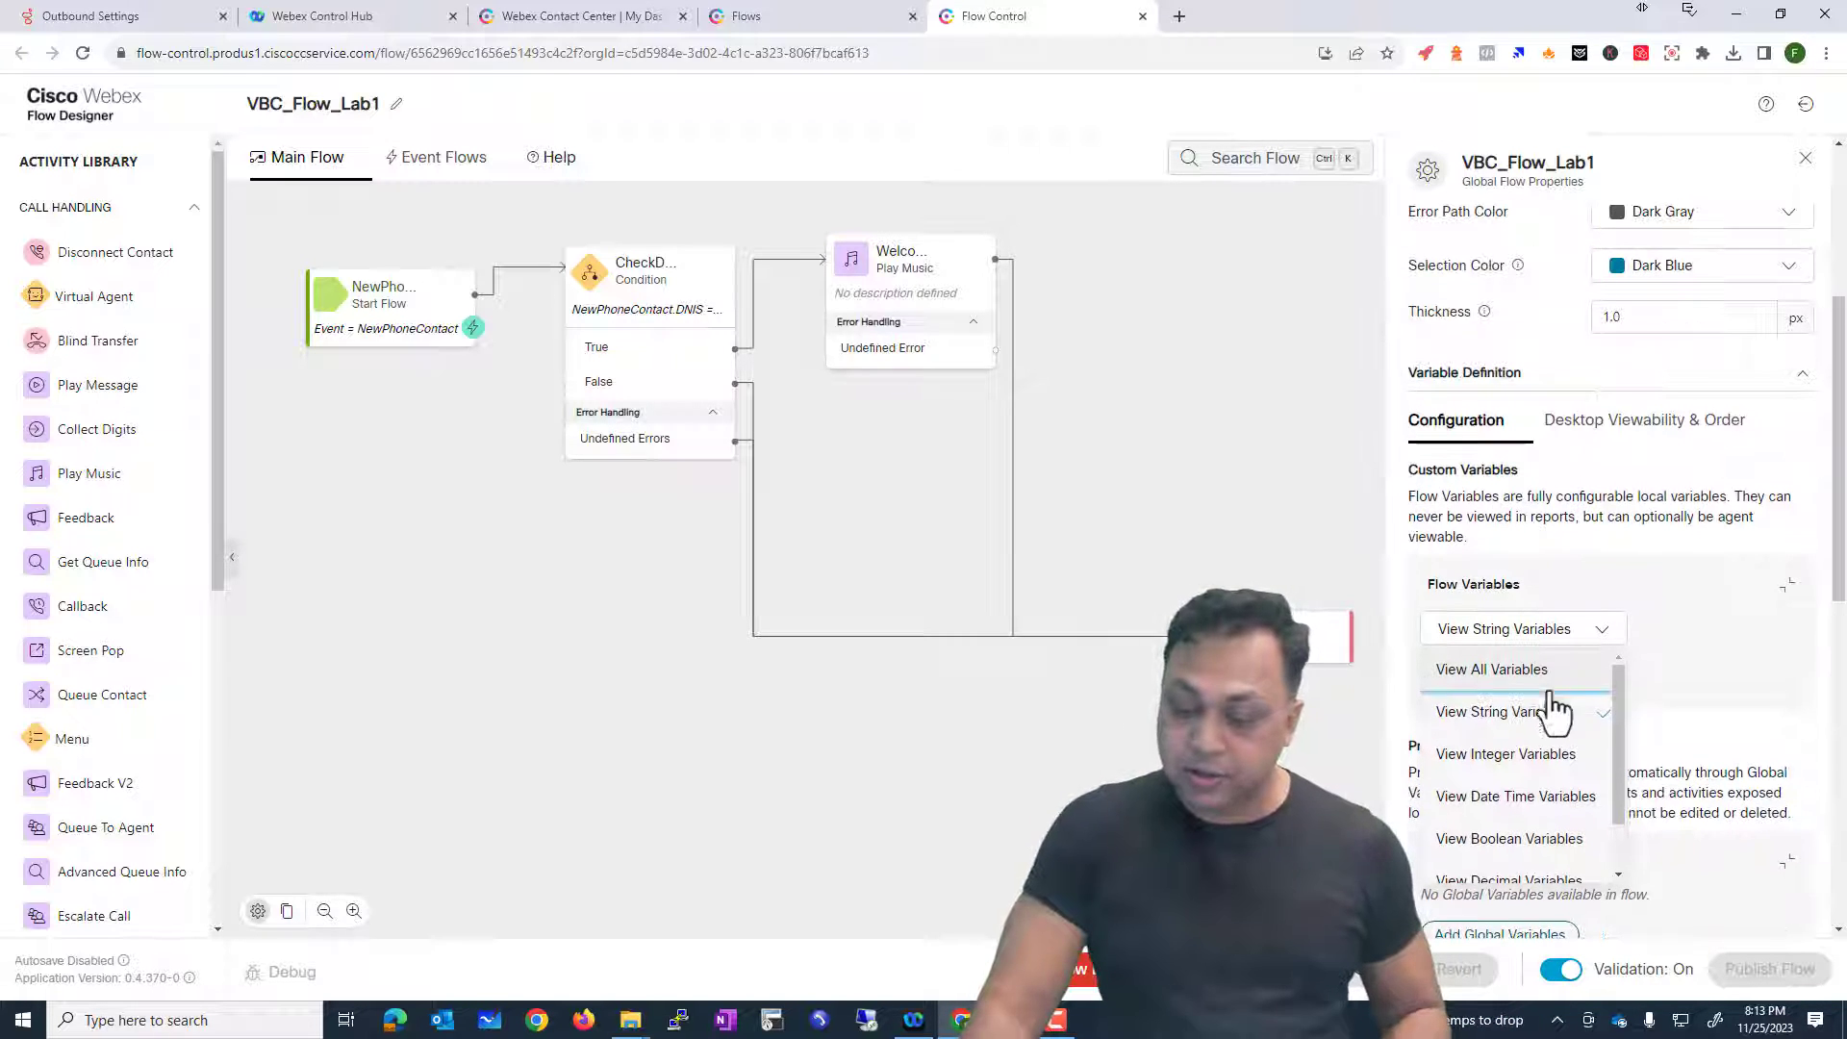
pyautogui.click(1494, 478)
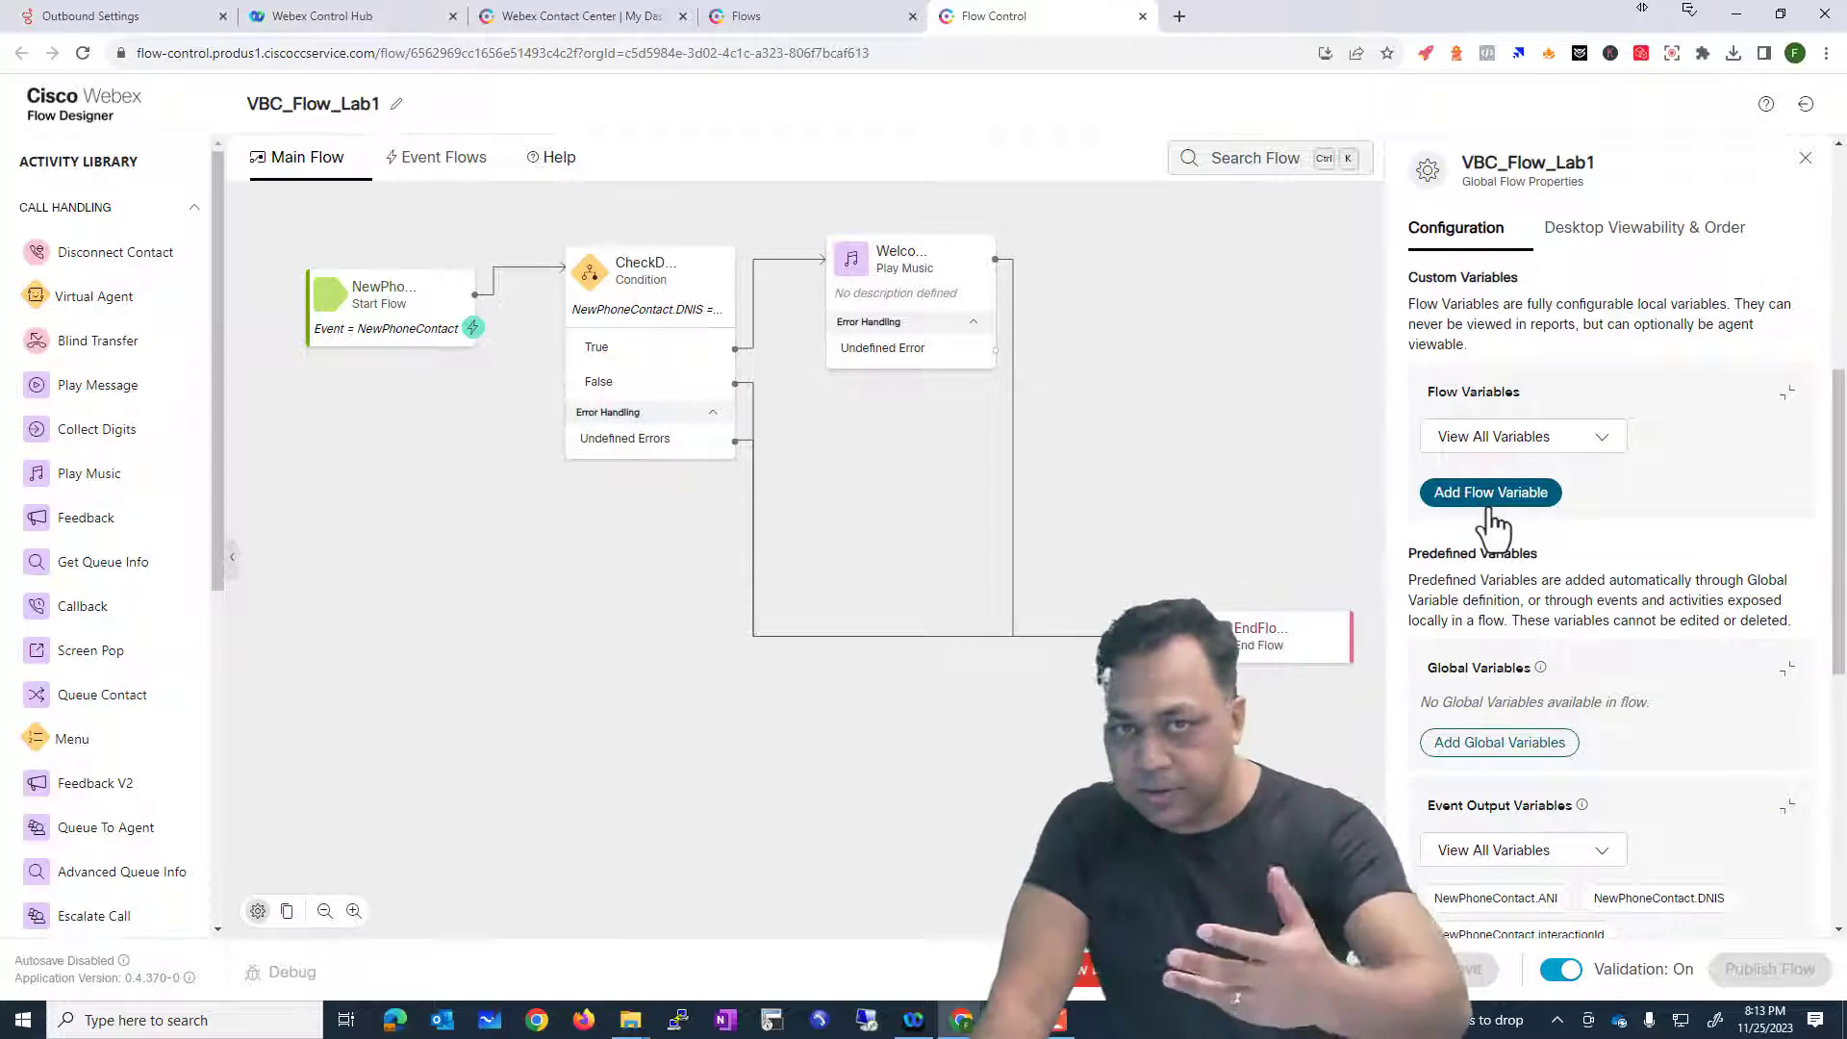
# Step: Review the predefined event output variables, activity output variables and flow history in the global flow properties
pyautogui.scroll(-4, 1601, 589)
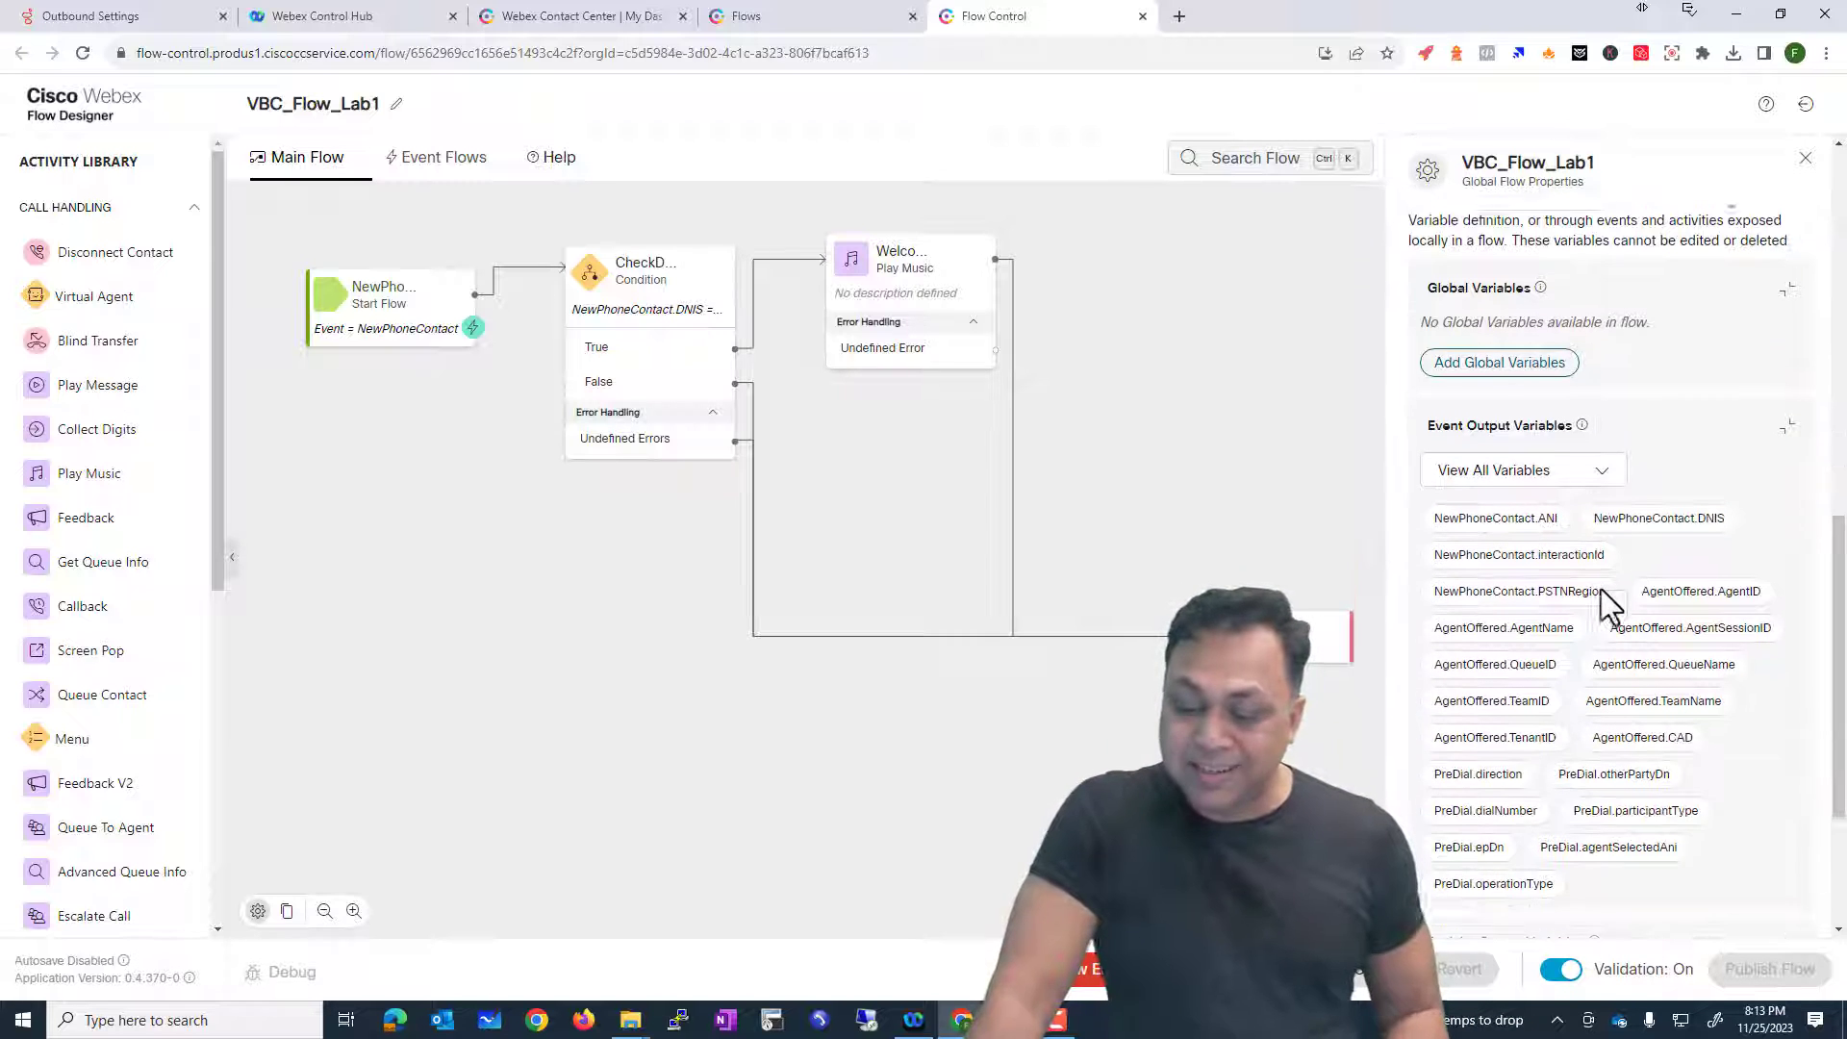
pyautogui.scroll(-3, 1516, 782)
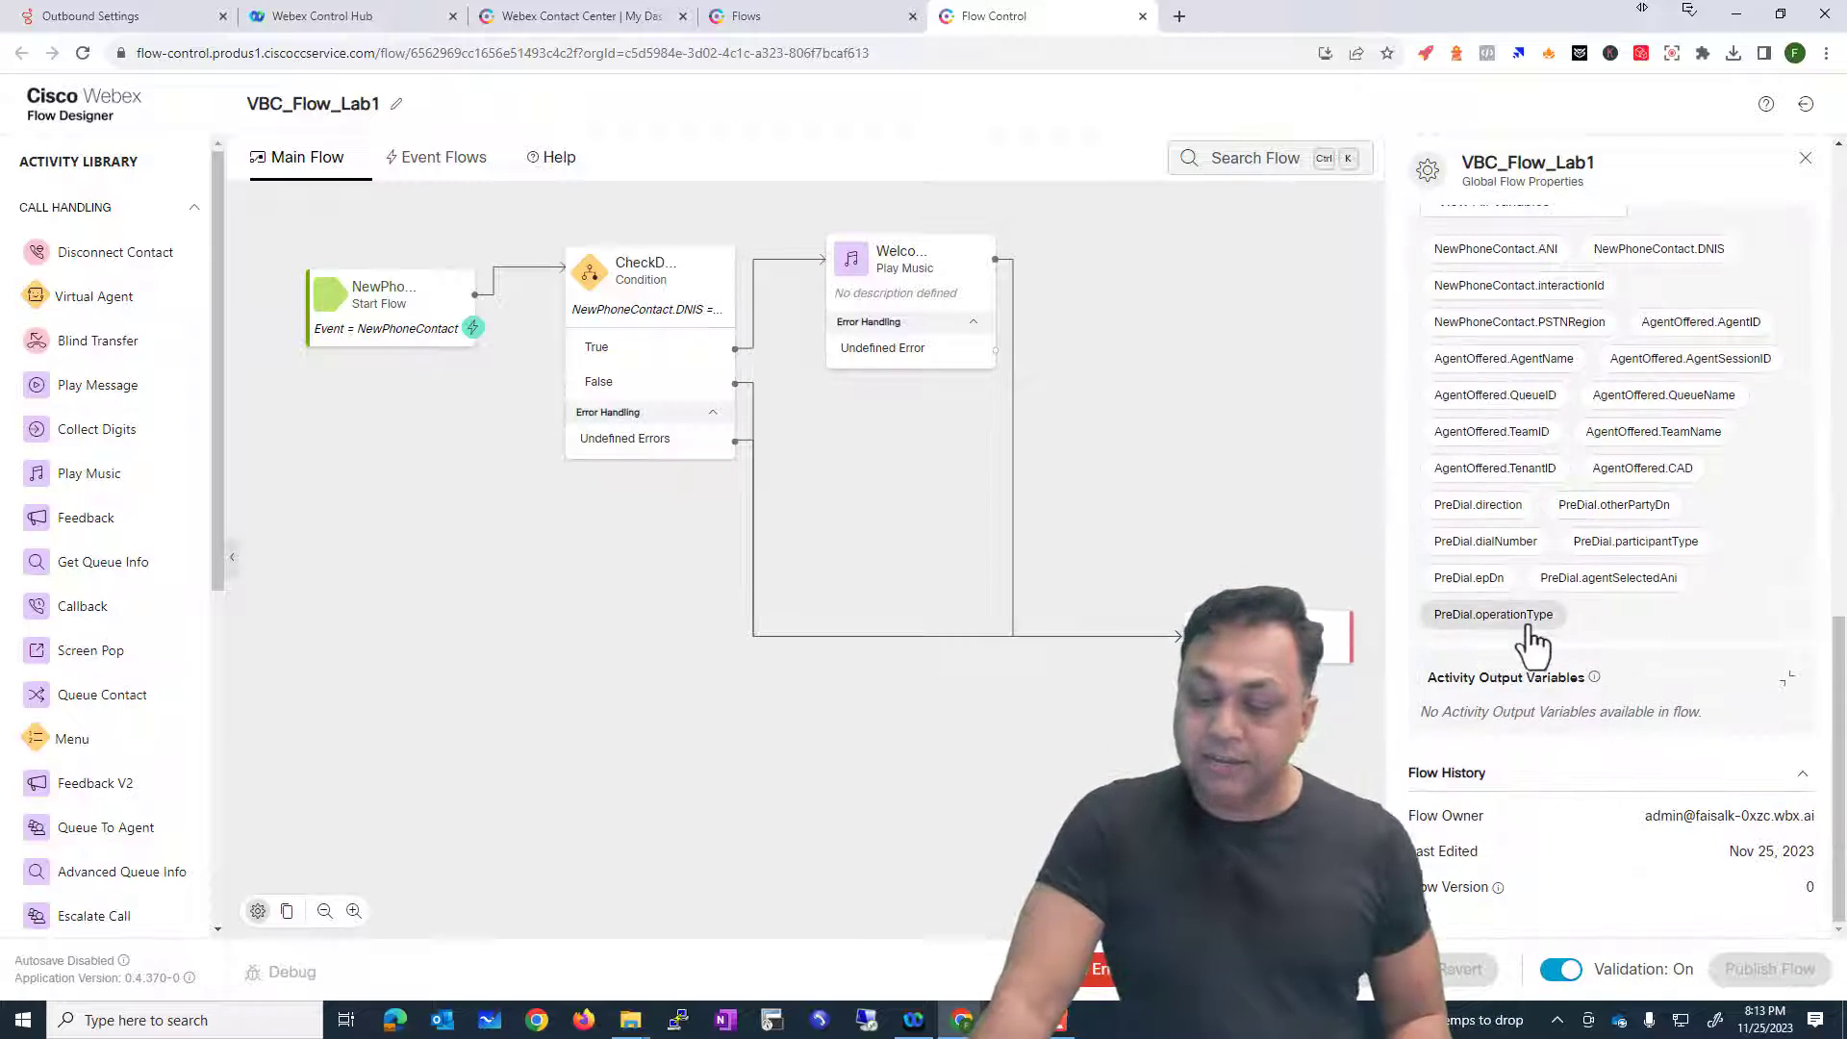
pyautogui.scroll(2, 1529, 639)
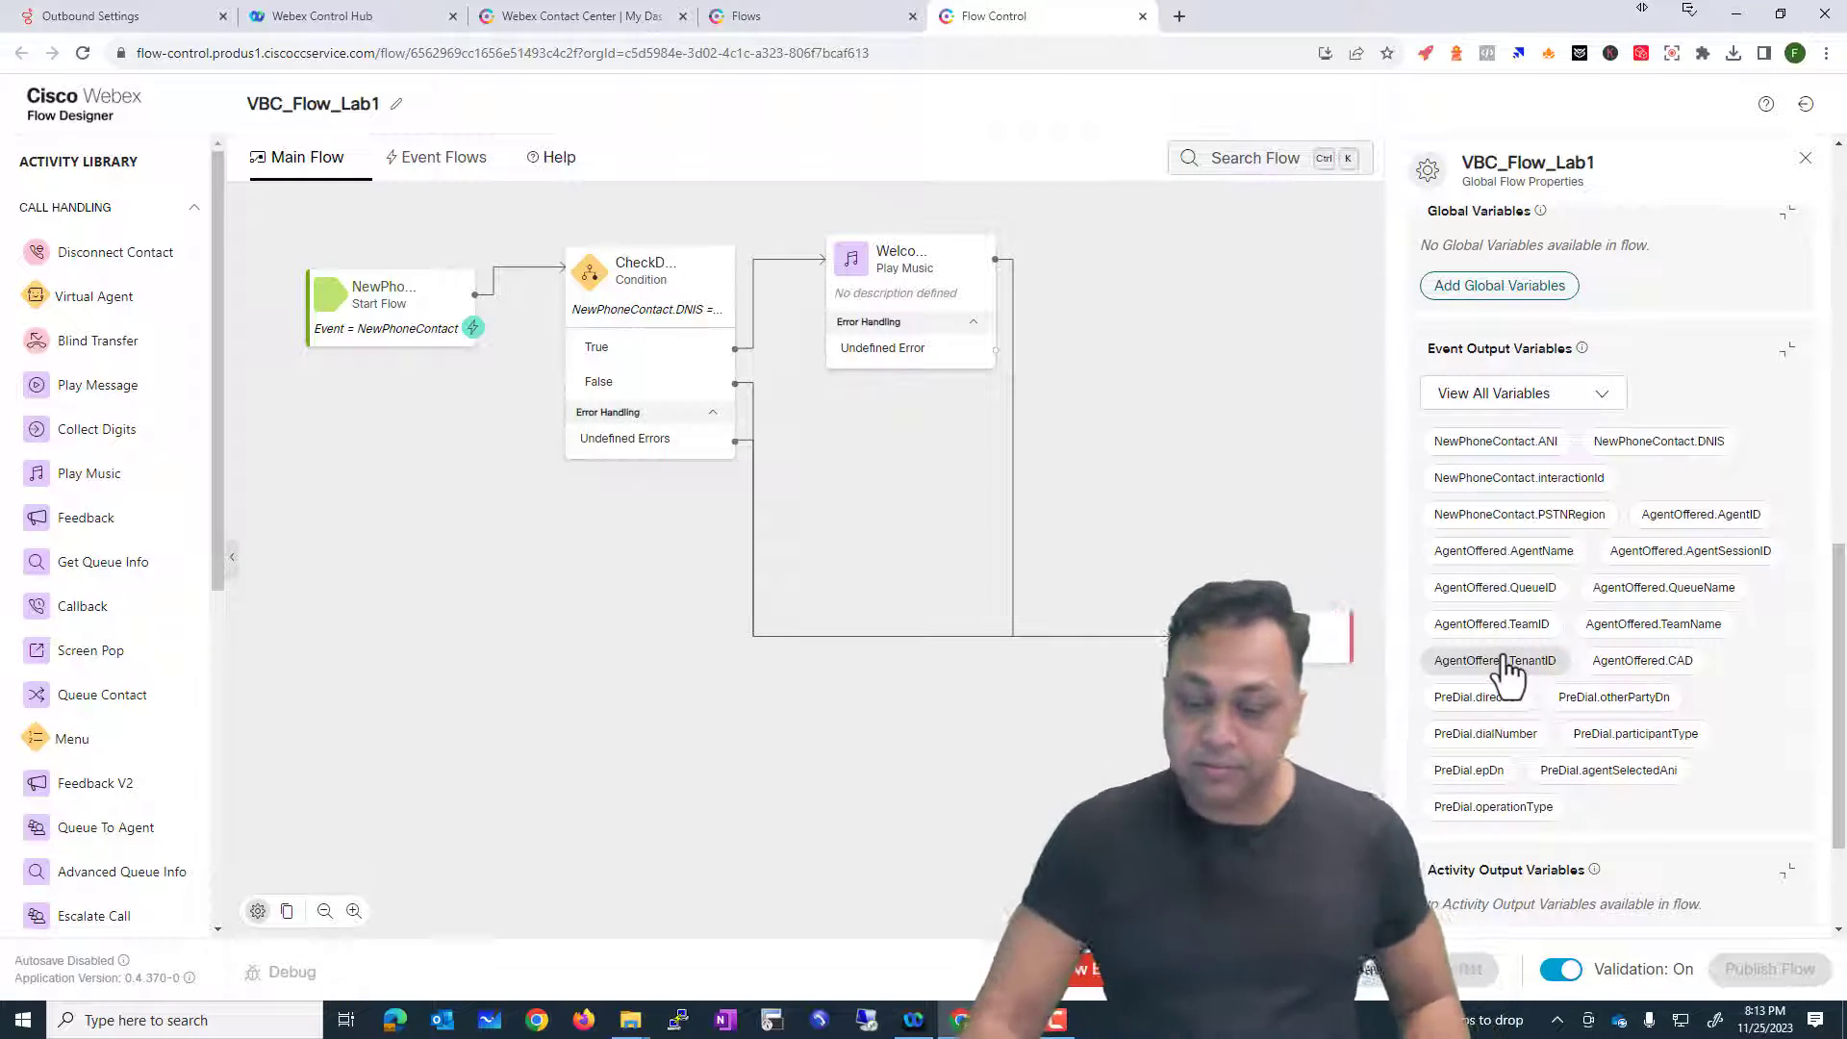
pyautogui.scroll(-3, 1039, 720)
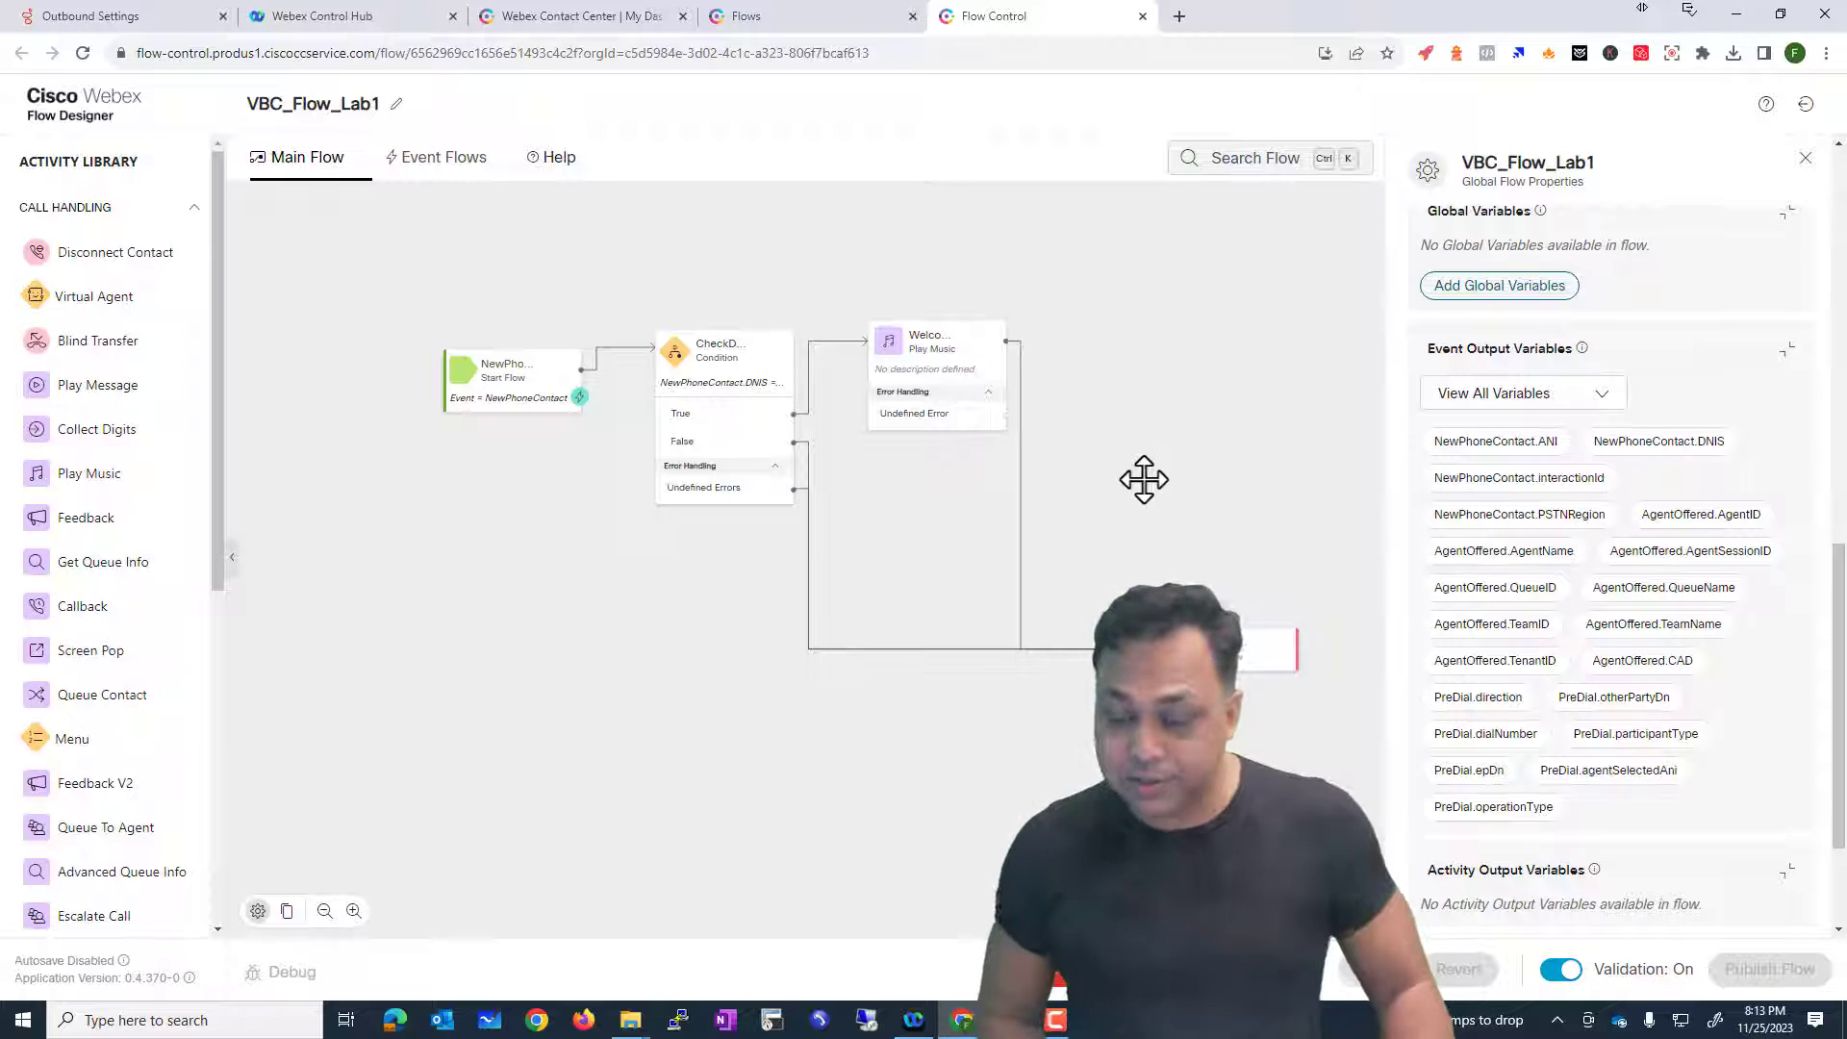
# Step: Open the form for adding a flow variable, examine the available variable types and settings, and close it without adding one
pyautogui.scroll(-2, 1647, 510)
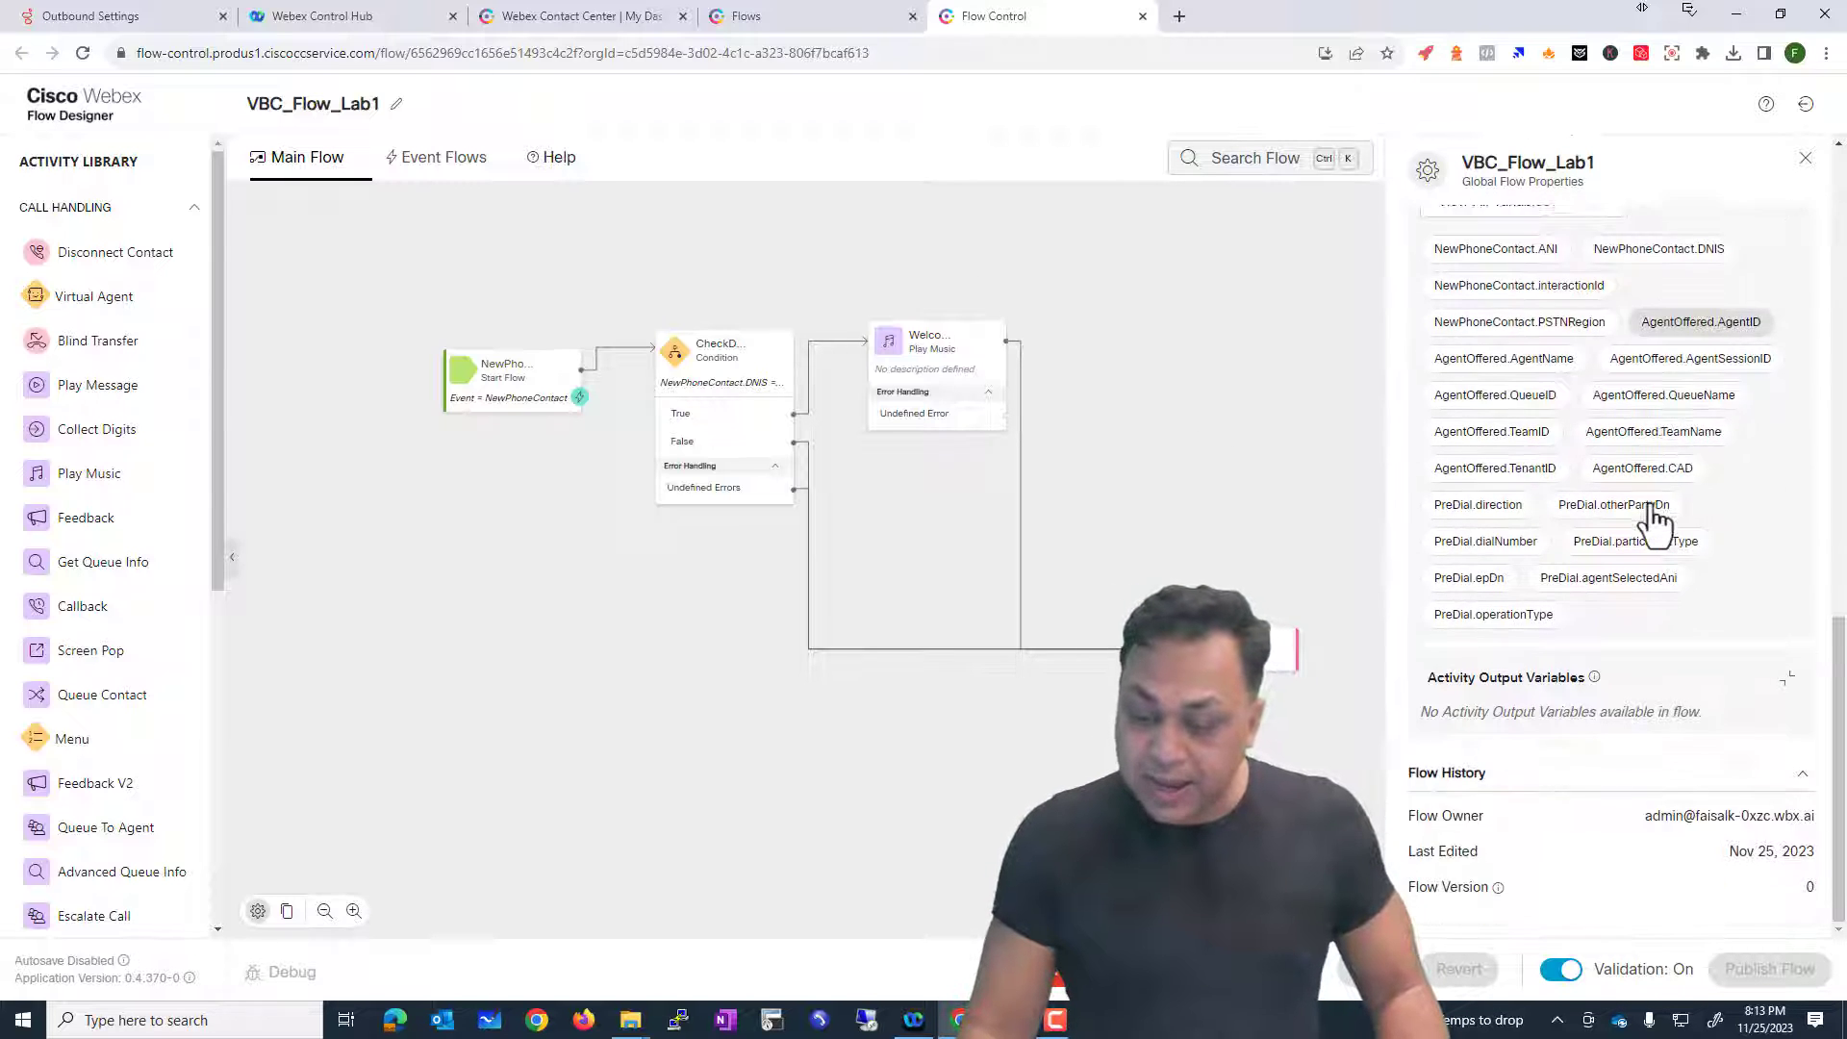
pyautogui.scroll(6, 1635, 481)
pyautogui.click(1491, 420)
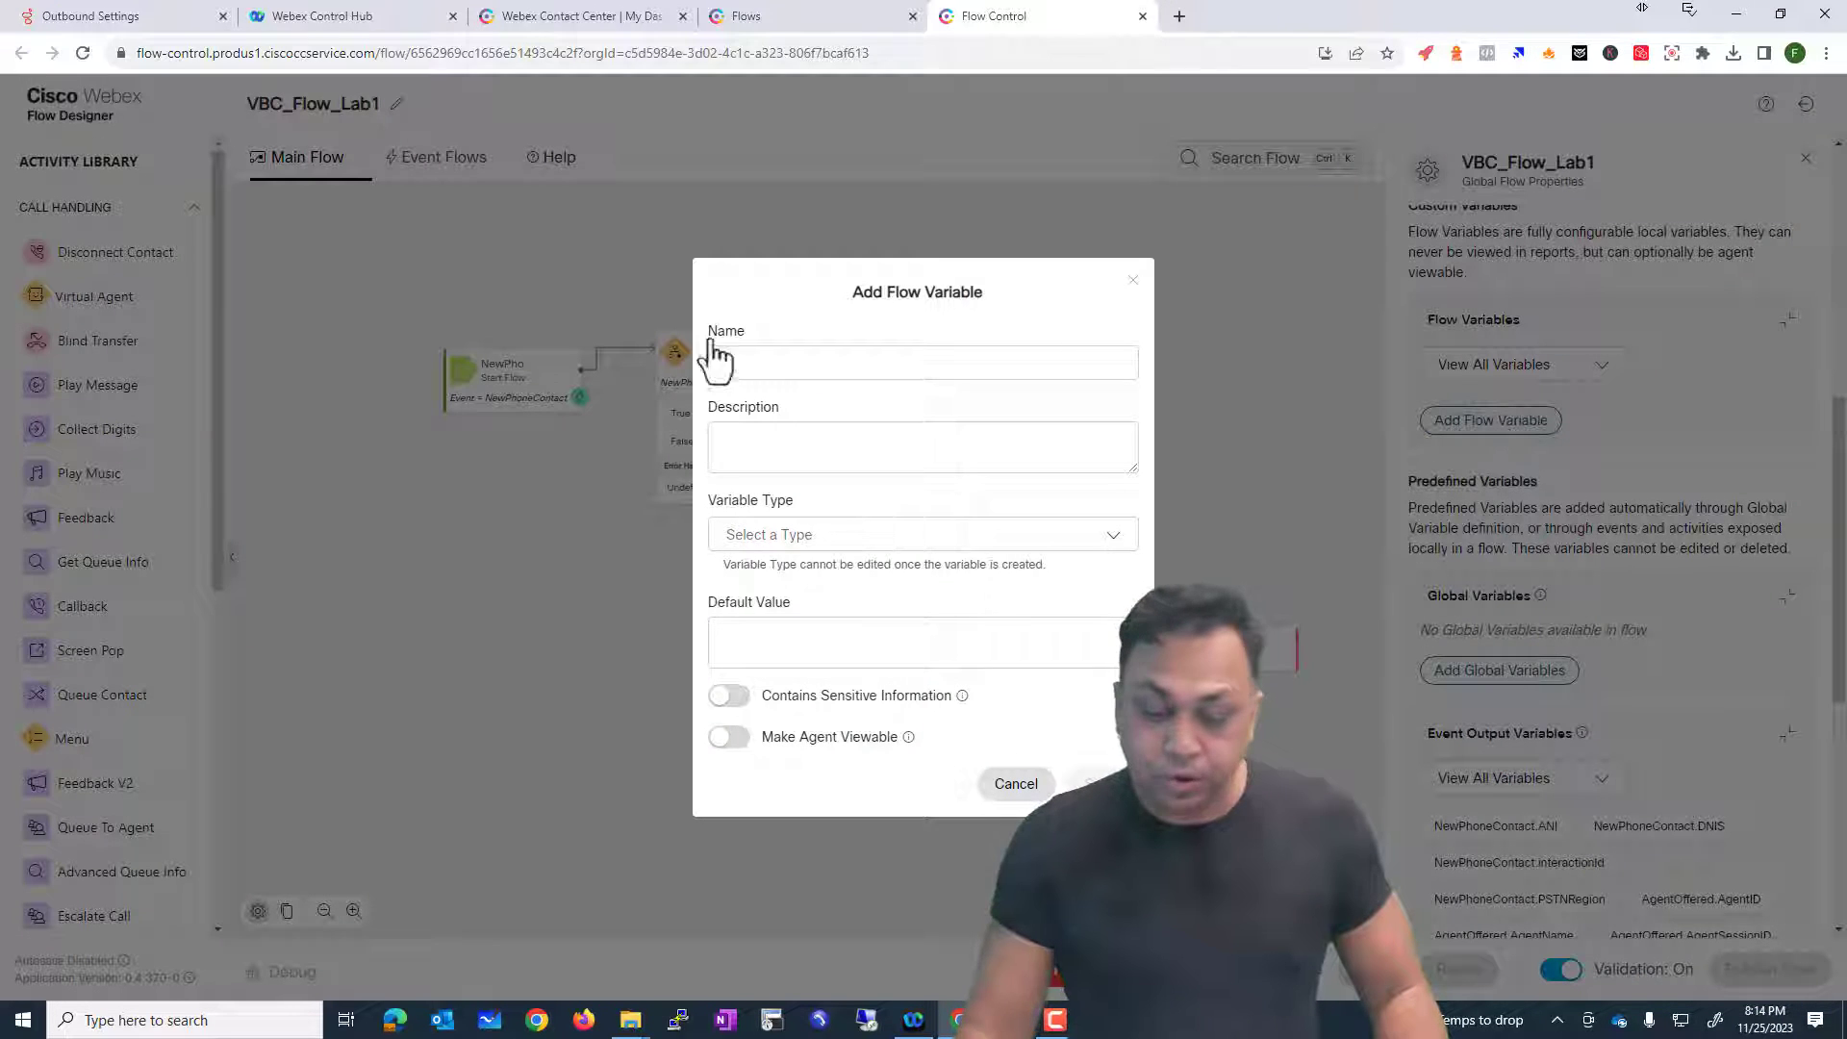
pyautogui.click(791, 535)
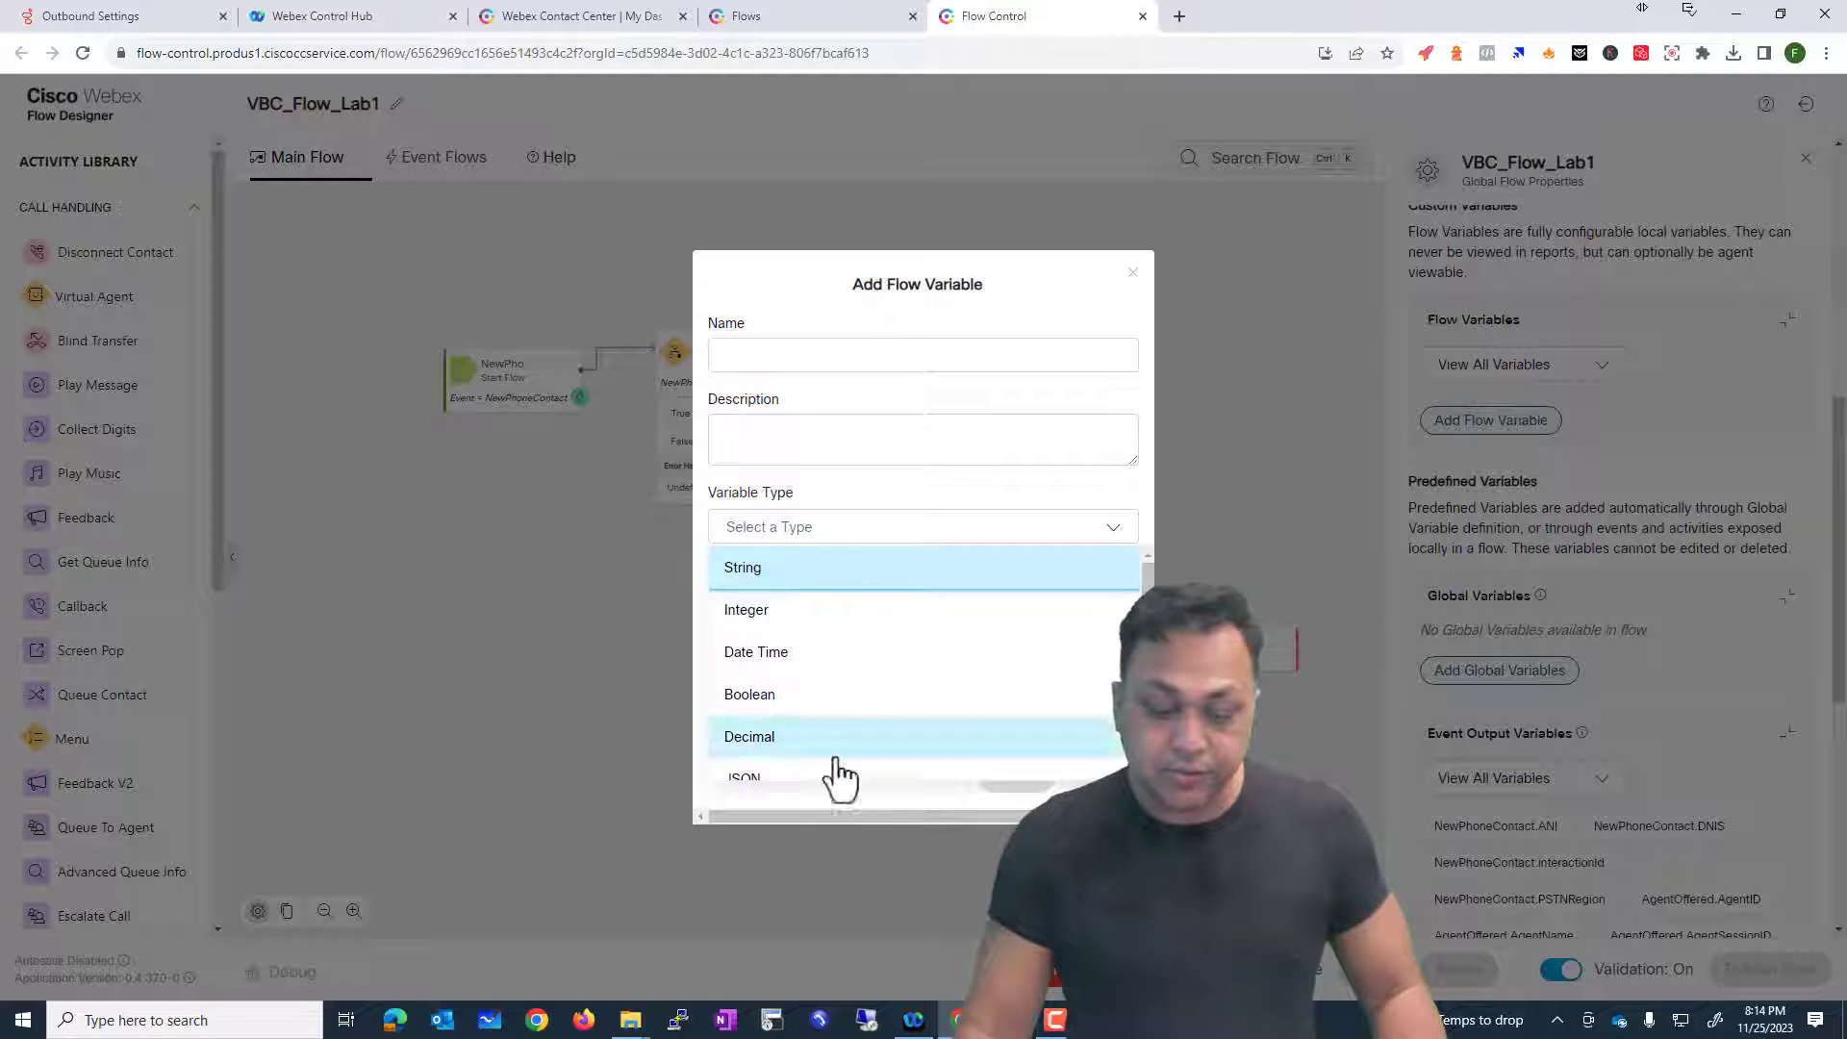
pyautogui.click(863, 488)
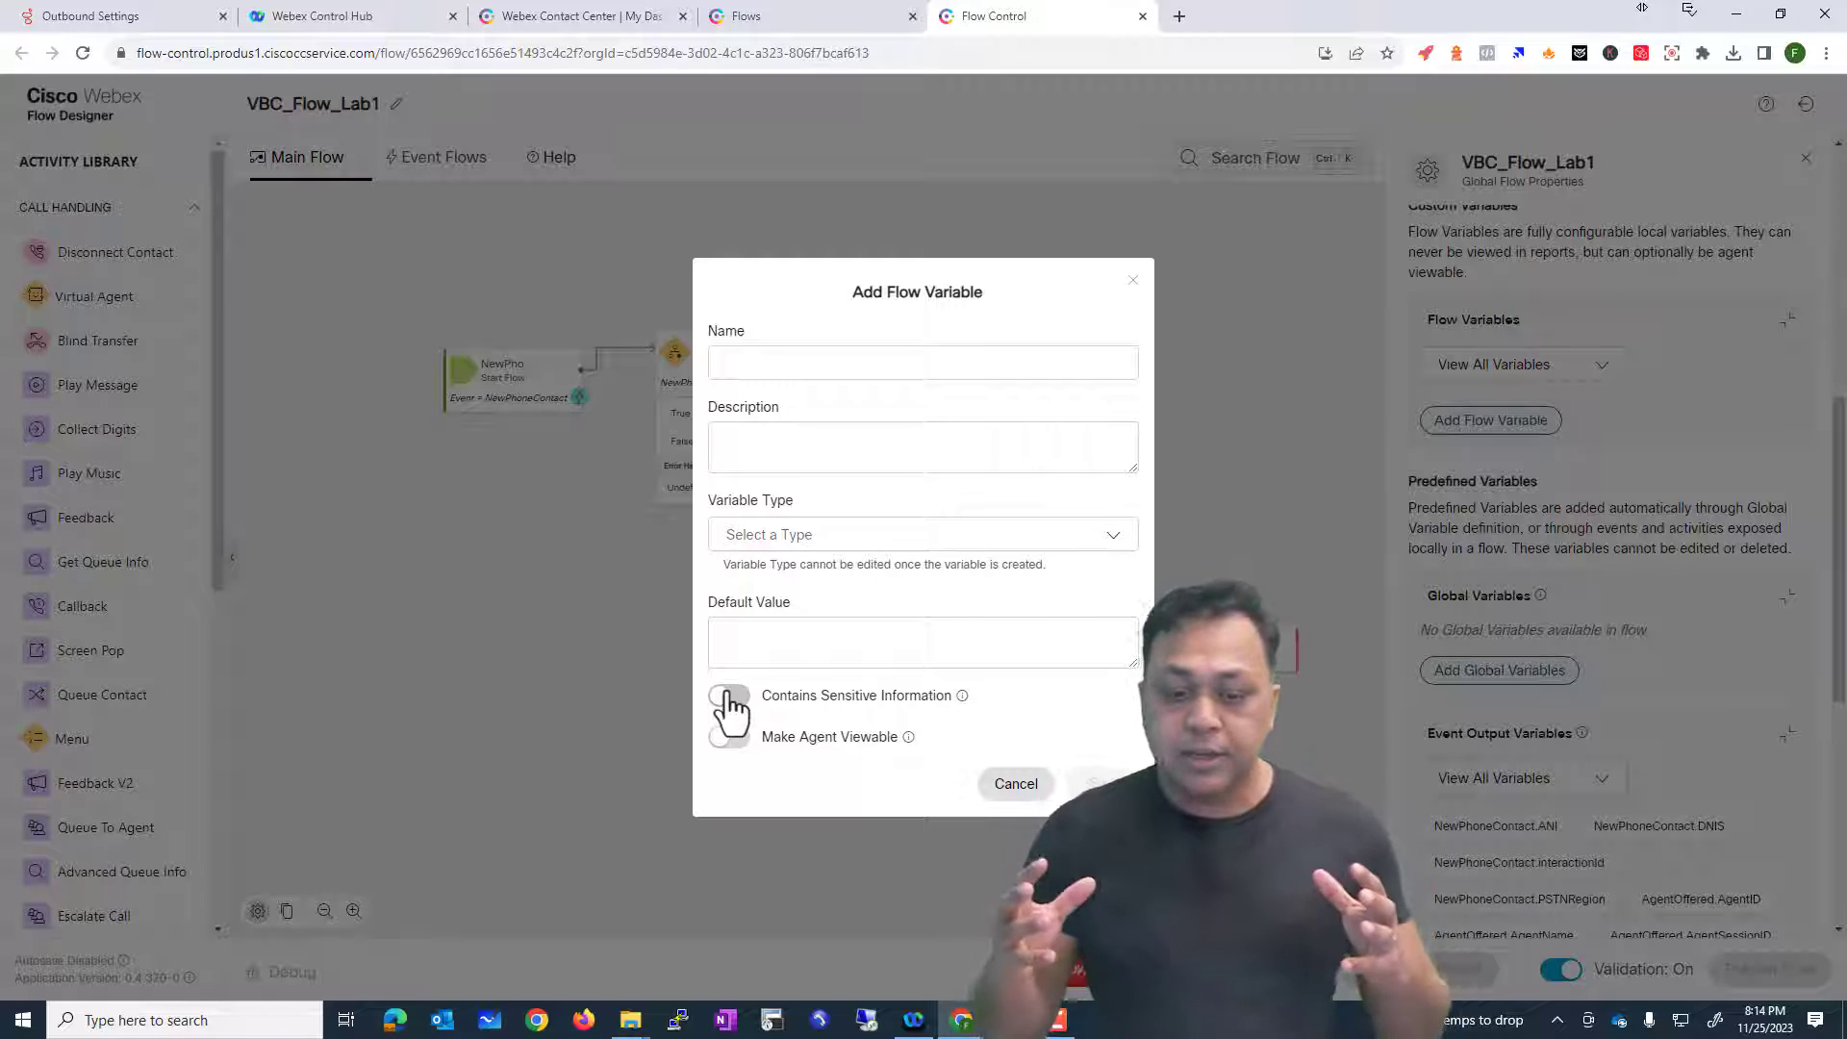
pyautogui.click(1012, 783)
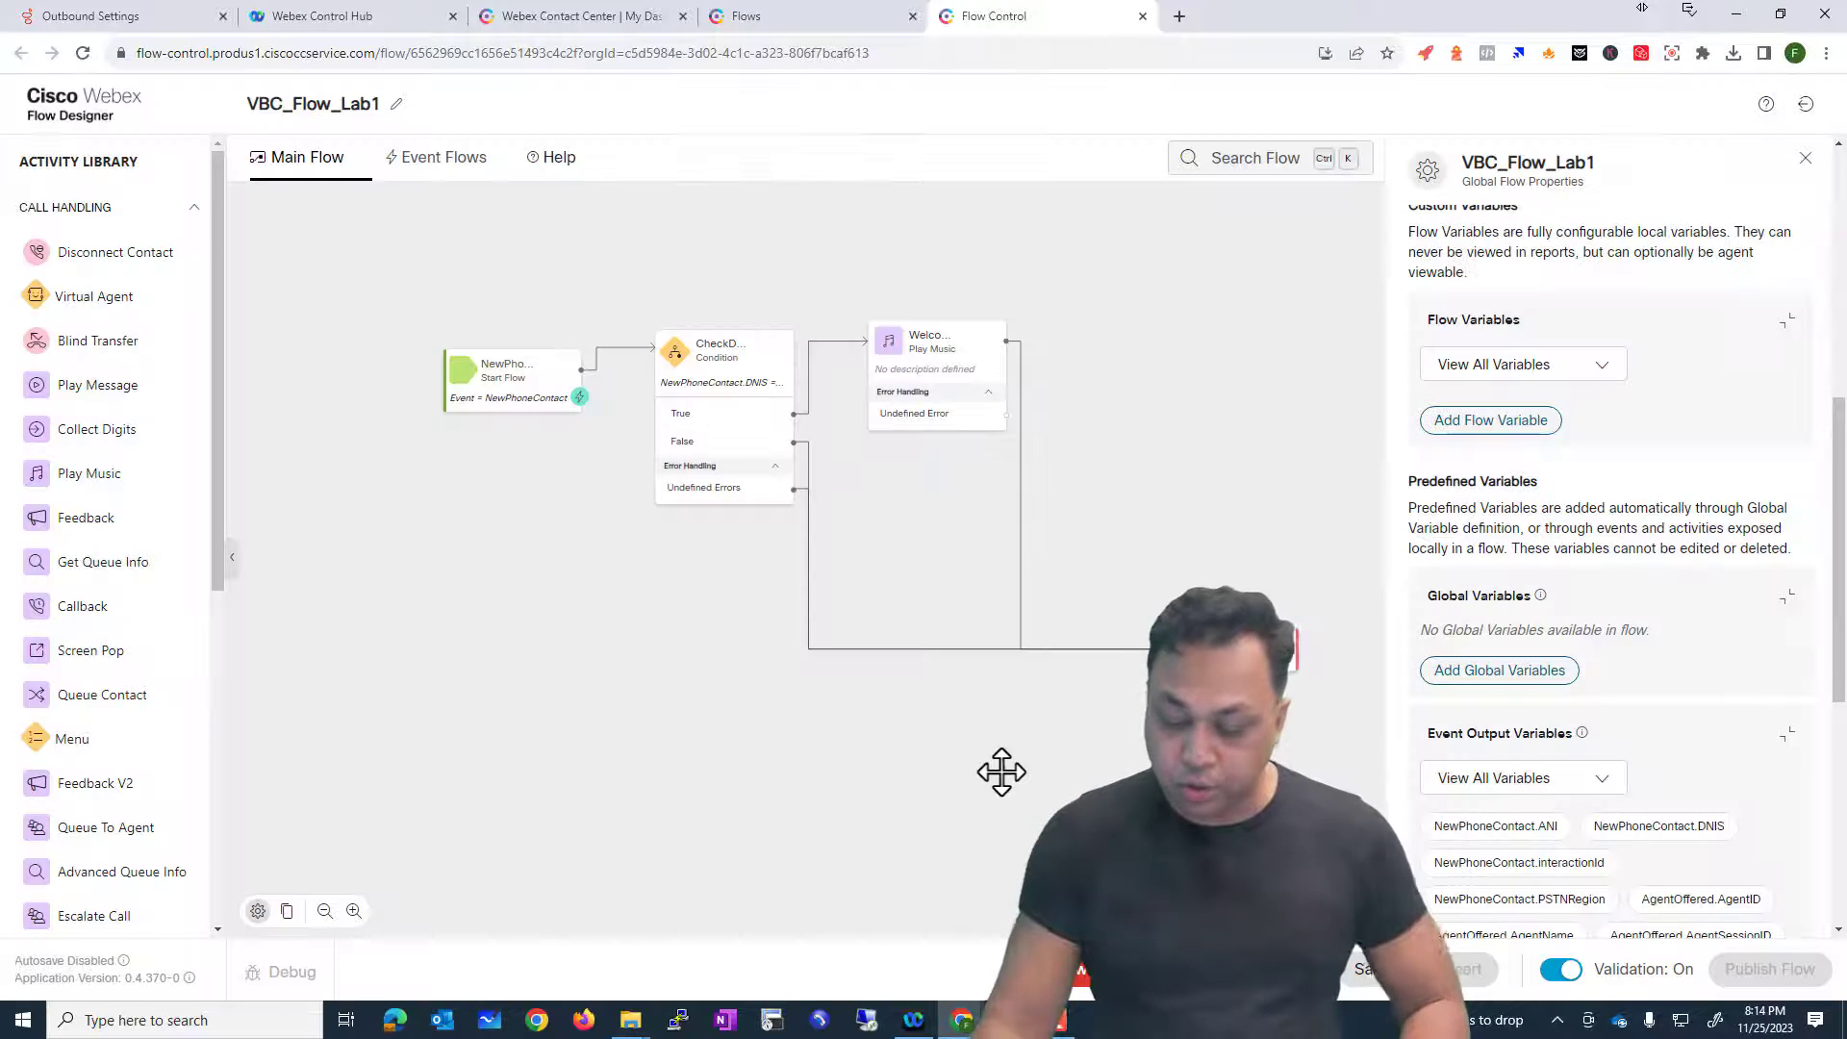
# Step: Review the flow owner and last-edited details and the activity output variables, and return to the general settings of the global flow properties
pyautogui.scroll(-1, 1465, 753)
pyautogui.scroll(-5, 1466, 747)
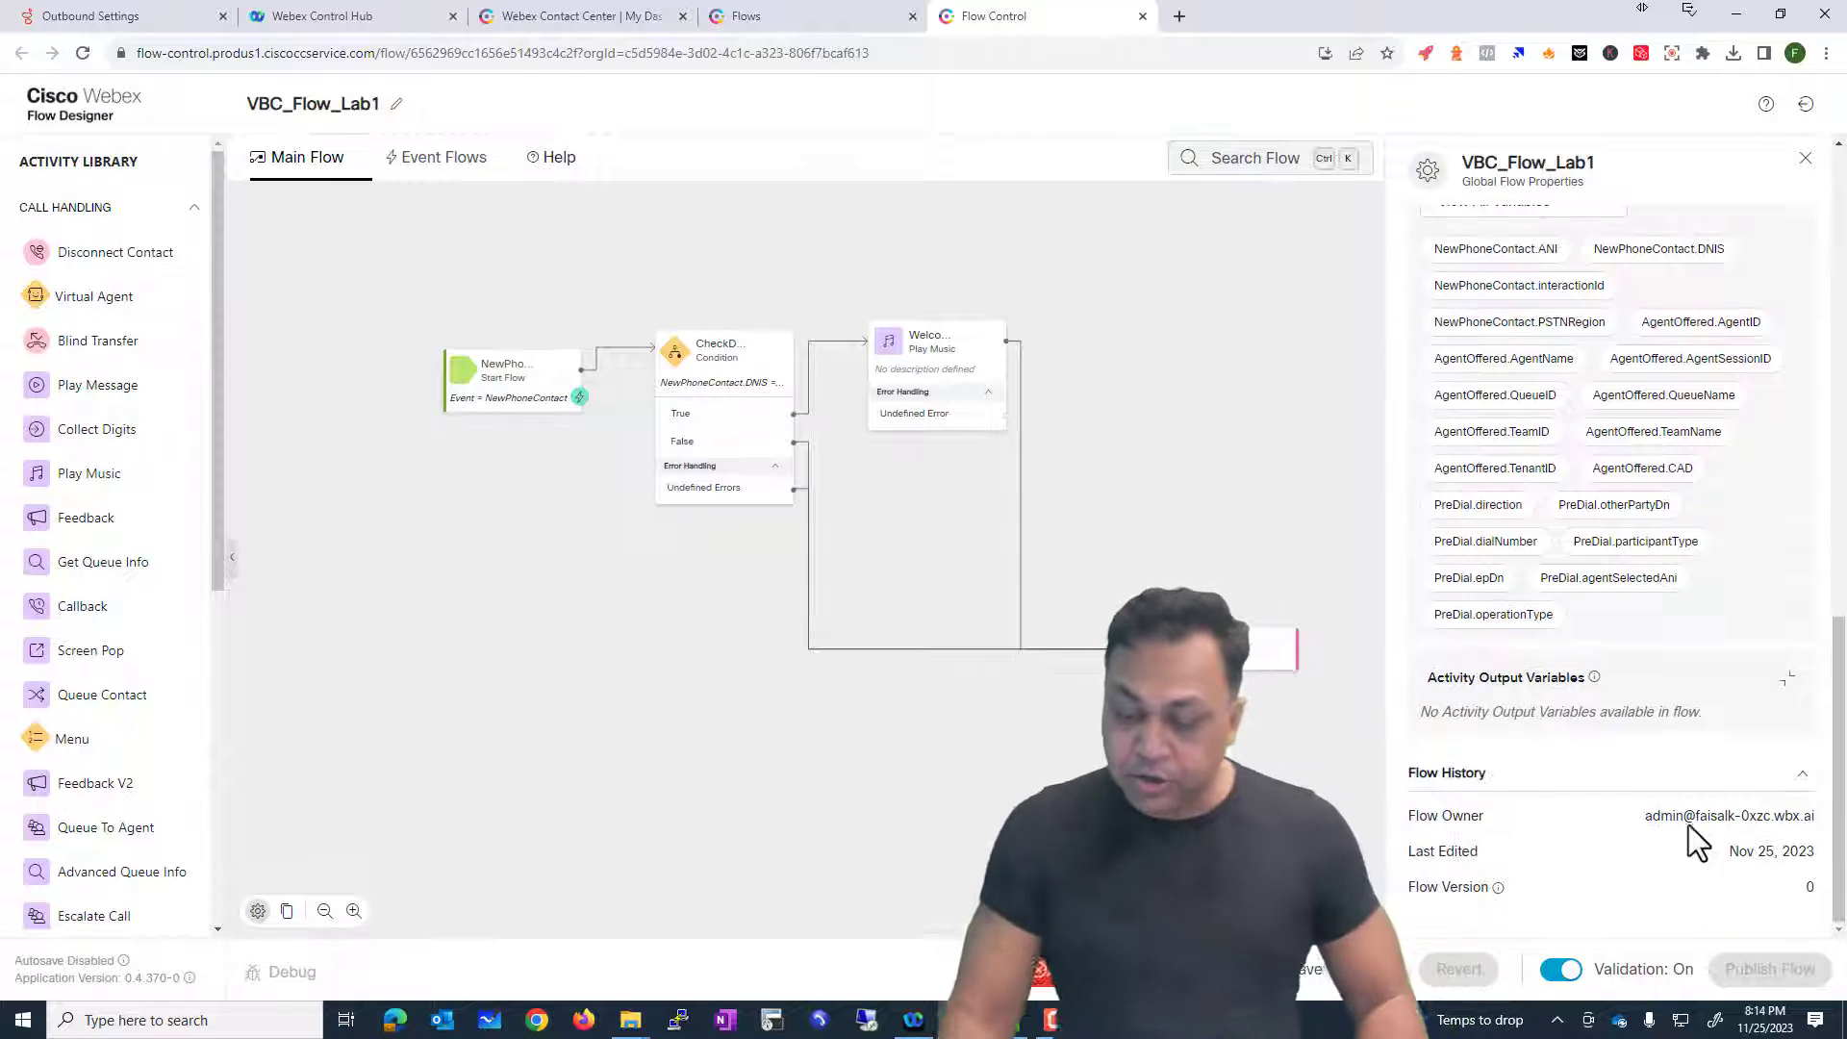
pyautogui.moveTo(1407, 817); pyautogui.dragTo(1495, 856)
pyautogui.click(1468, 855)
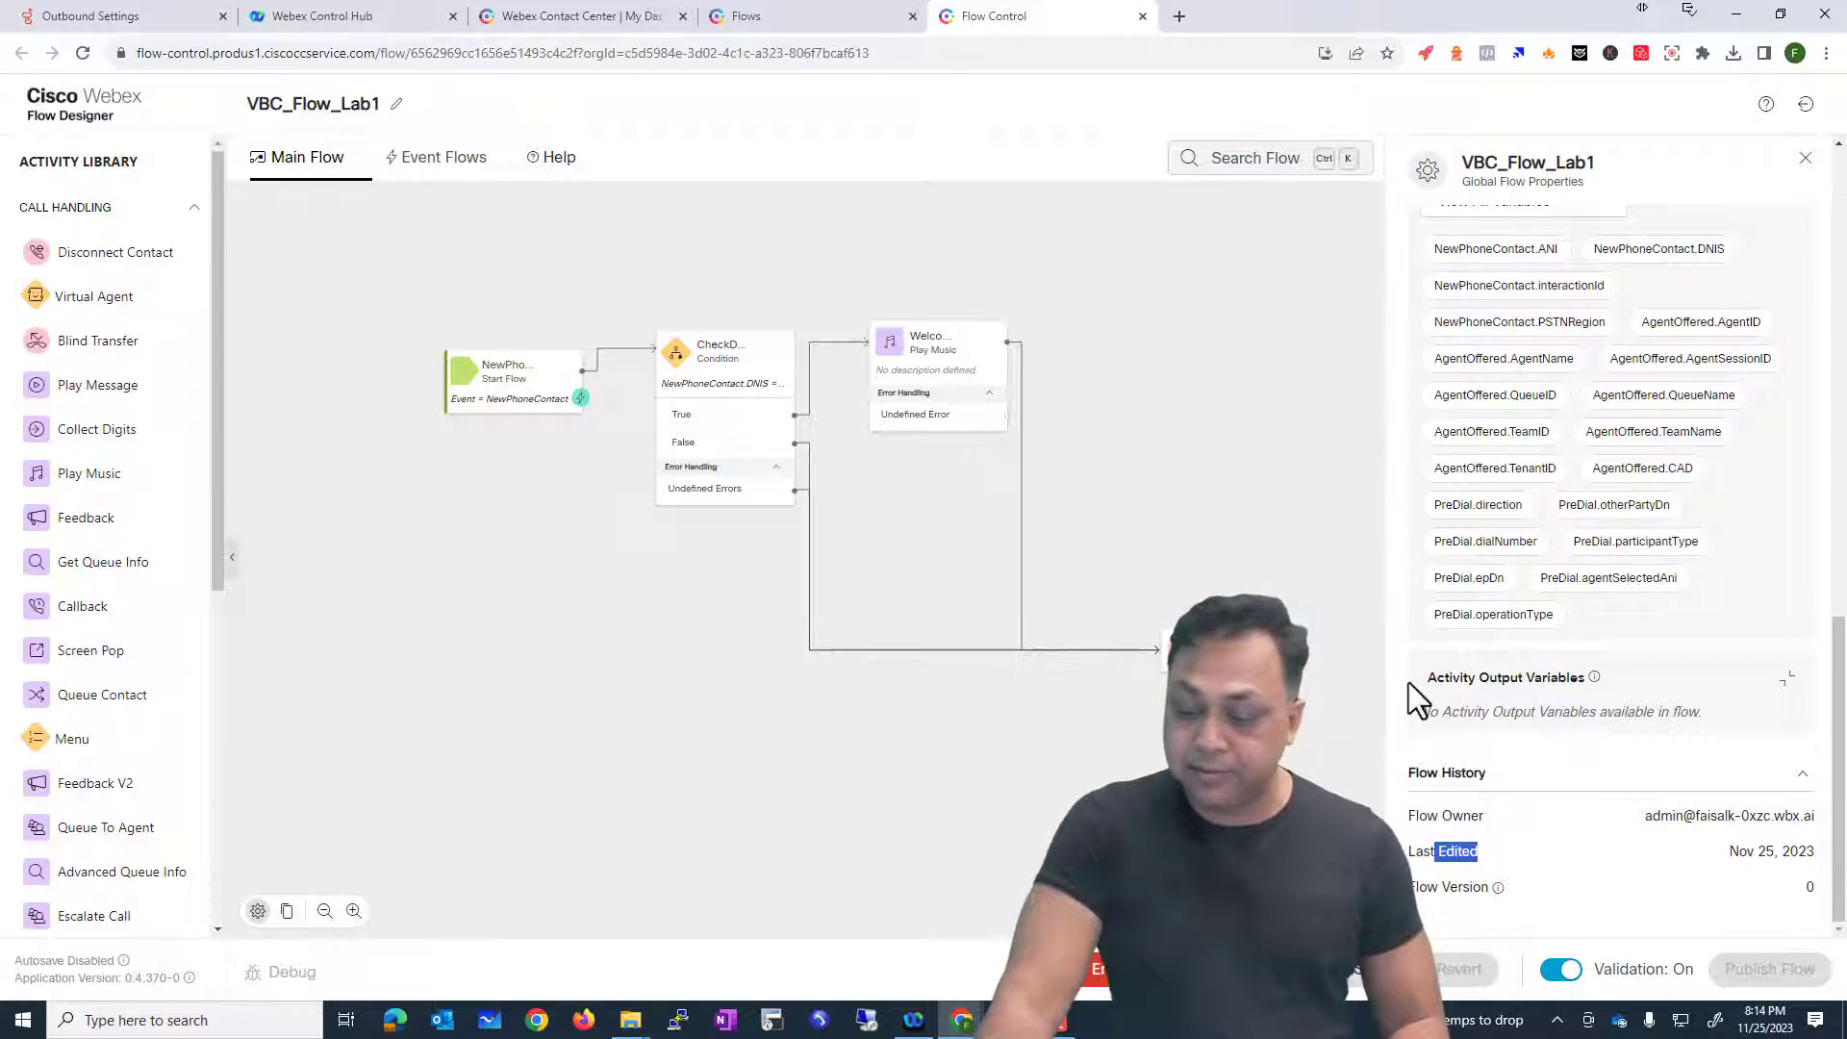
pyautogui.moveTo(1423, 678); pyautogui.dragTo(1566, 680)
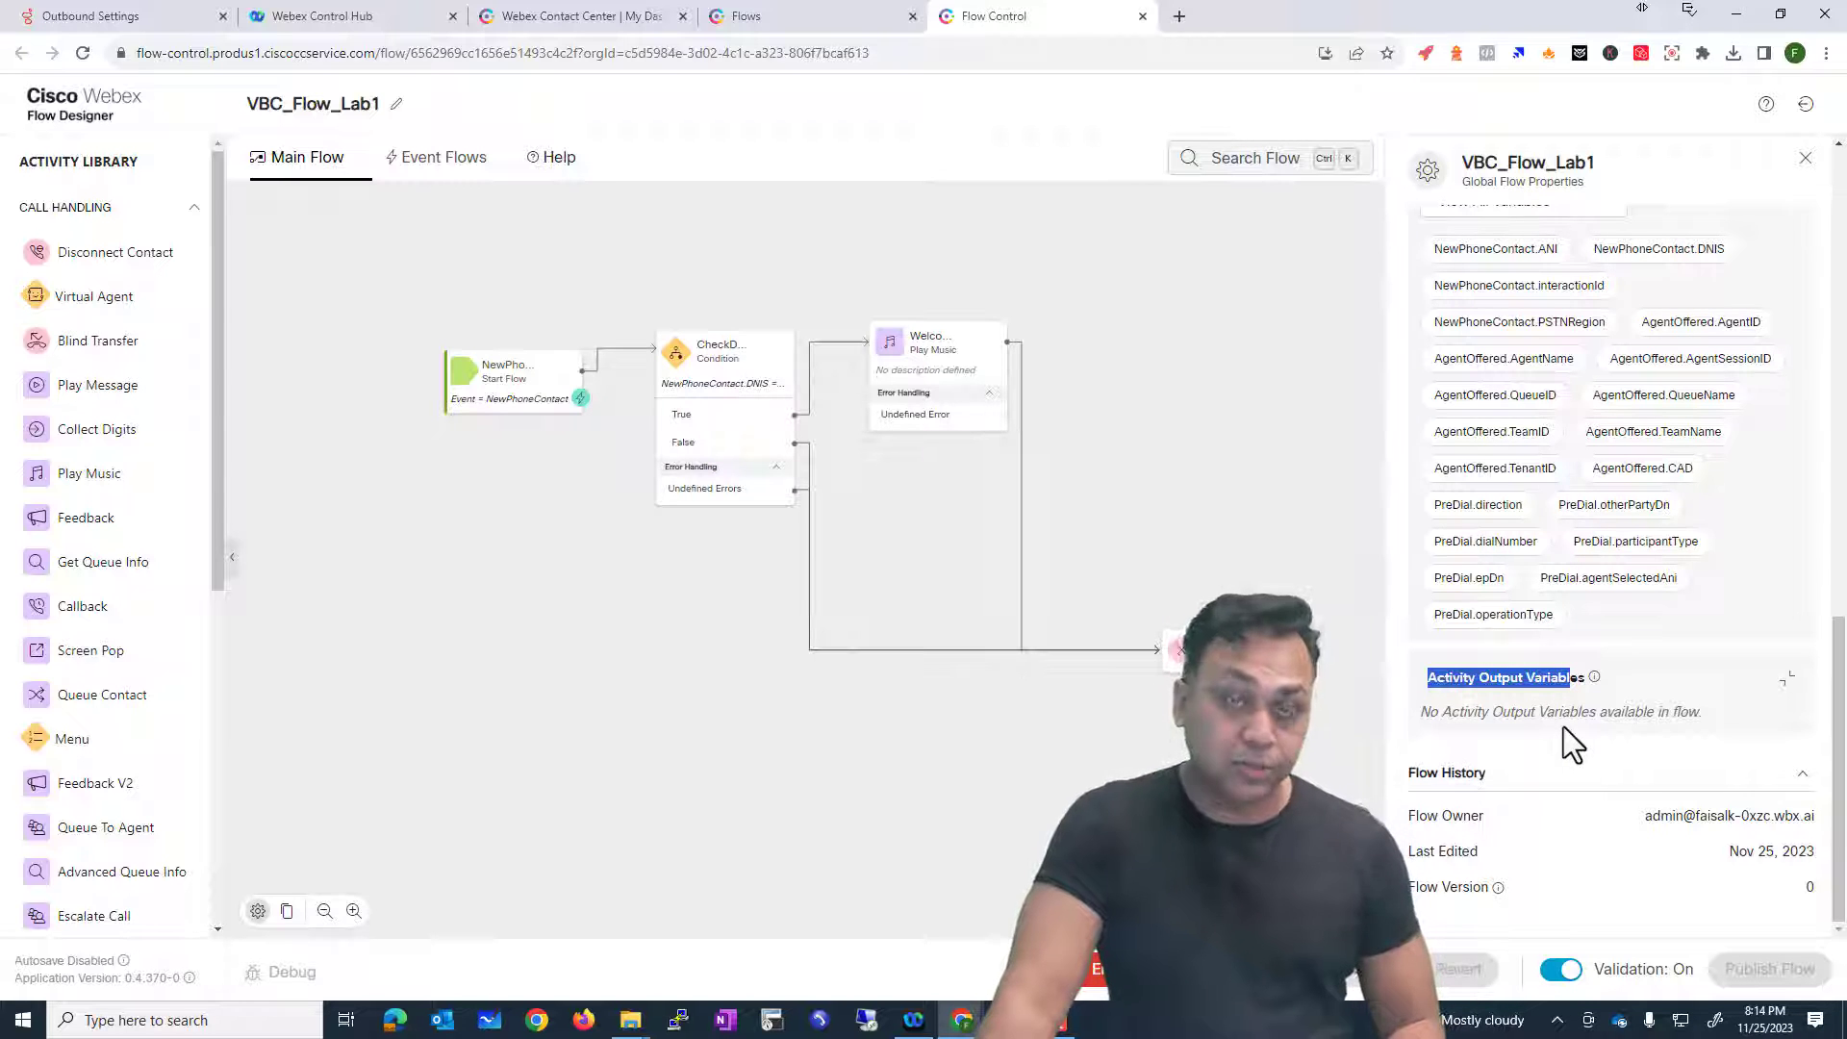
pyautogui.scroll(5, 1562, 726)
pyautogui.scroll(3, 1583, 697)
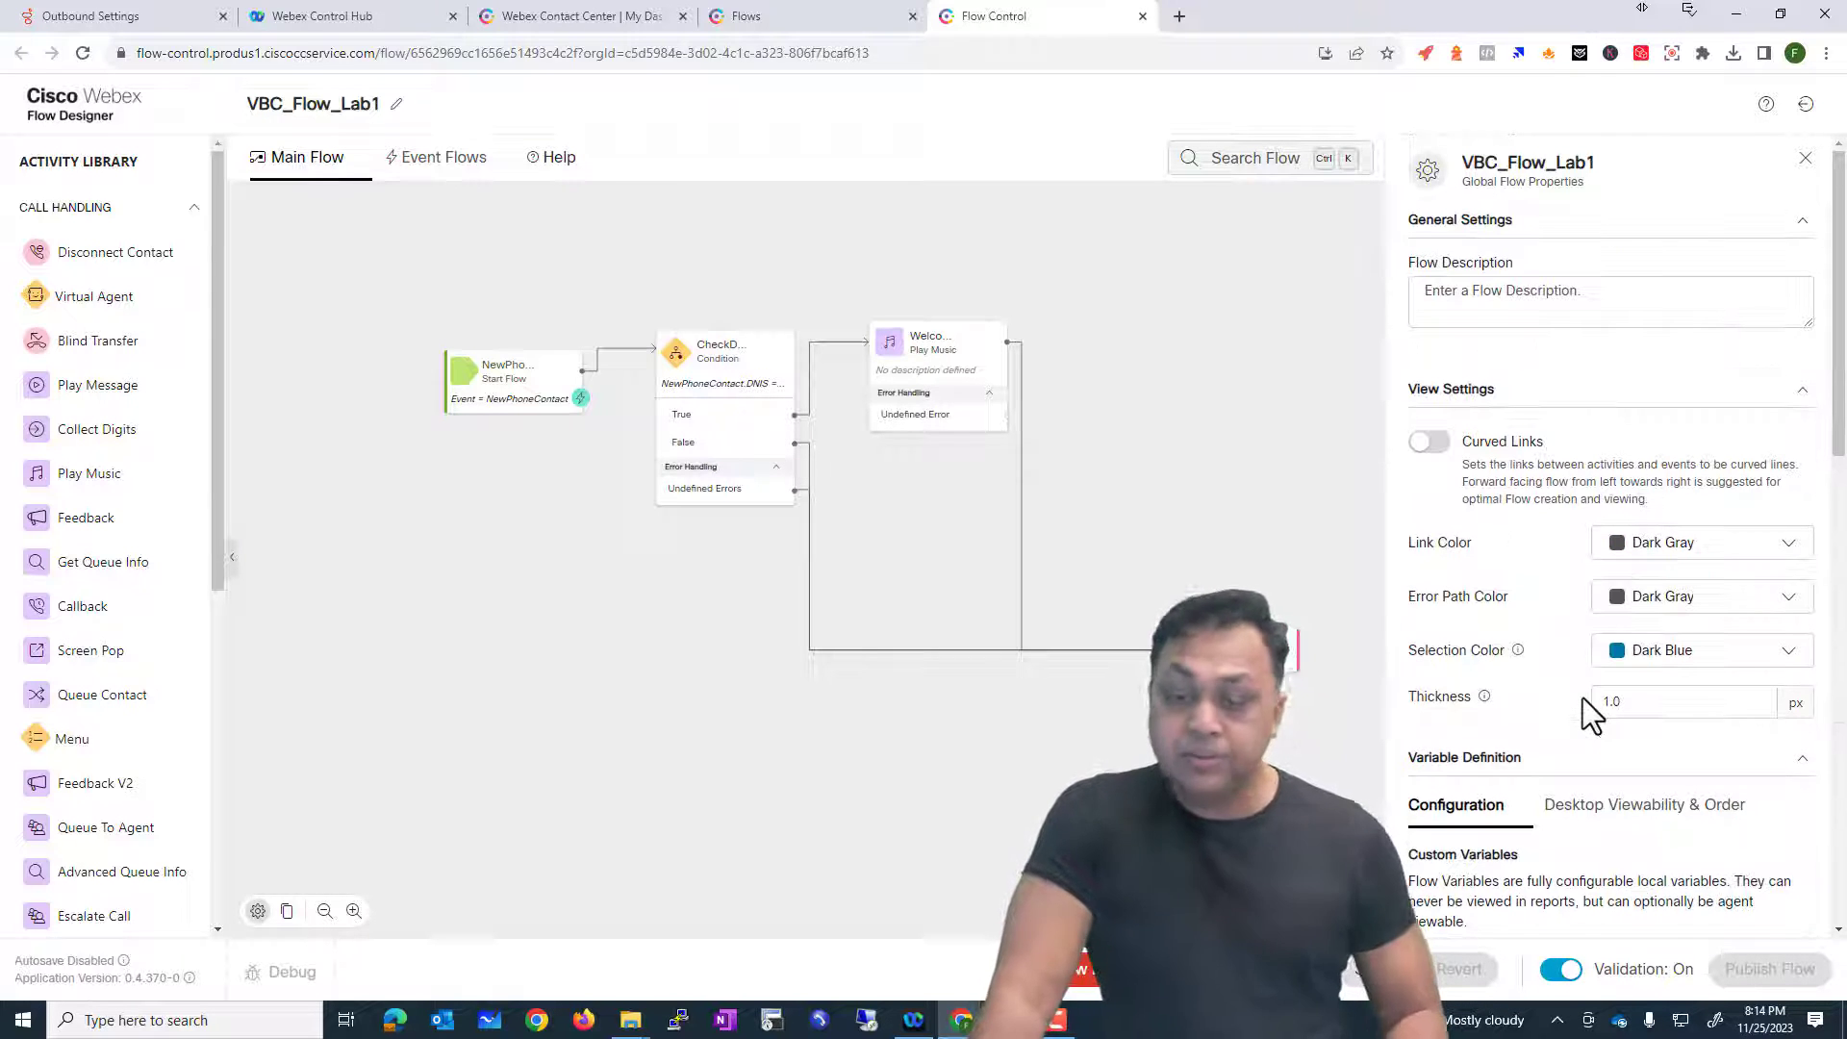